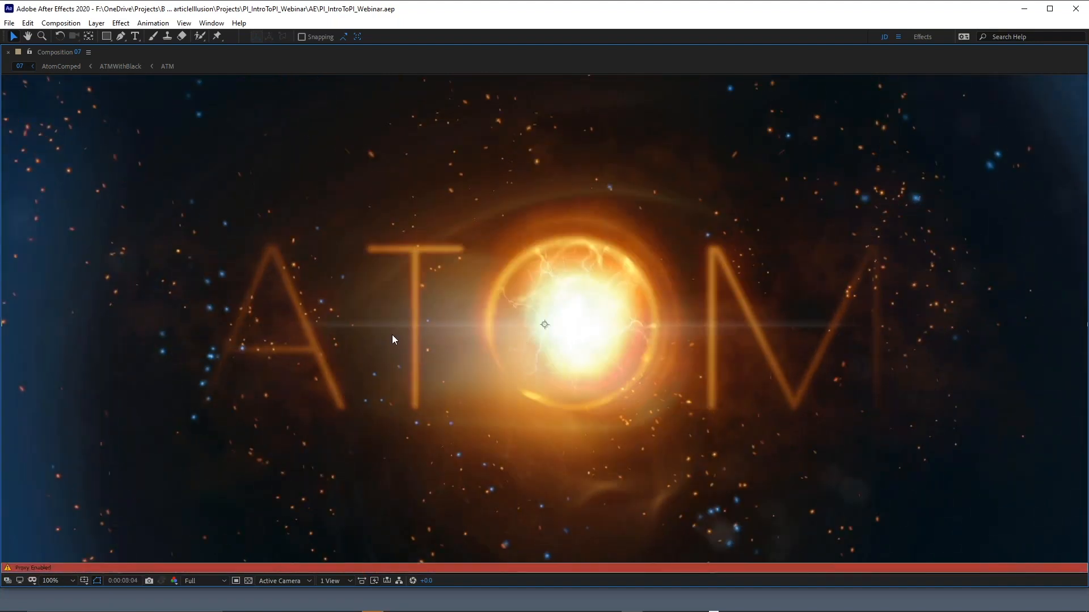
Restore the composition viewer from its maximized size and switch to Particle Illusion
key("grave")
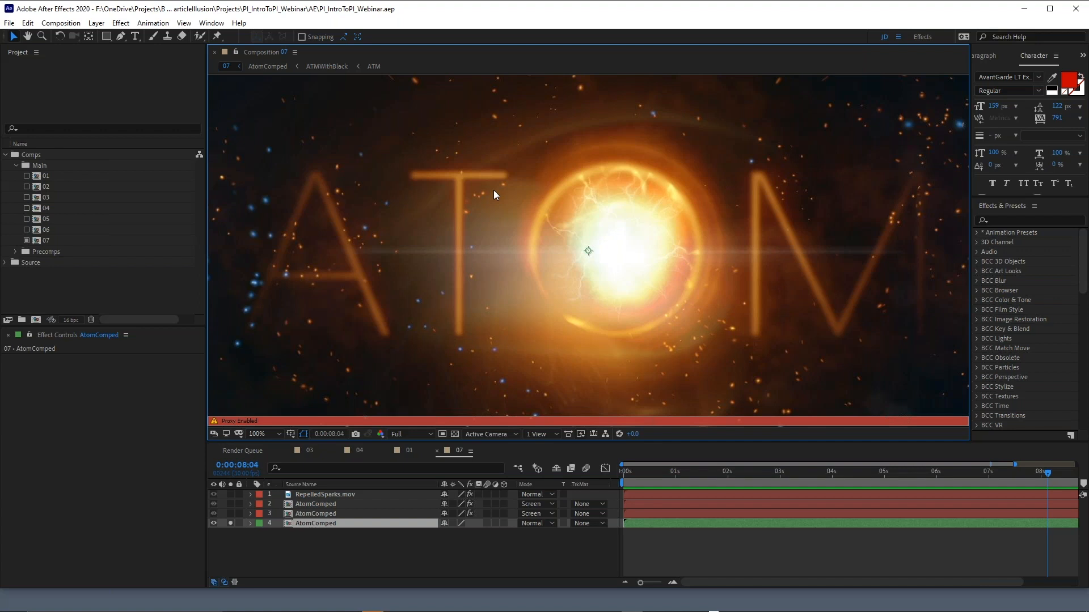
key("super+Tab")
left_click(259, 317)
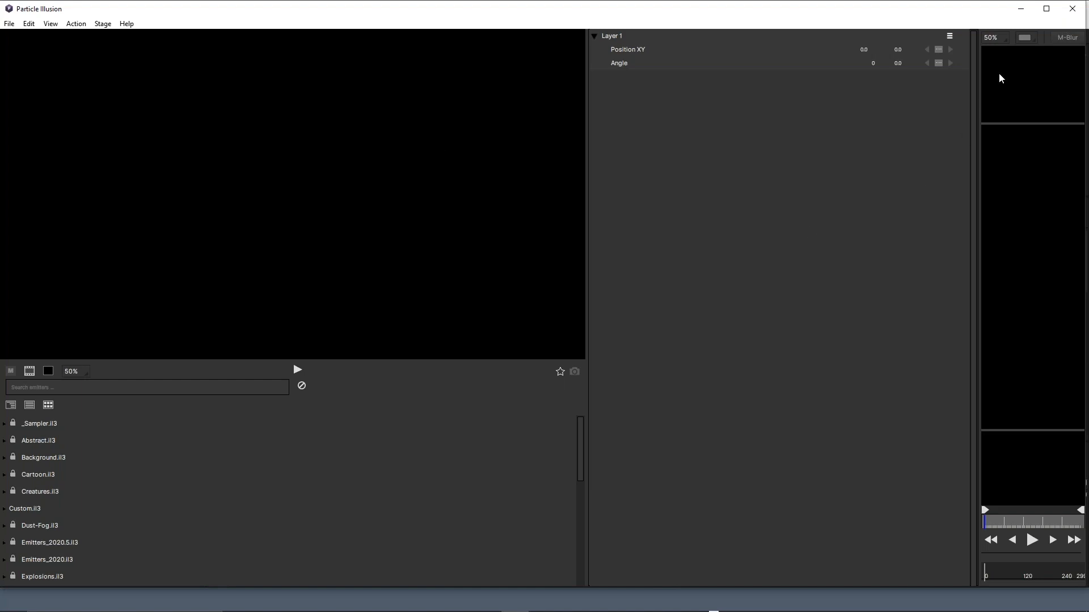
Widen the stage by shifting the parameter area over and narrowing the emitter preview and library
left_click_drag(977, 109, 789, 170)
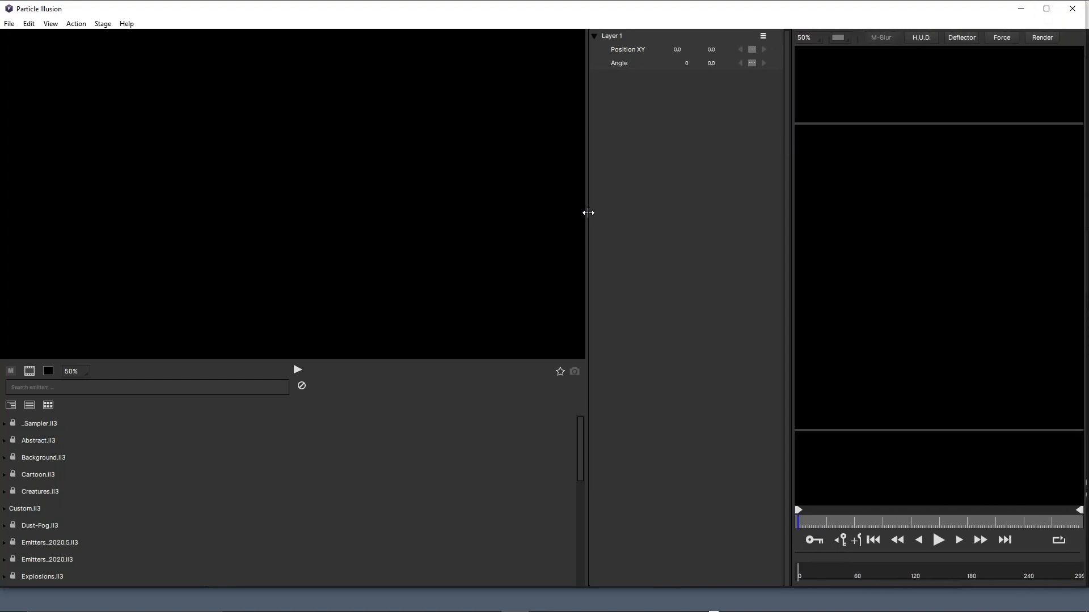
left_click_drag(587, 212, 473, 221)
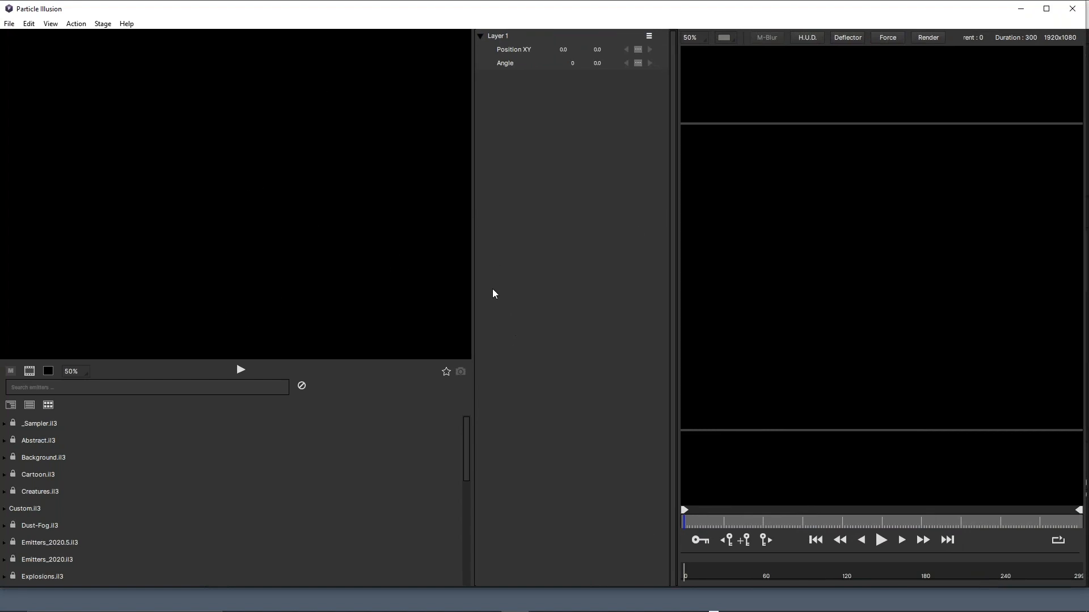
left_click_drag(474, 291, 401, 291)
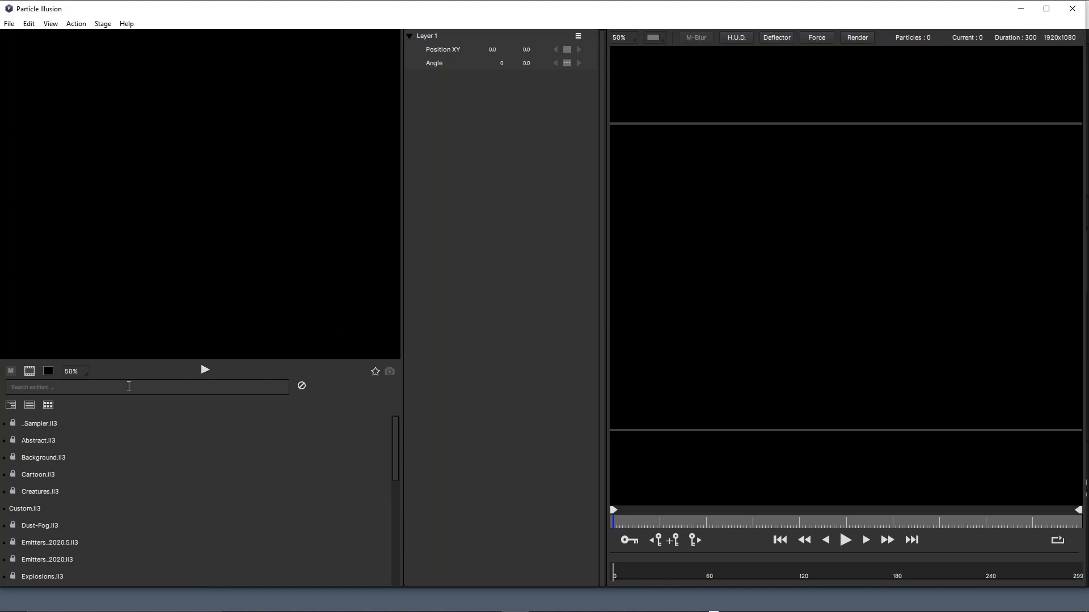
Search the emitter library for "atomiz" and add the previewed Atomizer 2 emitter to the stage
type("atomiz")
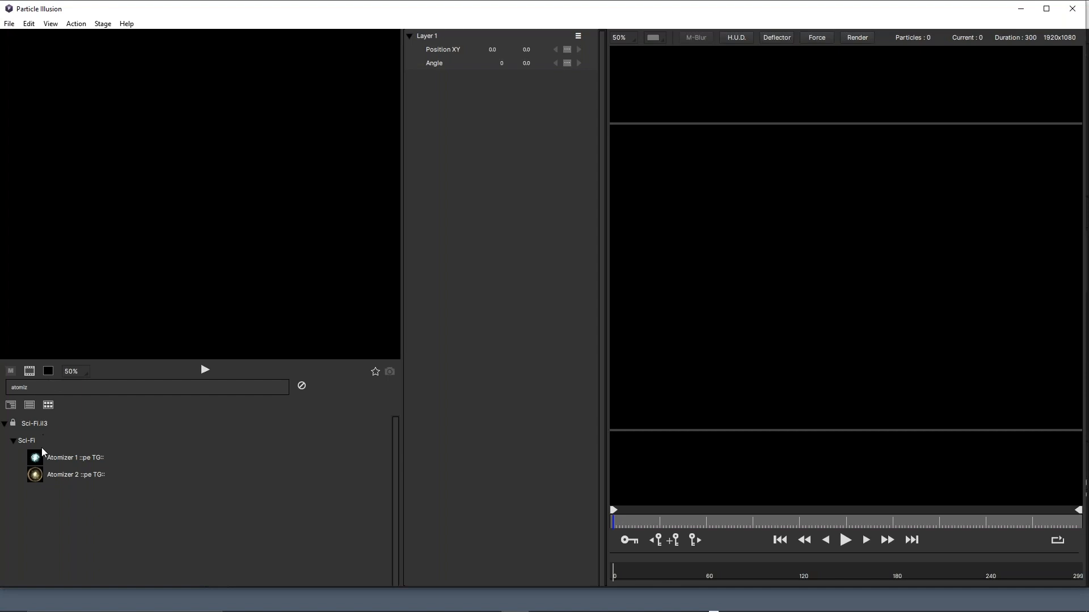
left_click(36, 477)
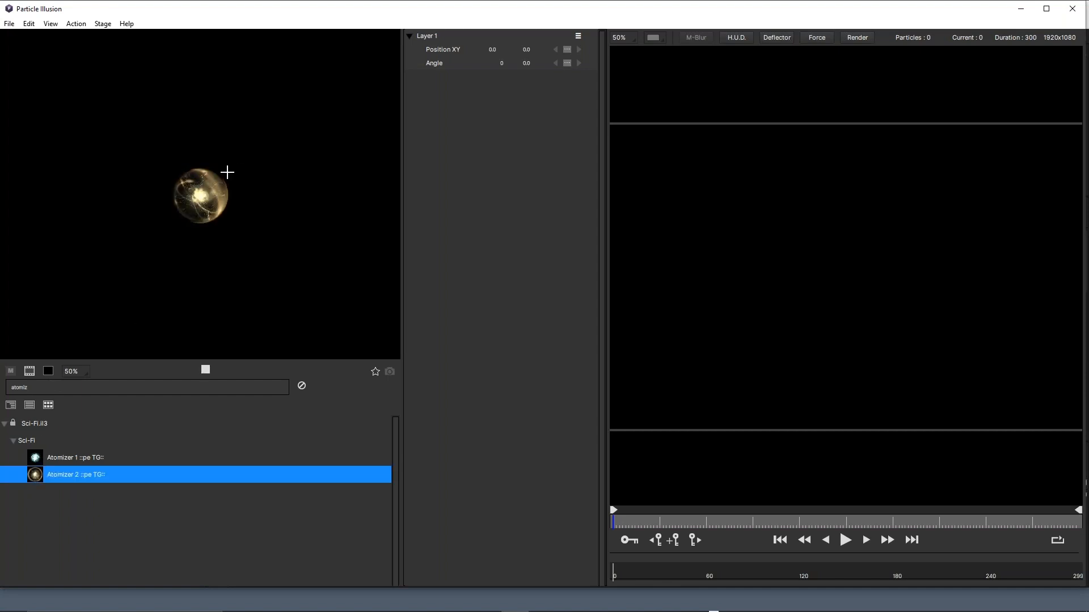
scroll(178, 202, "up", 1)
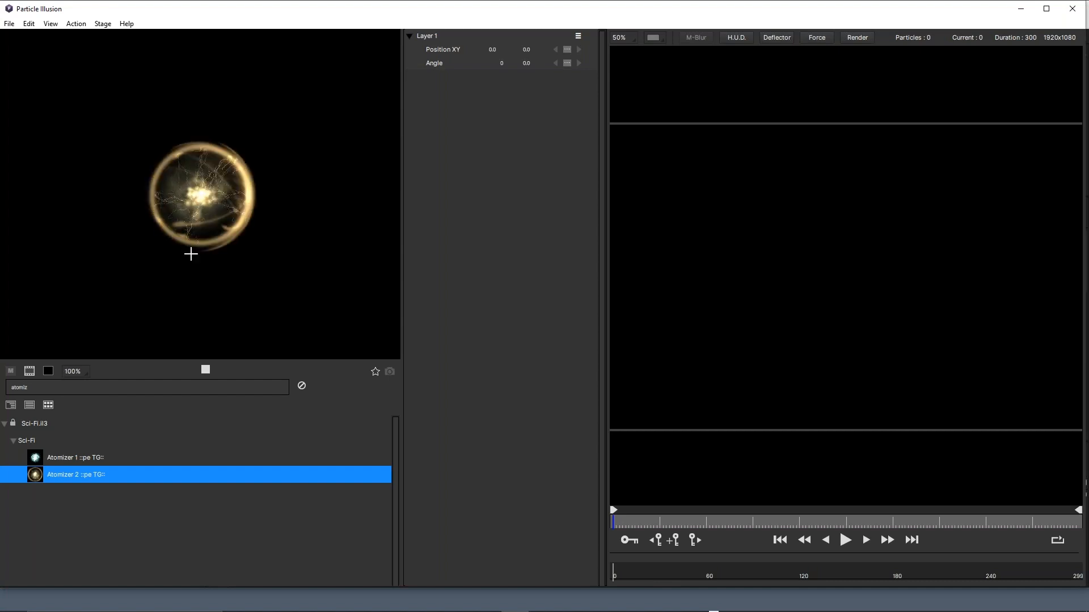
left_click(206, 370)
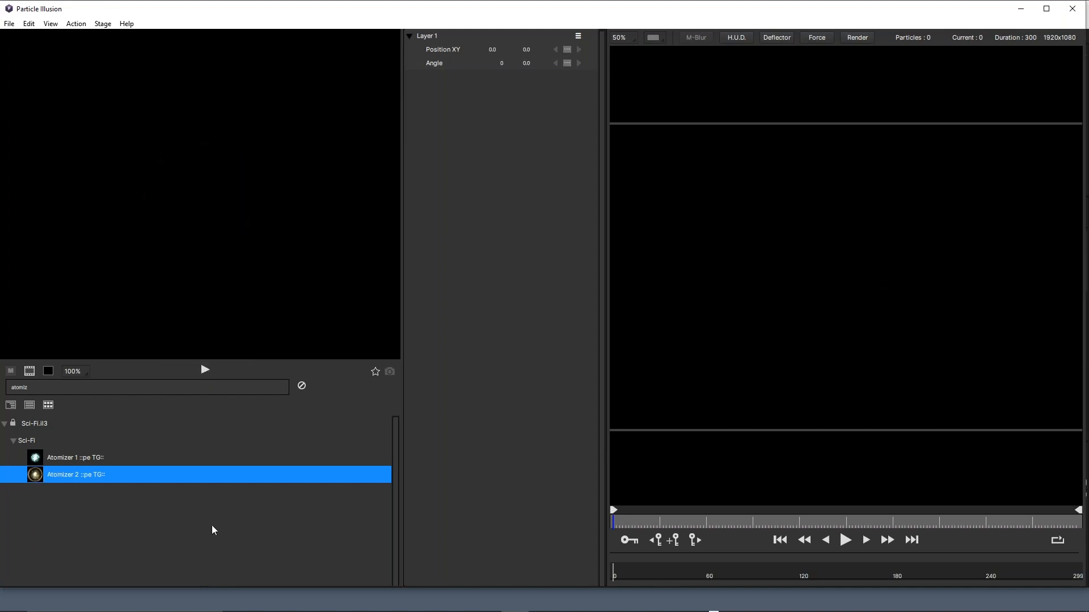
double_click(35, 476)
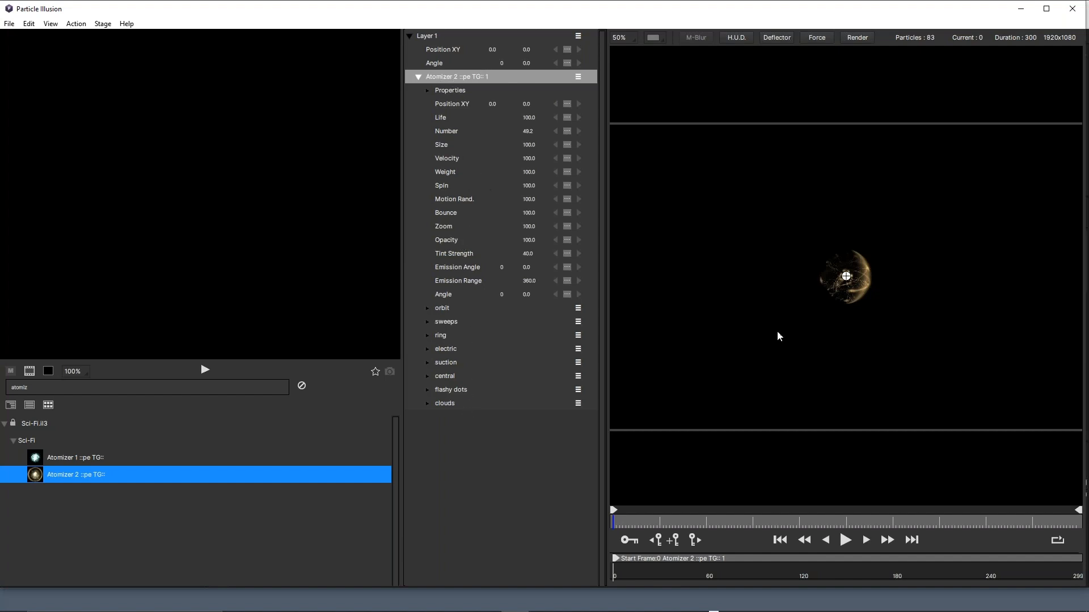
Play back the stage animation in short stretches to examine the Atomizer 2 emitter up close
left_click(845, 541)
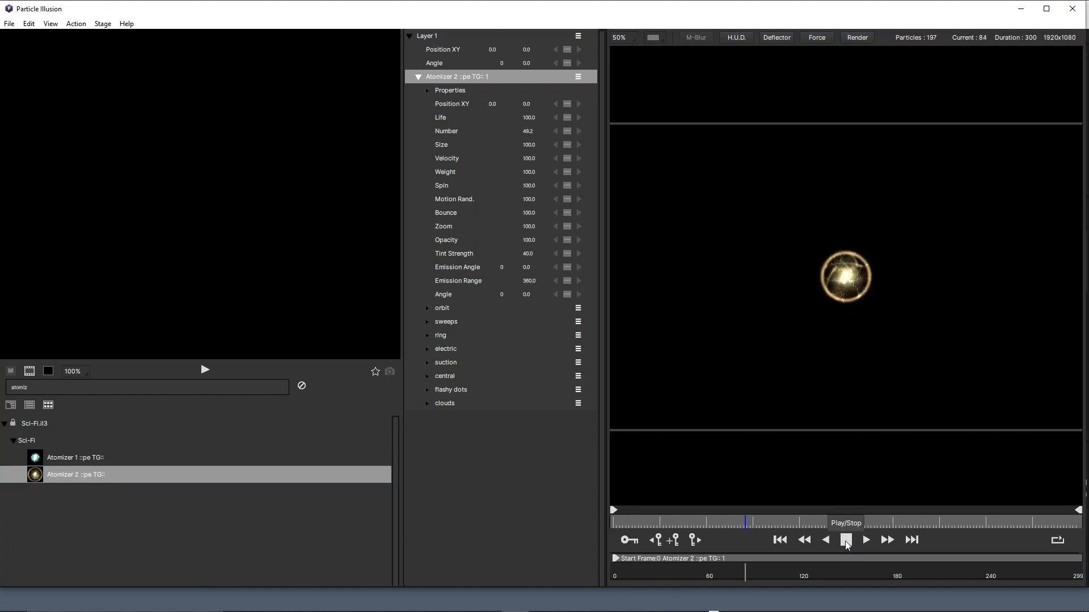
left_click(844, 539)
scroll(832, 287, "up", 2)
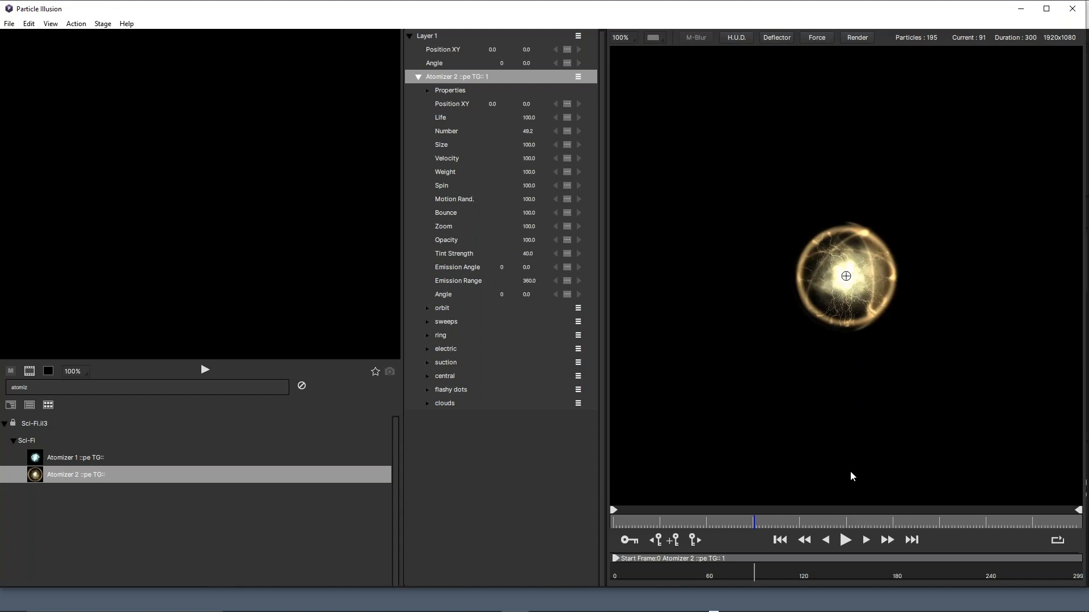
left_click(845, 541)
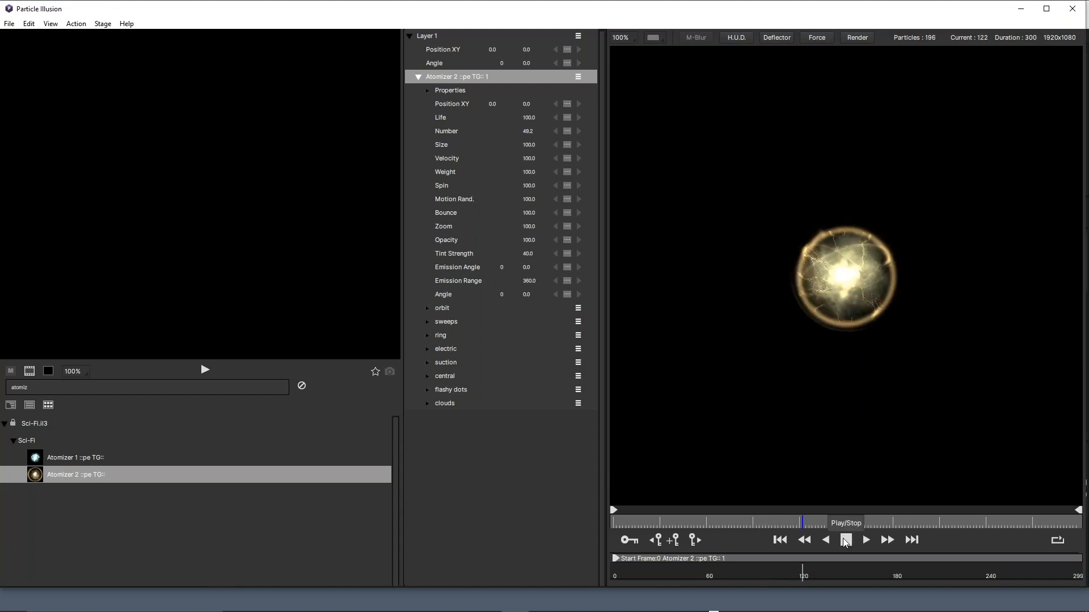
left_click(843, 540)
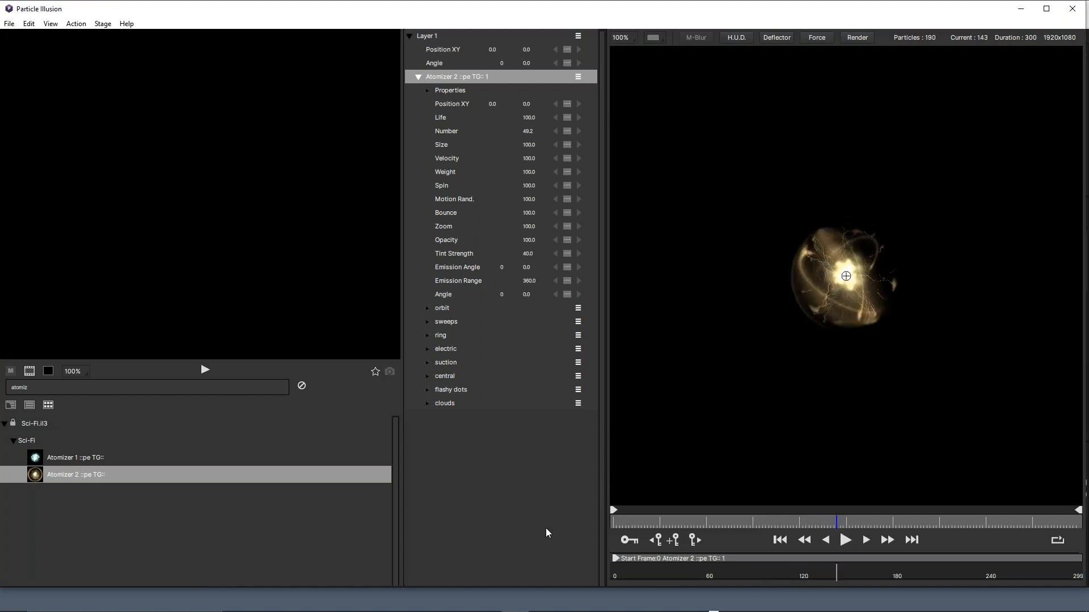
Search the emitter library for "new tunnel", add New Tunnel 01 to the stage and play back the combination
double_click(39, 389)
type("new ")
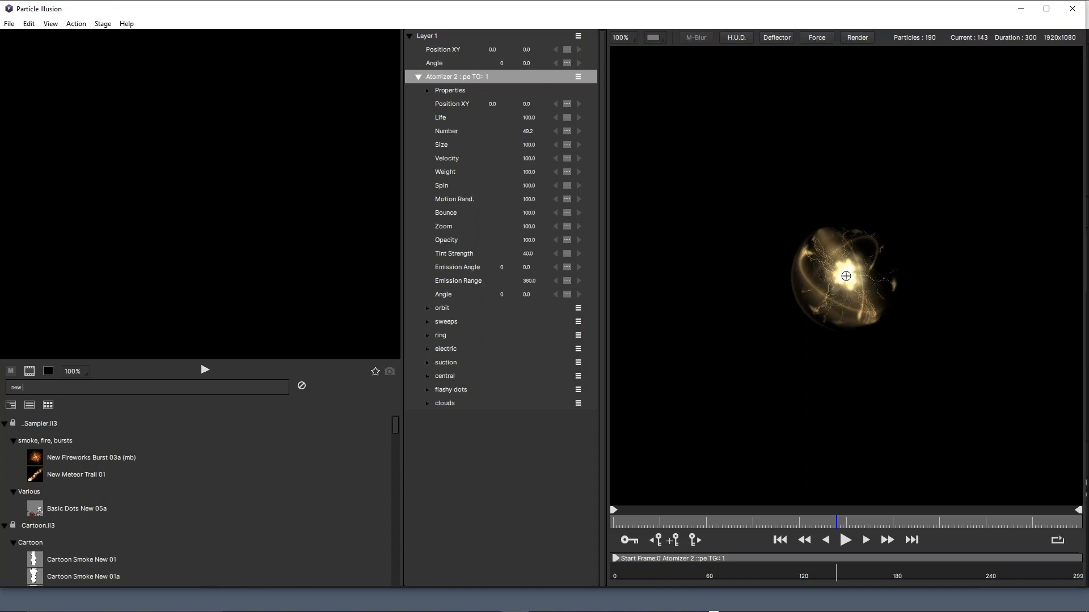
type("tunnel")
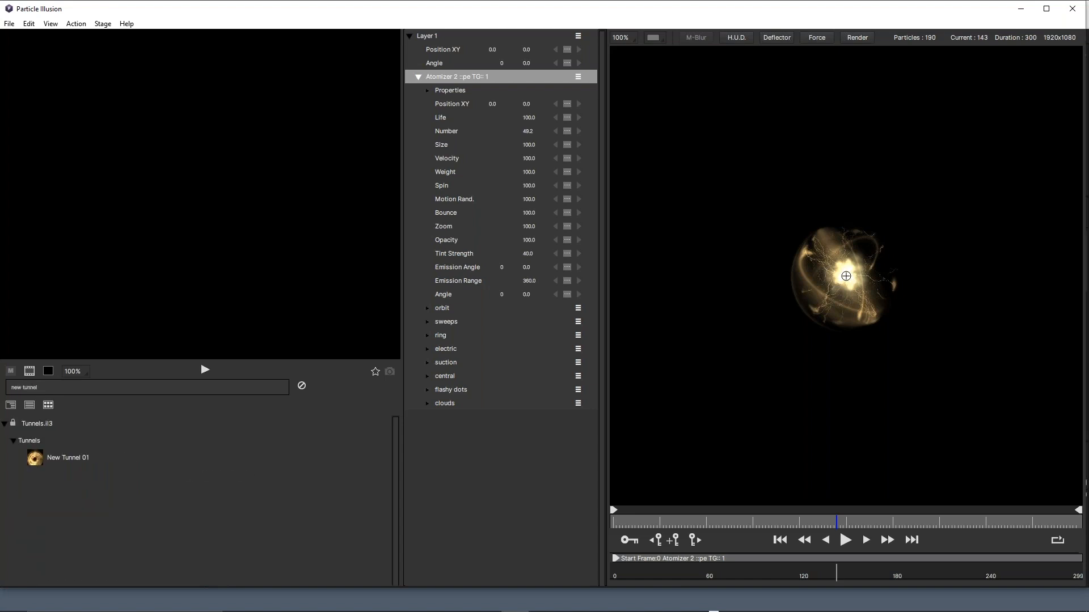
double_click(33, 456)
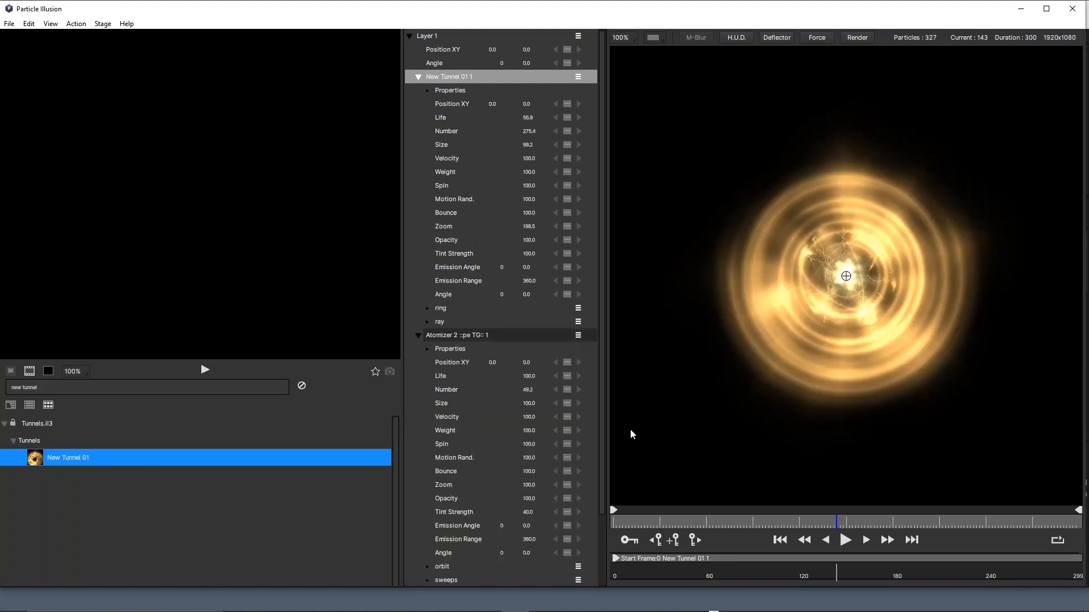
left_click(845, 540)
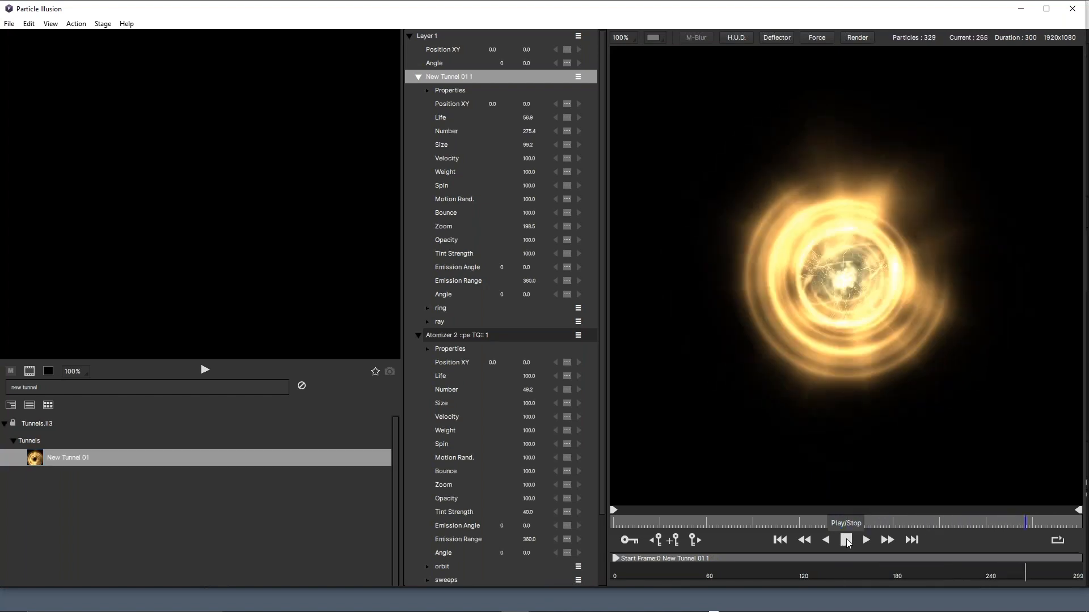
left_click(846, 542)
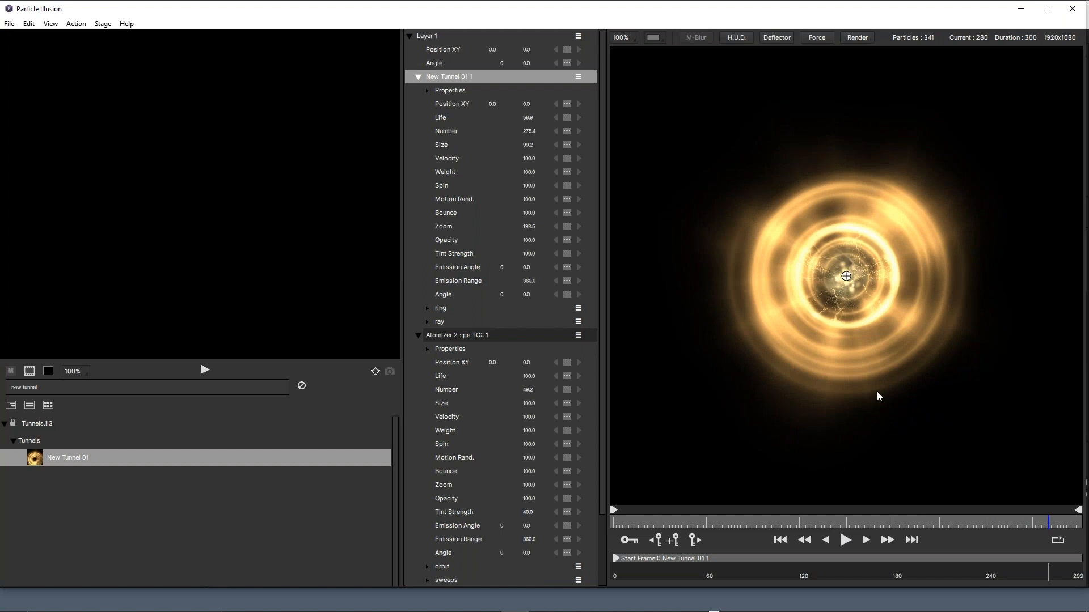
Collapse the Atomizer 2 parameters, set the New Tunnel 01 emitter's opacity to 60, and play back the result
left_click(417, 336)
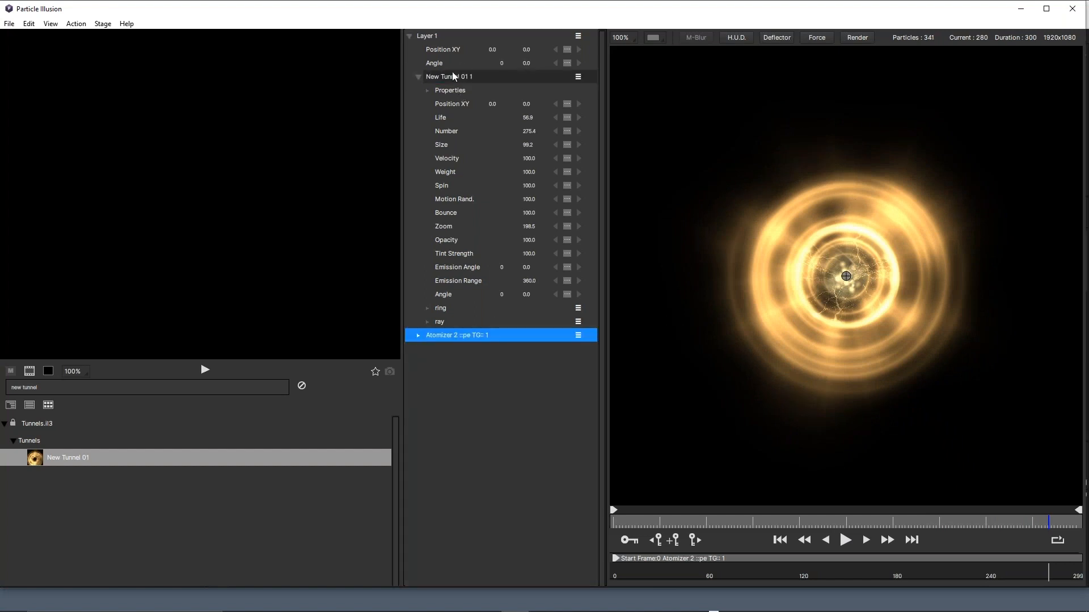
left_click(451, 76)
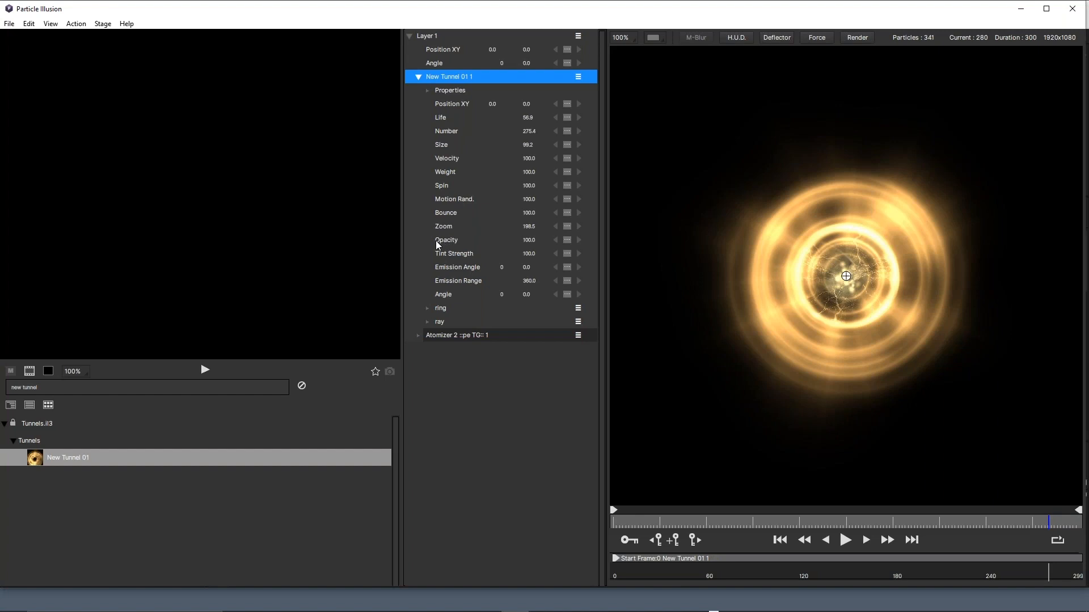
double_click(524, 240)
type("60")
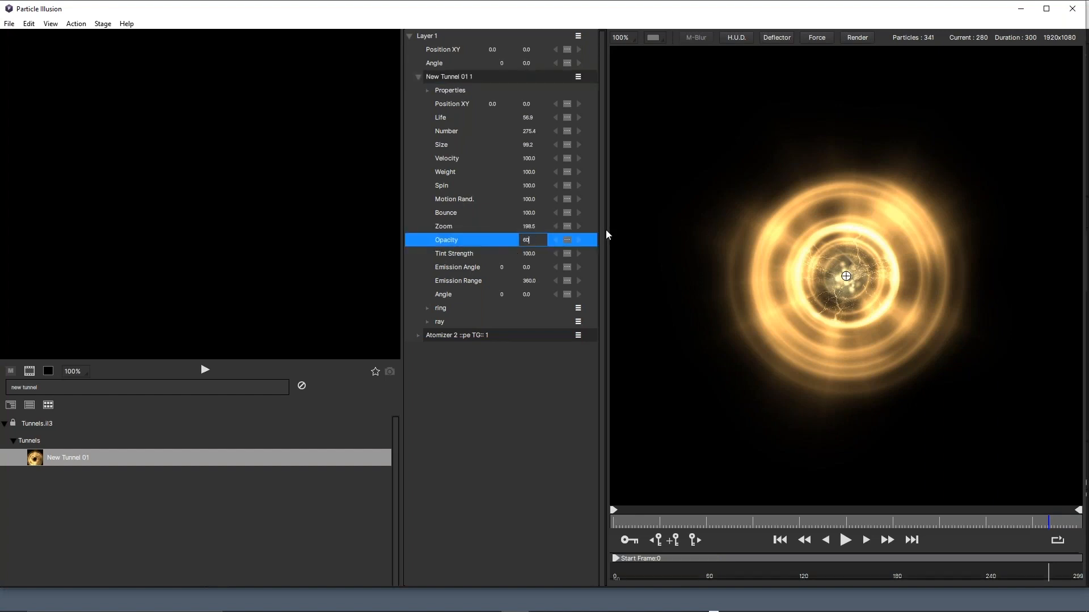
key("Return")
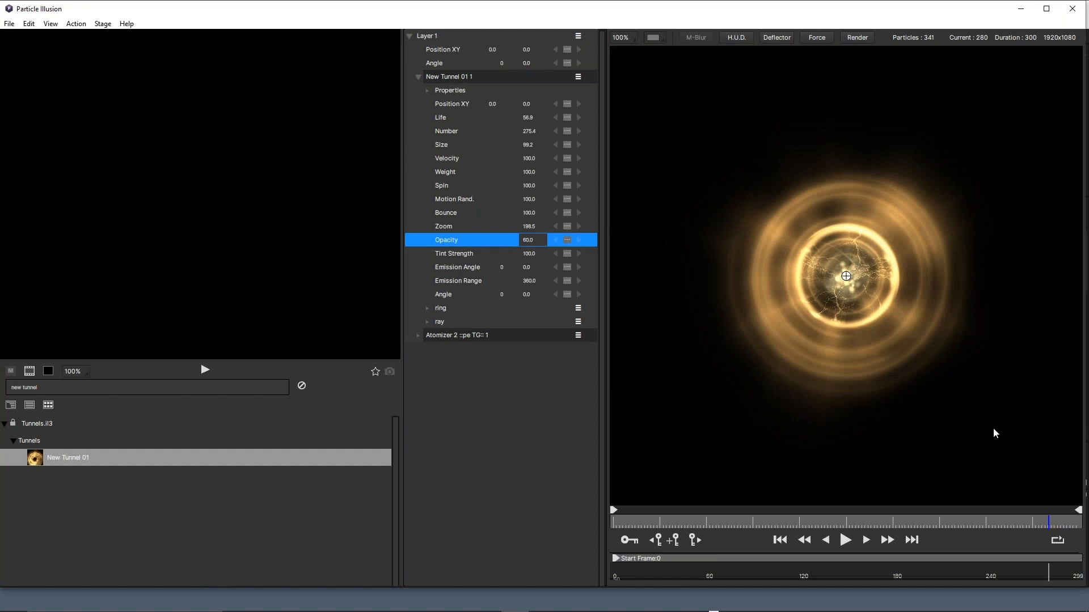
left_click(846, 540)
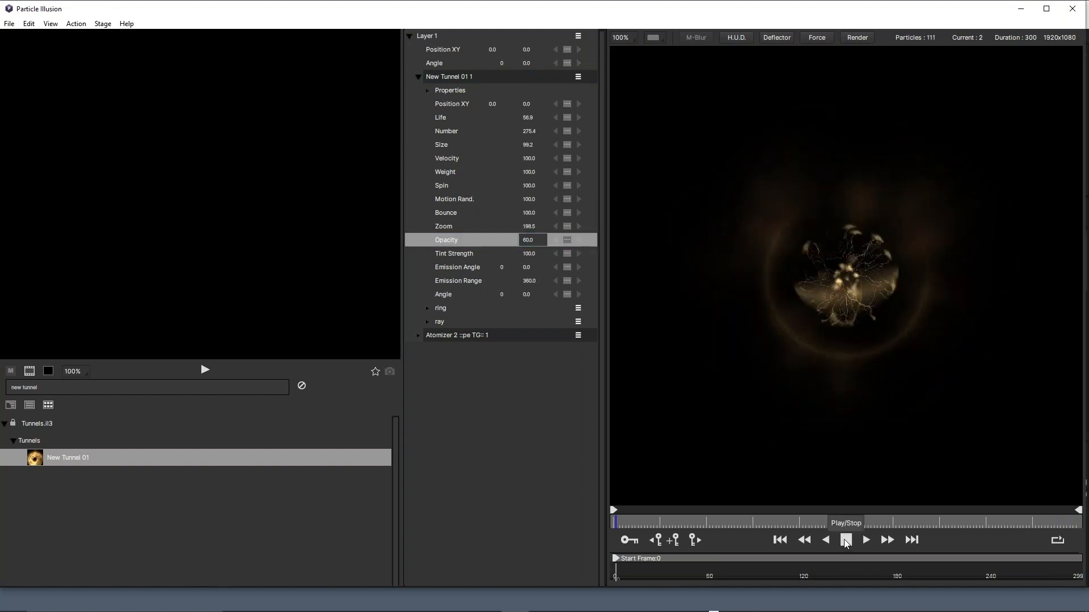
left_click(846, 541)
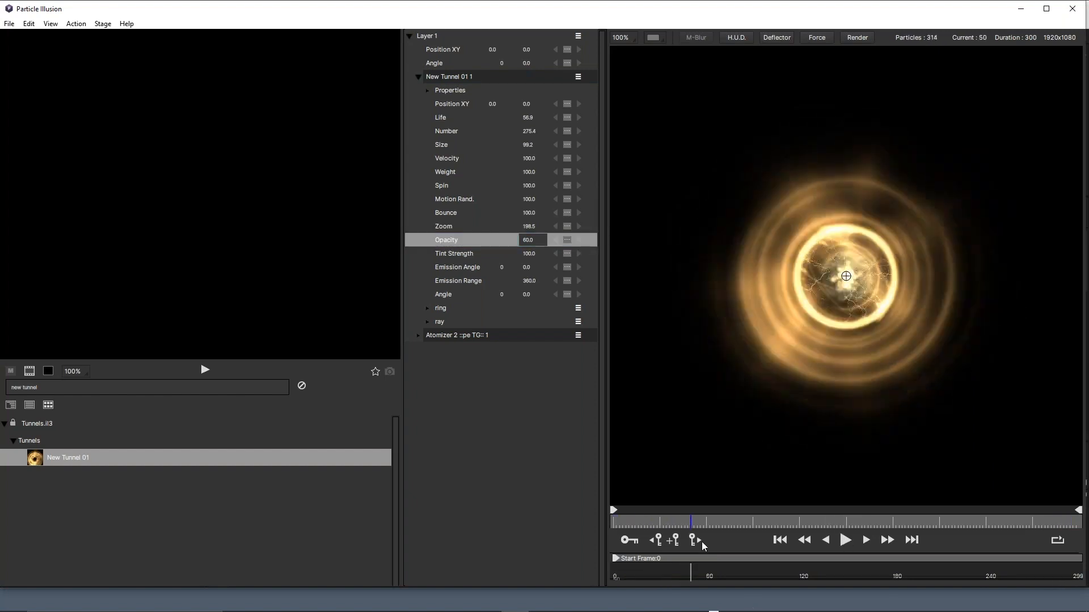
Check the start frame of both emitters and review the general preferences, including the option for adding new objects at frame 0
left_click(448, 336)
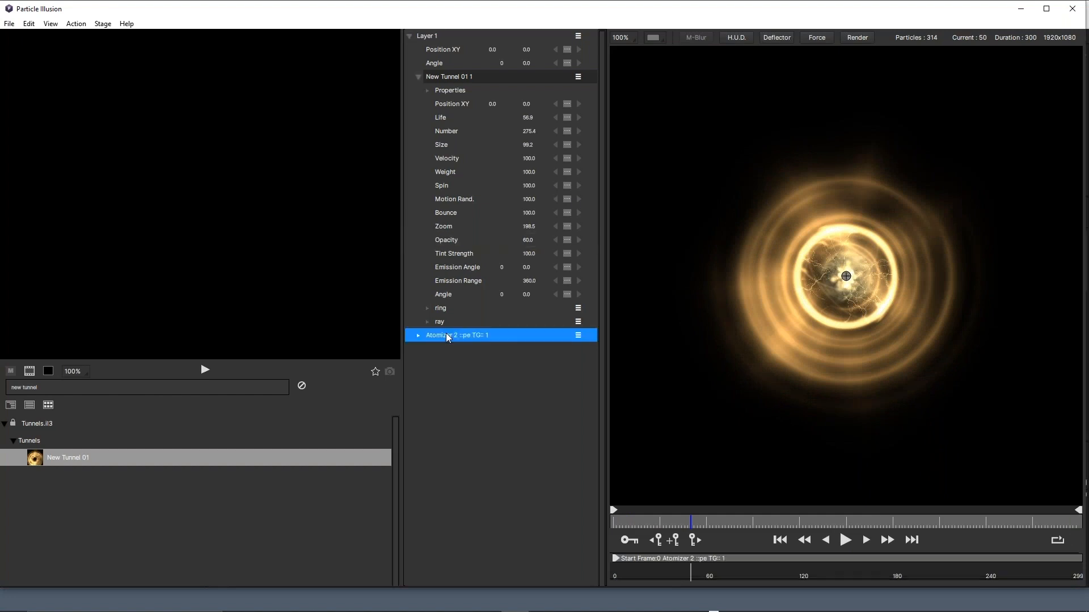
left_click(451, 77)
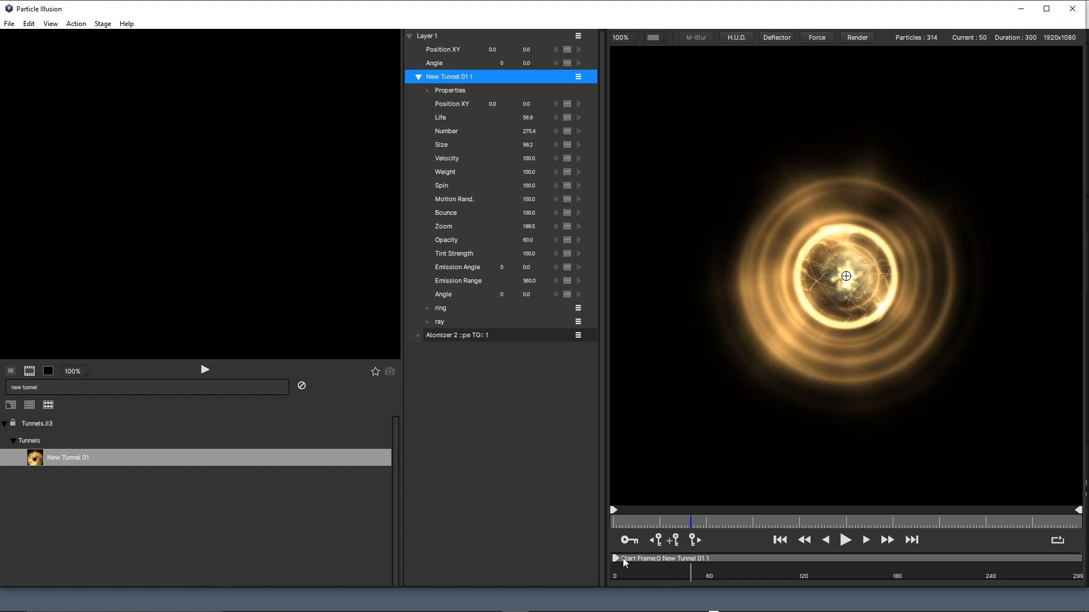
left_click(54, 28)
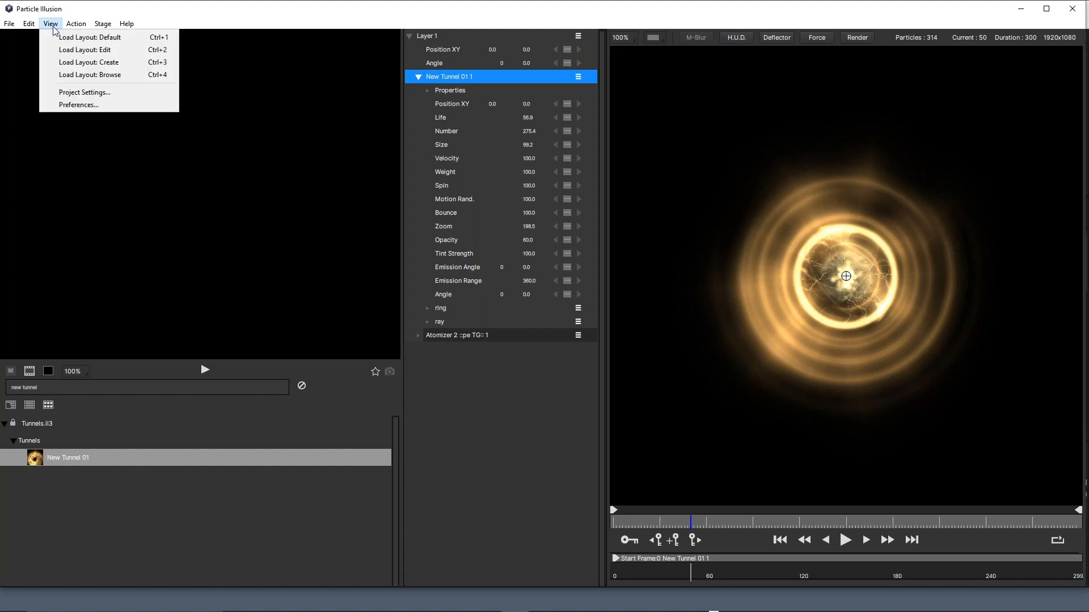
left_click(70, 106)
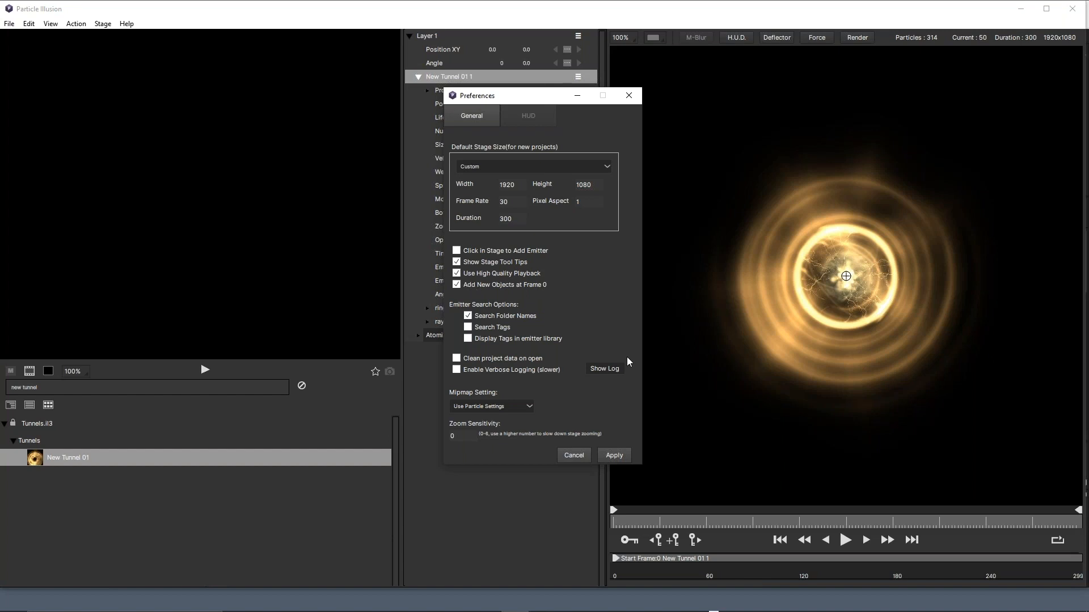
left_click(575, 455)
Scrub the timeline to frame 140 and play back the combined emitters on the stage
left_click(681, 523)
left_click_drag(705, 522, 831, 521)
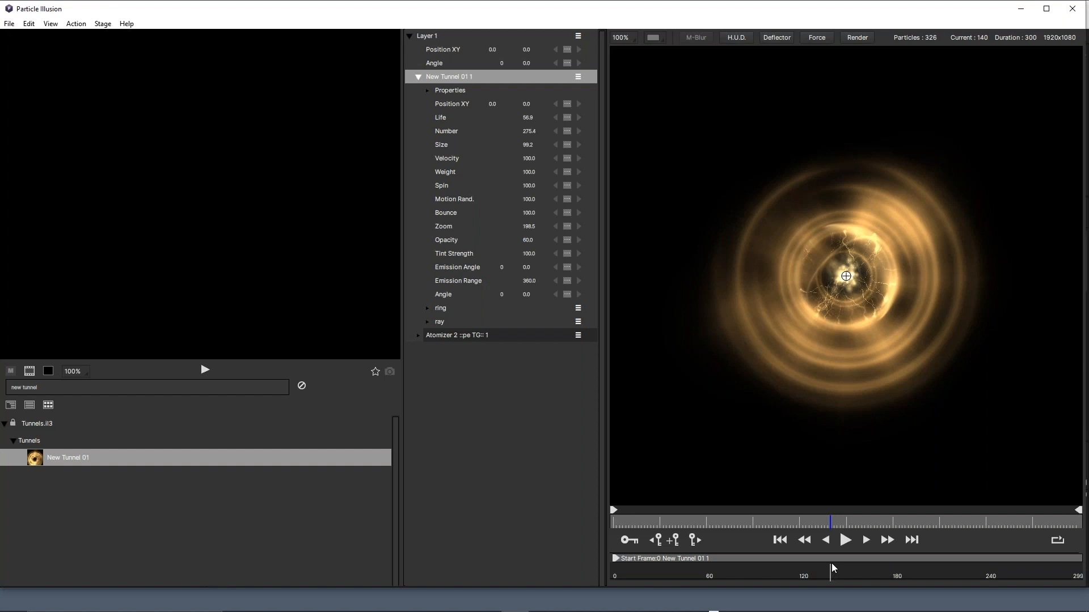
left_click(846, 541)
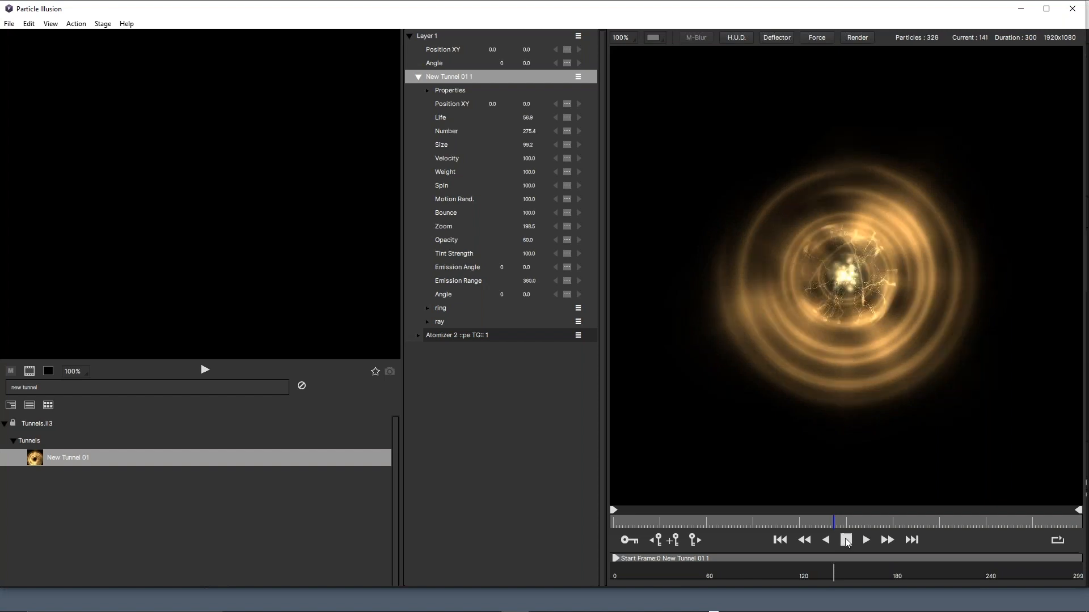
left_click(846, 540)
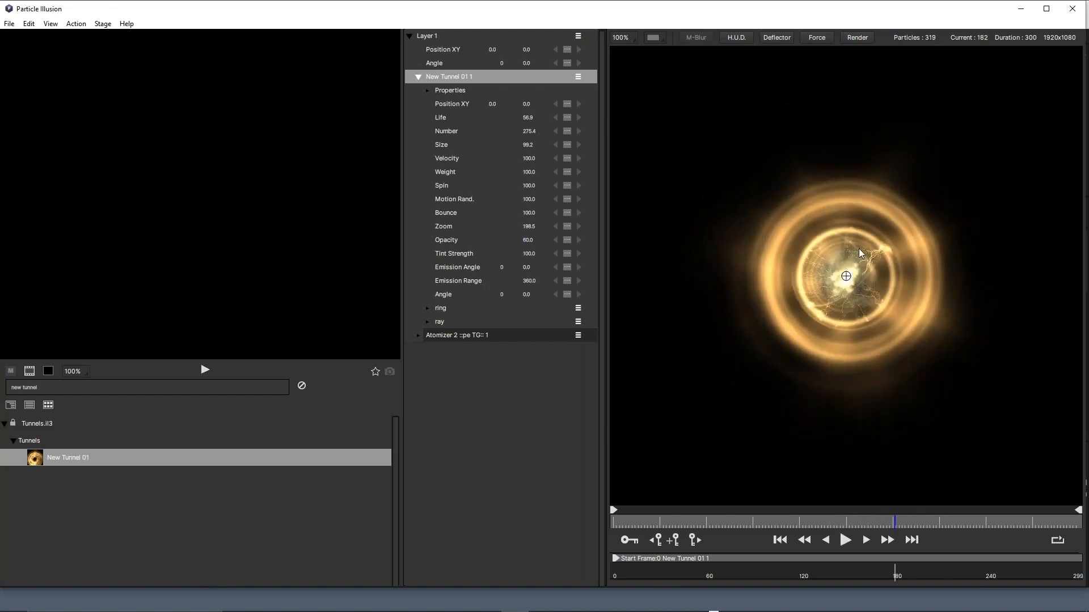
scroll(859, 249, "down", 1)
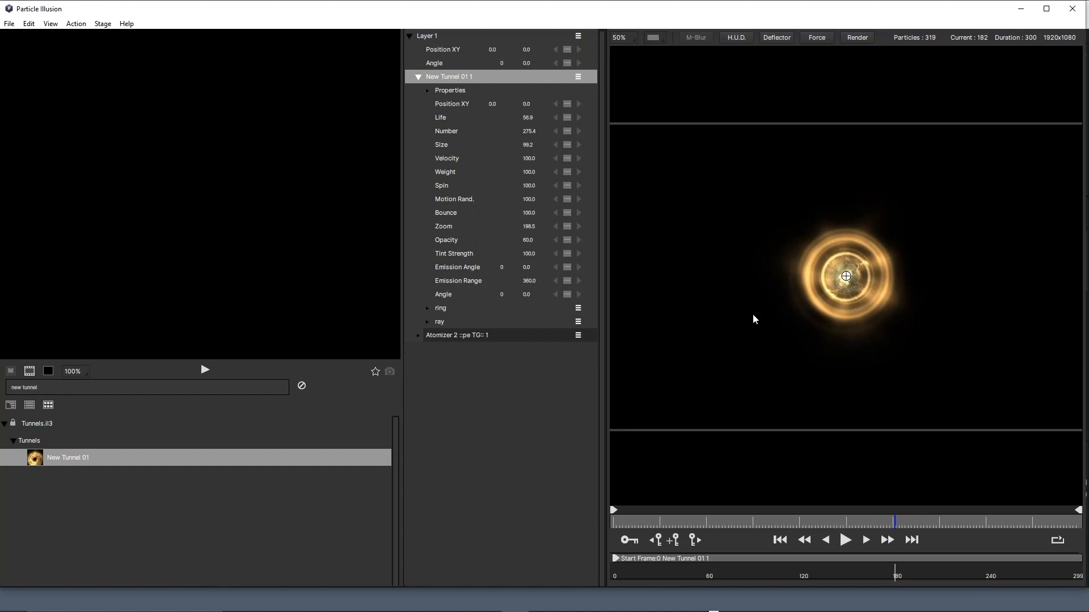
Search the emitter library for "sparky clo", preview Sparky Clouds 01 from the smoke, fire, bursts group and add it to the stage
double_click(51, 390)
double_click(51, 390)
left_click(51, 390)
left_click_drag(38, 389, 9, 389)
type("sparky clo")
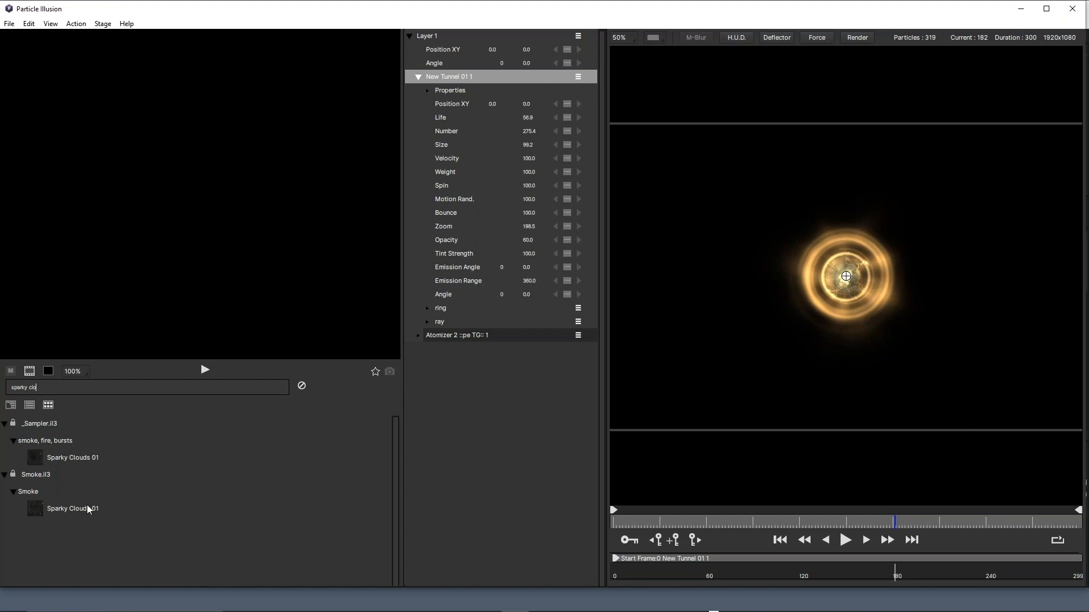
left_click(39, 459)
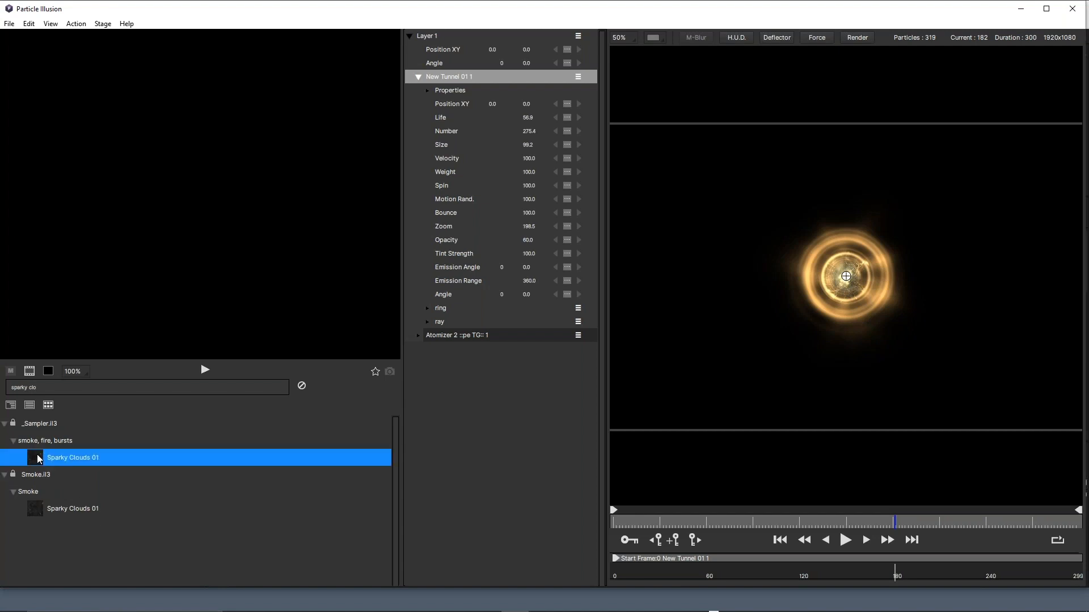
left_click(205, 371)
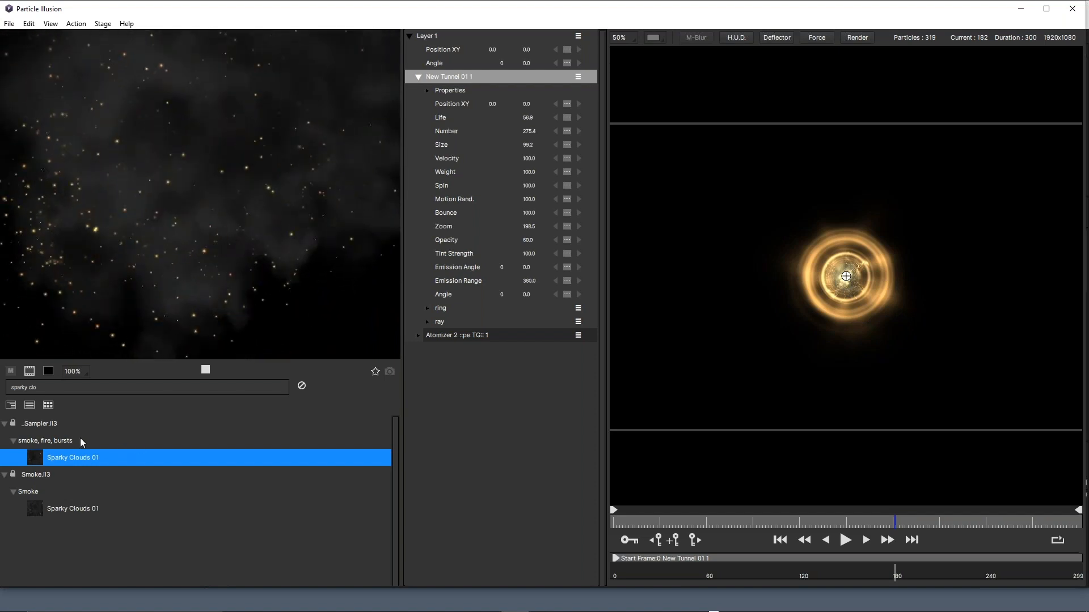
double_click(44, 459)
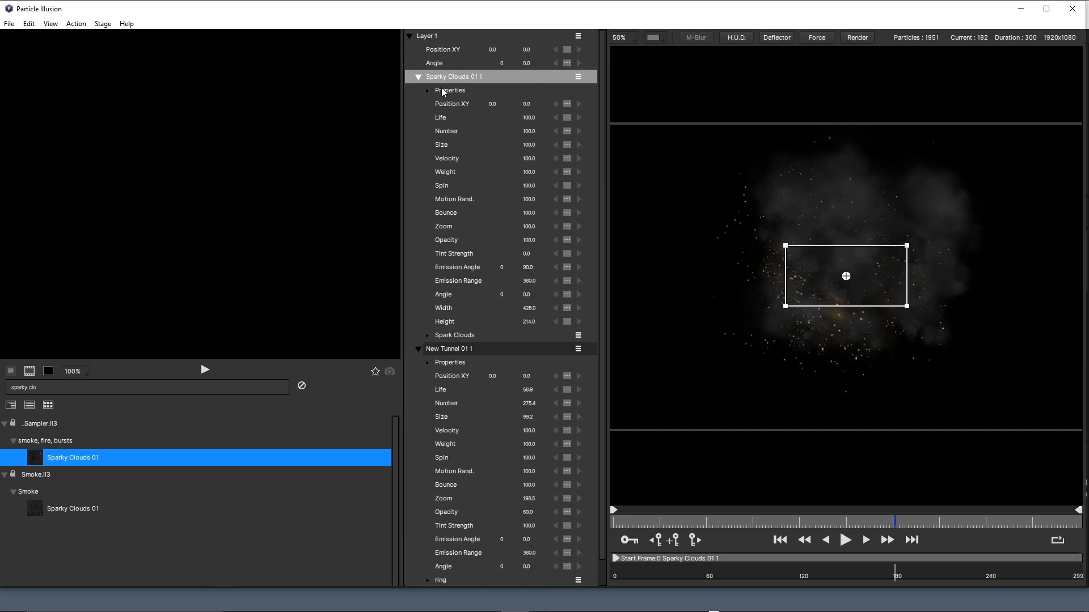
Enlarge the Sparky Clouds 01 area emitter to about 1688 wide by 986 high and play back the combined emitters
left_click(428, 92)
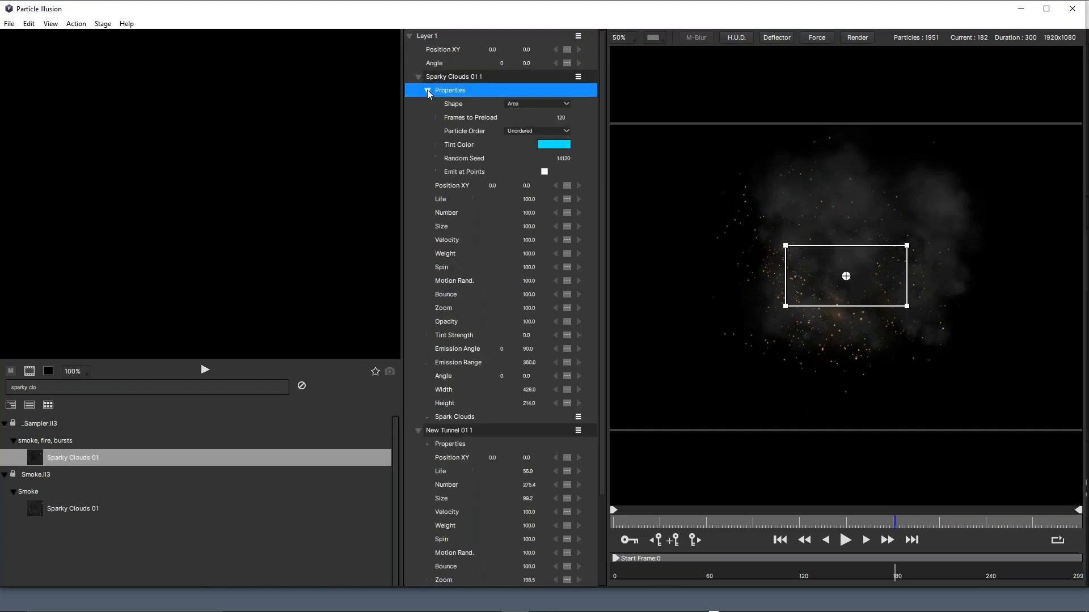
left_click(526, 104)
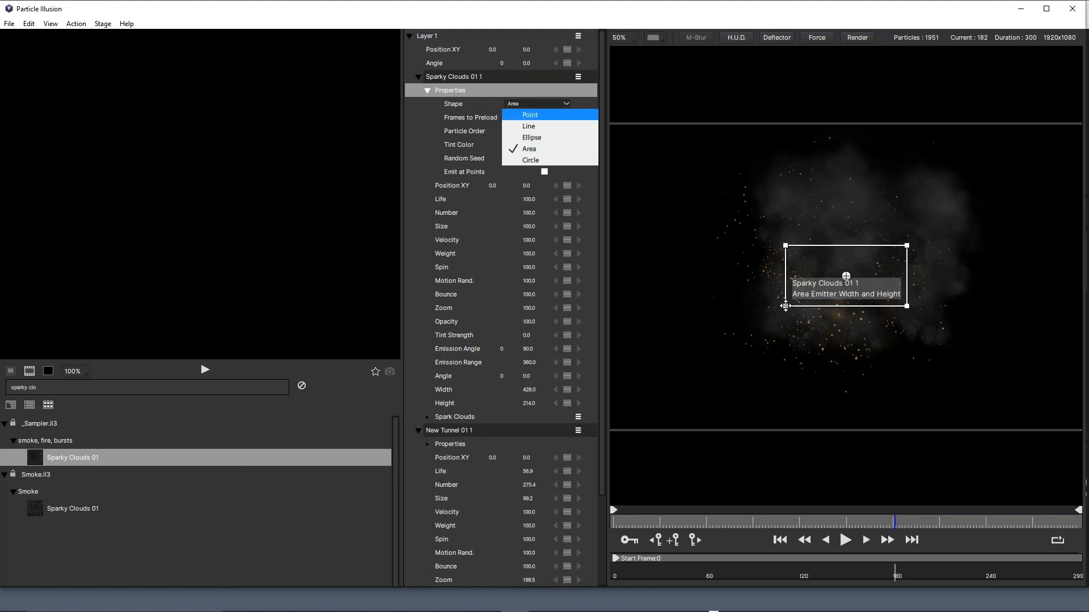
left_click(785, 306)
left_click_drag(785, 306, 607, 417)
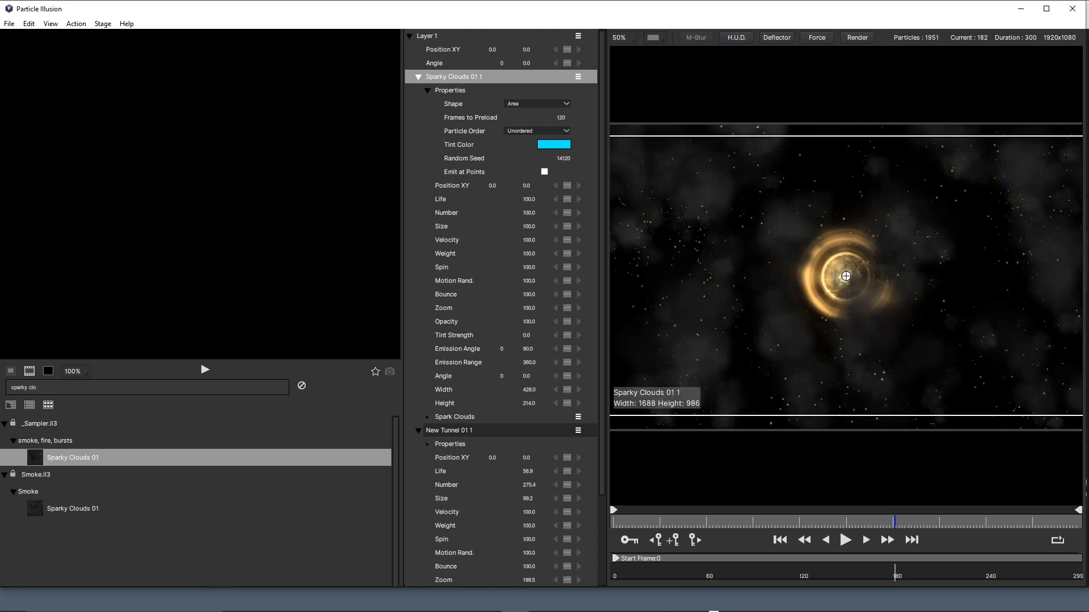
scroll(855, 185, "down", 1)
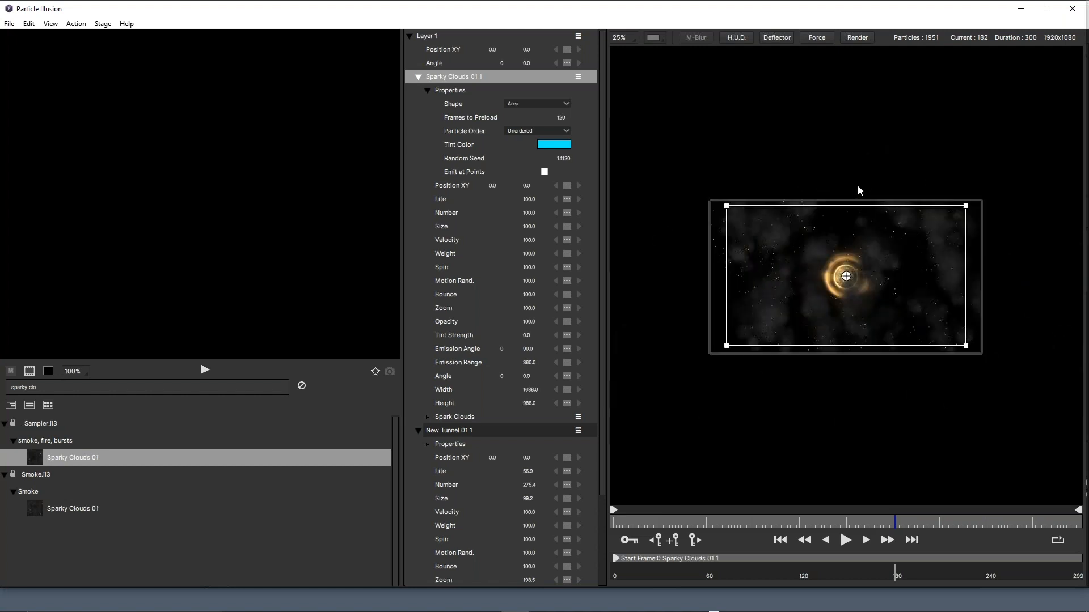
scroll(858, 191, "up", 1)
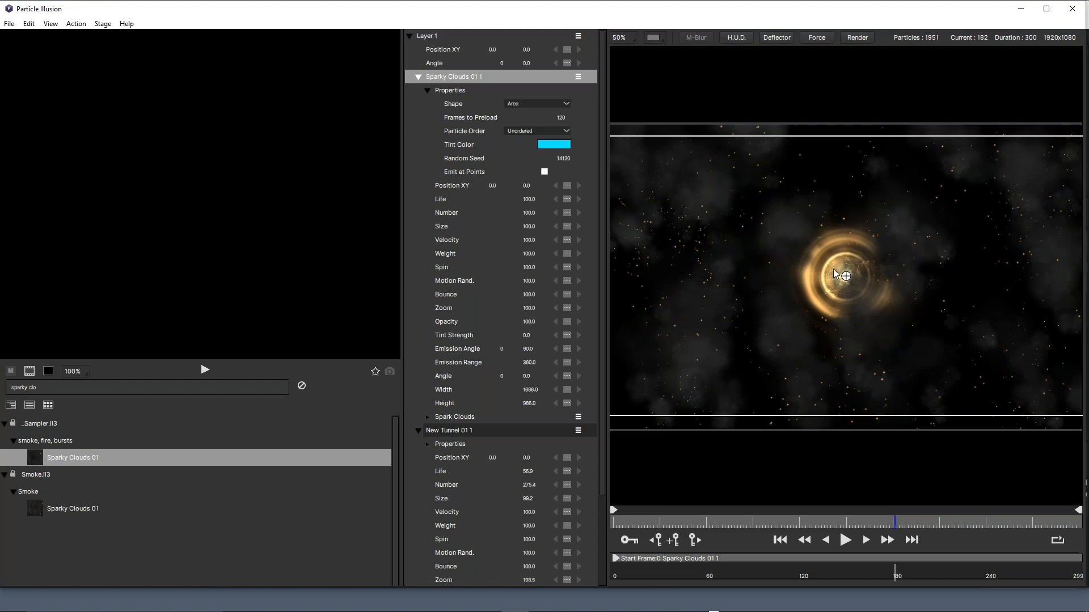
left_click(845, 541)
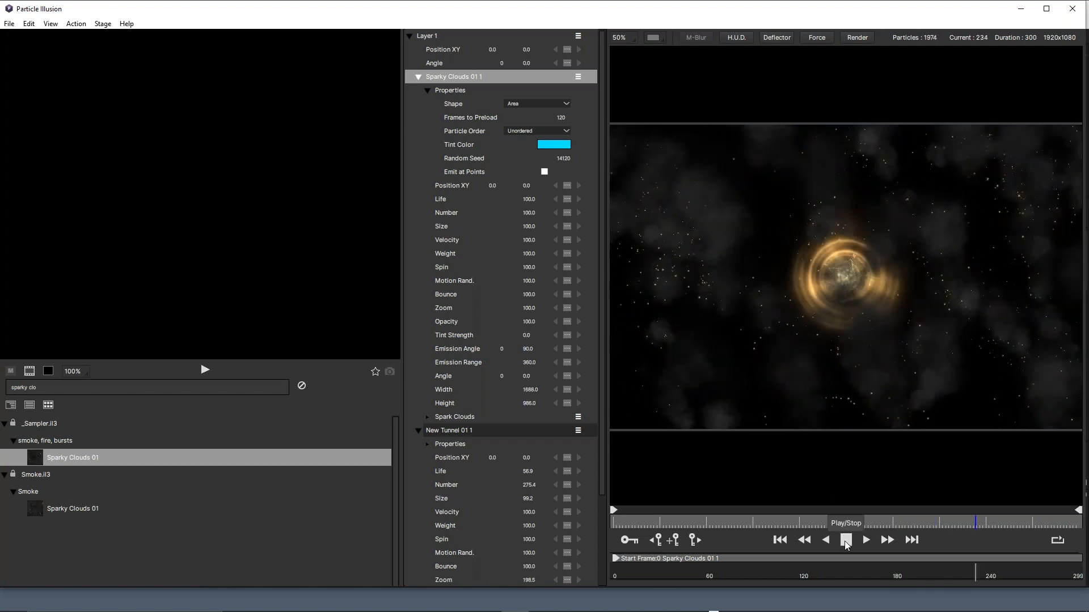
left_click(844, 541)
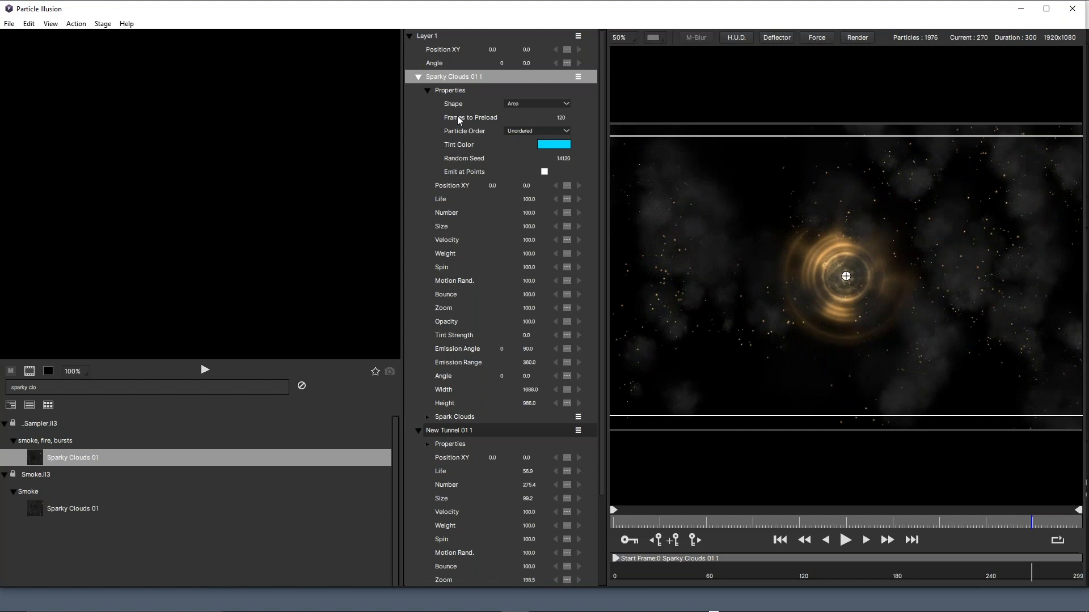
Collapse the New Tunnel 01 parameters and the Properties group of Sparky Clouds 01
left_click(418, 433)
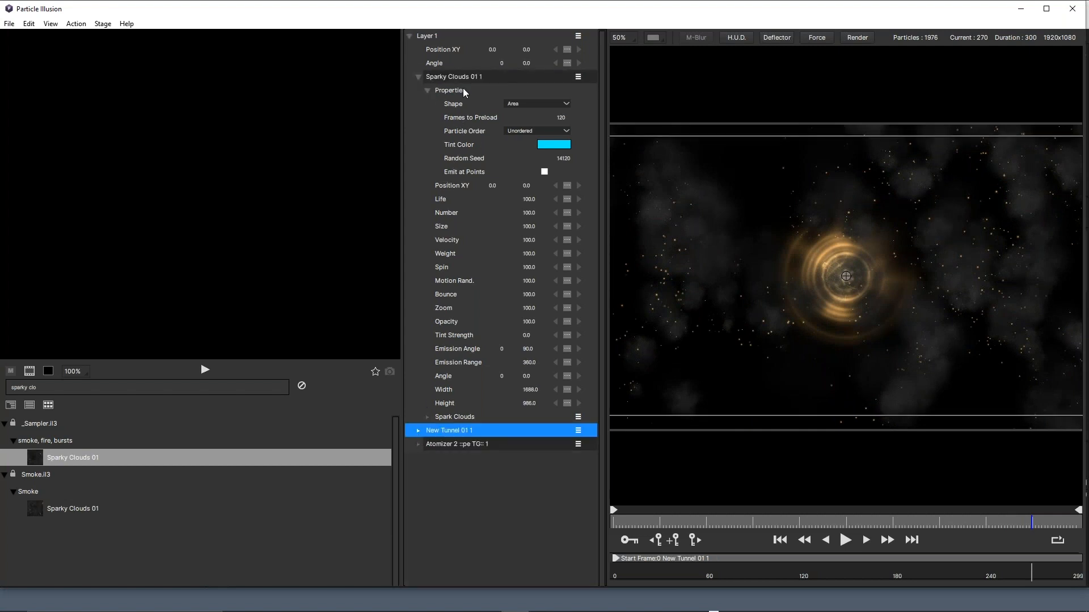
left_click(451, 77)
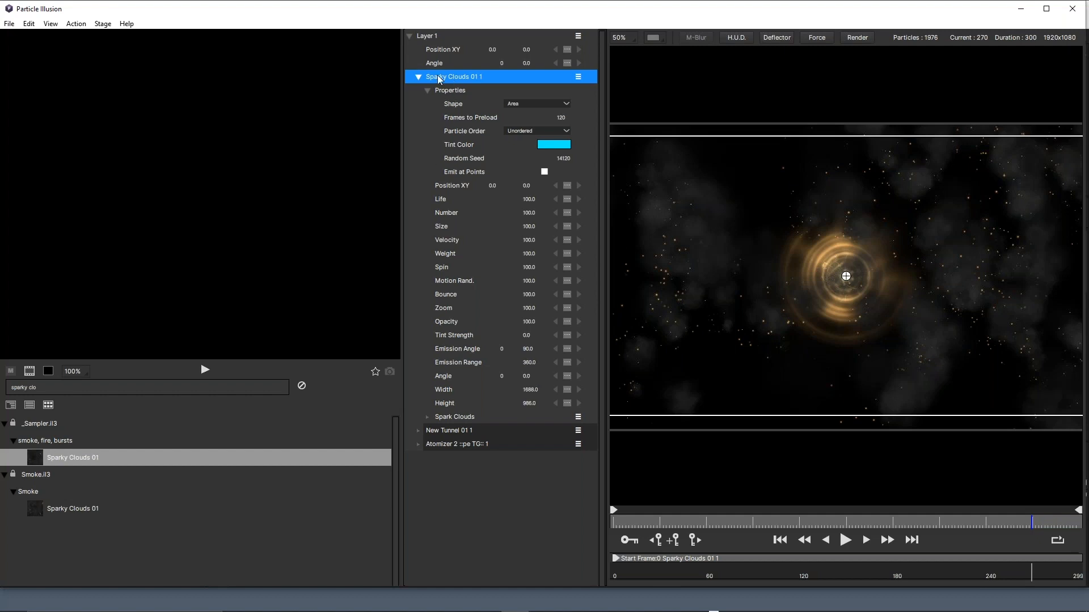
left_click(426, 91)
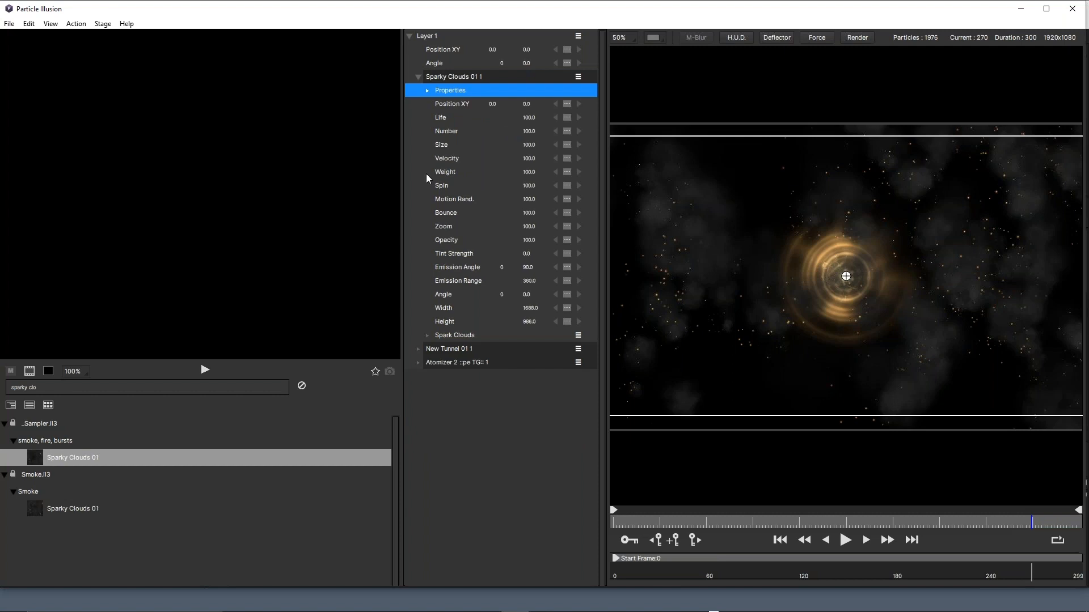
Disable the clouds particle type within the Spark Clouds group of Sparky Clouds 01 and play back the result
left_click(428, 336)
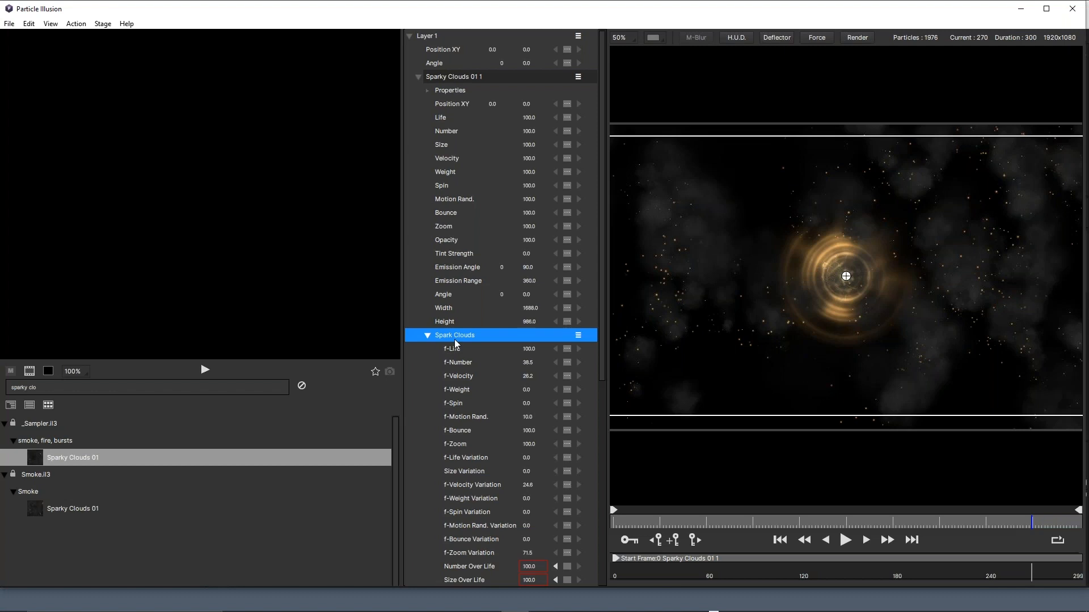
left_click_drag(601, 335, 594, 584)
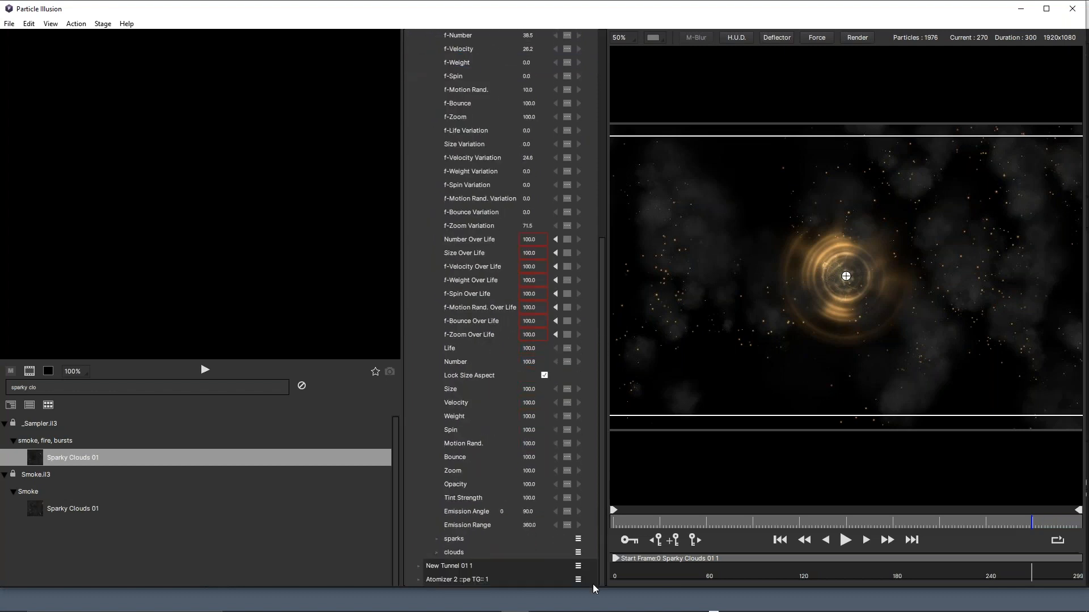
left_click(452, 544)
left_click(454, 553)
left_click(453, 542)
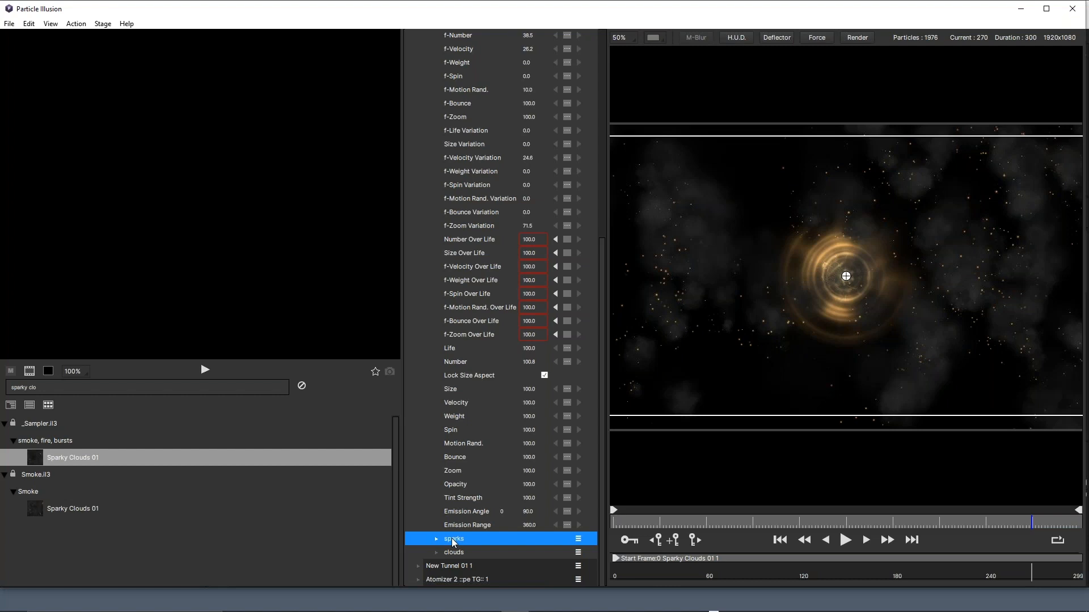
left_click_drag(600, 280, 602, 321)
left_click(451, 553)
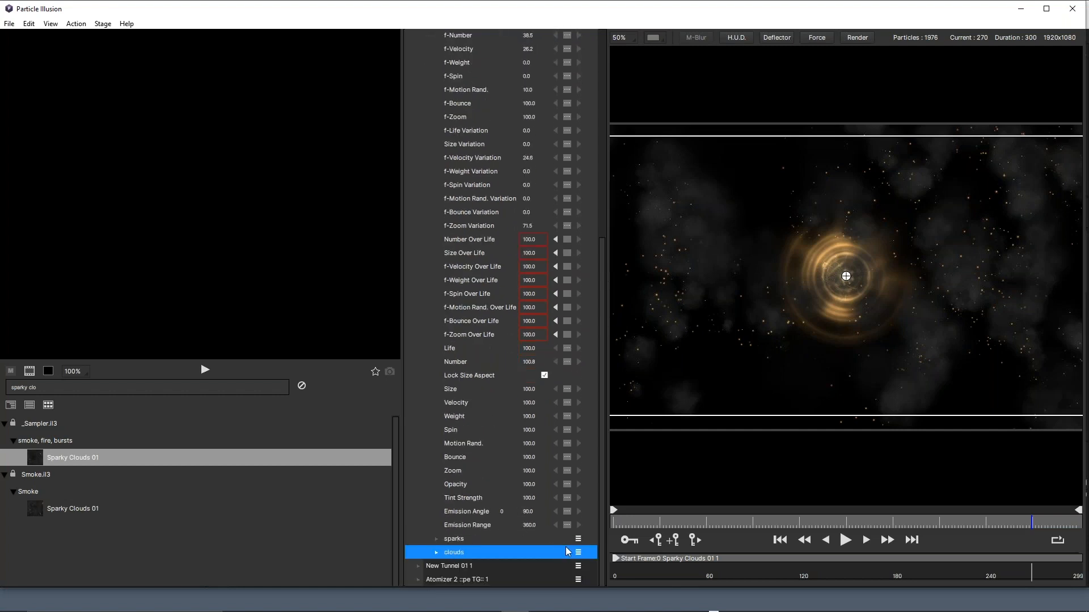
left_click(579, 552)
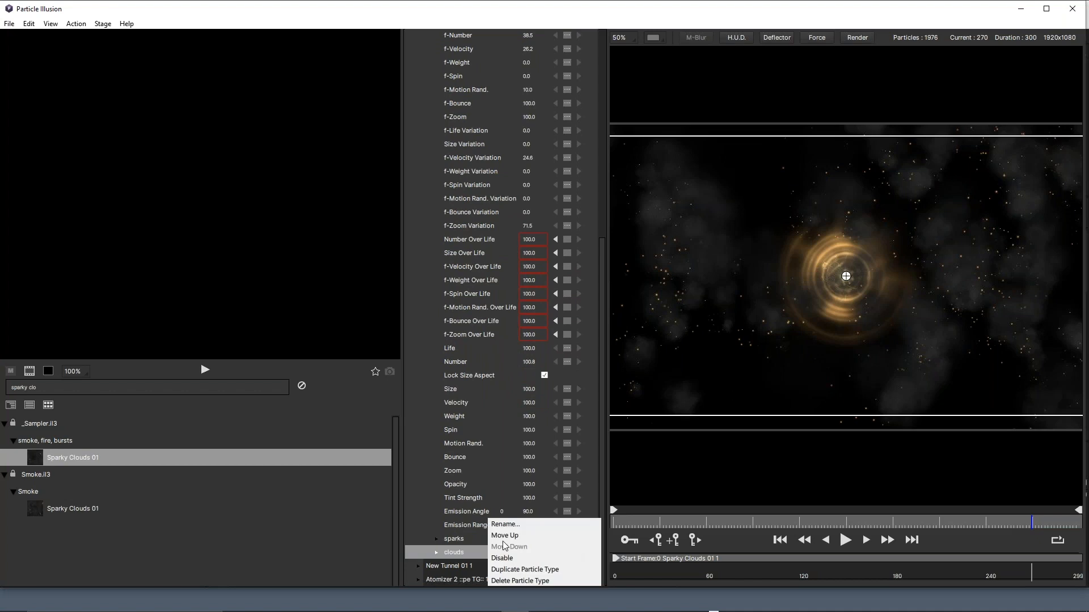
left_click(509, 559)
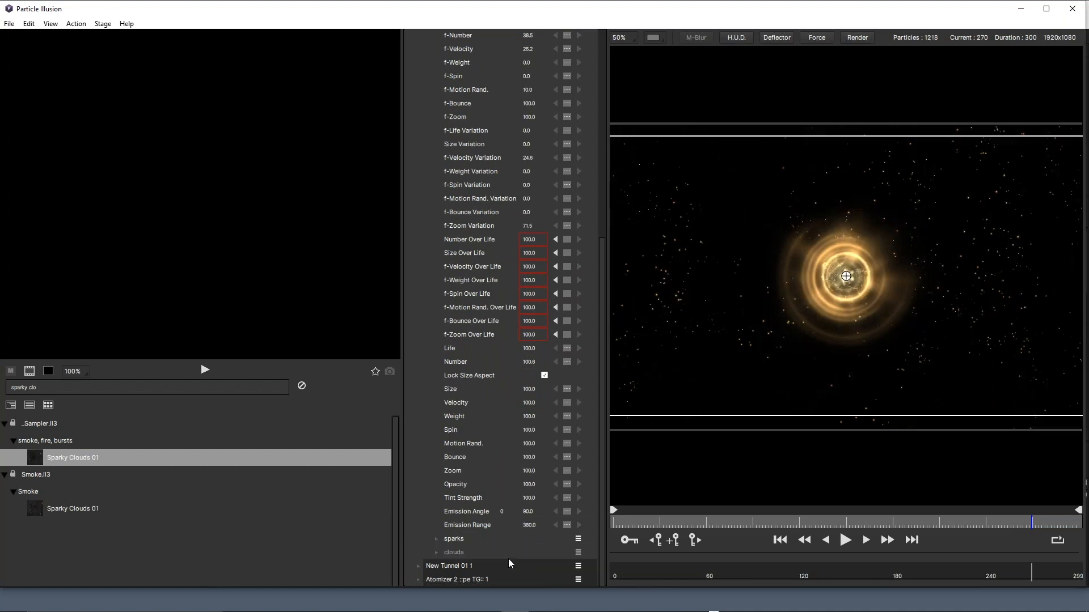
left_click(848, 543)
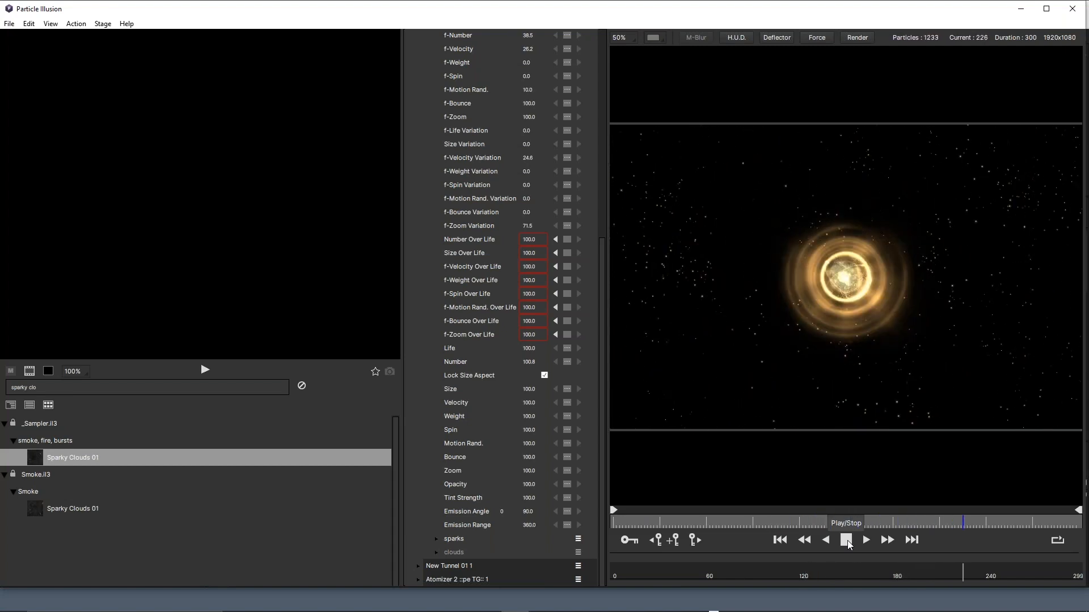
left_click(847, 541)
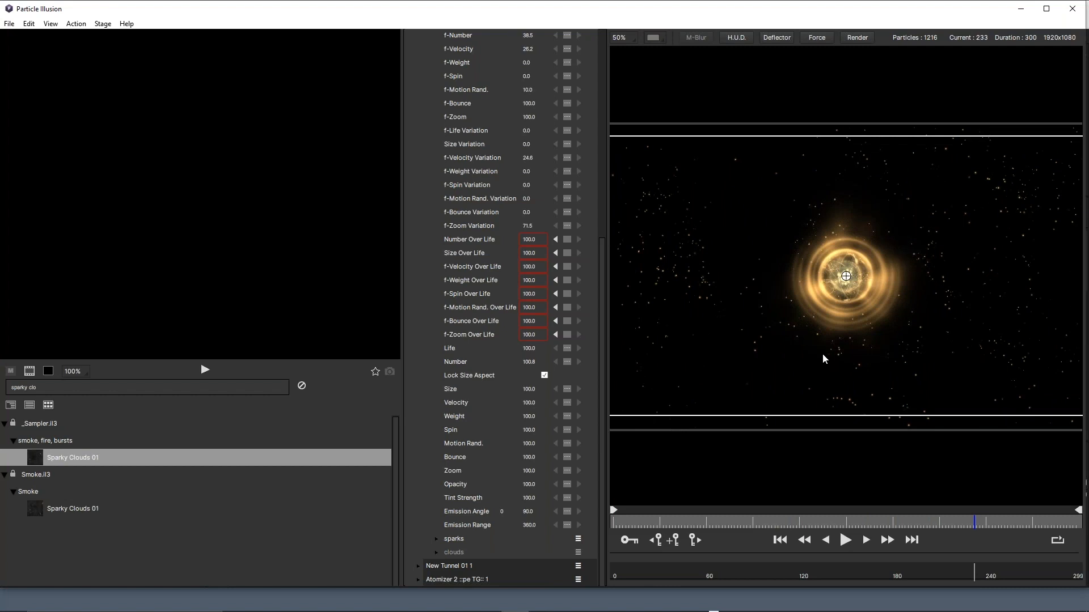
Collapse the Sparky Clouds 01 parameters and add a force to the stage just left of the atom's centre
left_click_drag(604, 292, 619, 63)
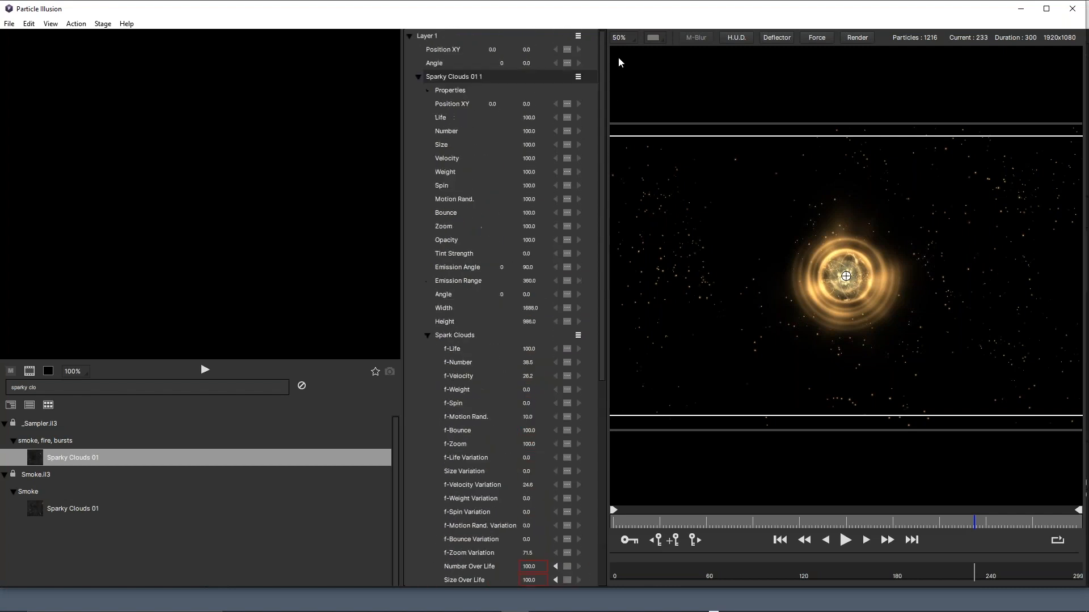
left_click(418, 75)
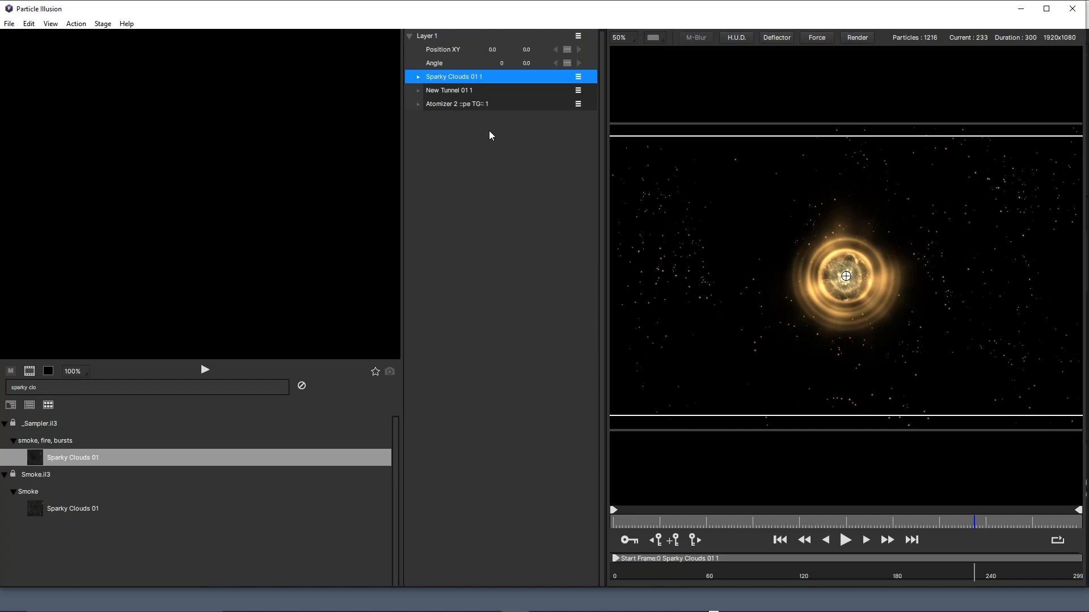
left_click(817, 39)
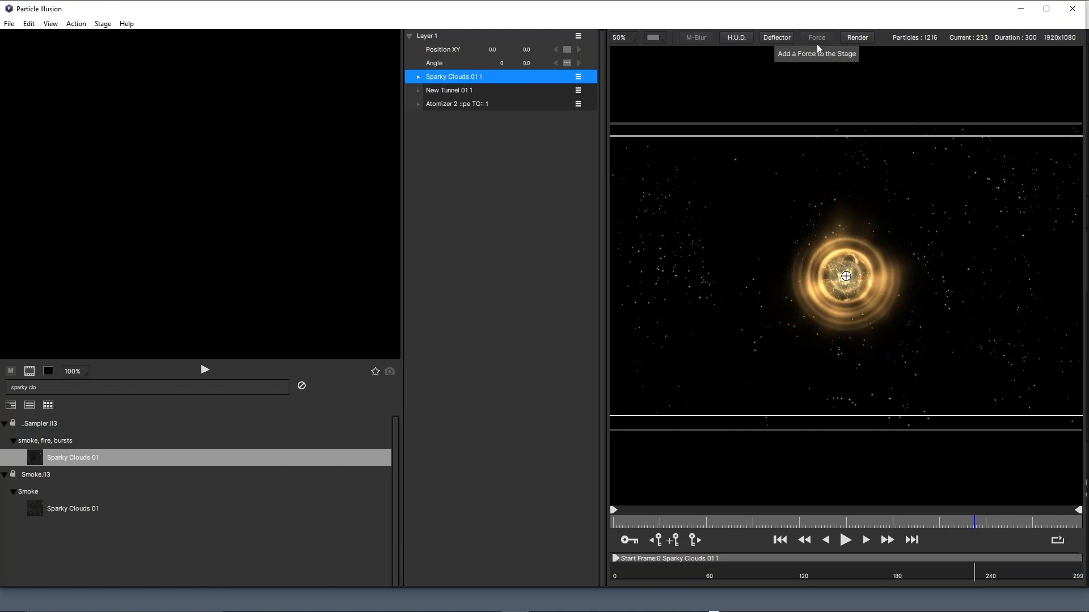
left_click(832, 275)
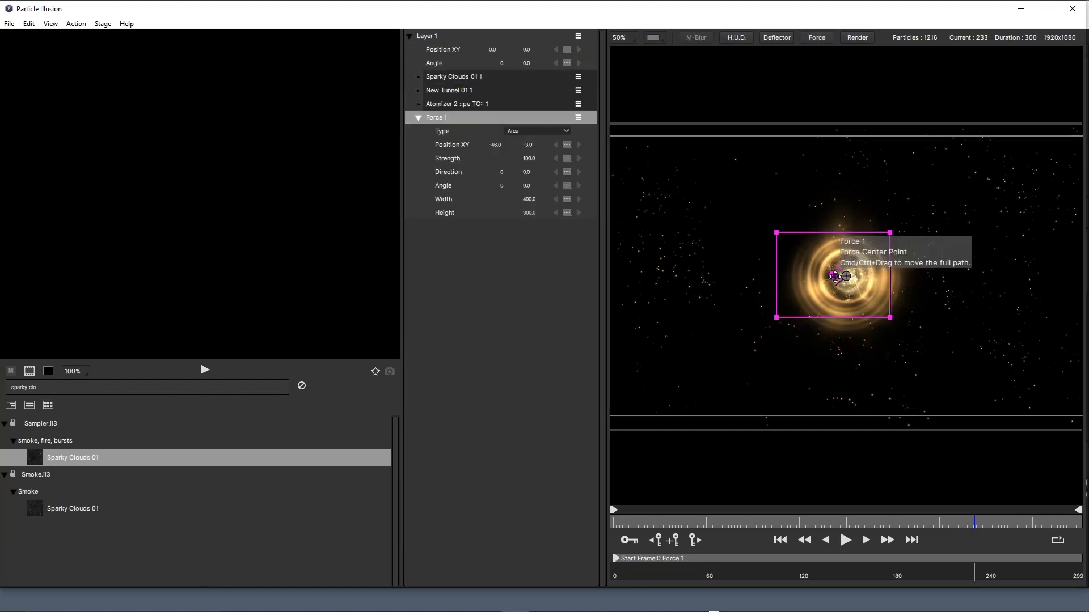
Centre the force on the stage by setting its position to 0, 0
scroll(837, 279, "up", 1)
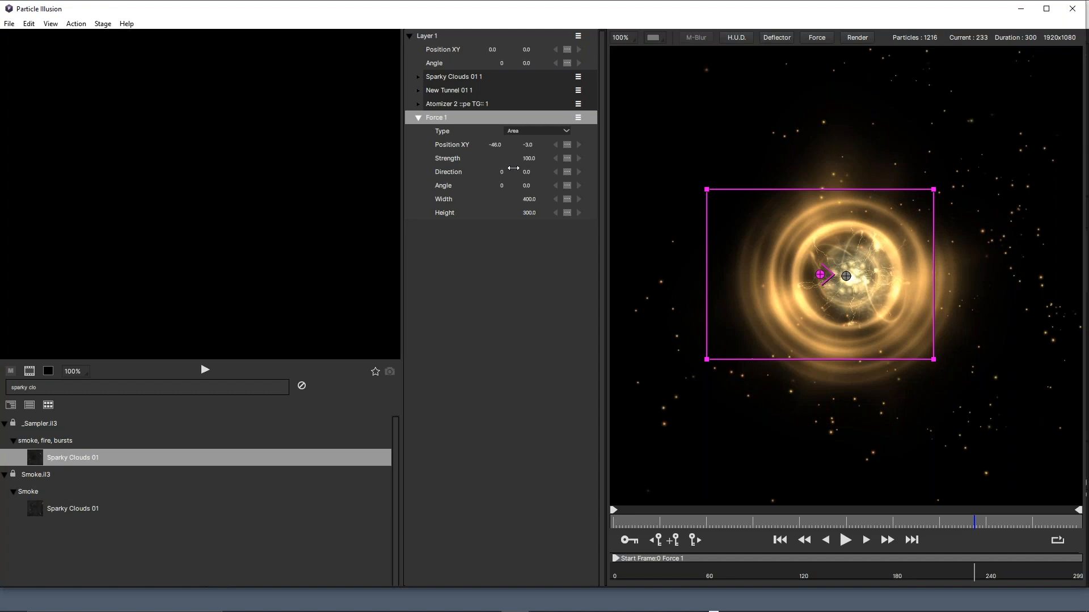
left_click(451, 144)
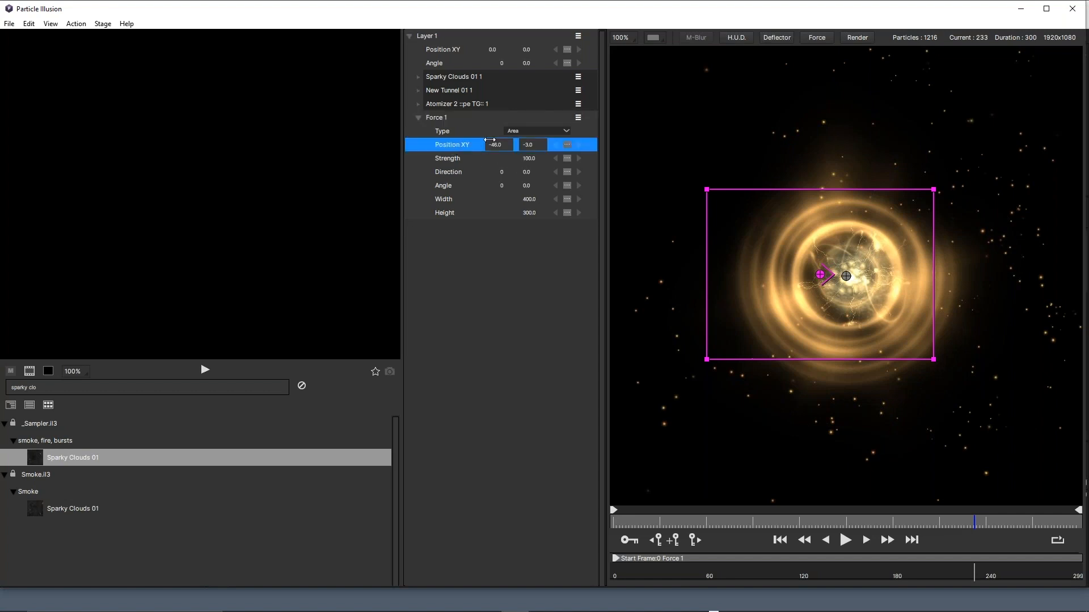
left_click(492, 144)
type("0")
key("Tab")
type("0")
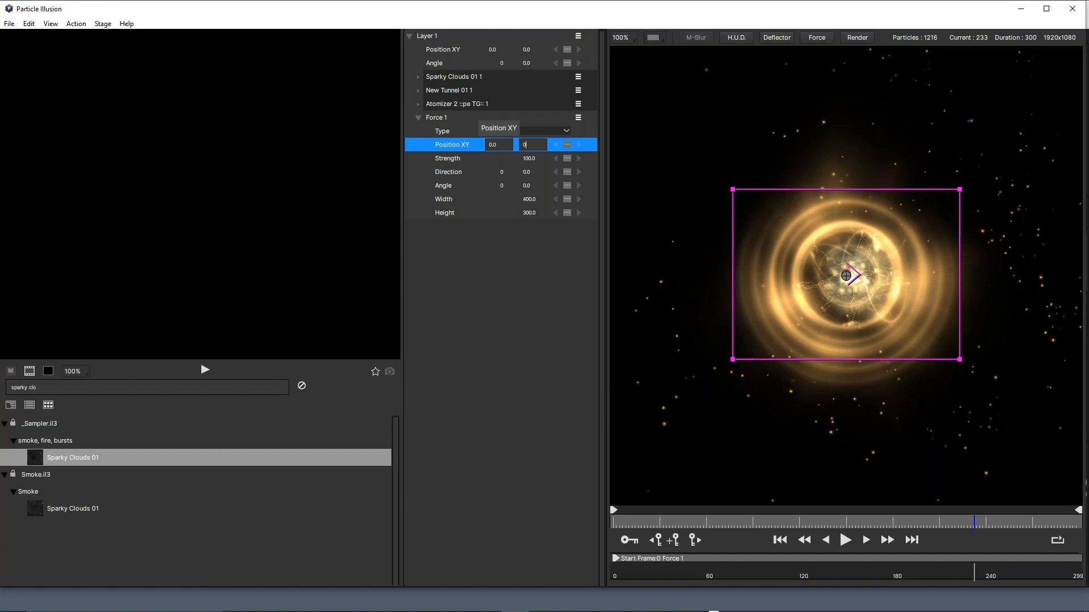
key("Tab")
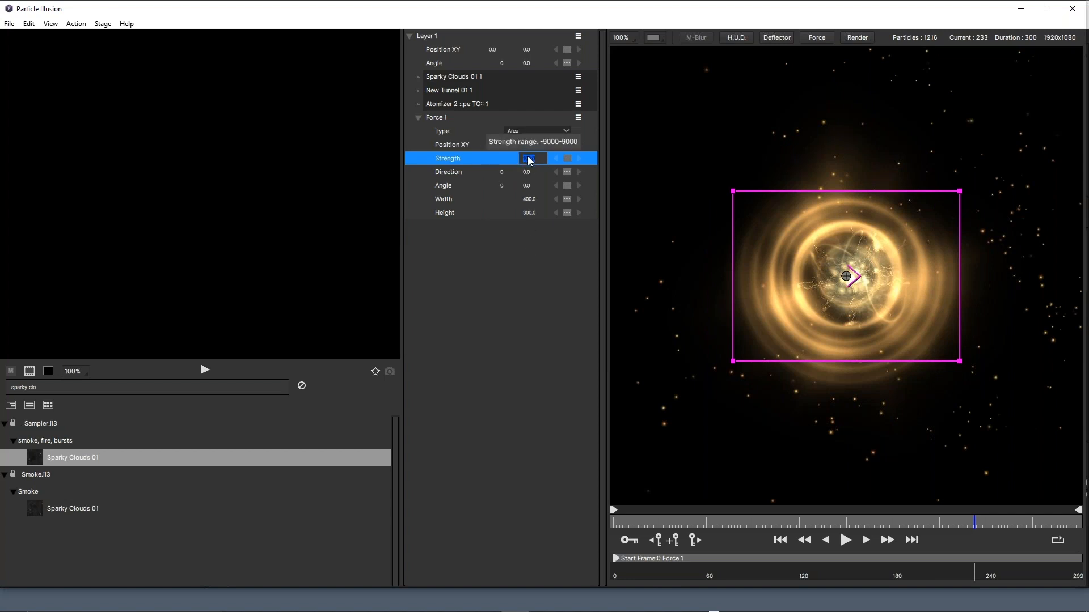
Try raising the area force's strength to 674, and undo the change
left_click(452, 160)
left_click_drag(529, 158, 855, 200)
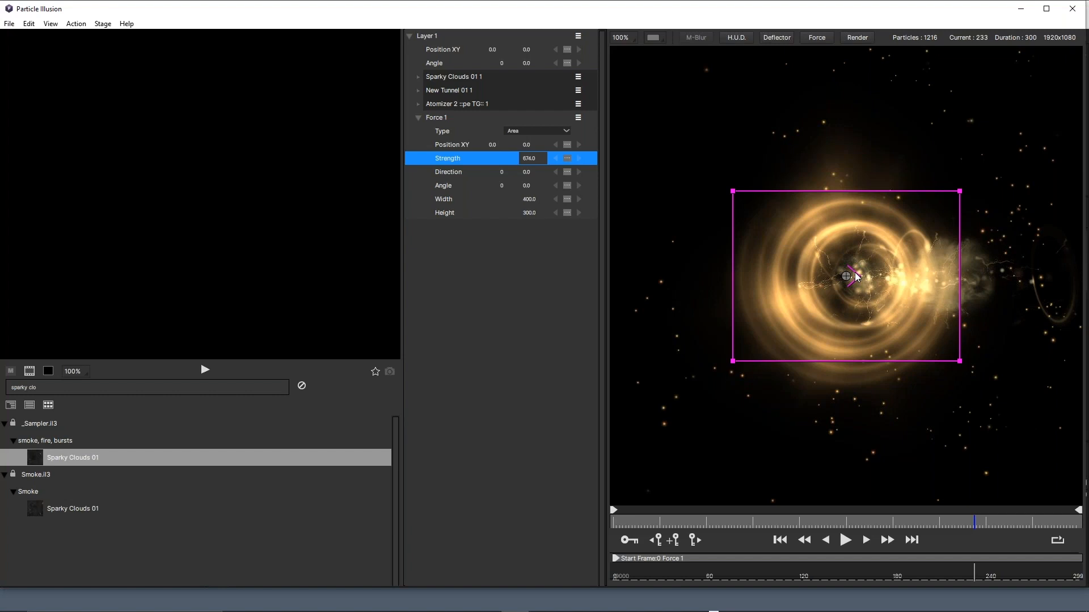
key("ctrl+z")
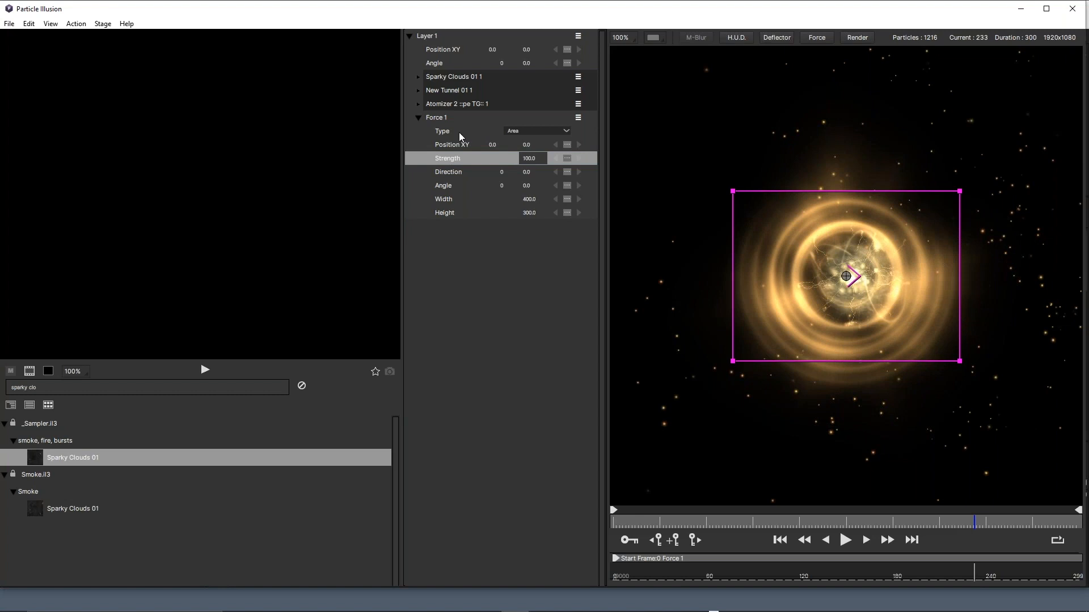
Change the force type to Point and enlarge its radius to about 209
left_click(534, 131)
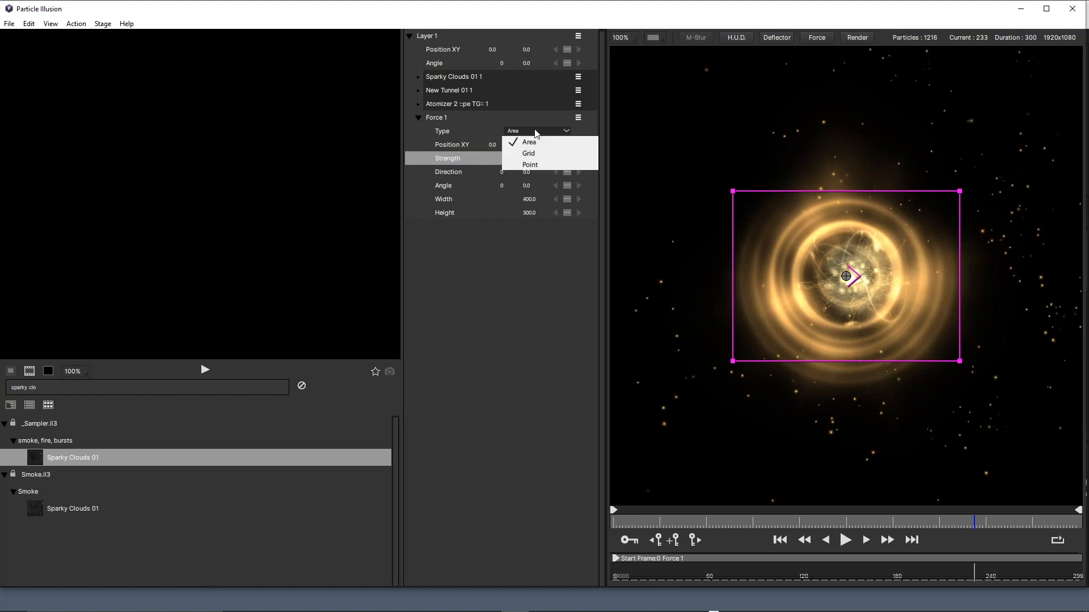
left_click(542, 164)
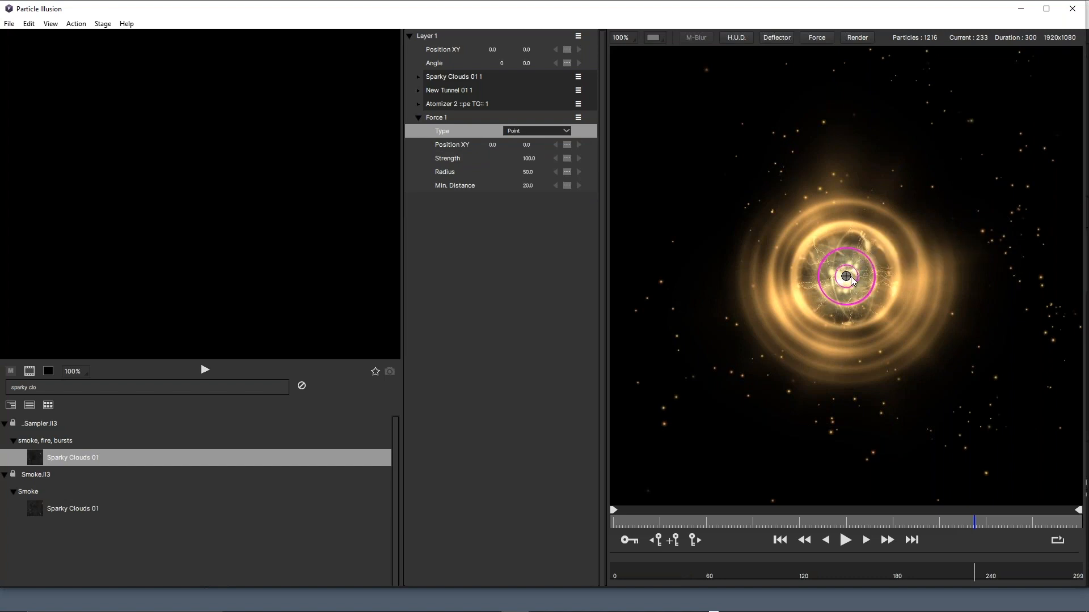
left_click(853, 311)
left_click_drag(852, 312, 900, 380)
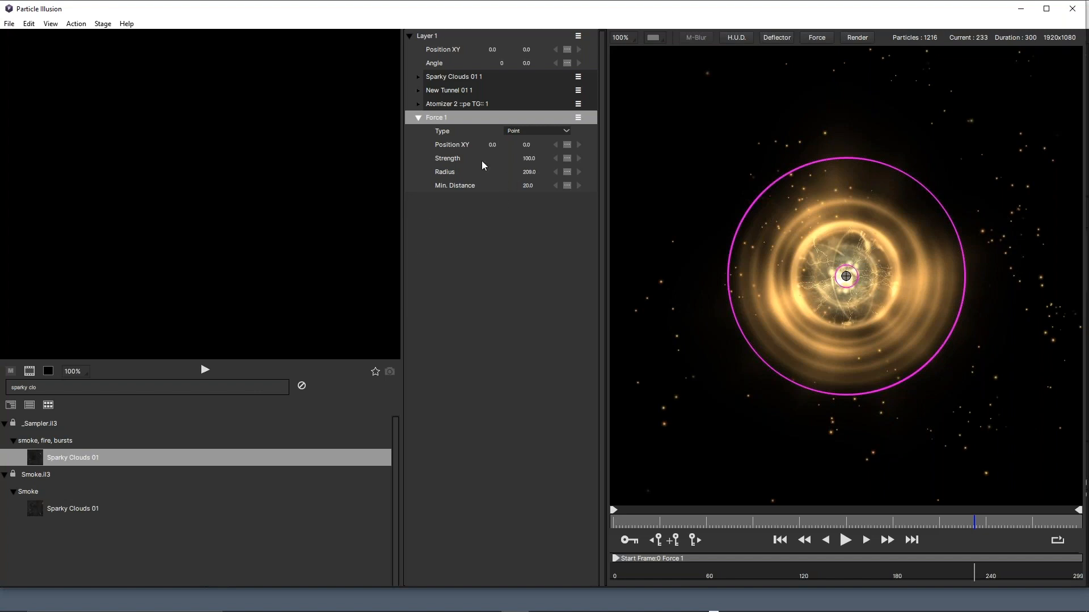
Set the point force's strength to about -3363 and play the animation briefly to preview the repulsion
left_click(457, 157)
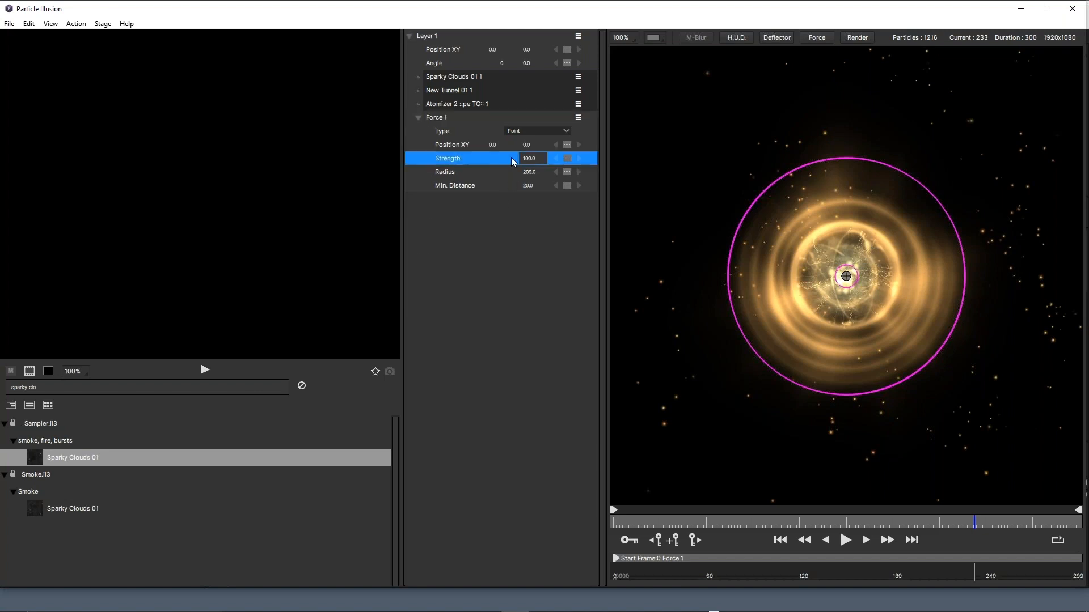
left_click_drag(475, 169, 0, 205)
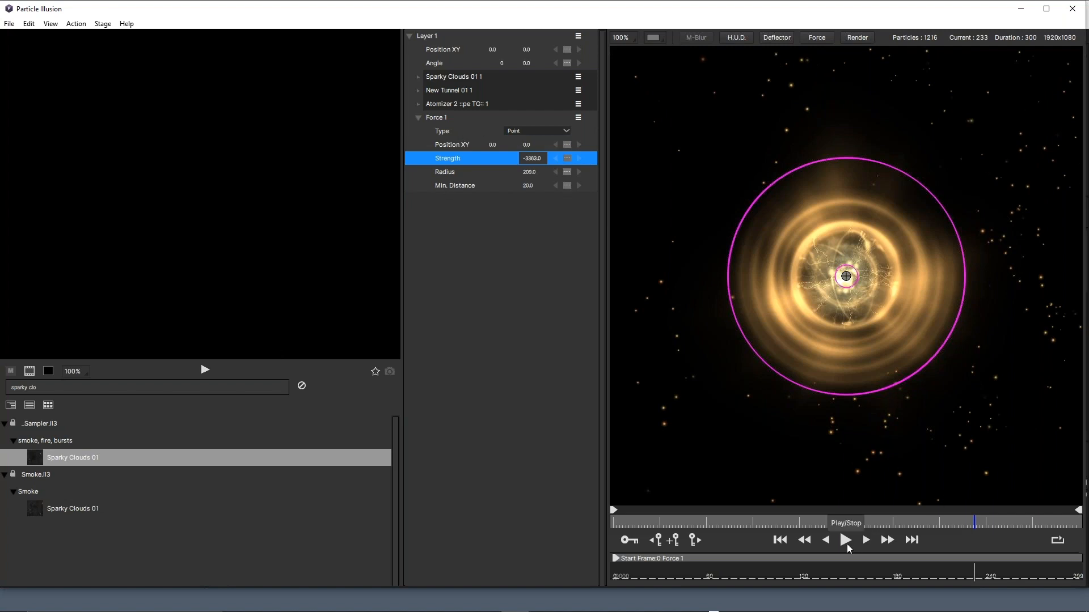
left_click(845, 540)
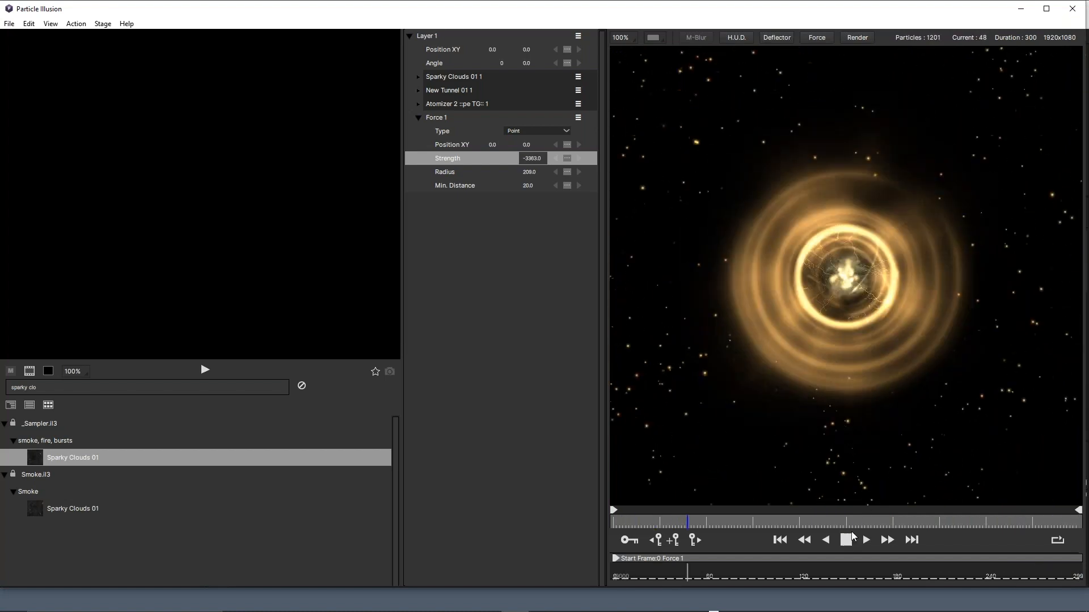
left_click(846, 540)
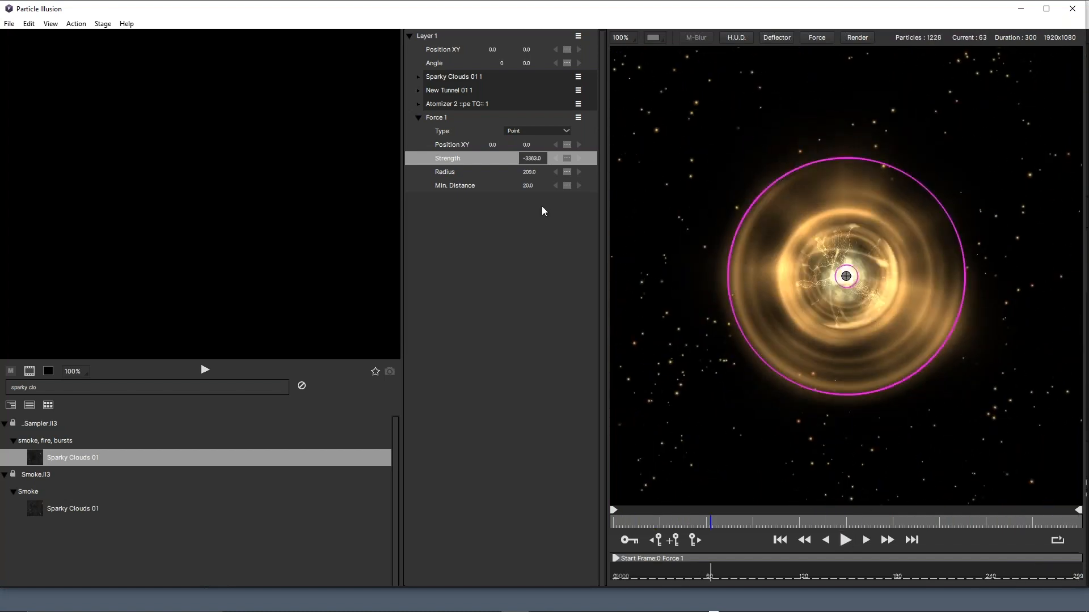
Rename the Sparky Clouds 01 emitter as REPELLED PARTICLES
left_click(441, 74)
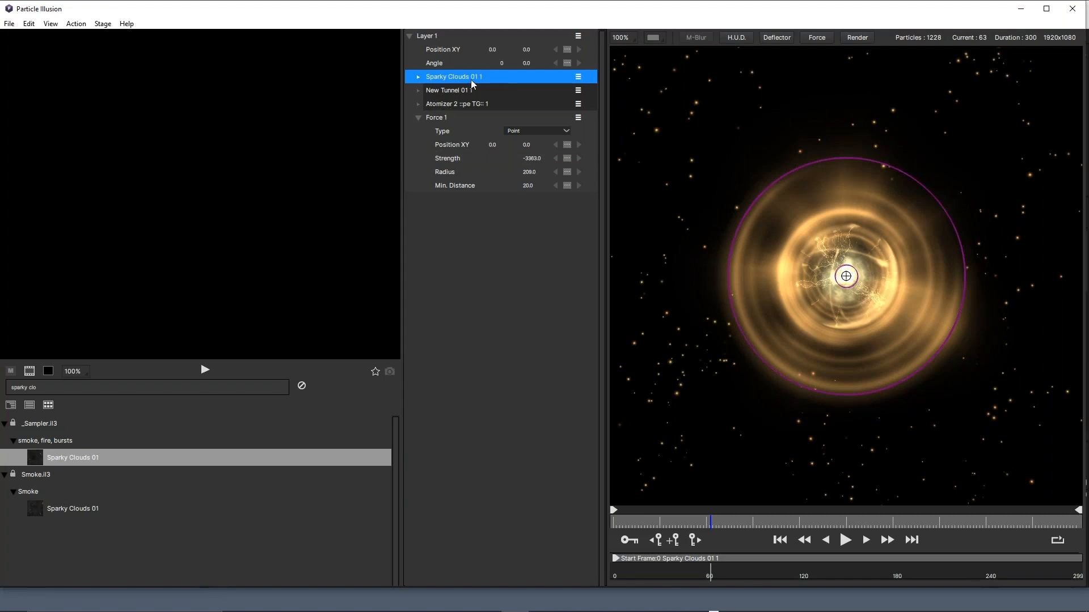
left_click(578, 76)
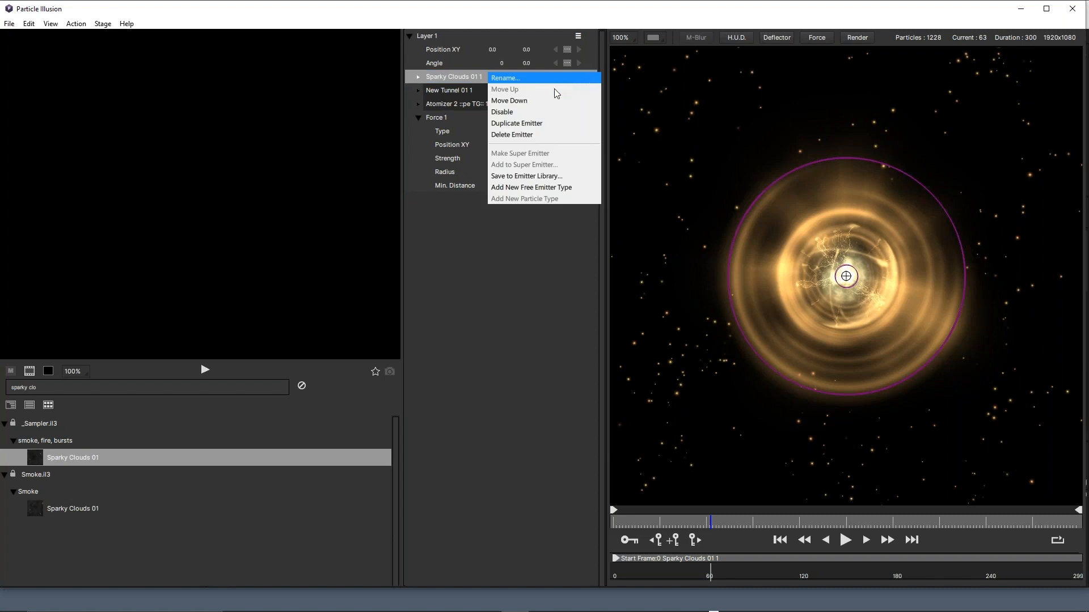
left_click(514, 81)
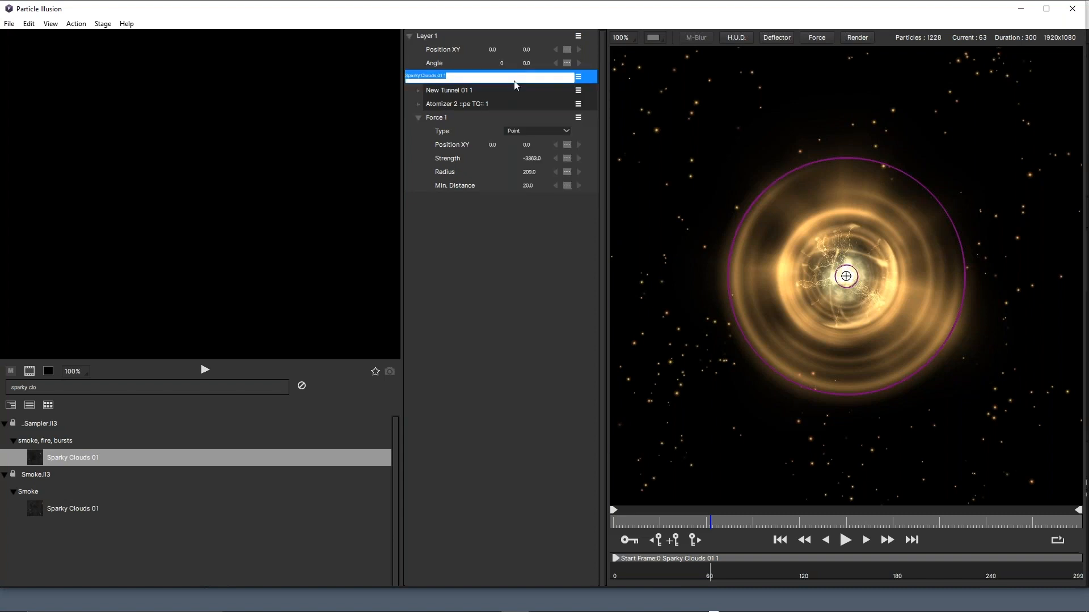
type("REPELLED PARTICLDS")
key("Return")
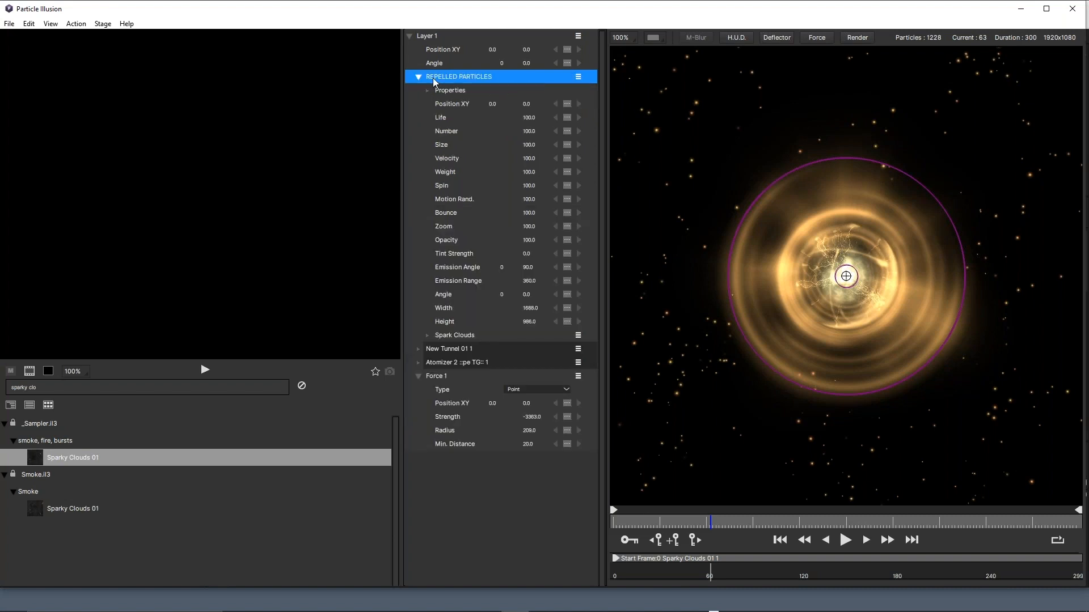
Duplicate the REPELLED PARTICLES emitter and collapse the parameters of the lower copy
left_click(578, 76)
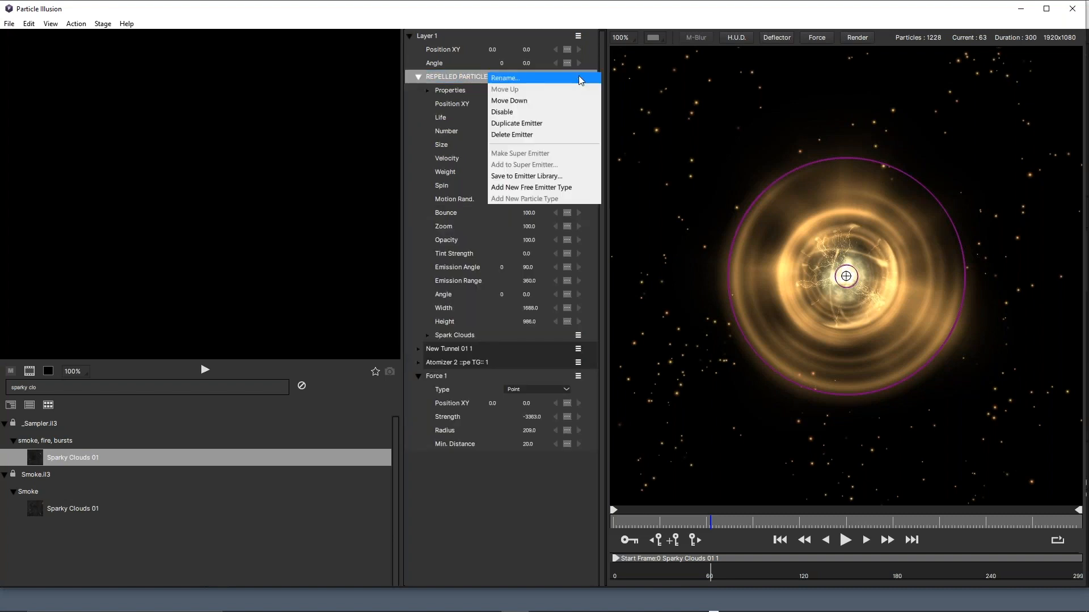
left_click(522, 125)
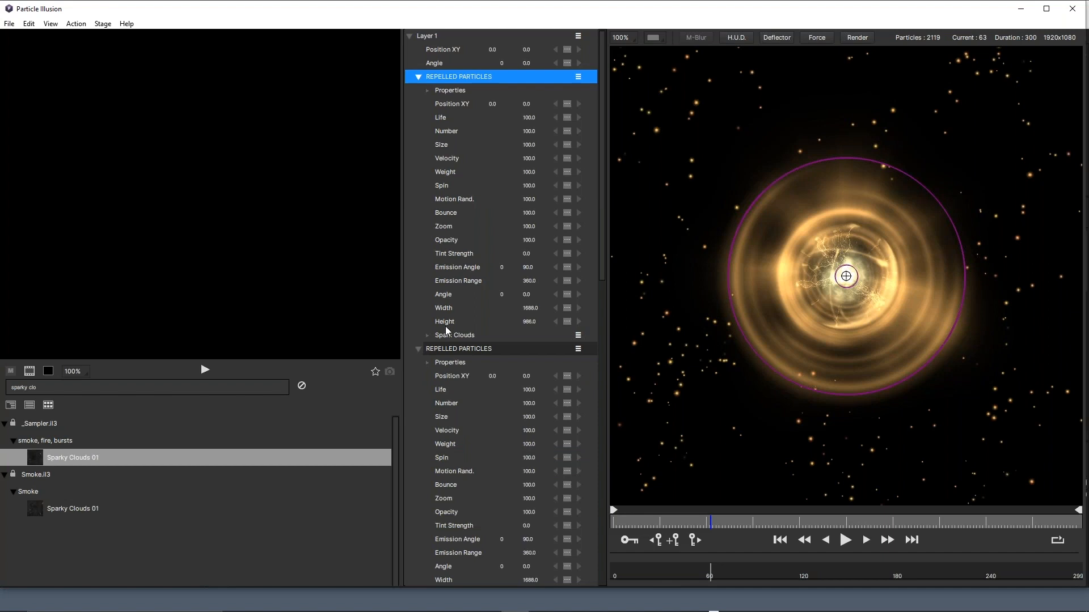
left_click(418, 349)
Rename the upper copy of the REPELLED PARTICLES emitter as ATTRACTED PARTICLES
left_click(460, 76)
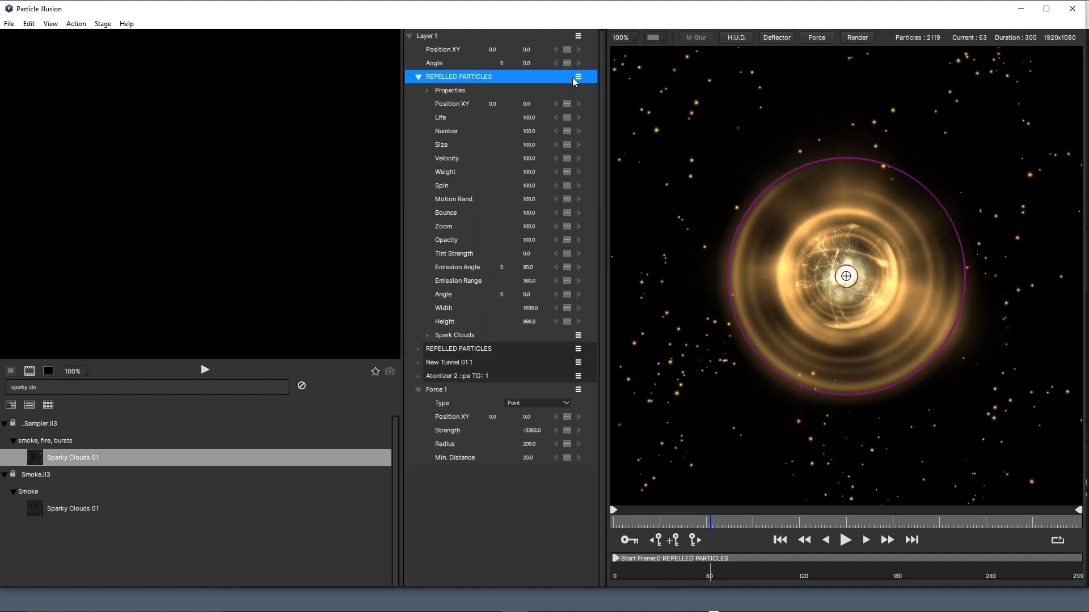
left_click(577, 77)
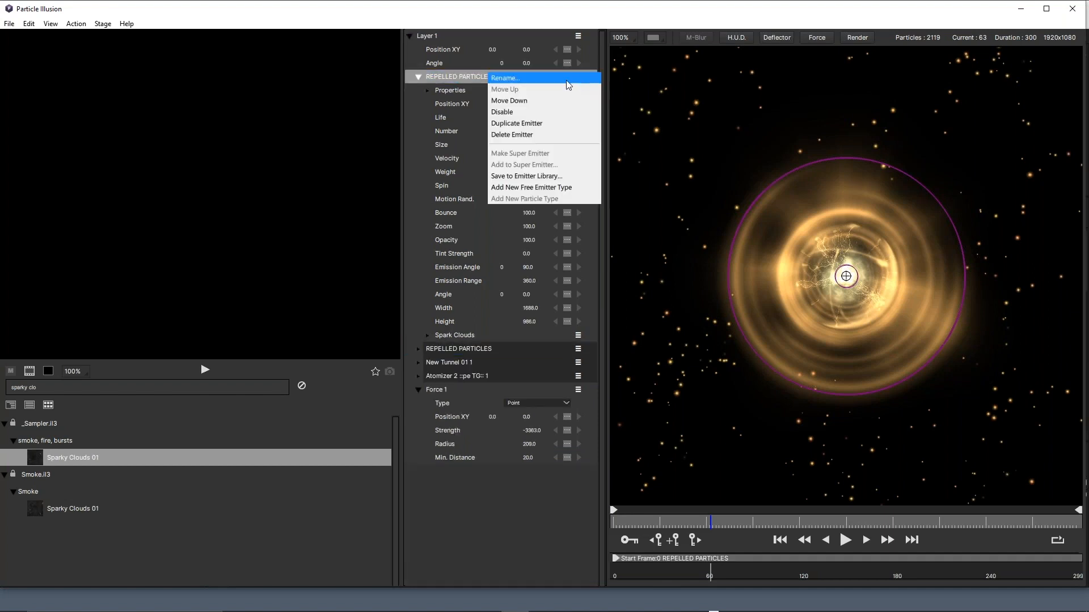
left_click(518, 79)
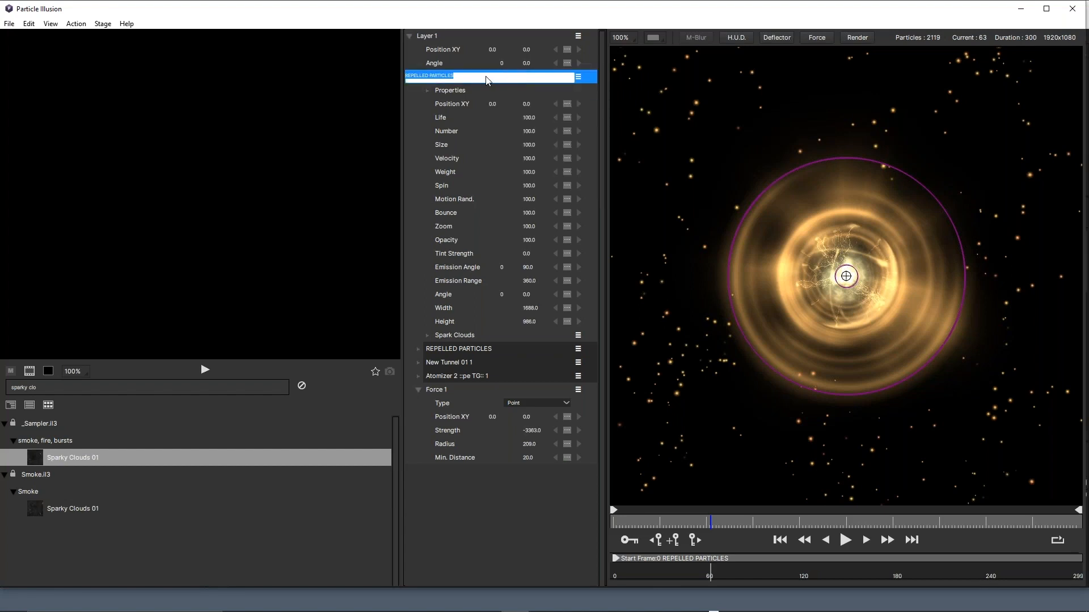
type("ATTRACTED PARTICLES")
key("Return")
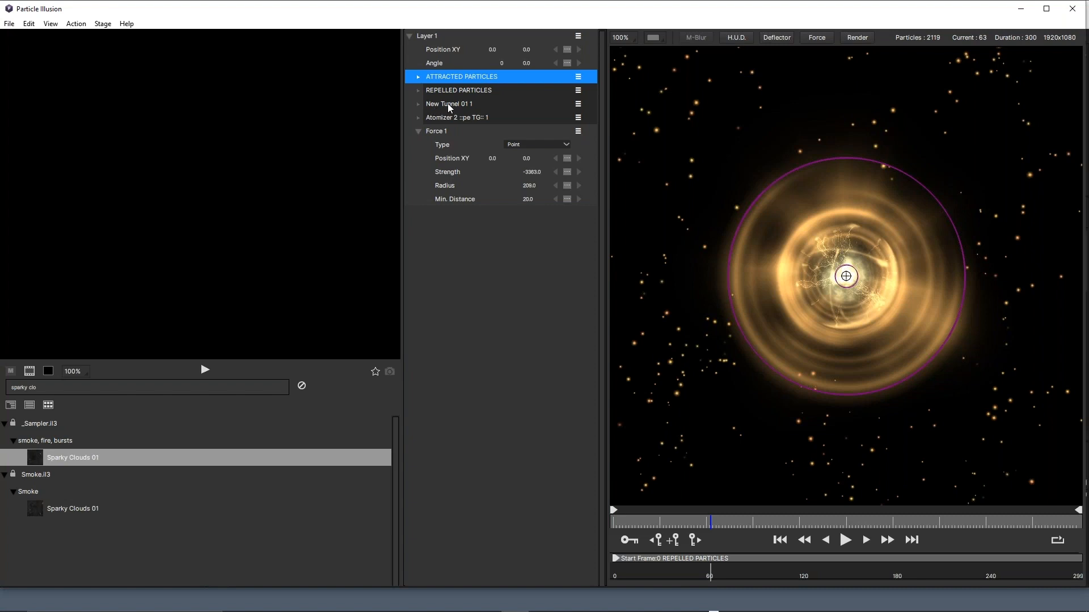
Collapse the Force 1 parameters and disable the REPELLED PARTICLES emitter
left_click(420, 131)
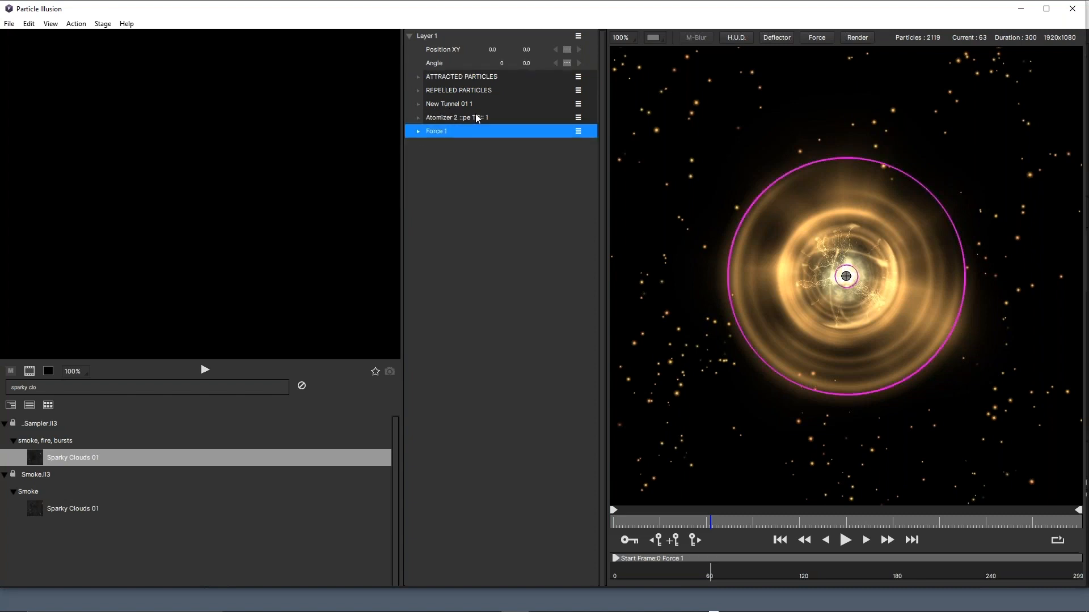
left_click(463, 77)
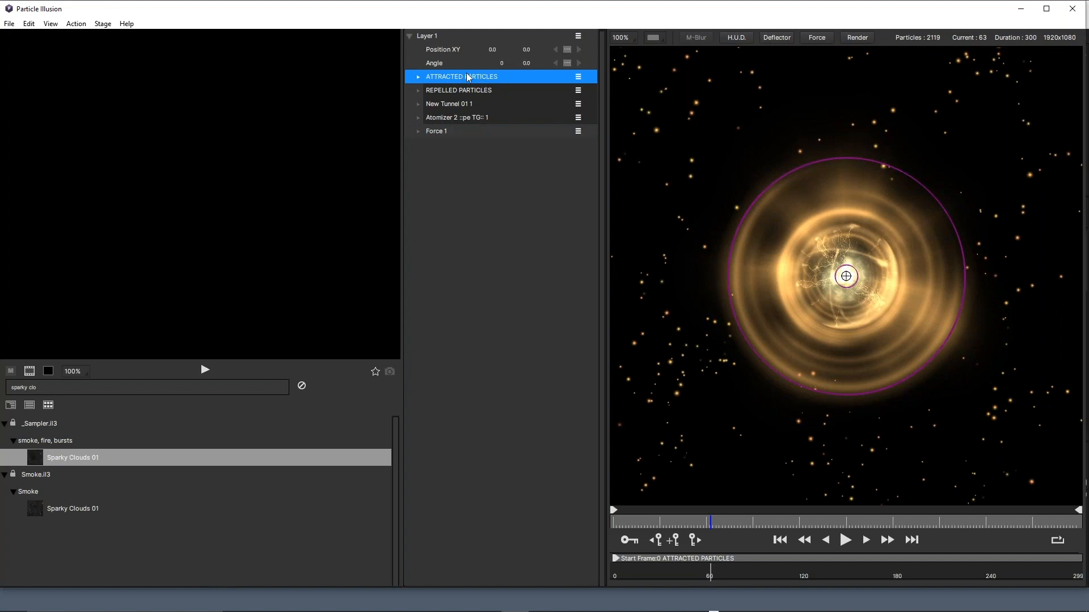
left_click(474, 91)
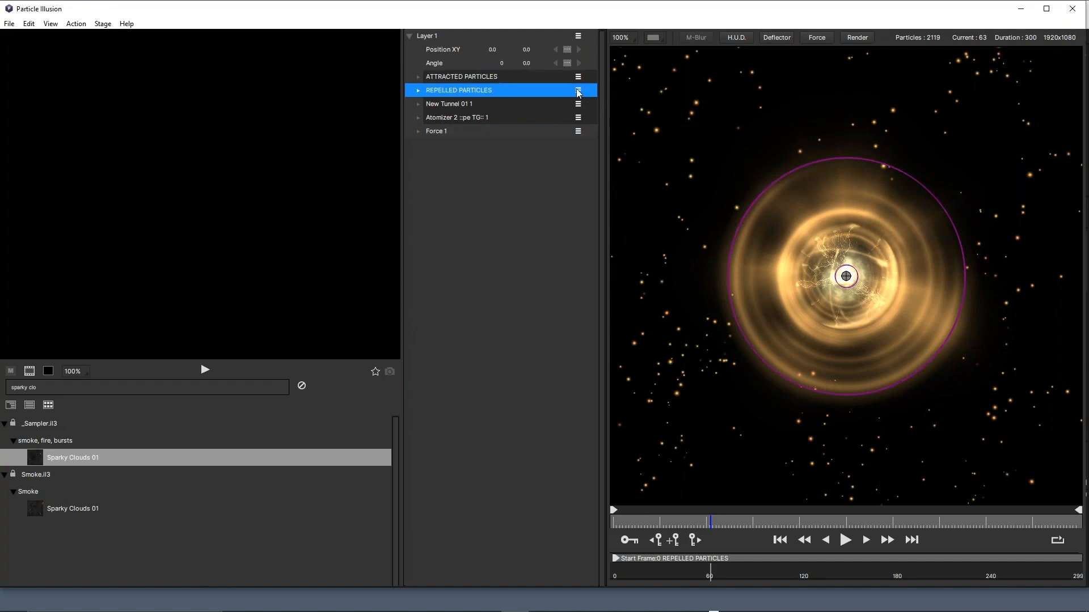
left_click(580, 90)
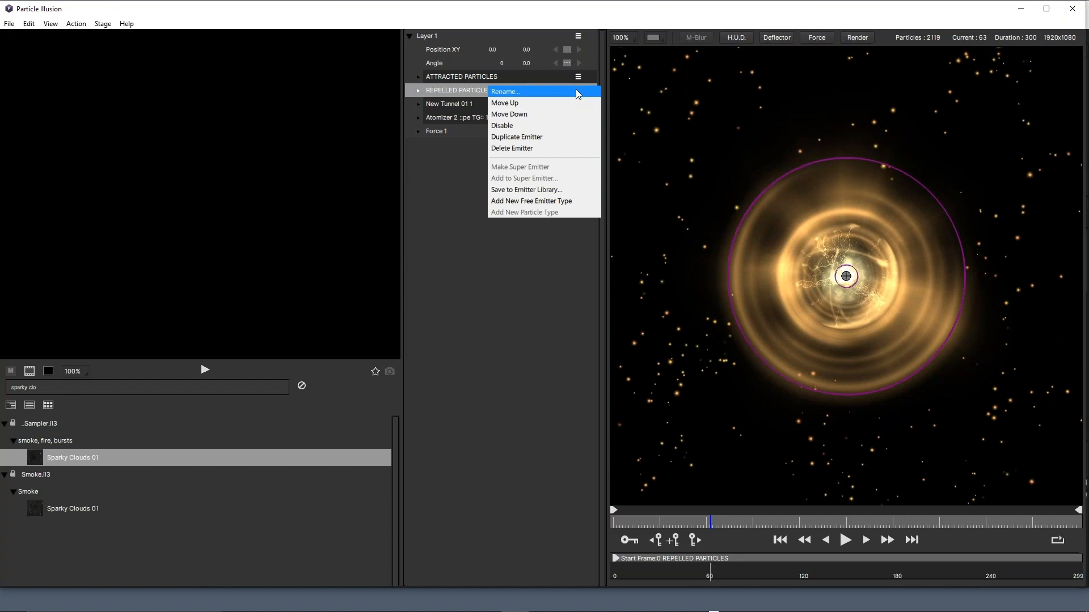
left_click(540, 126)
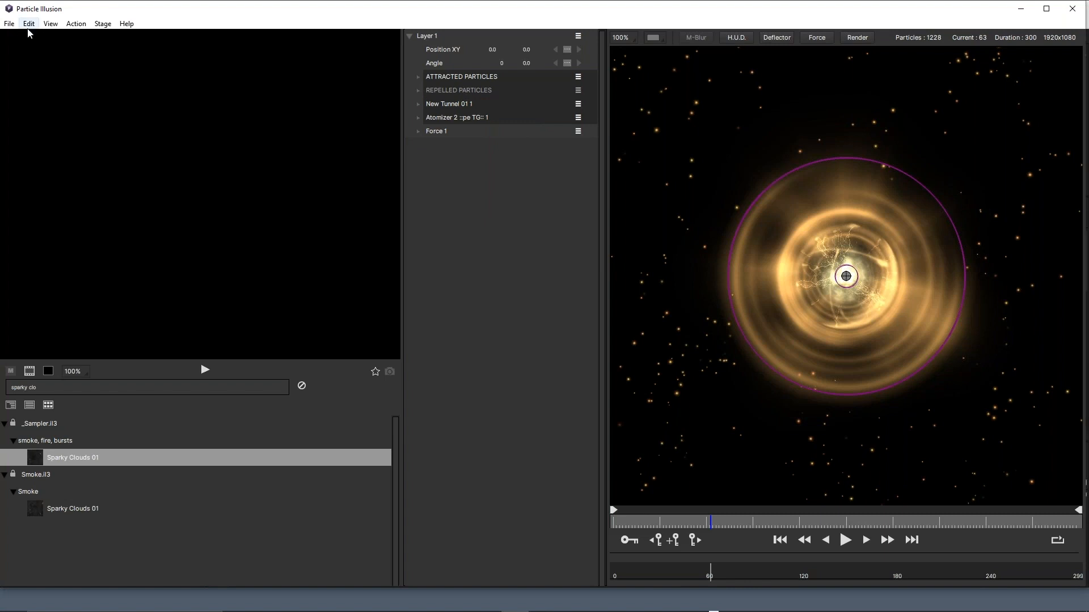
Save the project as Atom_02.bpi in the PI folder
left_click(11, 24)
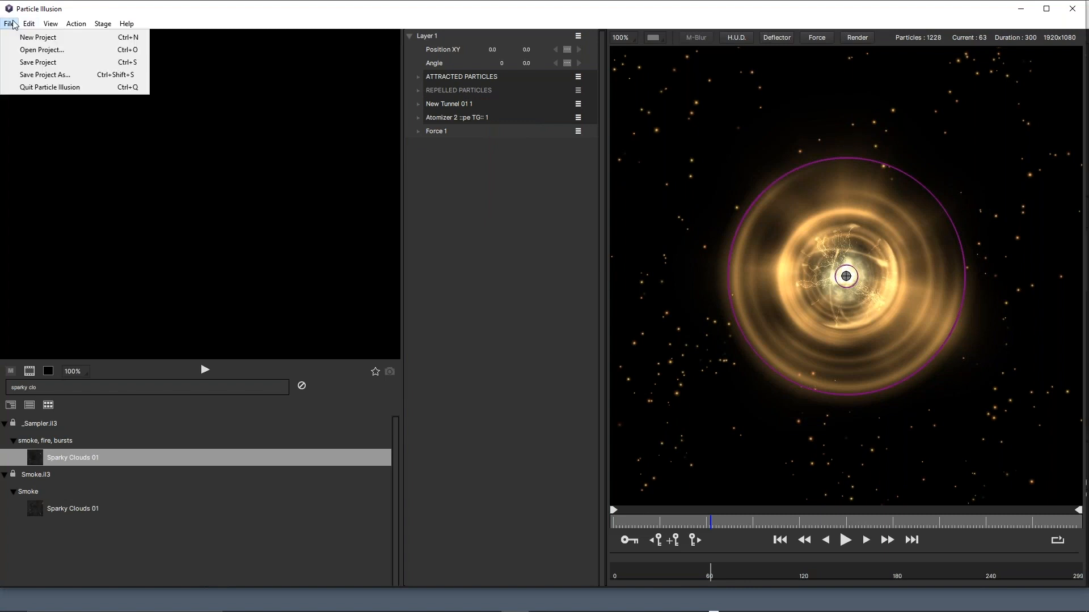
left_click(38, 61)
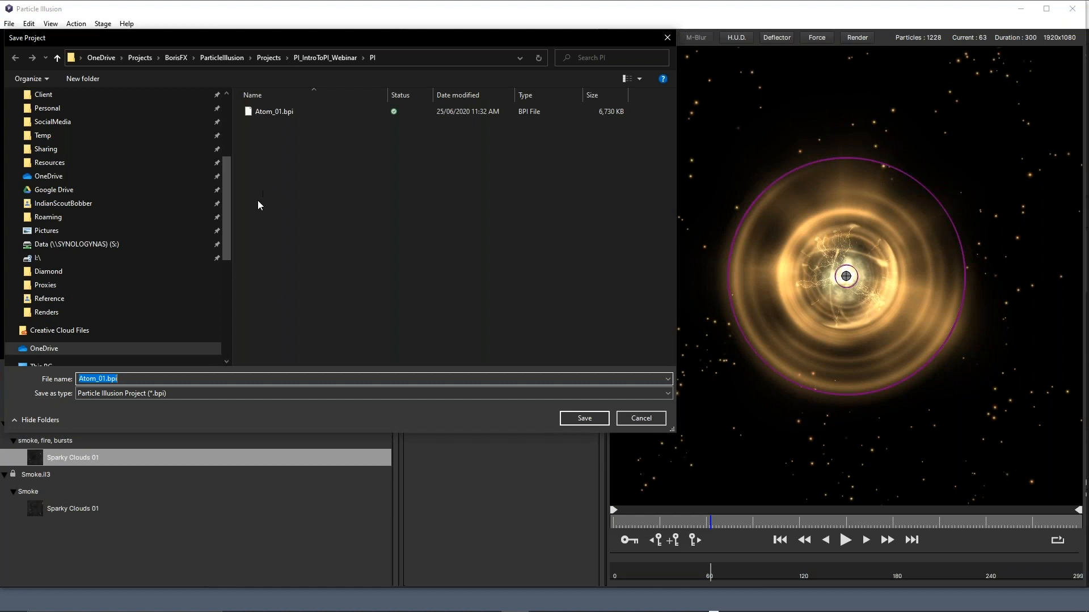
left_click(108, 379)
key("BackSpace")
type("2")
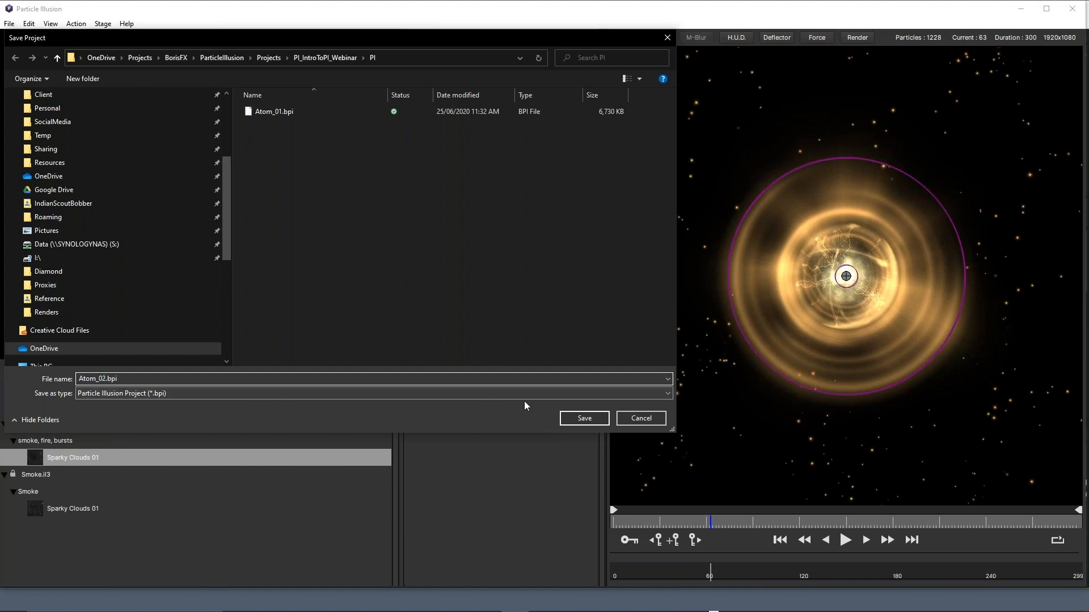
left_click(586, 418)
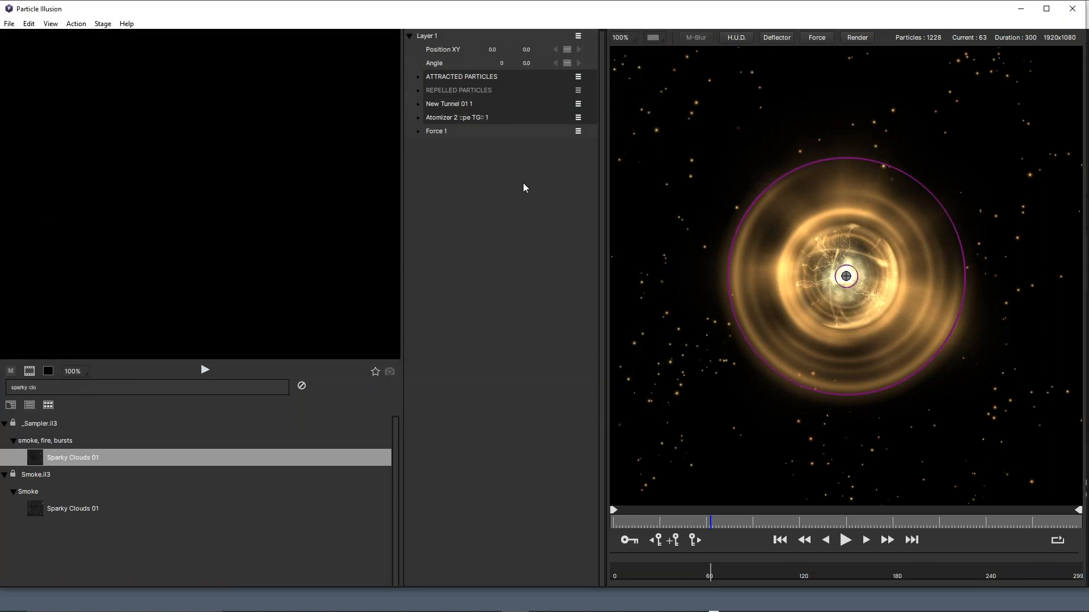
Expand the ATTRACTED PARTICLES emitter and examine the parameters of its Spark Clouds particle type
left_click(475, 80)
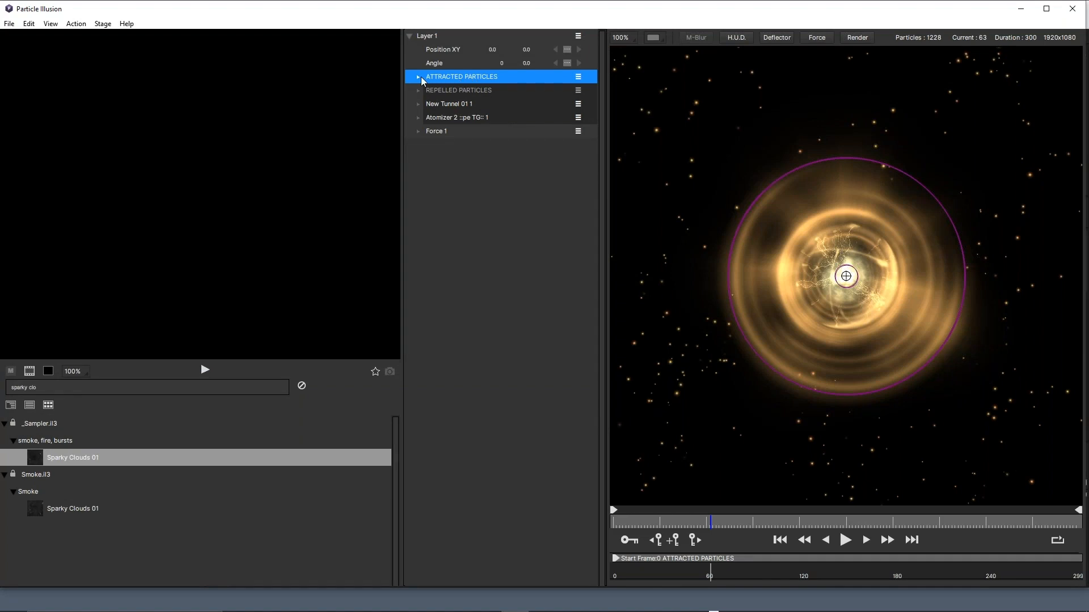
scroll(855, 165, "down", 1)
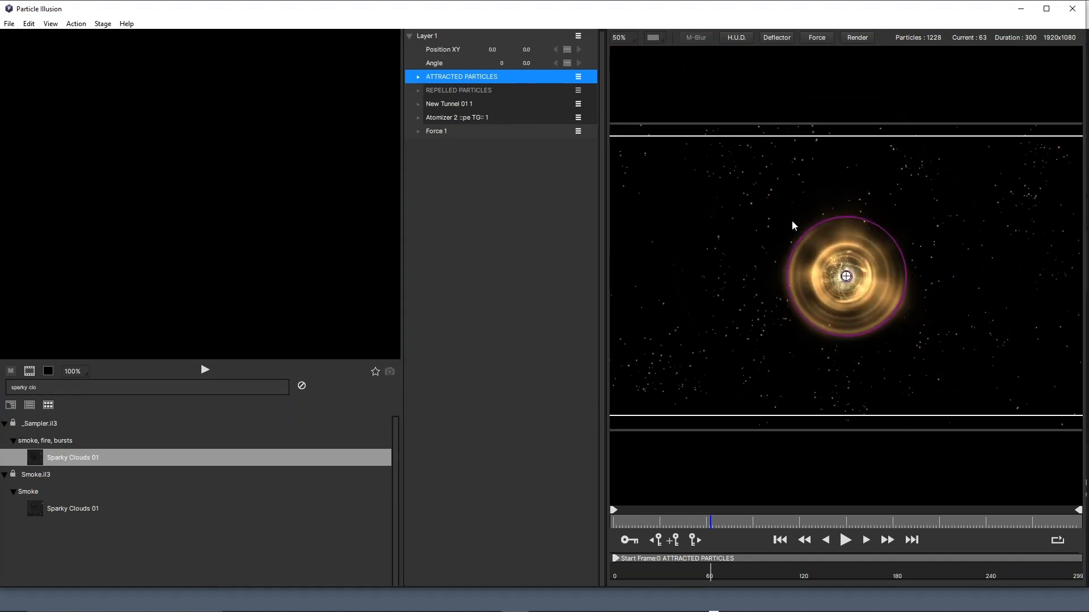
scroll(792, 225, "up", 1)
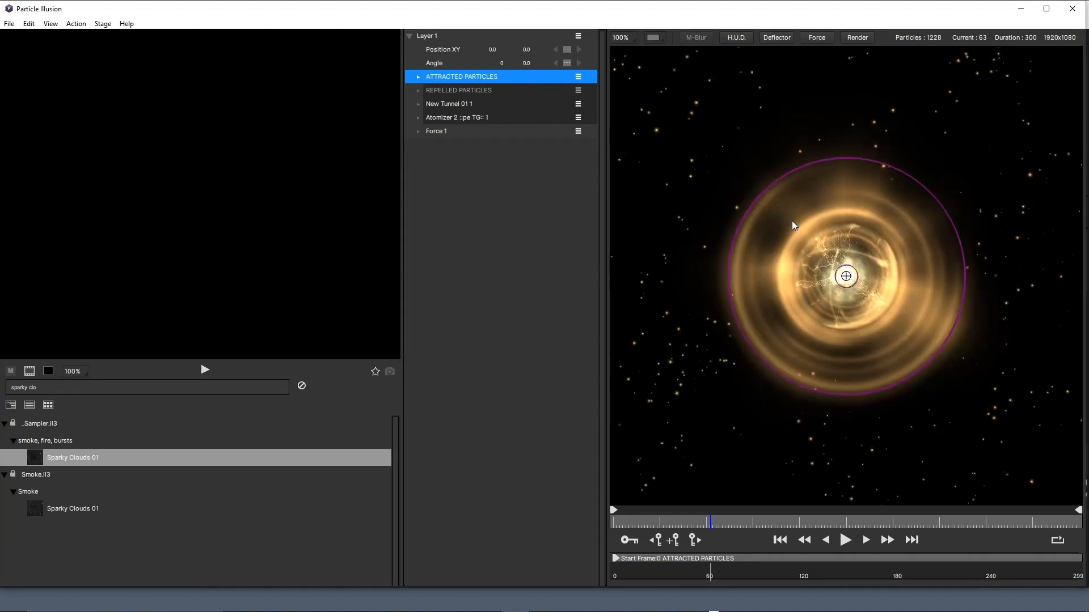
left_click(419, 77)
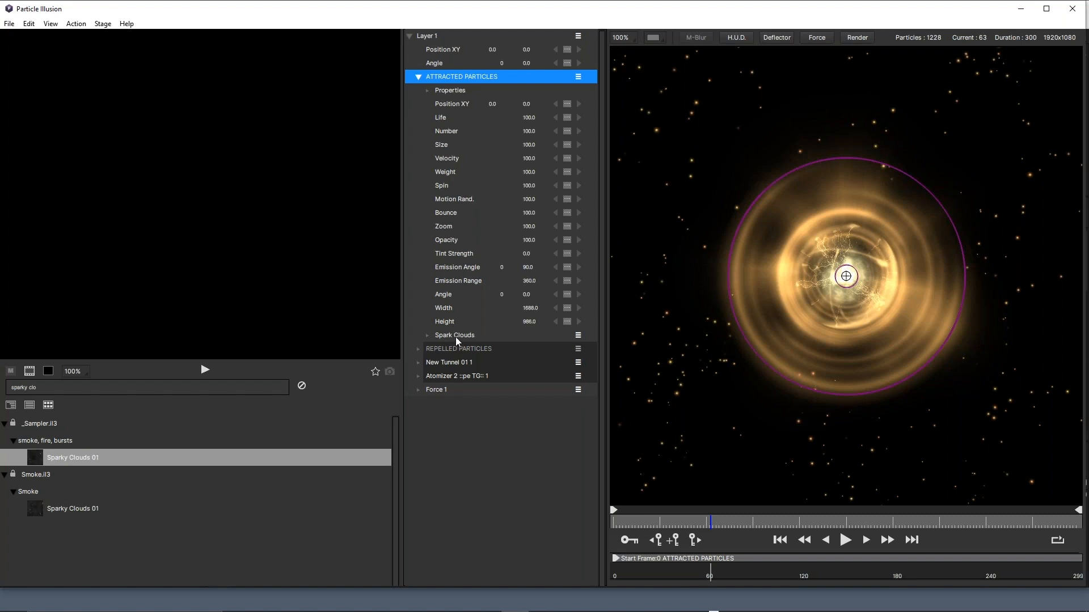
left_click(427, 335)
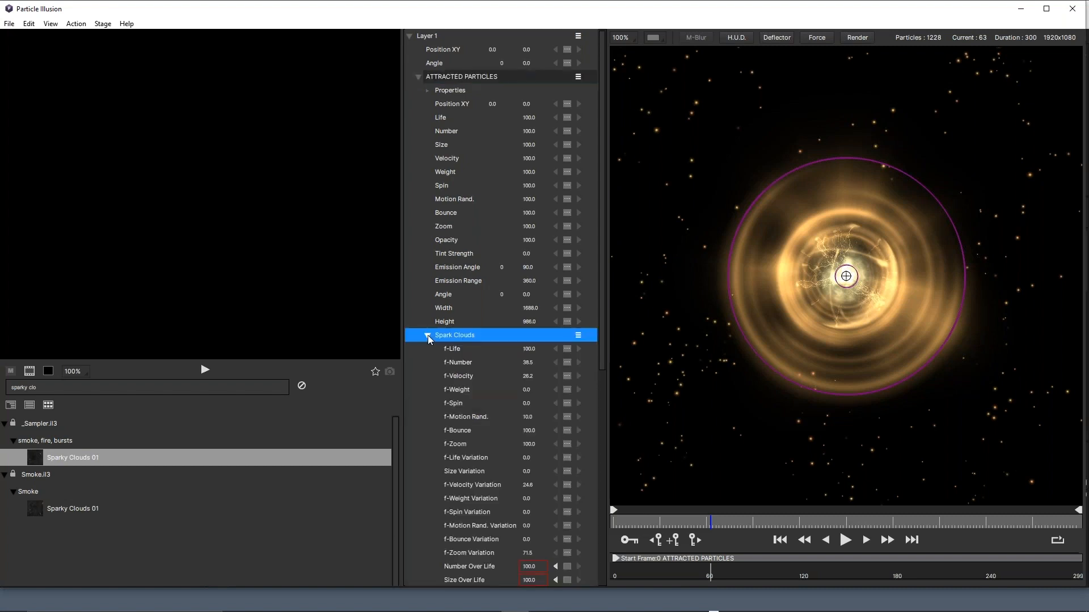
left_click(427, 335)
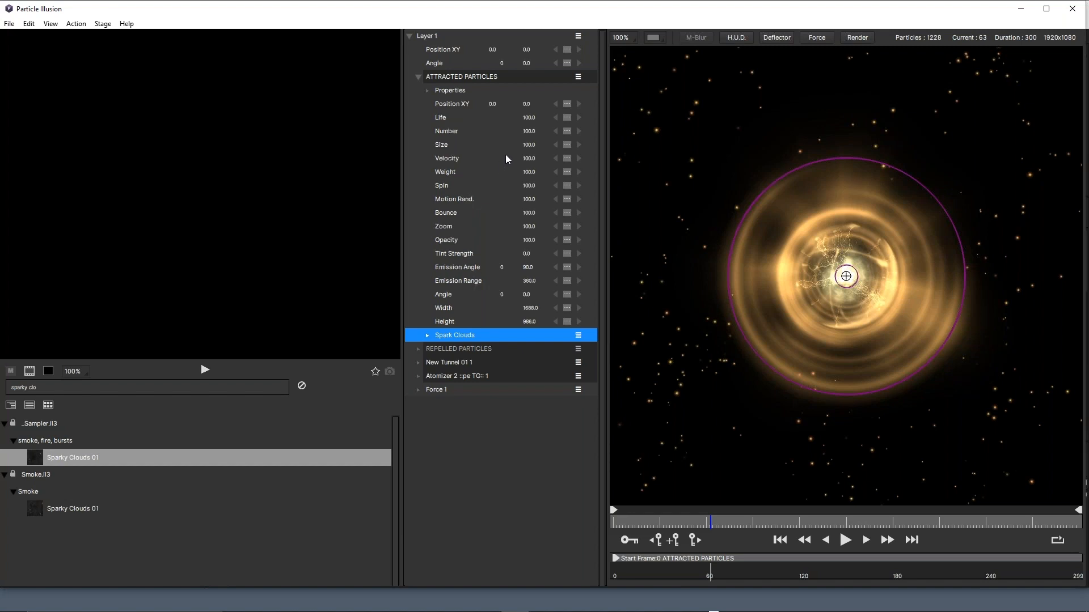
Raise the ATTRACTED PARTICLES emitter's size to about 137 and lower its particle number to about 57
left_click_drag(529, 145, 550, 143)
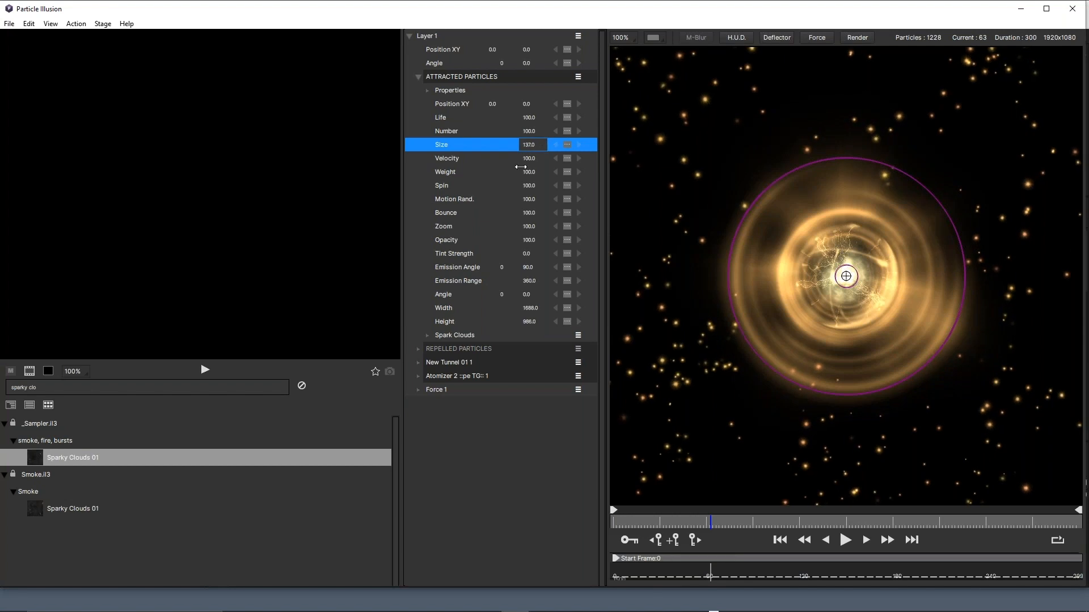
left_click_drag(529, 131, 511, 149)
scroll(729, 167, "down", 1)
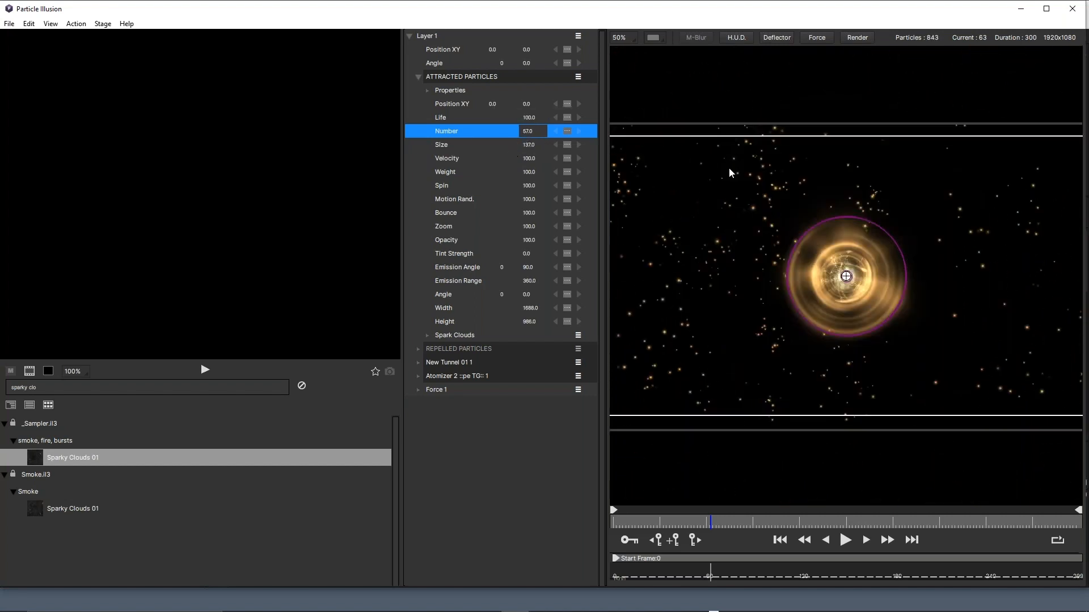
Set the ATTRACTED PARTICLES emitter's number to 21 and size to 168, and play the animation to preview it
left_click_drag(526, 131, 497, 152)
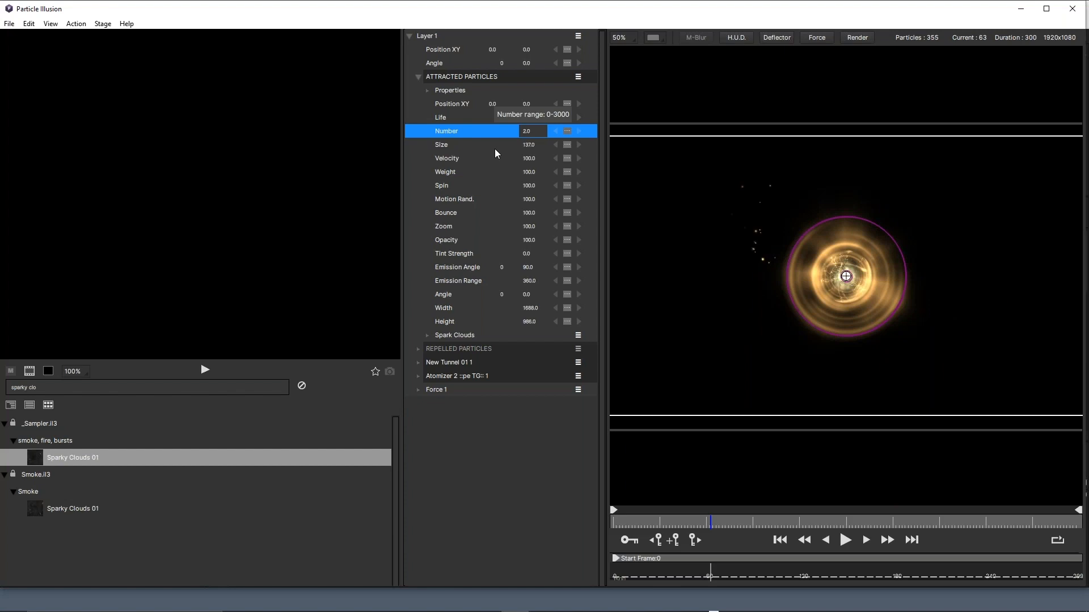
mouse_move(490, 150)
left_mouse_down()
mouse_move(513, 142)
mouse_move(501, 148)
left_mouse_up()
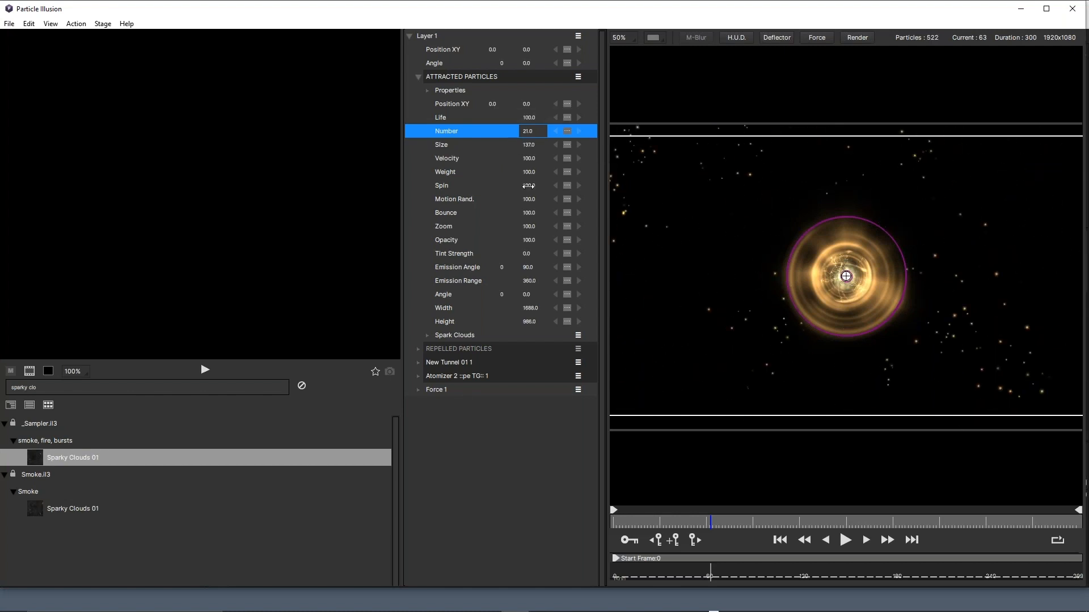
left_click(529, 145)
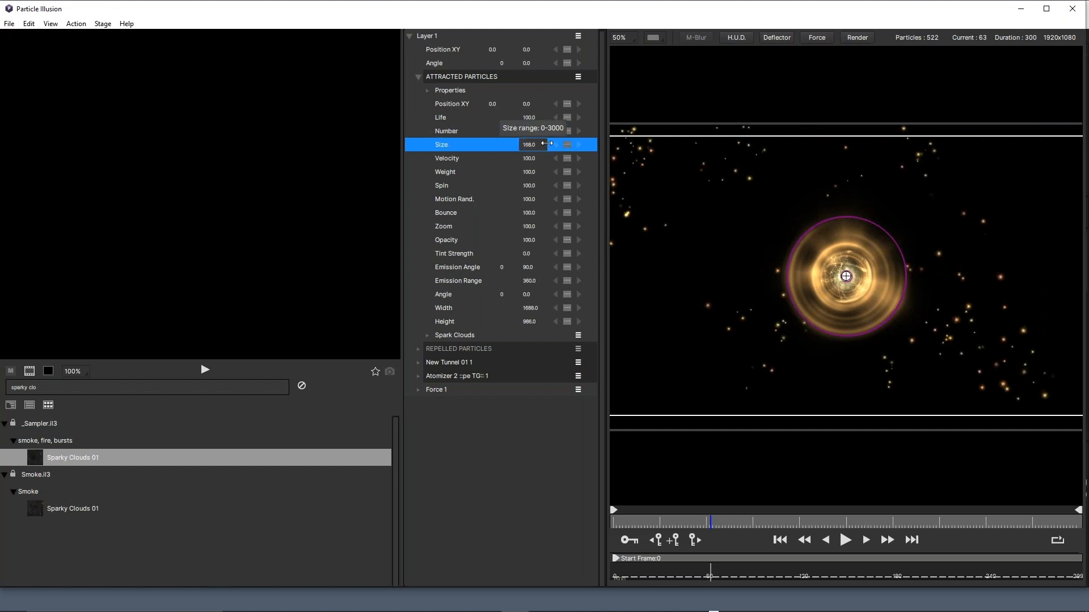
left_click(846, 540)
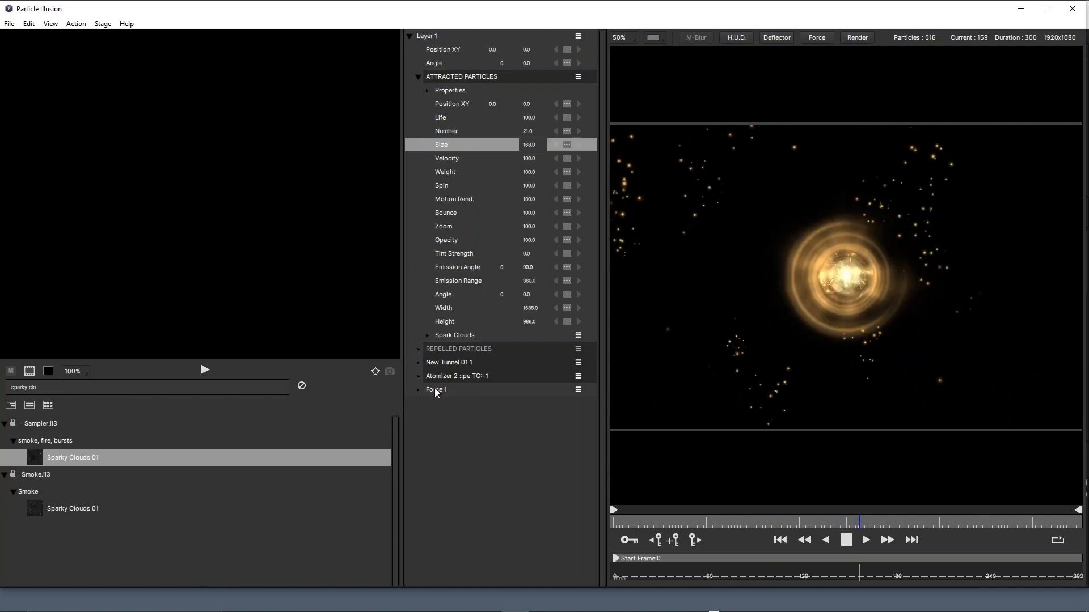
Stop the playback and duplicate the Force 1 point force
left_click(845, 540)
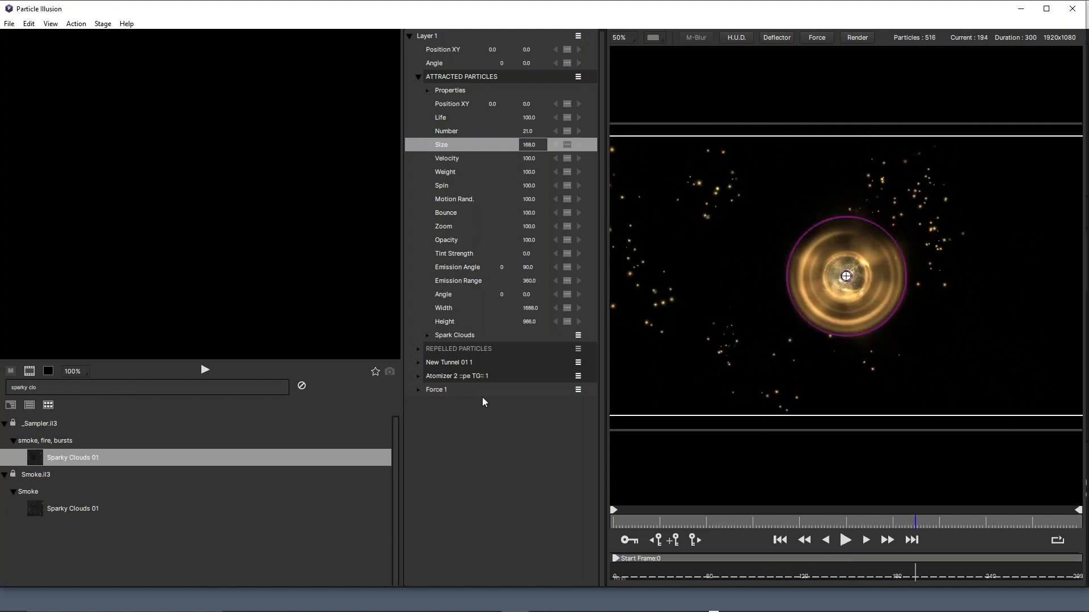
left_click(441, 392)
left_click(578, 390)
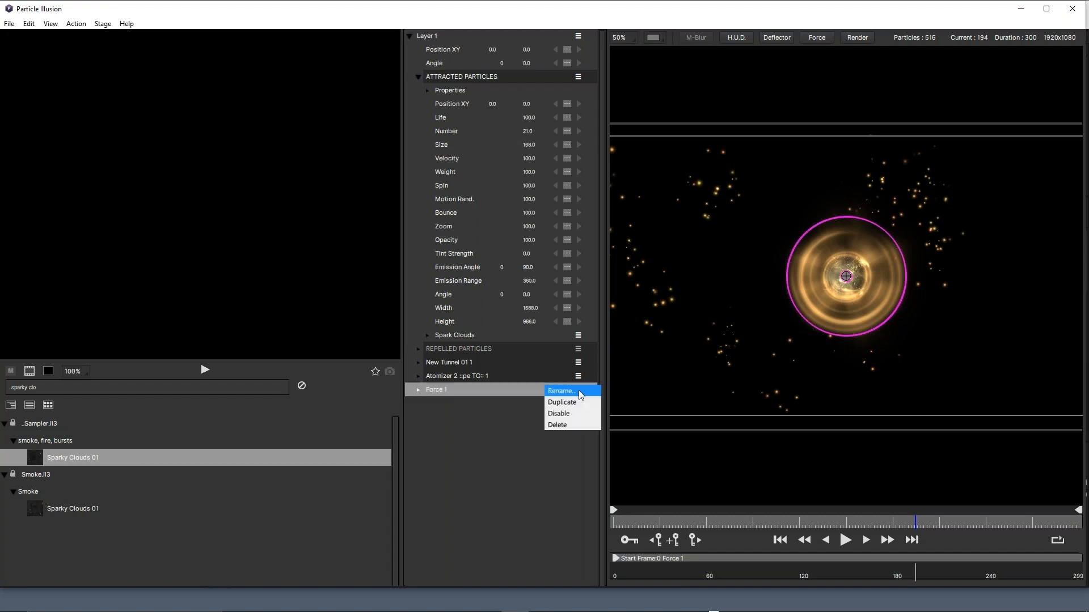
left_click(576, 402)
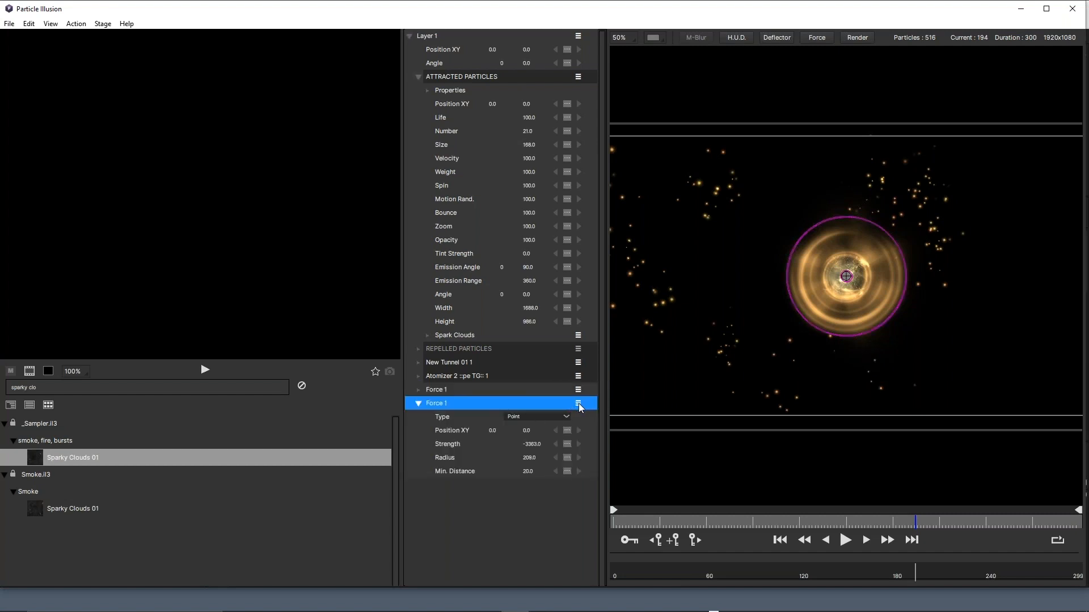
Rename the duplicated force to REPEL FORCE and disable it
left_click(579, 403)
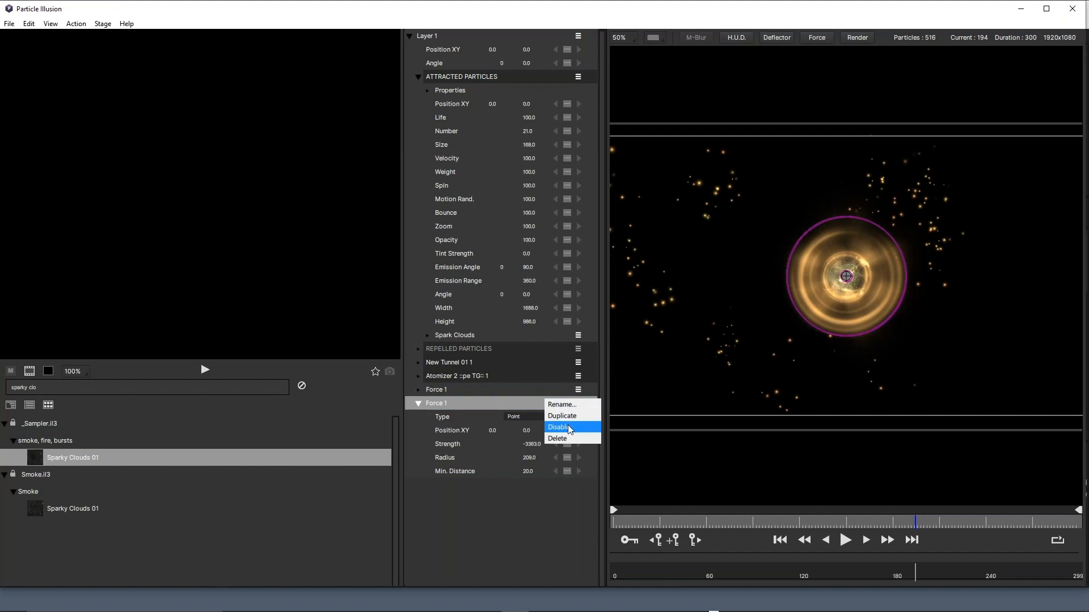
left_click(567, 405)
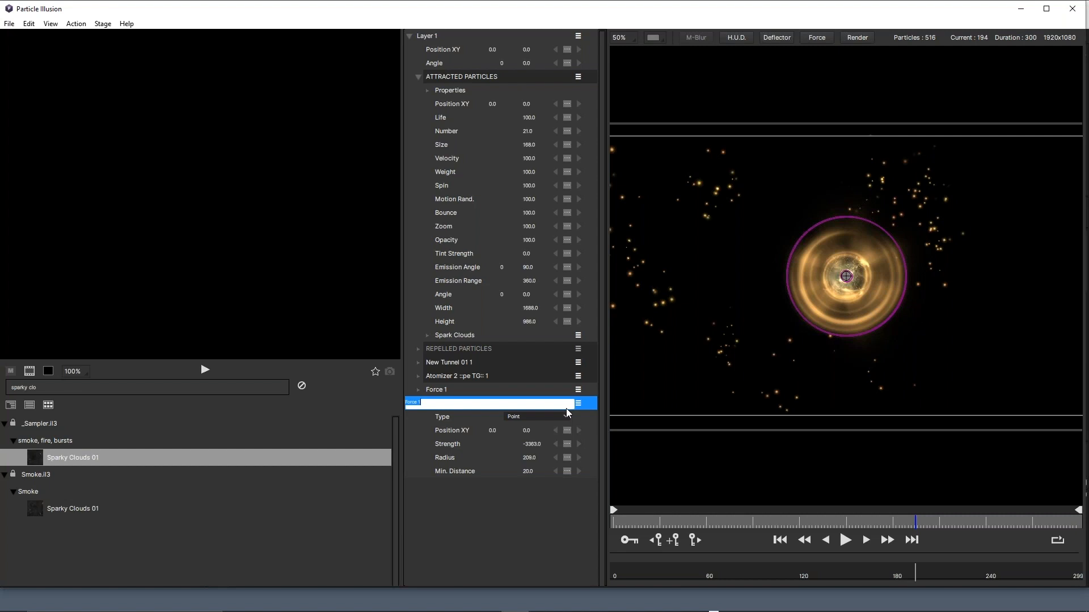
type("re")
key("BackSpace")
key("BackSpace")
type("REPEL FORCE")
key("Return")
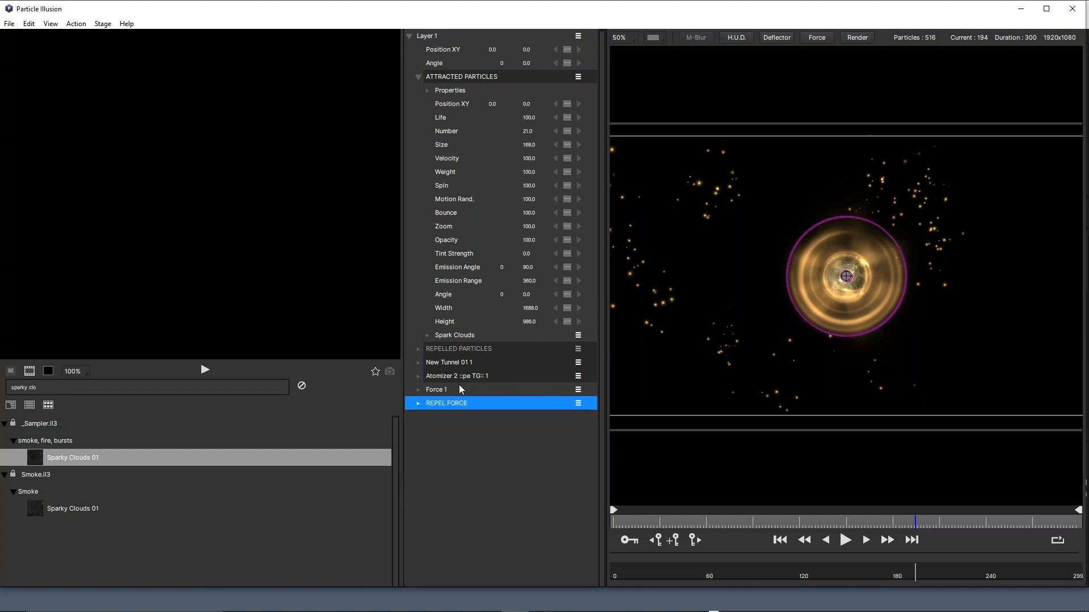
left_click(577, 401)
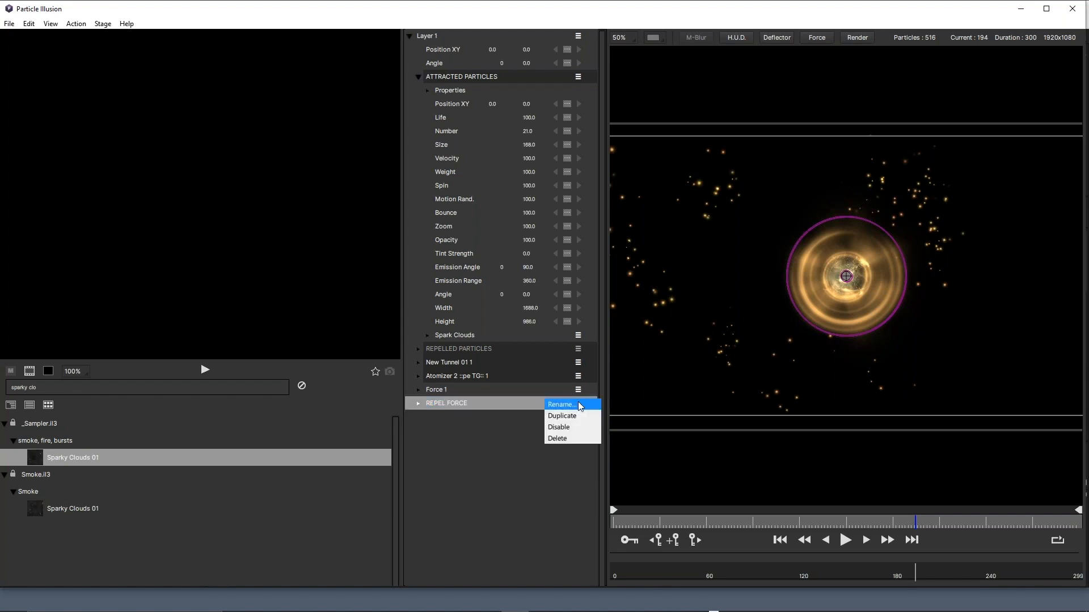
left_click(569, 428)
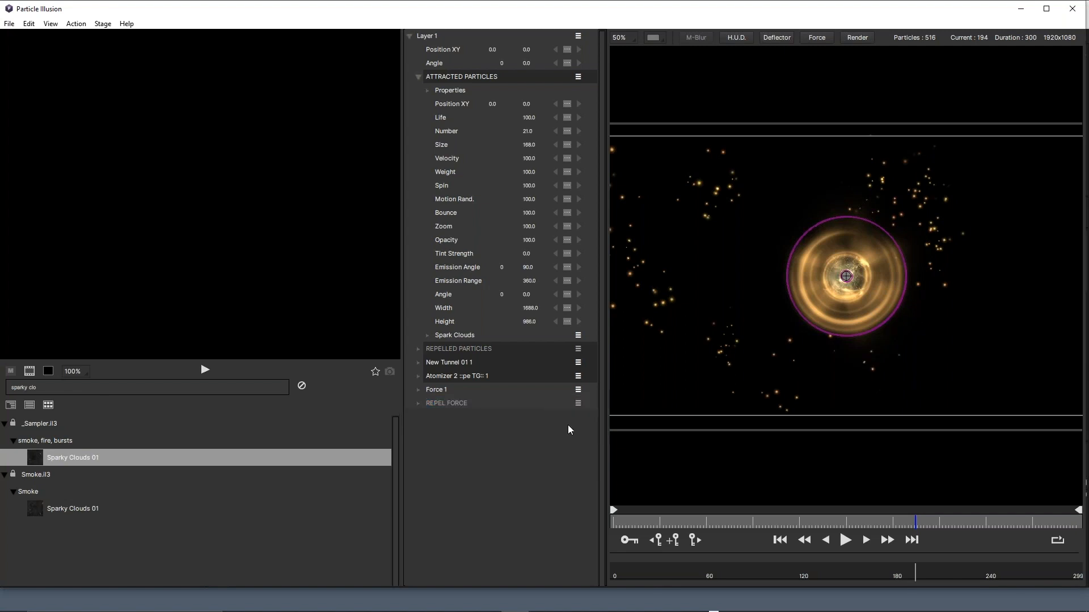
Rename the original Force 1 to ATTRACT FORCE
left_click(442, 389)
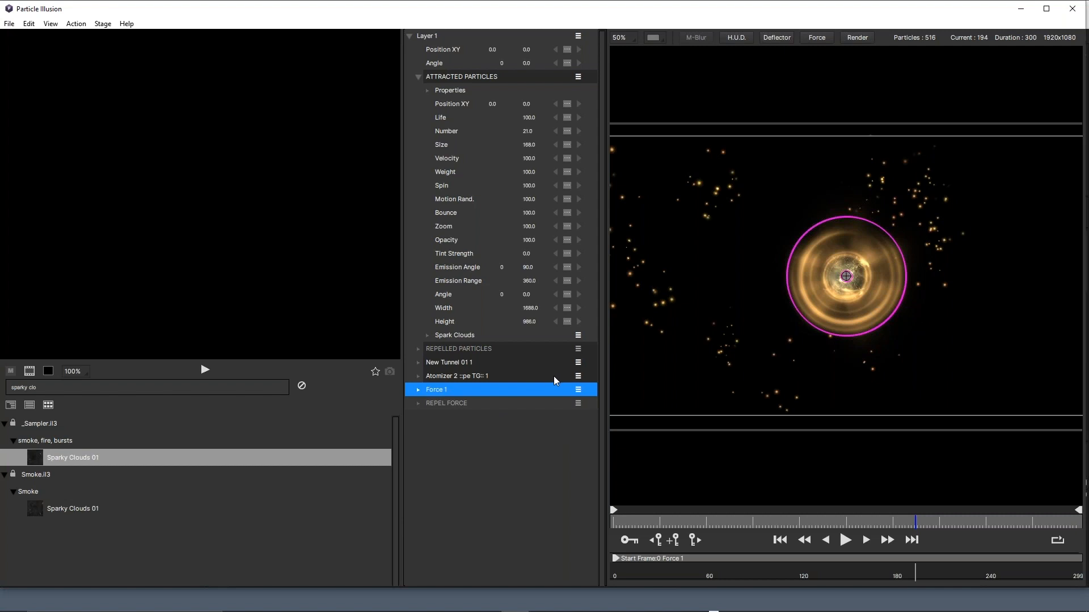
left_click(578, 391)
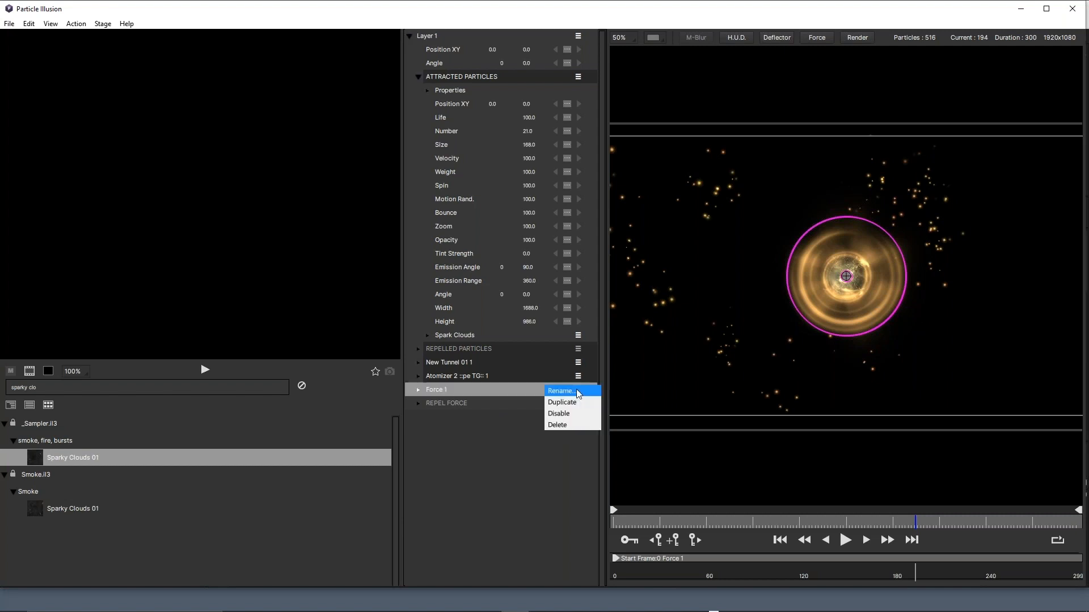
left_click(572, 391)
type("ATTRACT FORCE")
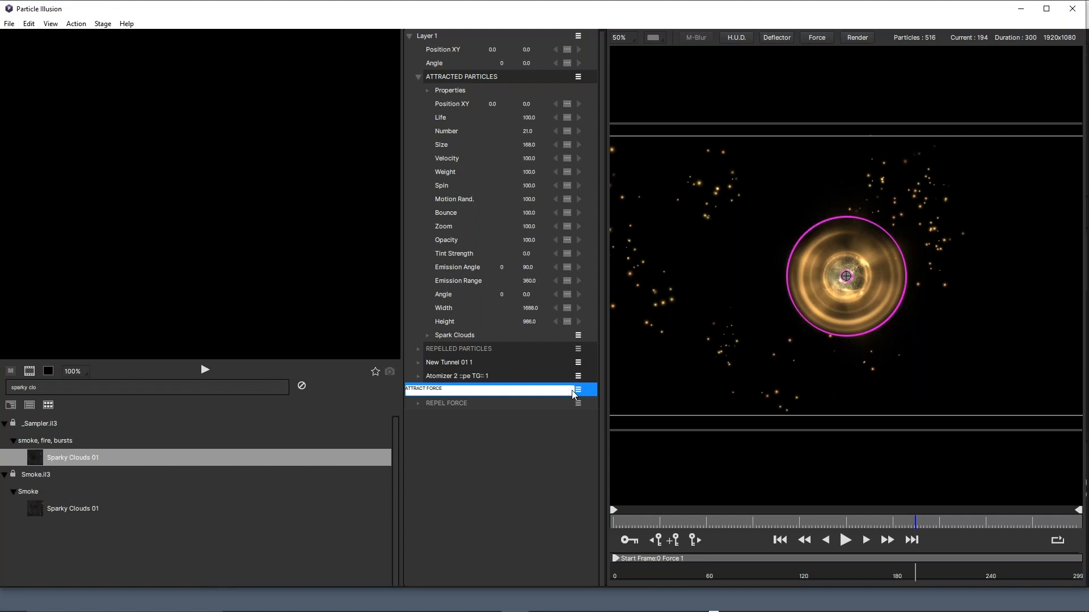
key("Return")
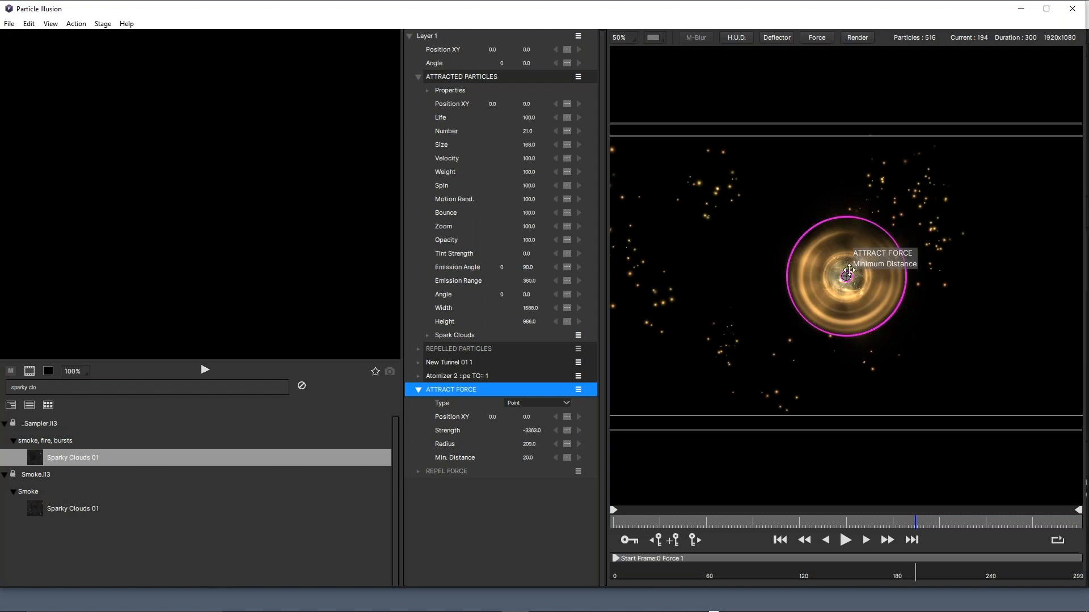
Raise the ATTRACT FORCE strength to a positive value of about 3851, previewing the animation between adjustments
left_click_drag(525, 431, 1088, 441)
left_click_drag(531, 431, 950, 499)
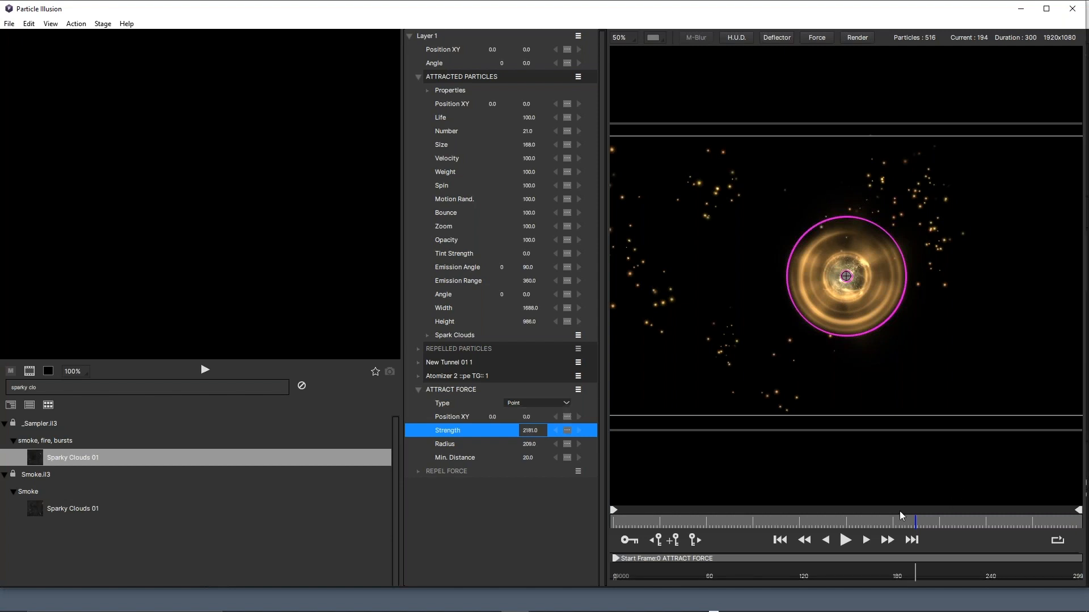
left_click(846, 540)
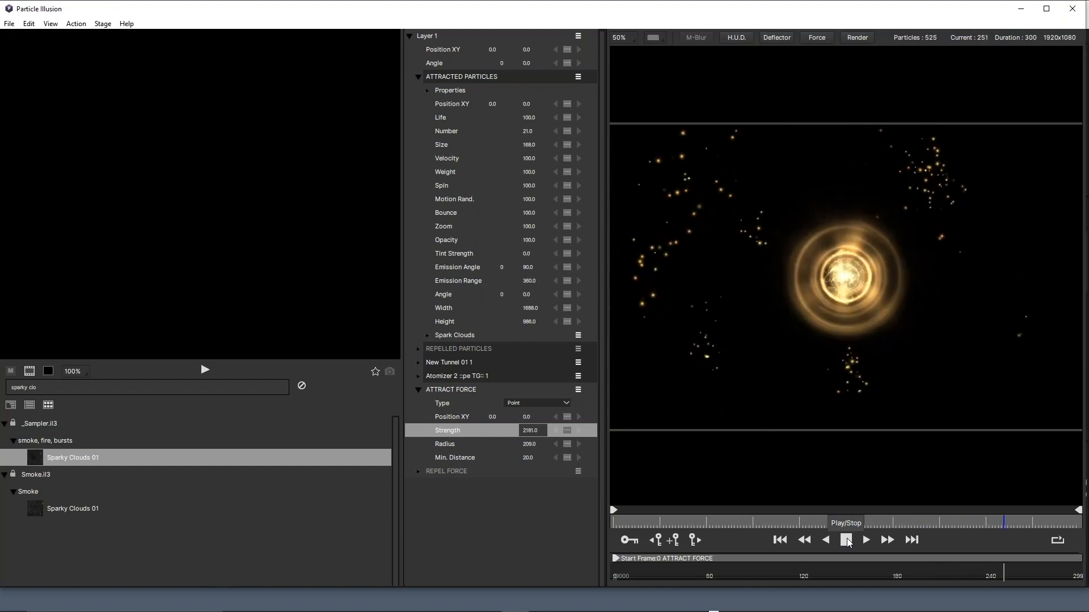
left_click(846, 540)
left_click_drag(530, 430, 713, 450)
left_click_drag(798, 460, 1084, 480)
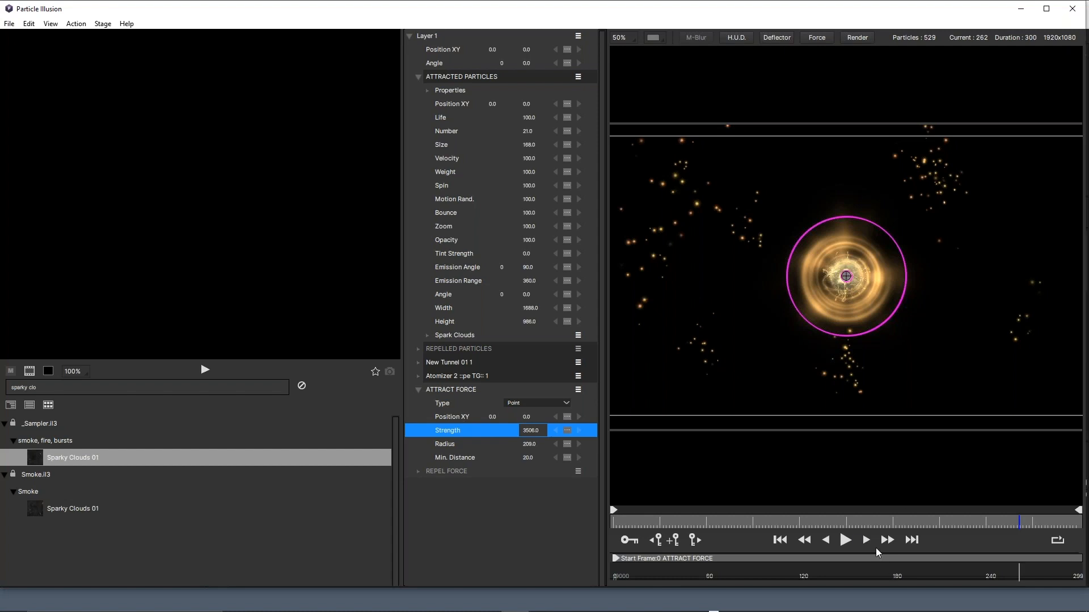
left_click(845, 539)
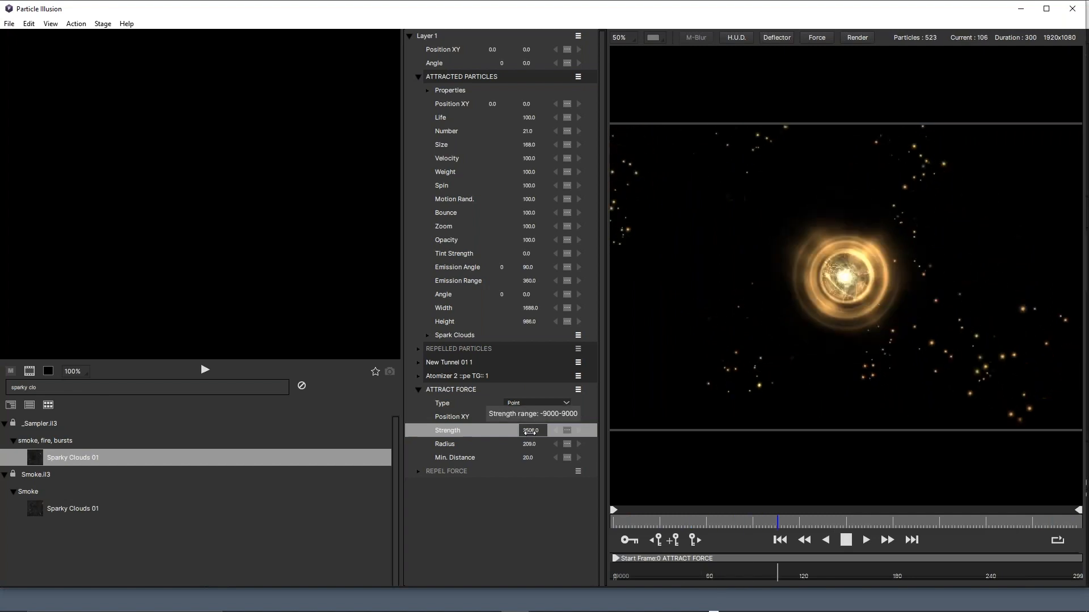
left_click_drag(529, 432, 726, 432)
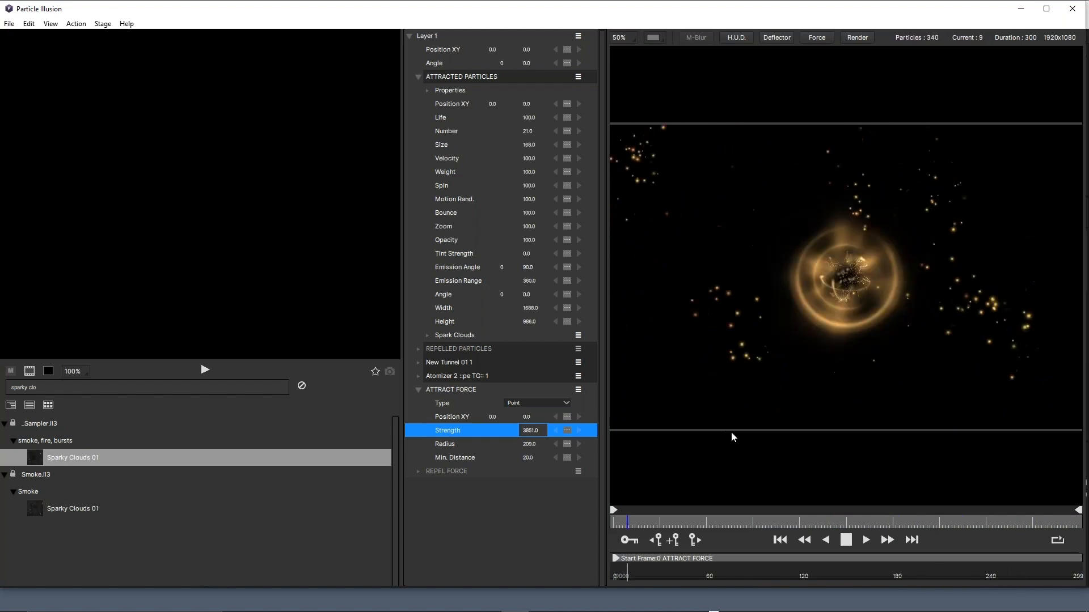
left_click(846, 539)
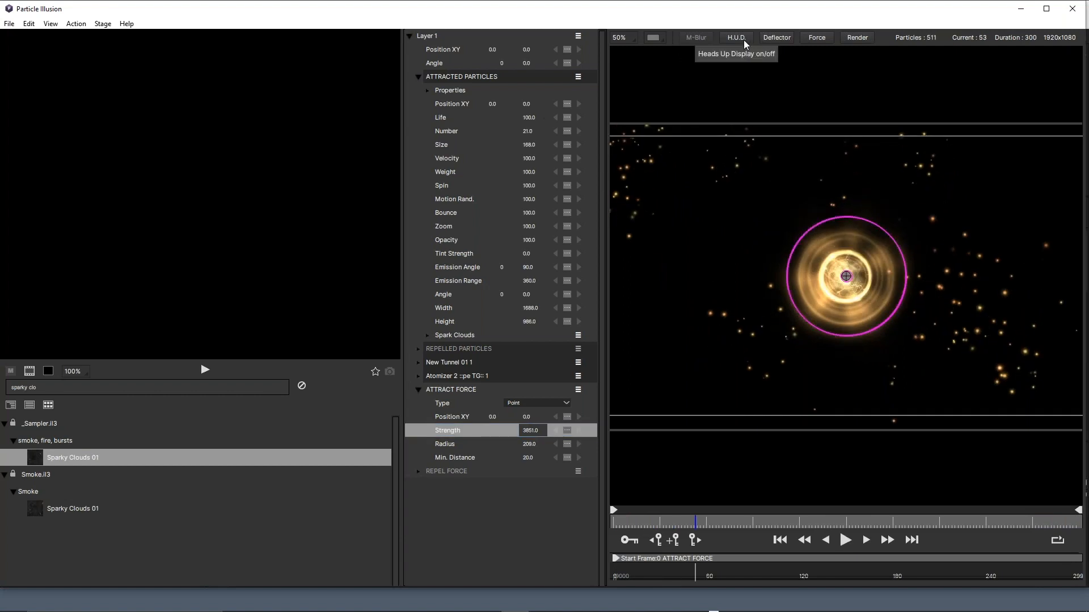
Turn on motion blur for the stage and play the animation to preview it
left_click(699, 36)
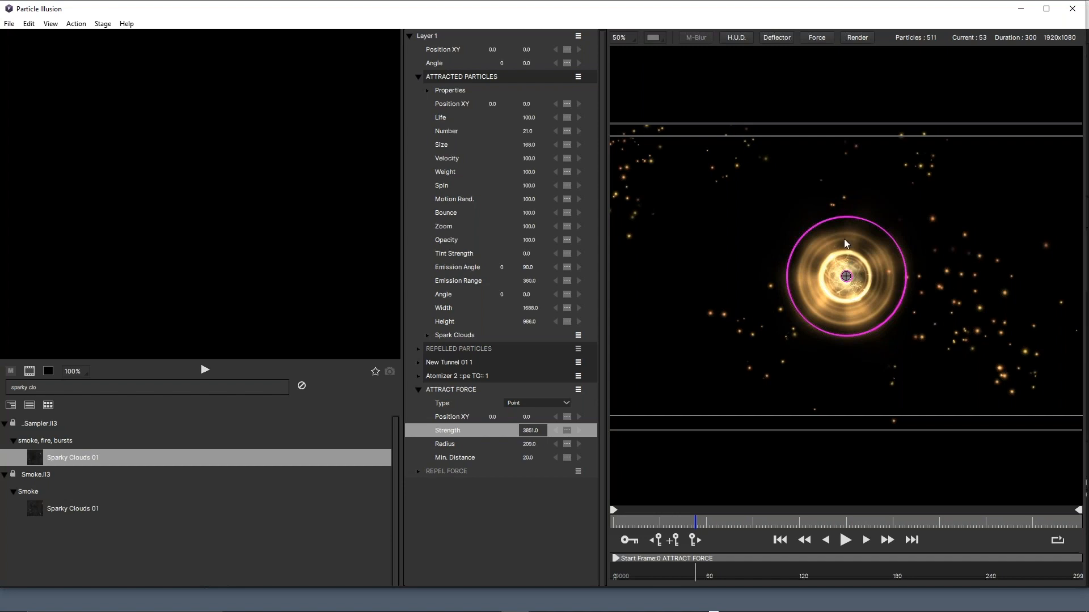
left_click(696, 36)
left_click(844, 540)
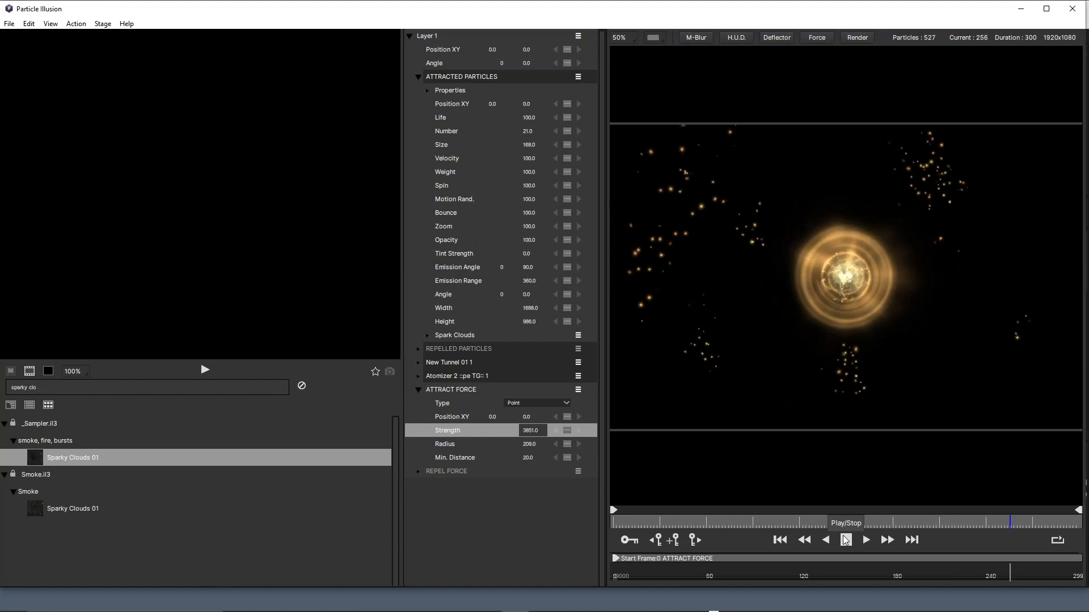
left_click(845, 540)
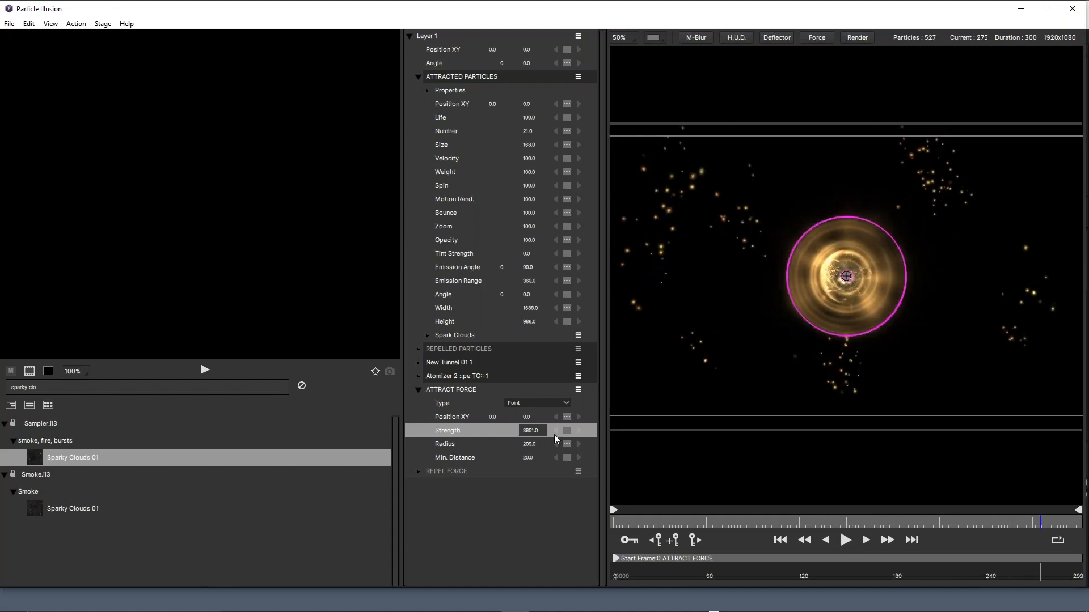
Set the ATTRACTED PARTICLES emitter's number to 25 and preview the animation
left_click(528, 131)
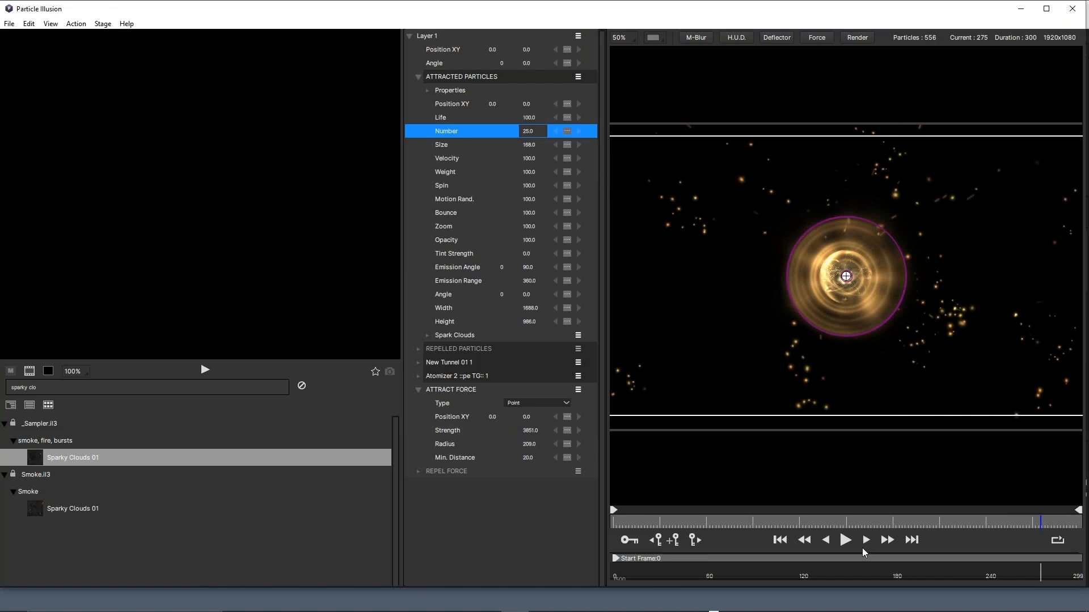
left_click(846, 540)
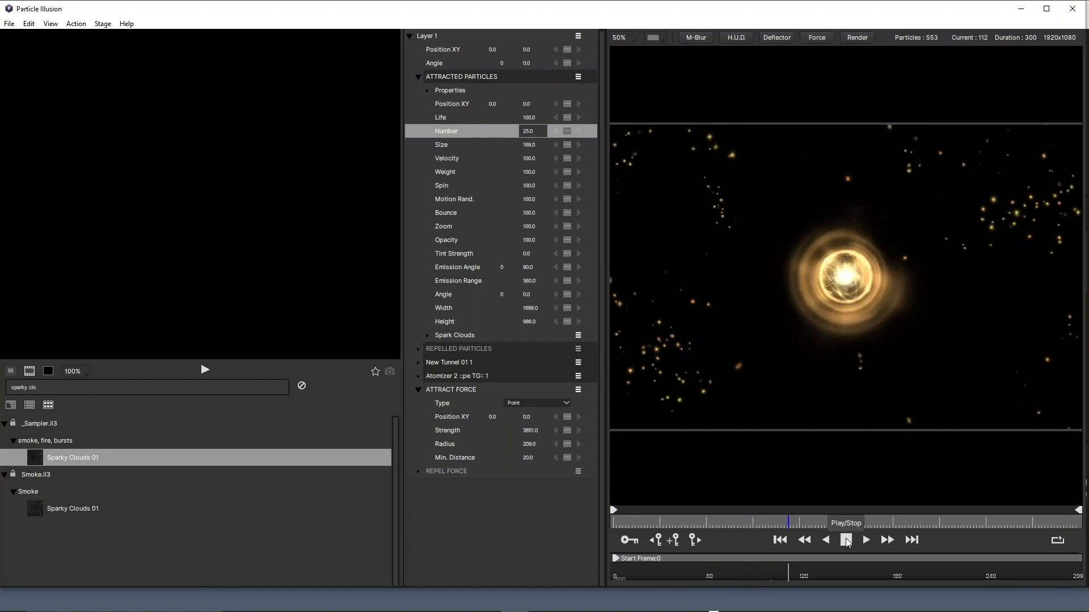
left_click(846, 540)
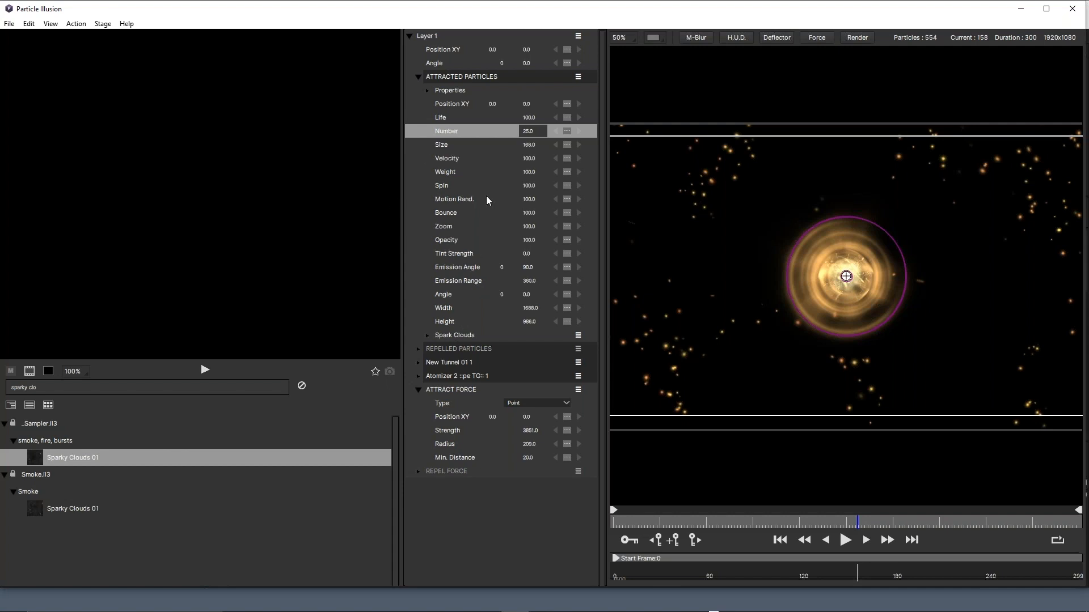
Expand the properties of the sparks particle under Spark Clouds in ATTRACTED PARTICLES and examine the available shape images
left_click(418, 390)
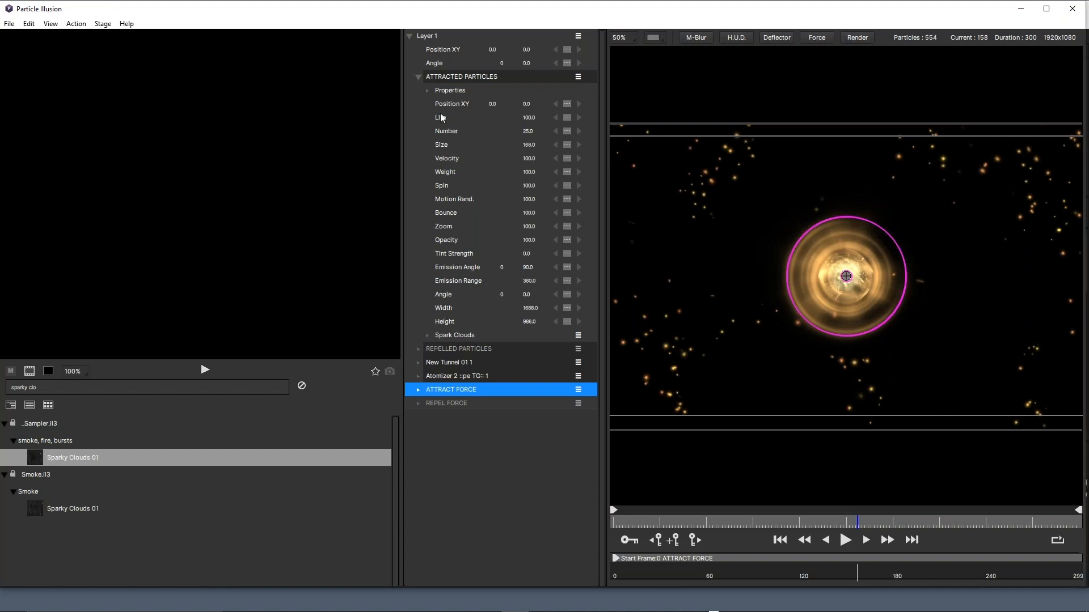
left_click(427, 336)
scroll(469, 334, "down", 5)
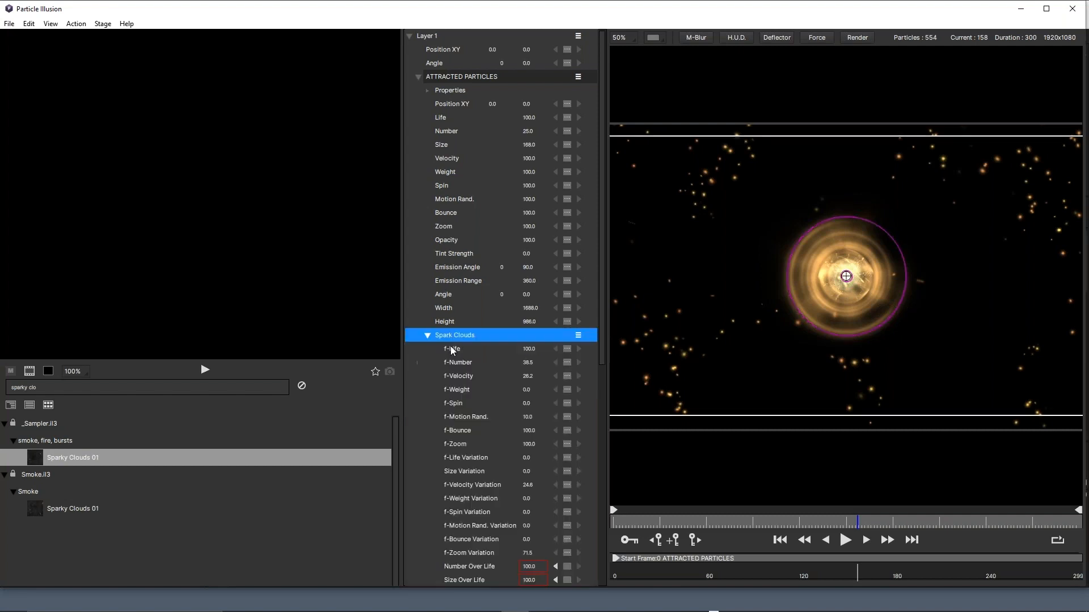
scroll(469, 334, "down", 3)
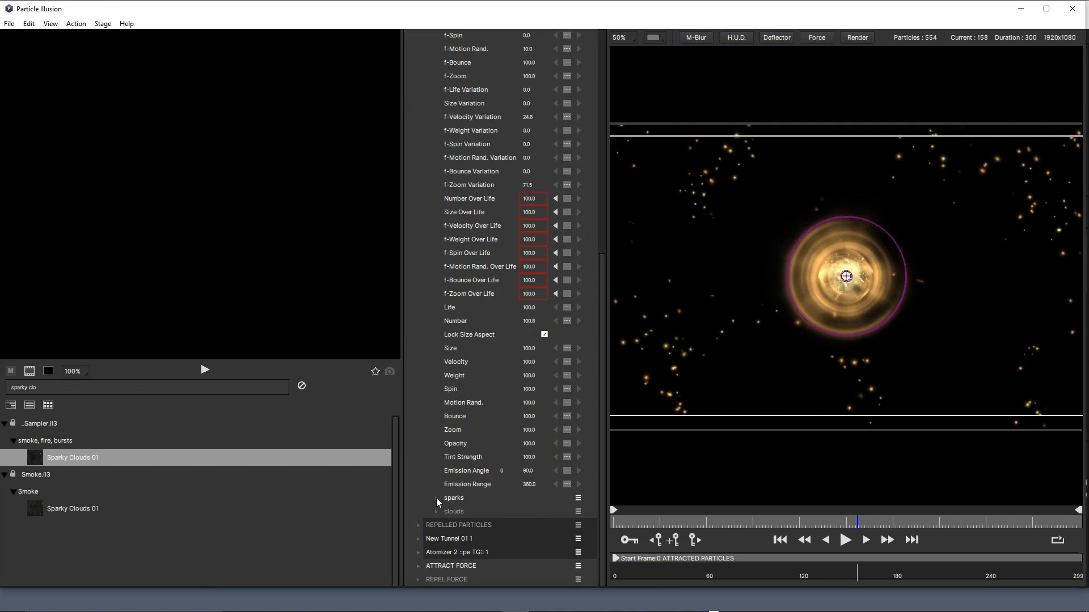
left_click(436, 498)
scroll(433, 380, "down", 3)
scroll(424, 369, "down", 4)
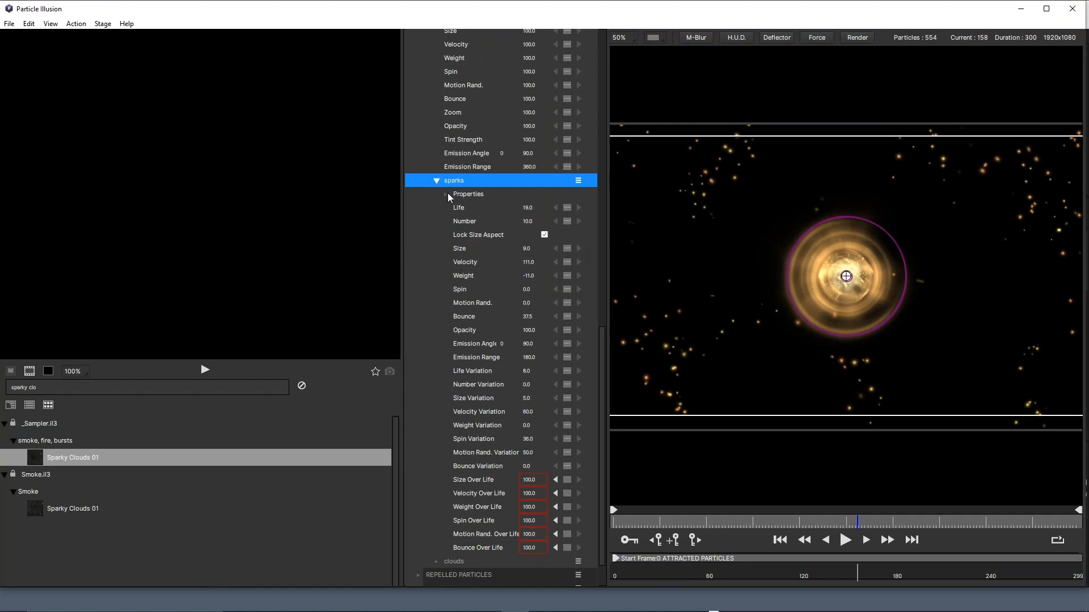
left_click(445, 194)
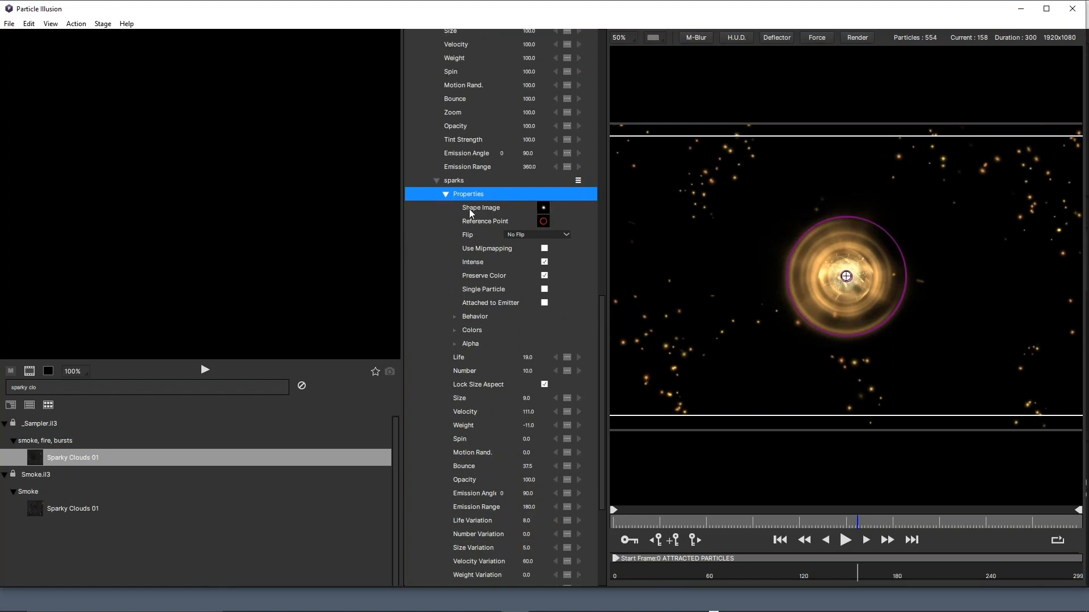
left_click(543, 208)
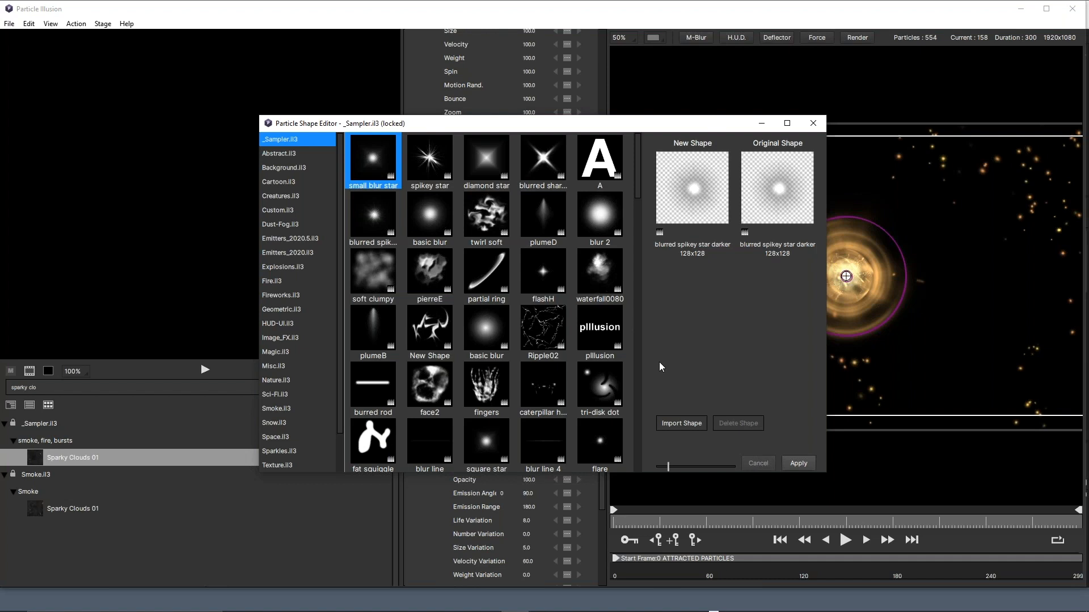
left_click(759, 465)
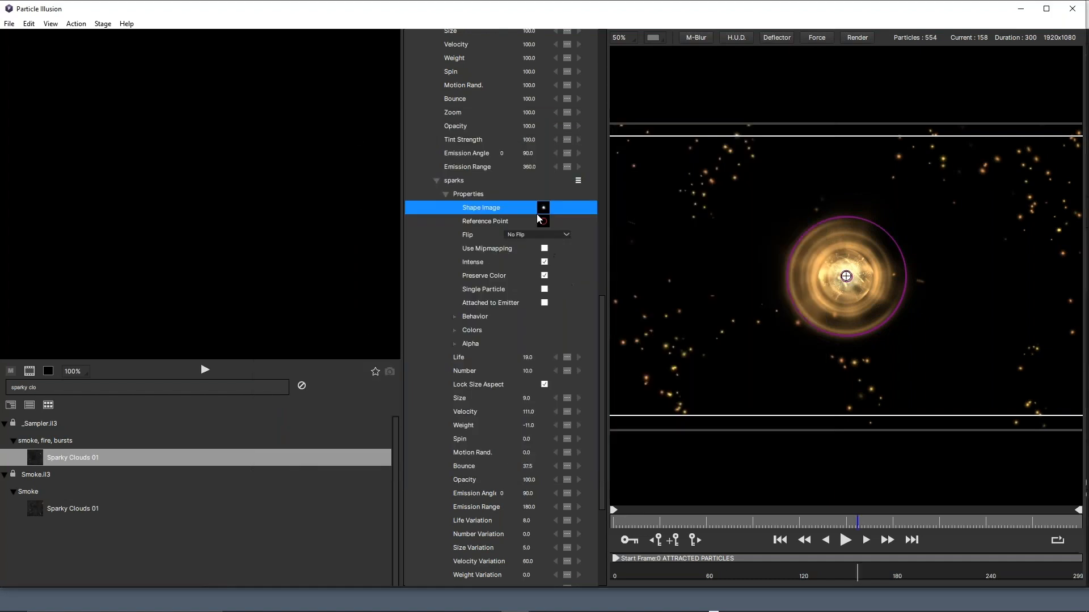
Move the sparks color gradient's orange stop to the gradient's far end and set the starting stop's color to blue #00aaff
left_click(455, 330)
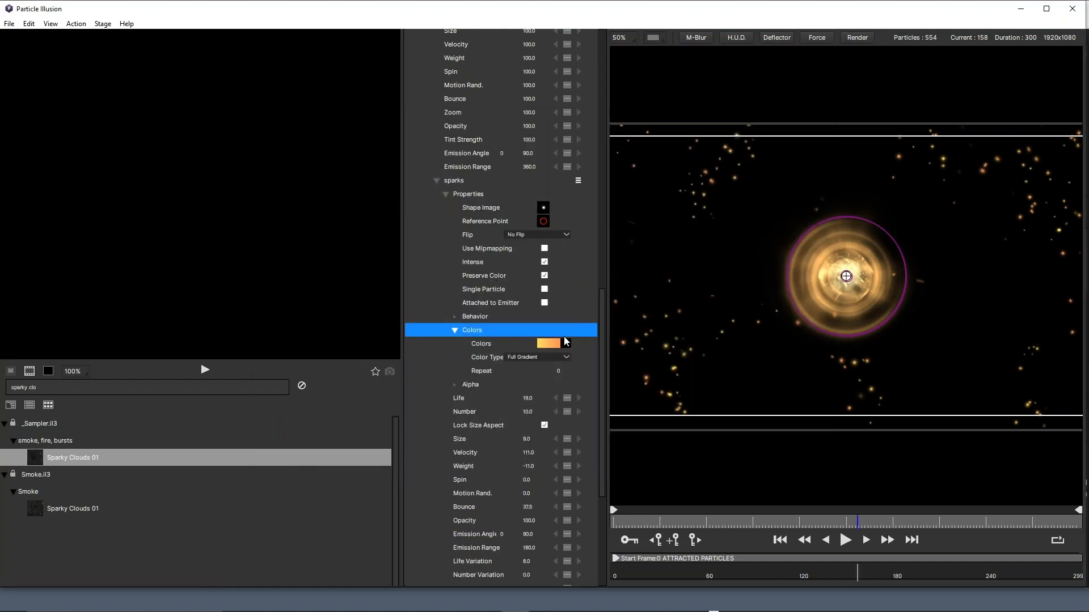
left_click(546, 345)
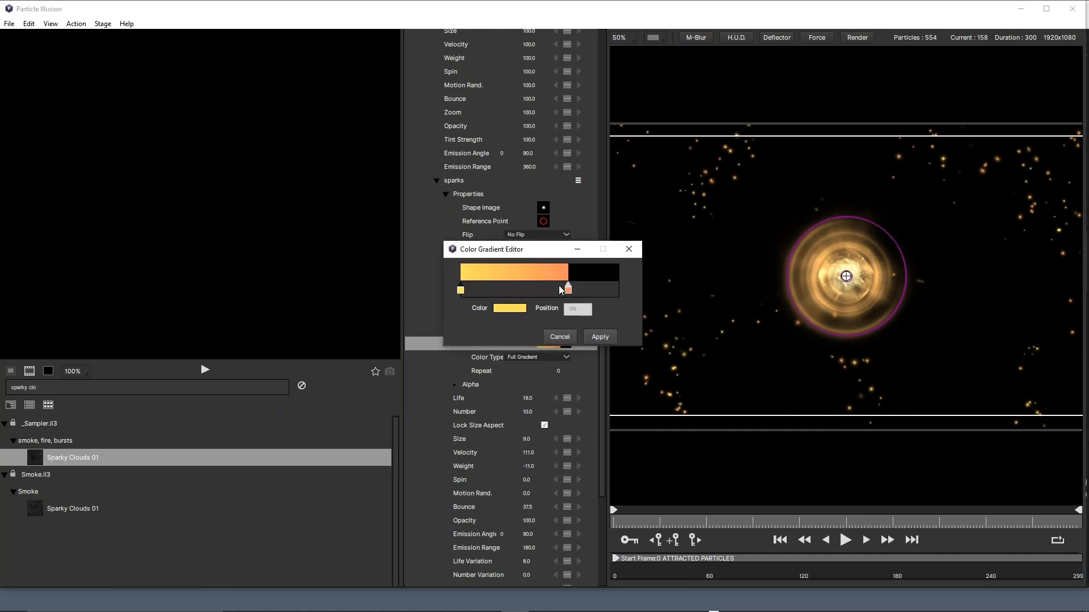
left_click_drag(569, 291, 620, 290)
left_click(461, 291)
double_click(461, 291)
left_click(470, 241)
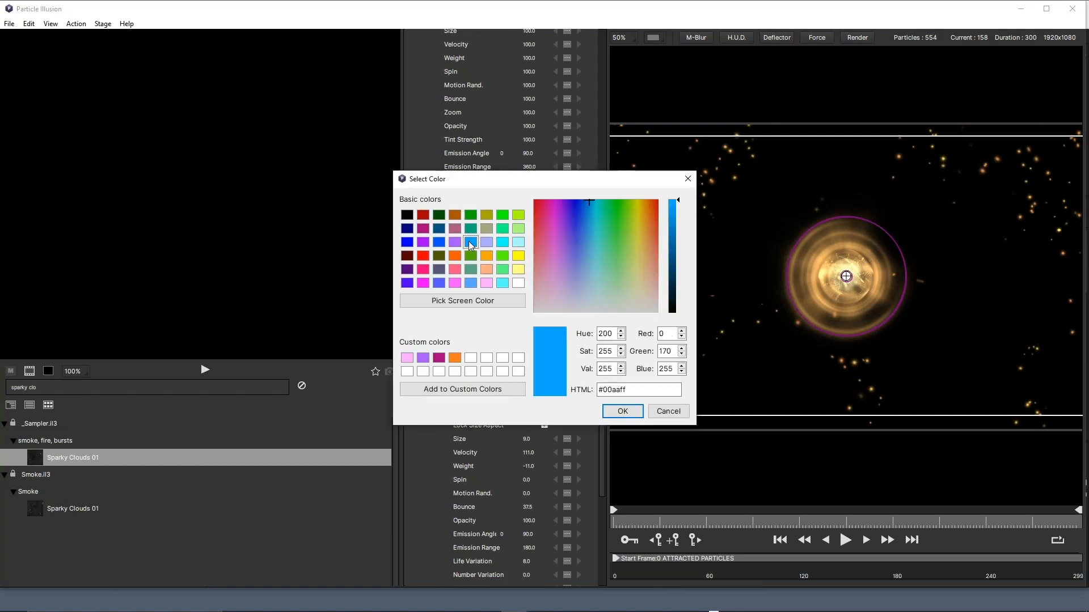
left_click(623, 412)
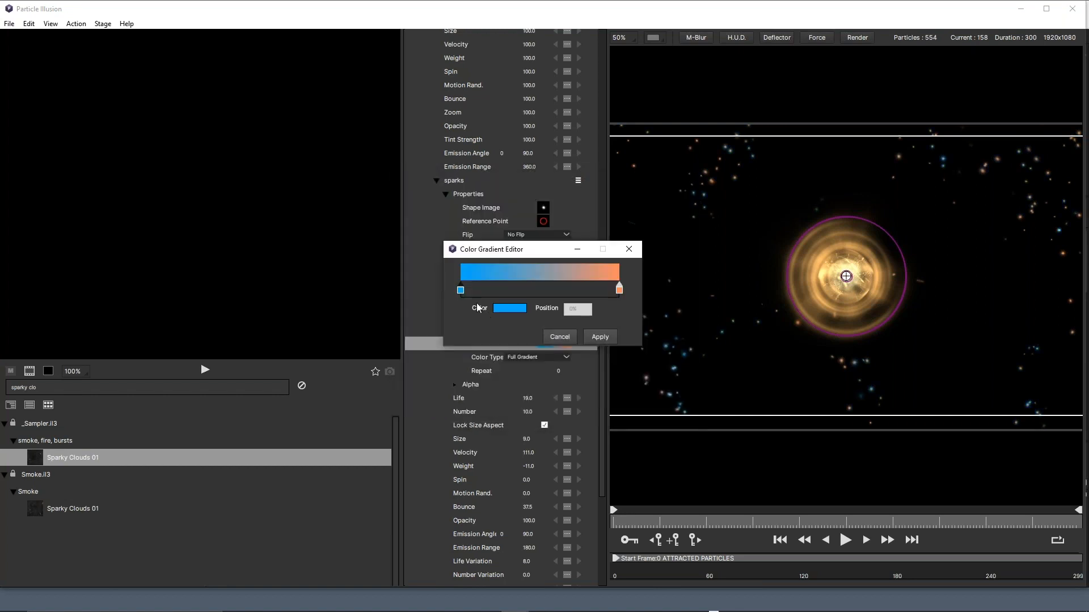
Set the sparks color gradient's end stop to light cyan #aaffff and apply the gradient
double_click(618, 290)
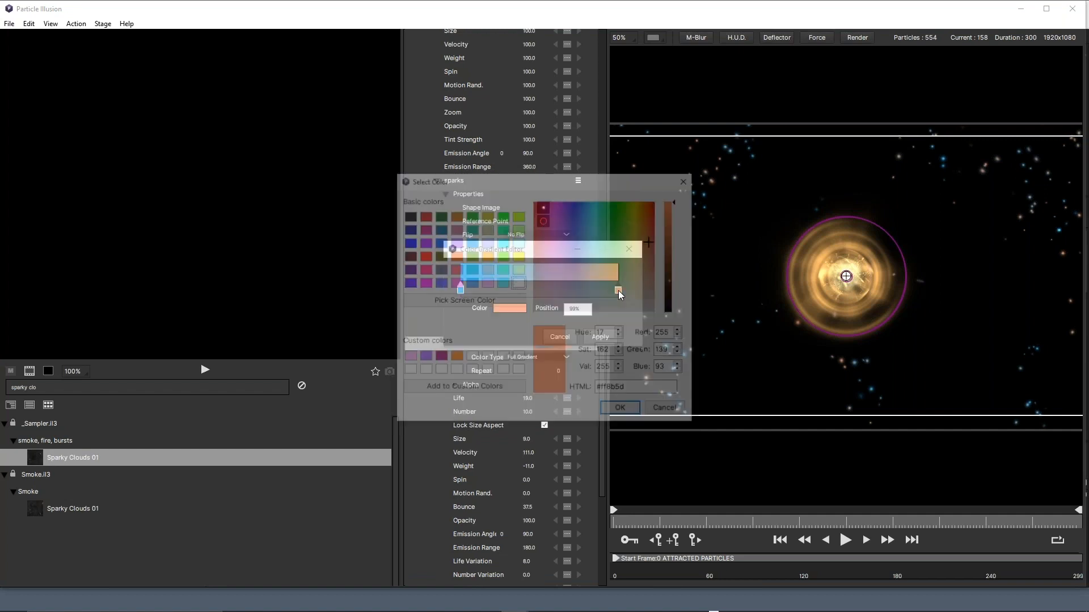
left_click(517, 245)
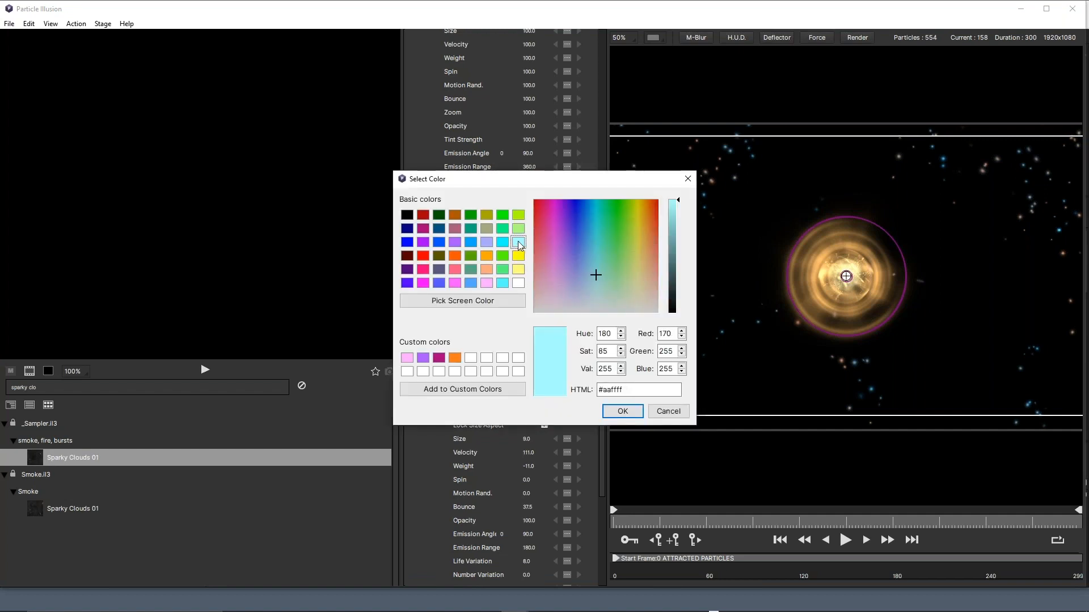
left_click(623, 416)
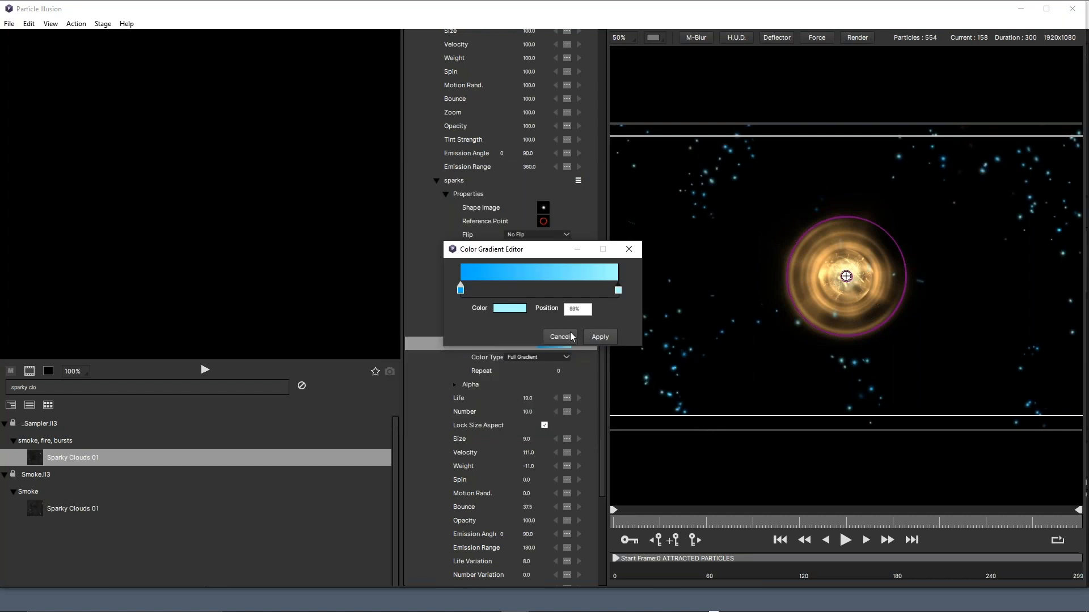
left_click(612, 338)
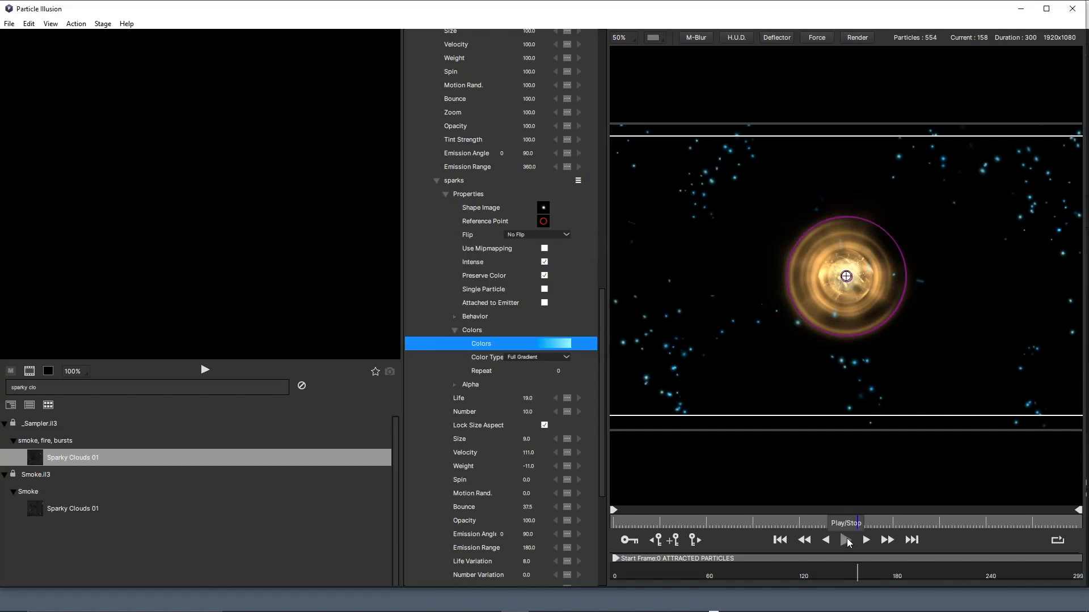
Play the animation and examine the blue sparks around the glowing centre up close and from farther out
left_click(845, 540)
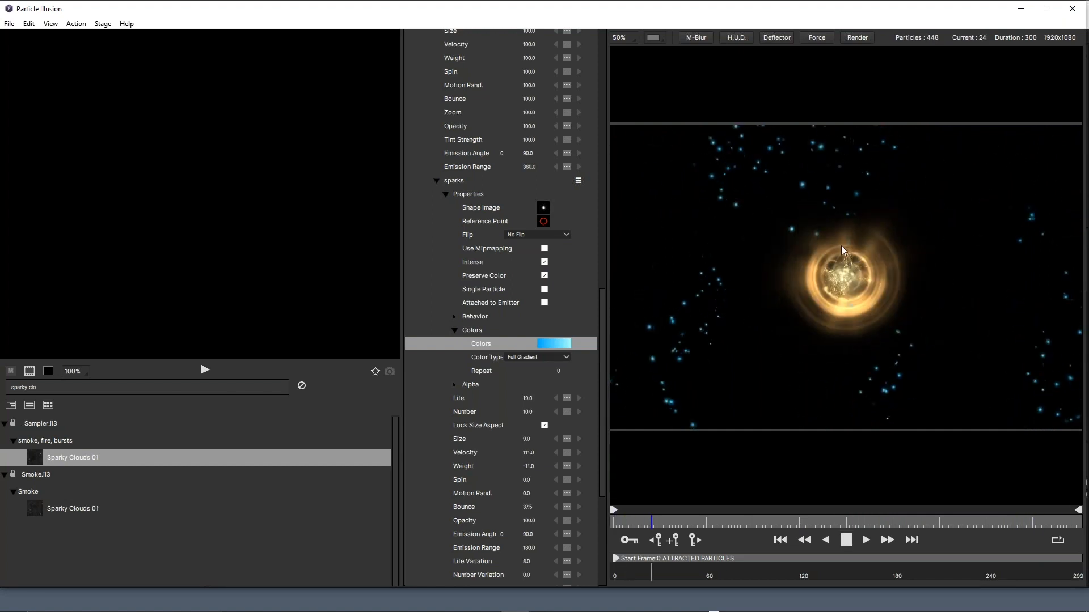
left_click(846, 541)
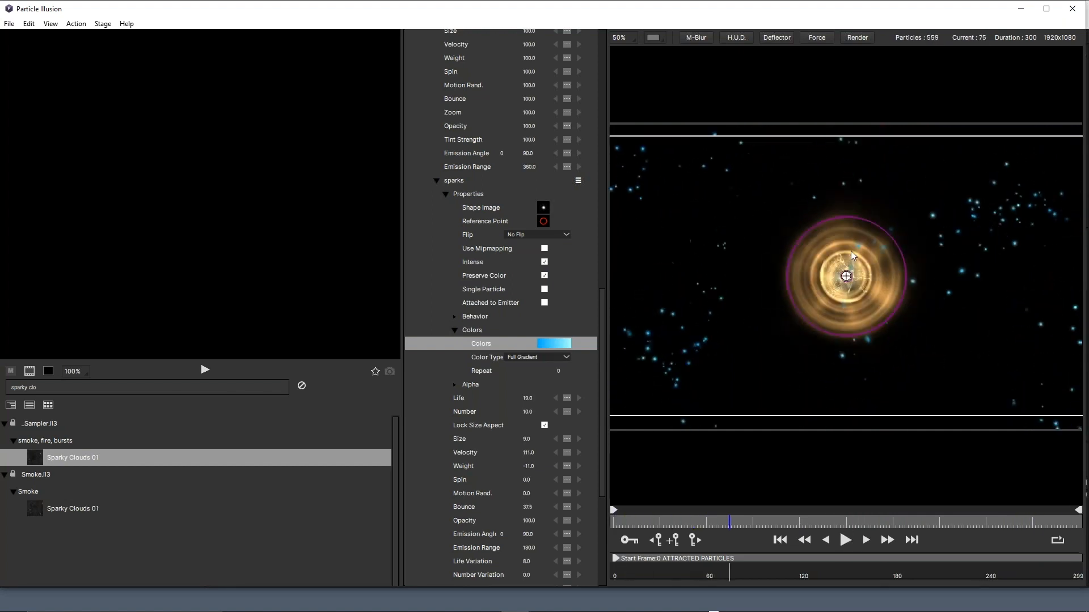
scroll(851, 266, "up", 1)
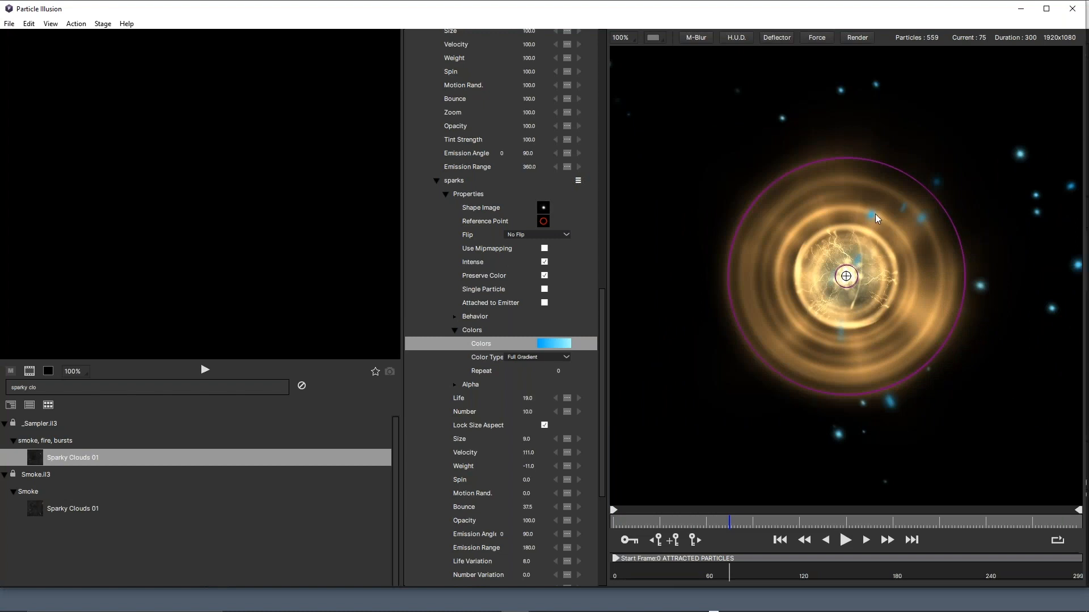
scroll(872, 271, "down", 1)
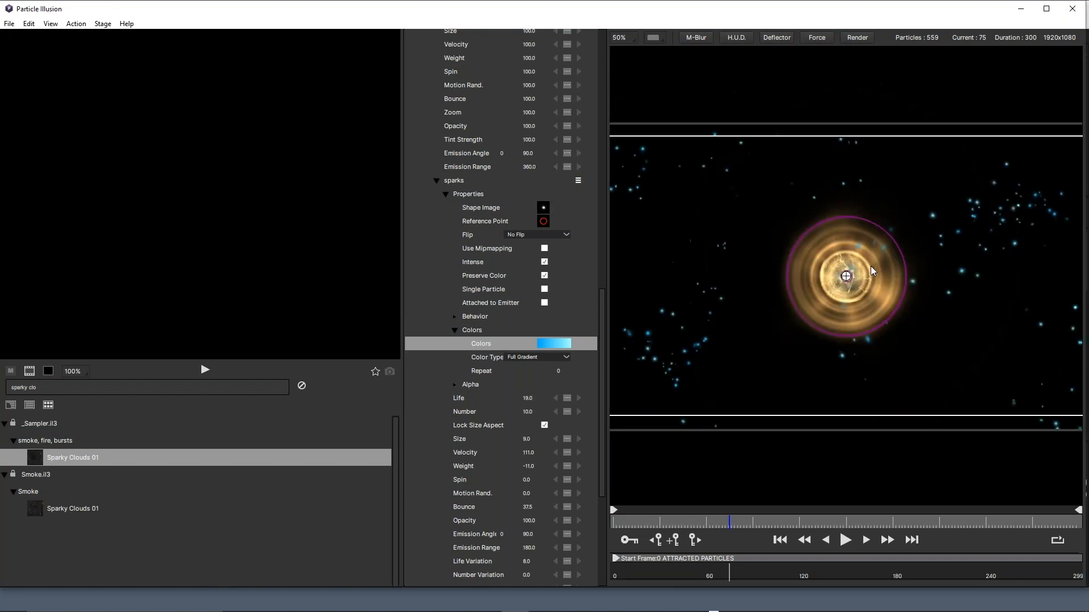
scroll(872, 271, "down", 1)
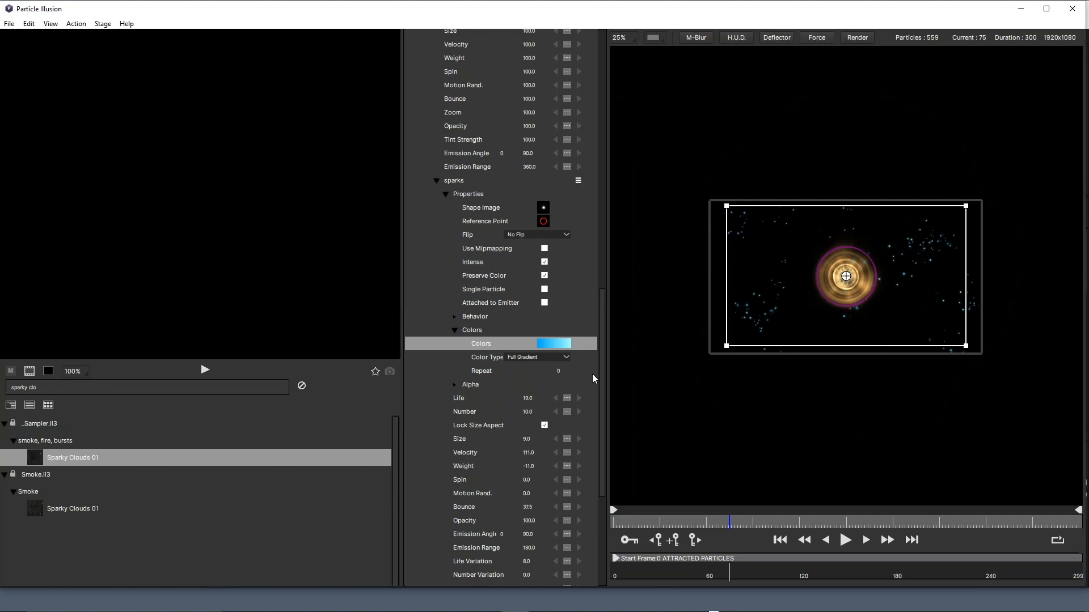
Collapse the sparks particle and the ATTRACTED PARTICLES emitter in the layer list
left_click(436, 181)
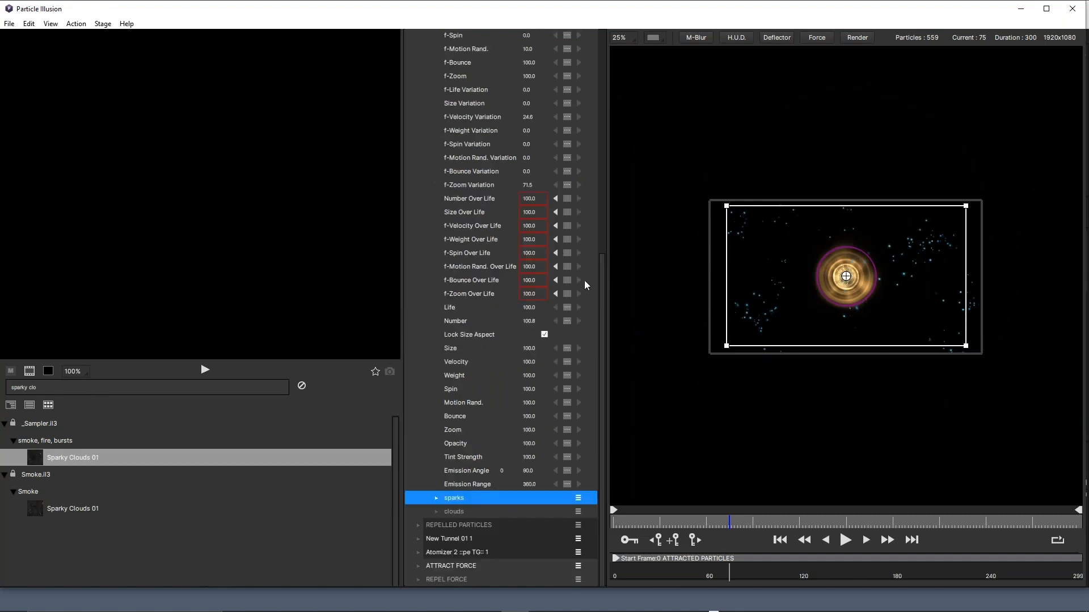
left_click_drag(601, 274, 615, 46)
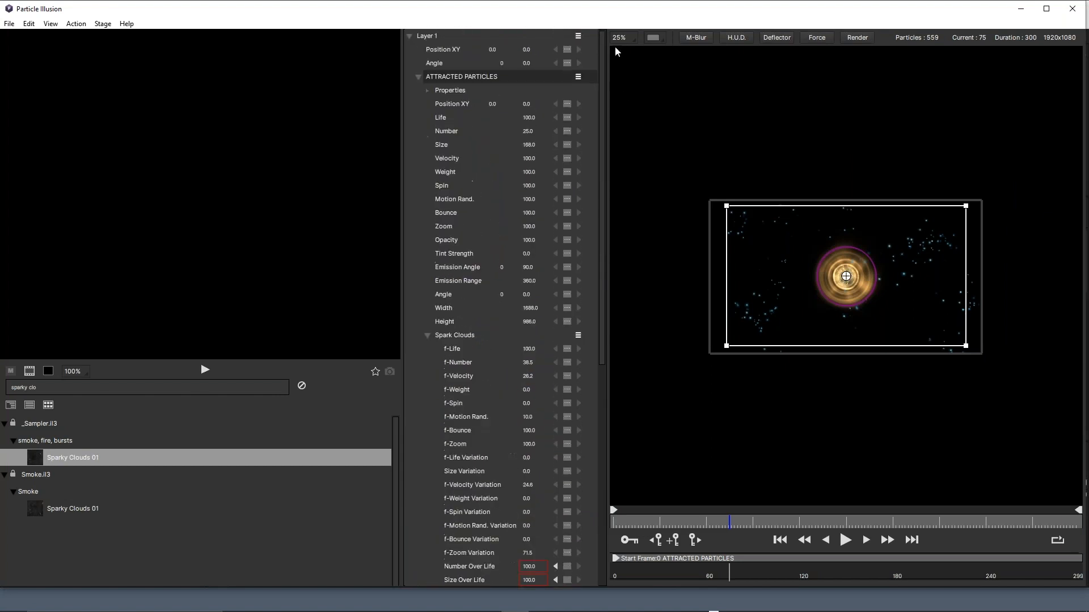
left_click(416, 74)
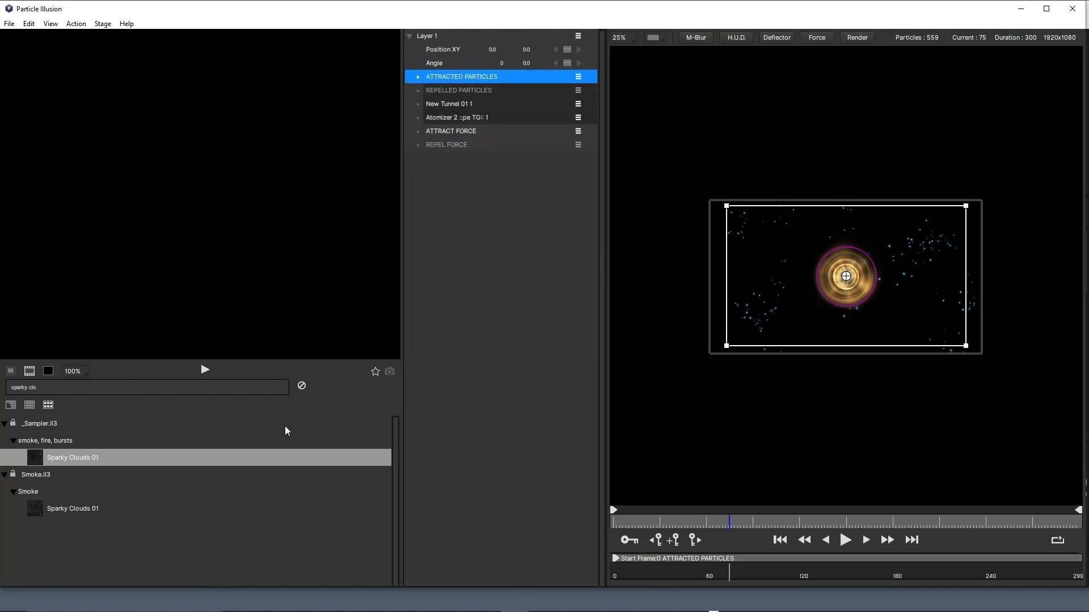
Search the emitter library for SMOKEY
left_click(131, 386)
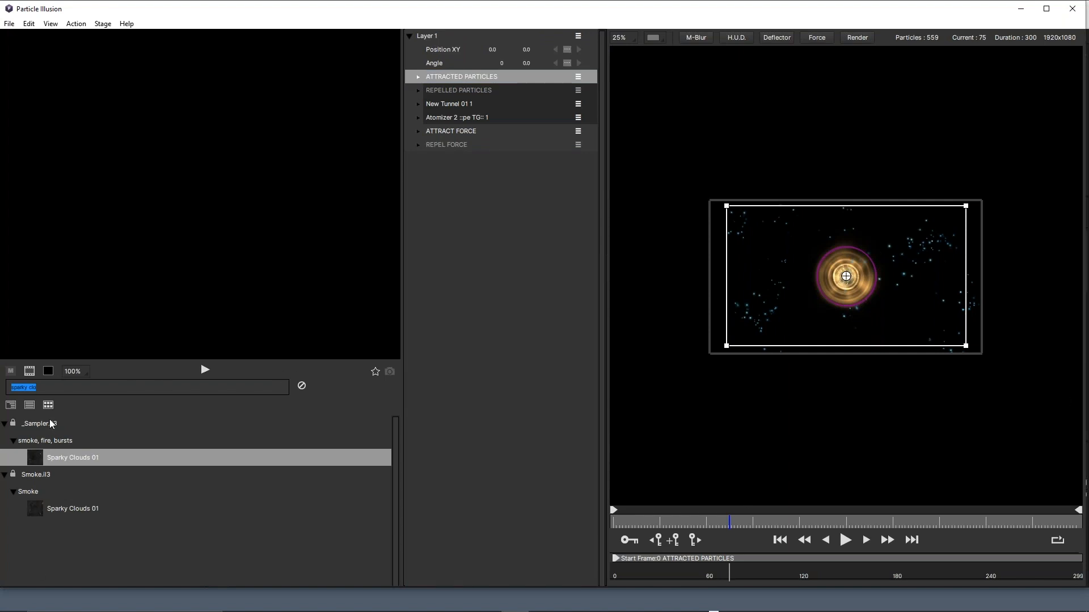
type("SM")
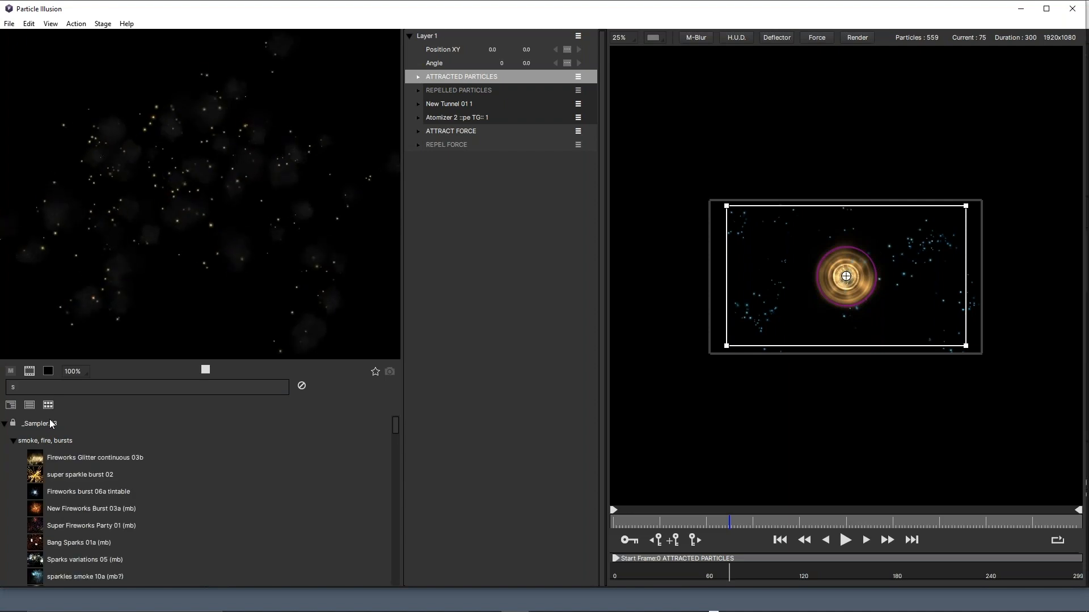
type("OKOKEY")
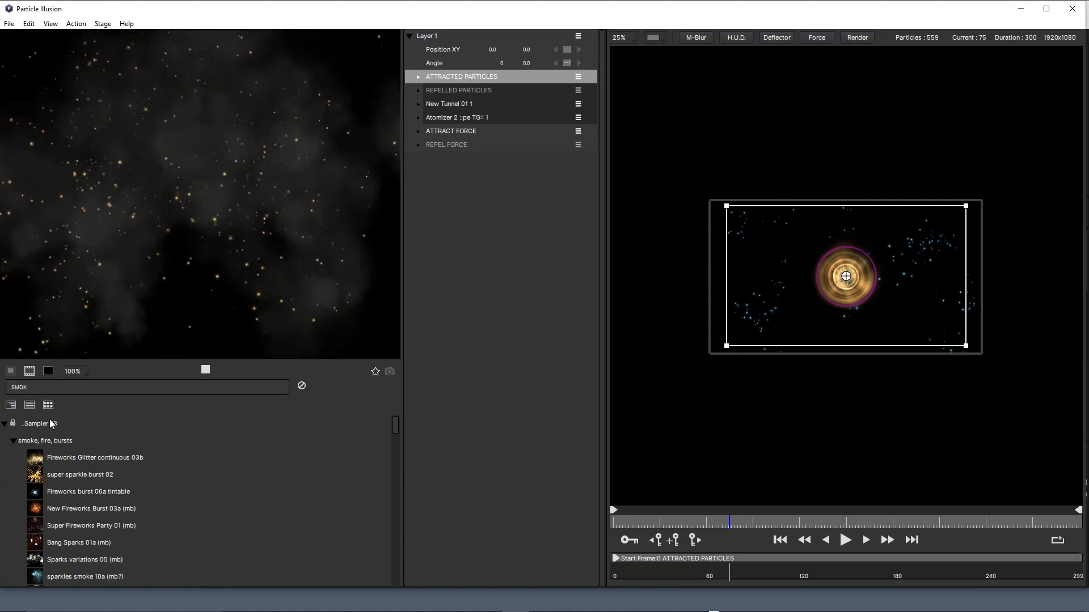
key("BackSpace")
key("BackSpace")
key("BackSpace")
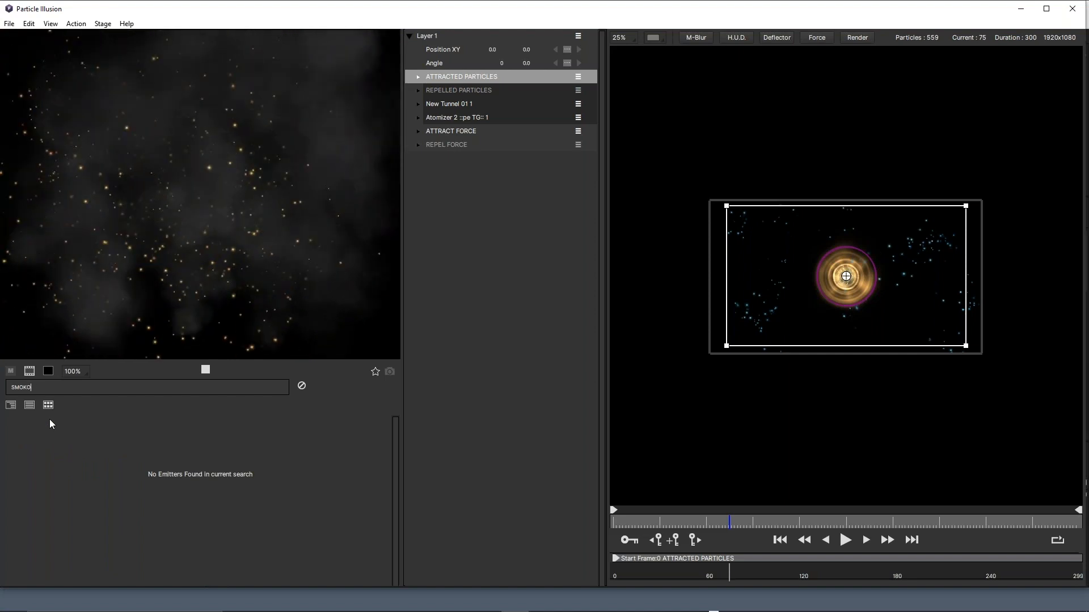
key("BackSpace")
type("EY")
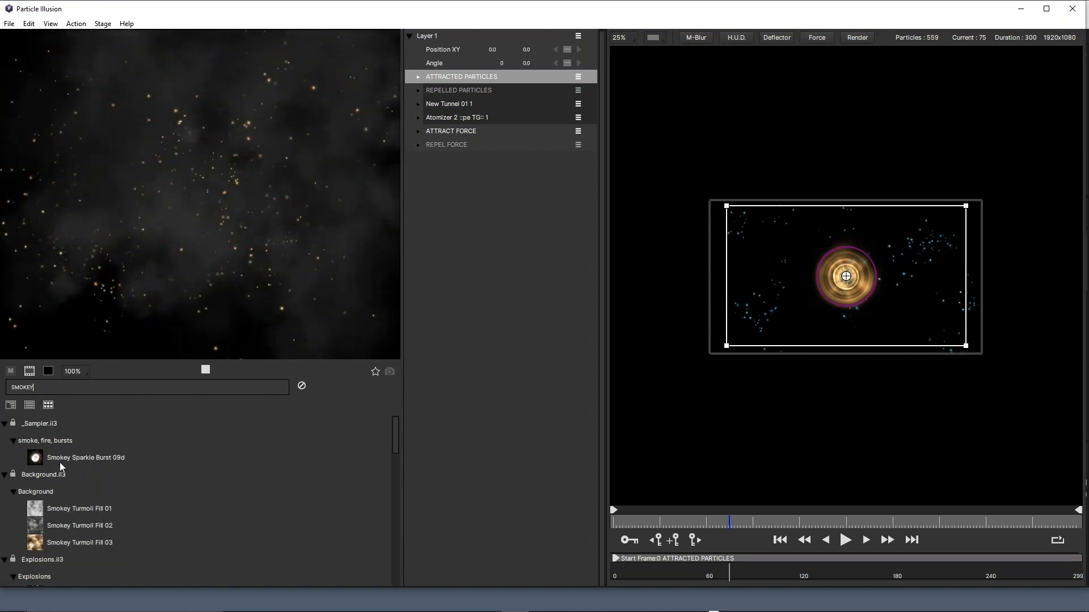
Try Smokey Turmoil Fill 01 on the stage, enlarge its area to about 1848 by 1004, and preview the animation
left_click(60, 508)
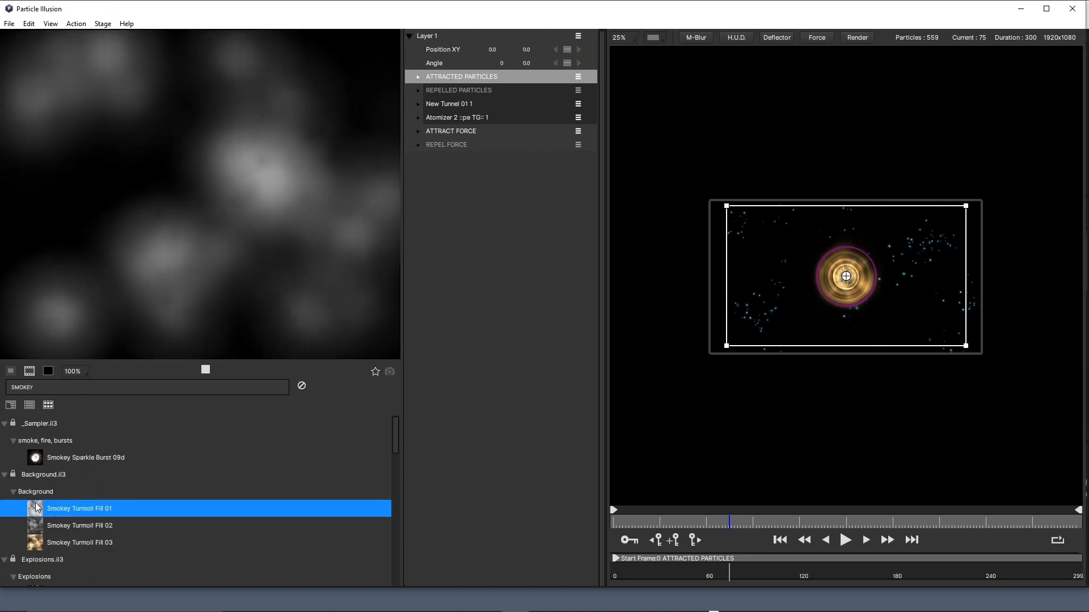
double_click(35, 506)
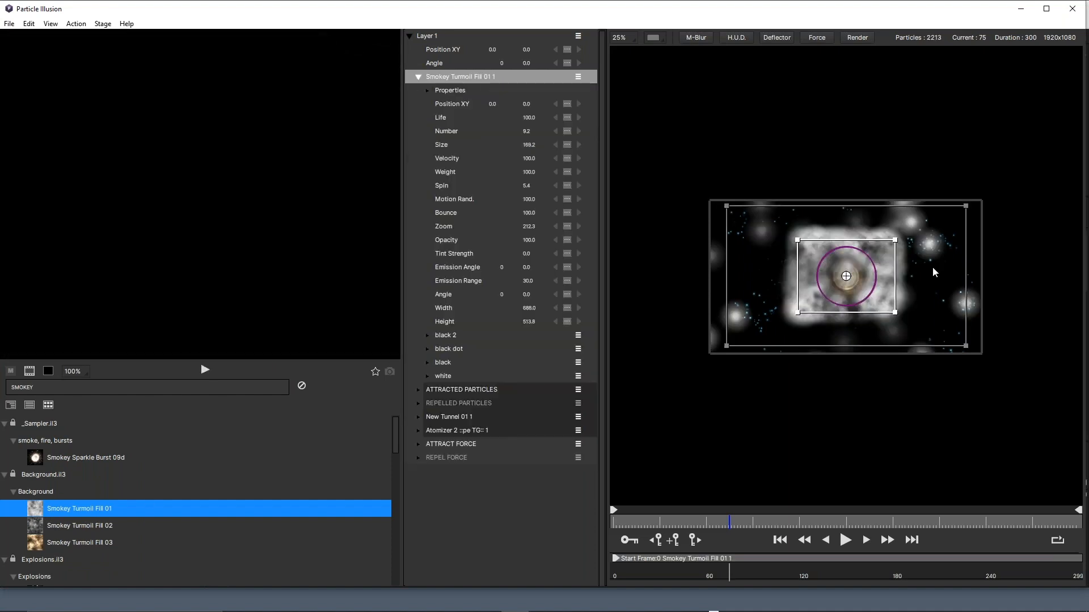
left_click_drag(799, 315, 715, 347)
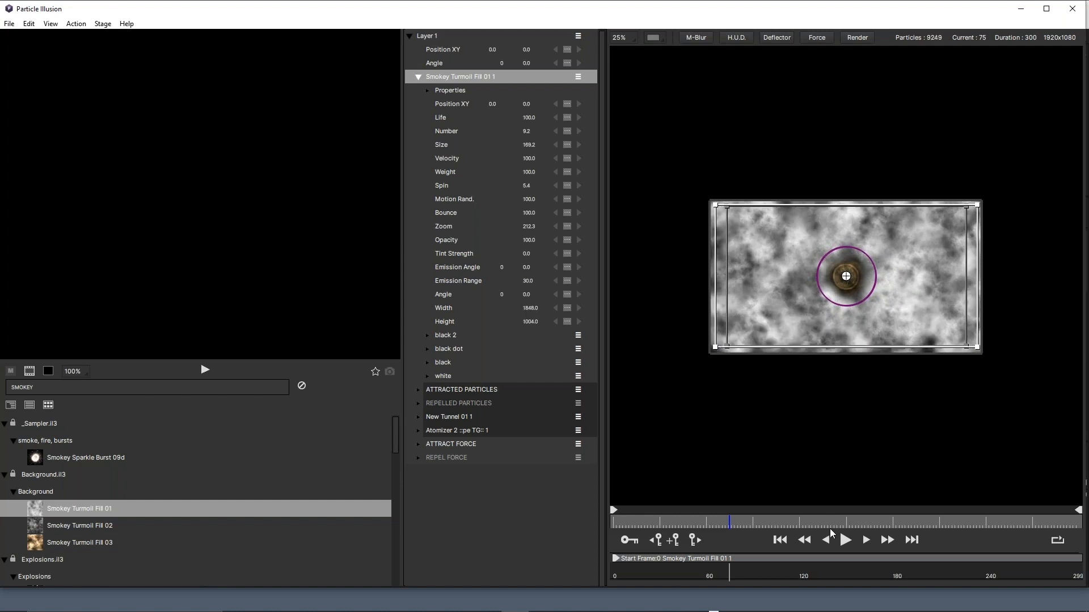
left_click(846, 541)
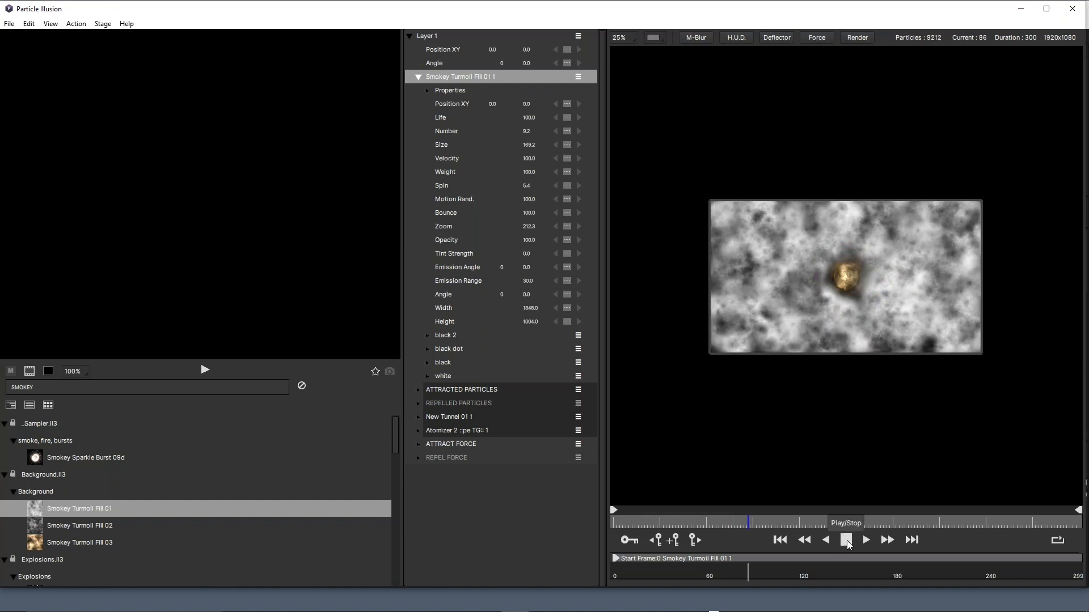
left_click(846, 541)
Delete the Smokey Turmoil Fill 01 emitter and add Smokey Turmoil Fill 02 in its place
left_click(472, 75)
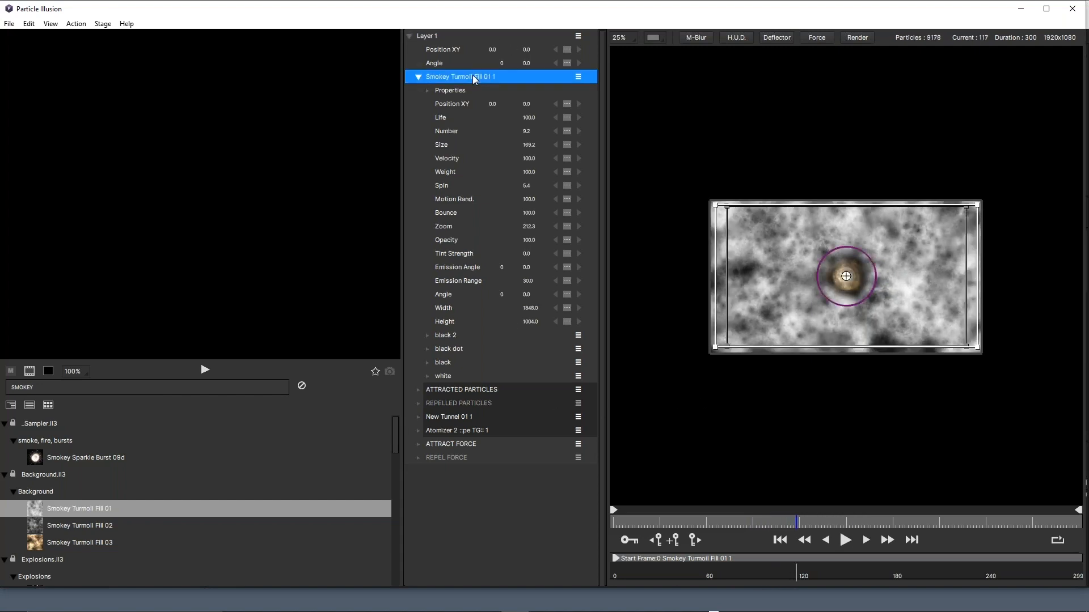
key("Delete")
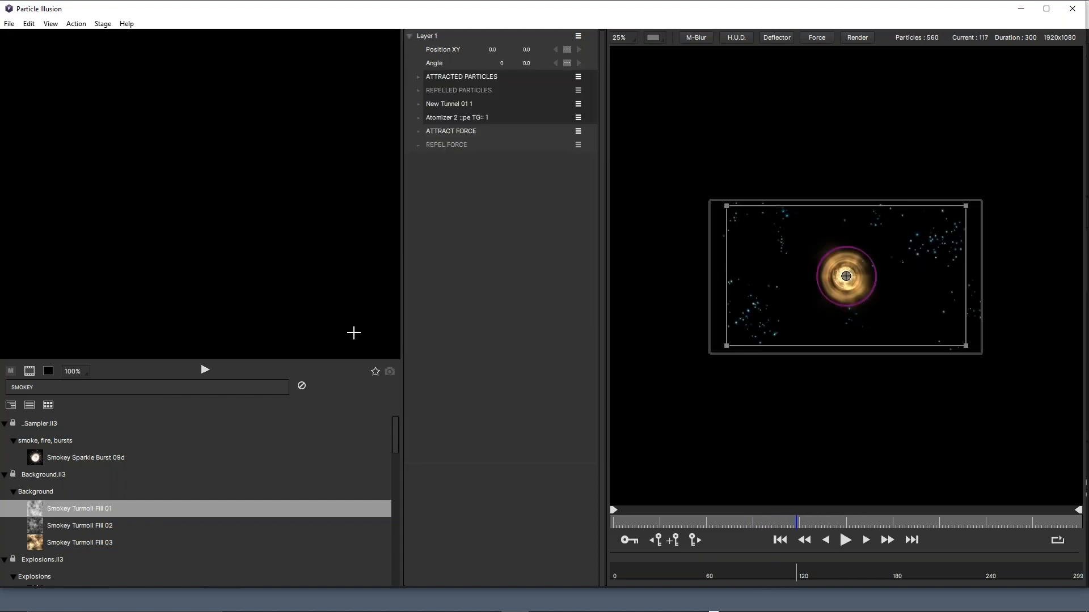
left_click(37, 525)
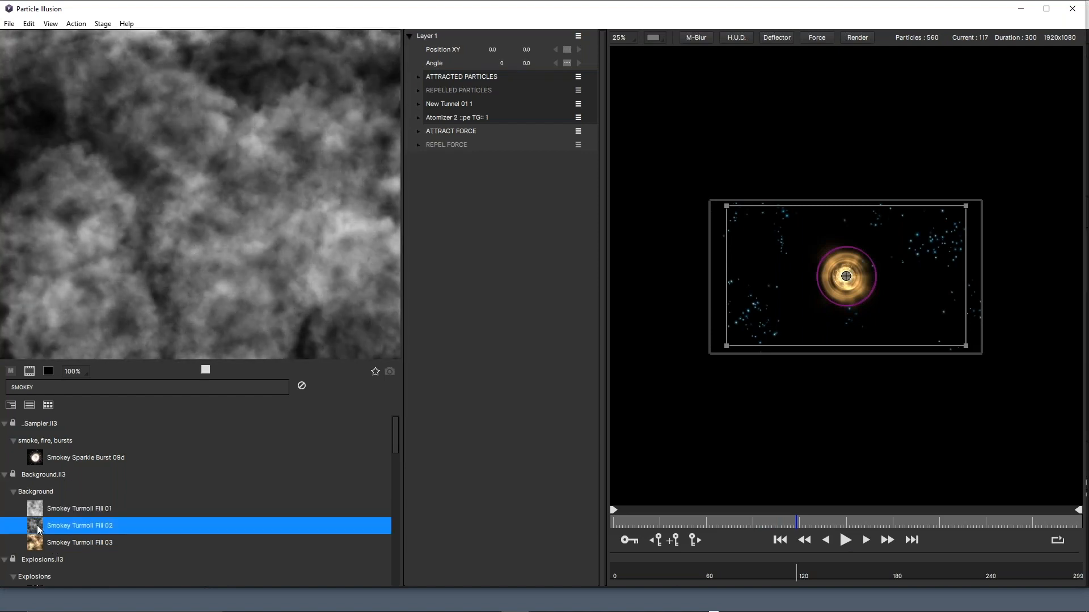
double_click(36, 525)
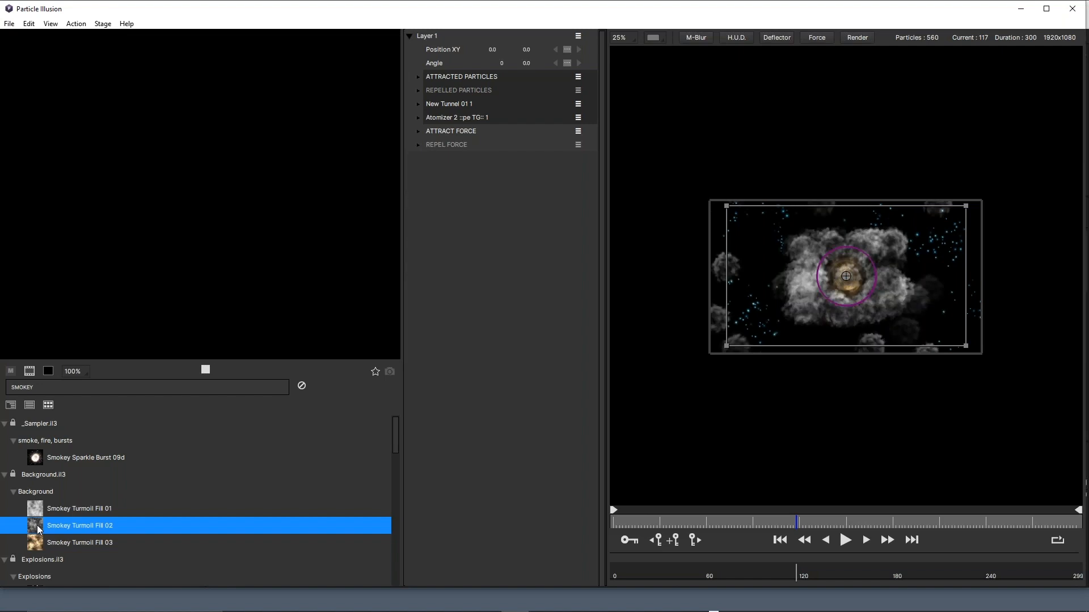
left_click(724, 346)
left_click_drag(655, 390, 655, 391)
key("ctrl+z")
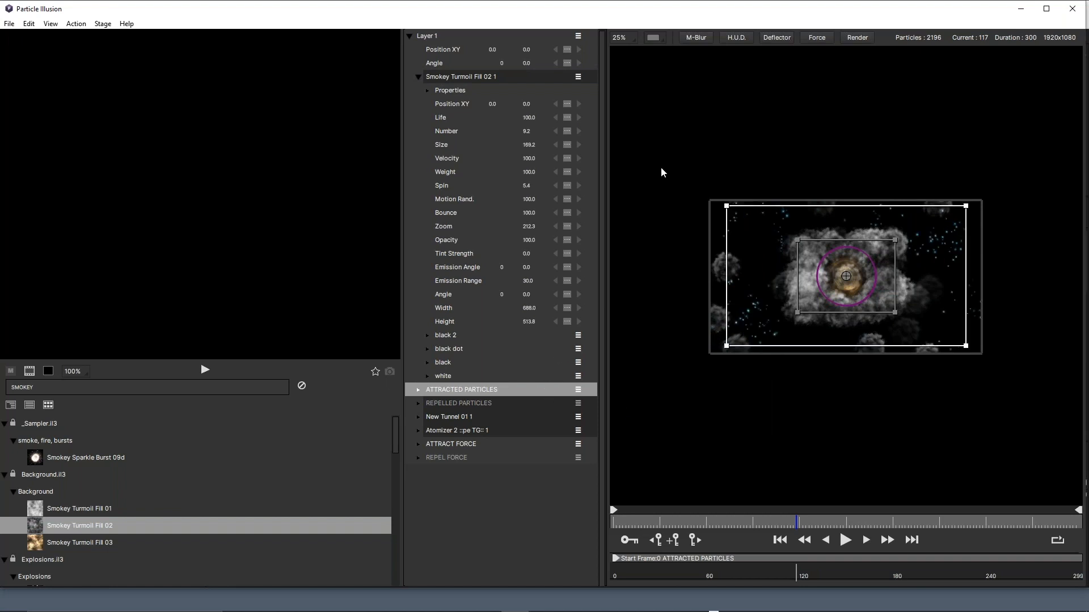
Enlarge the Smokey Turmoil Fill 02 emitter's area beyond the stage frame to about 2032 by 1156
left_click(484, 80)
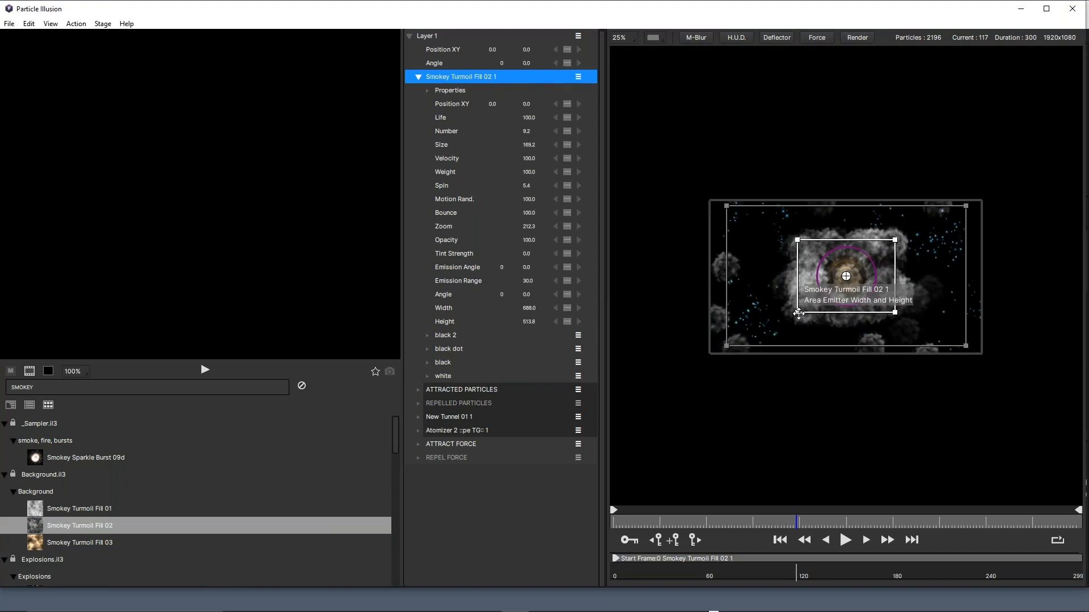
left_click_drag(798, 313, 701, 359)
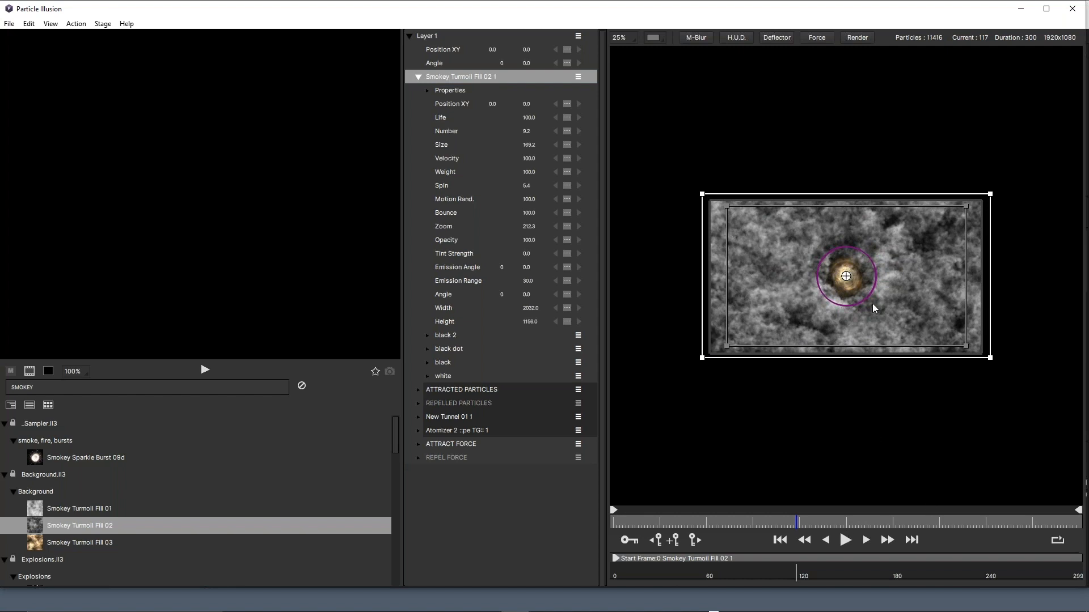
scroll(872, 304, "up", 1)
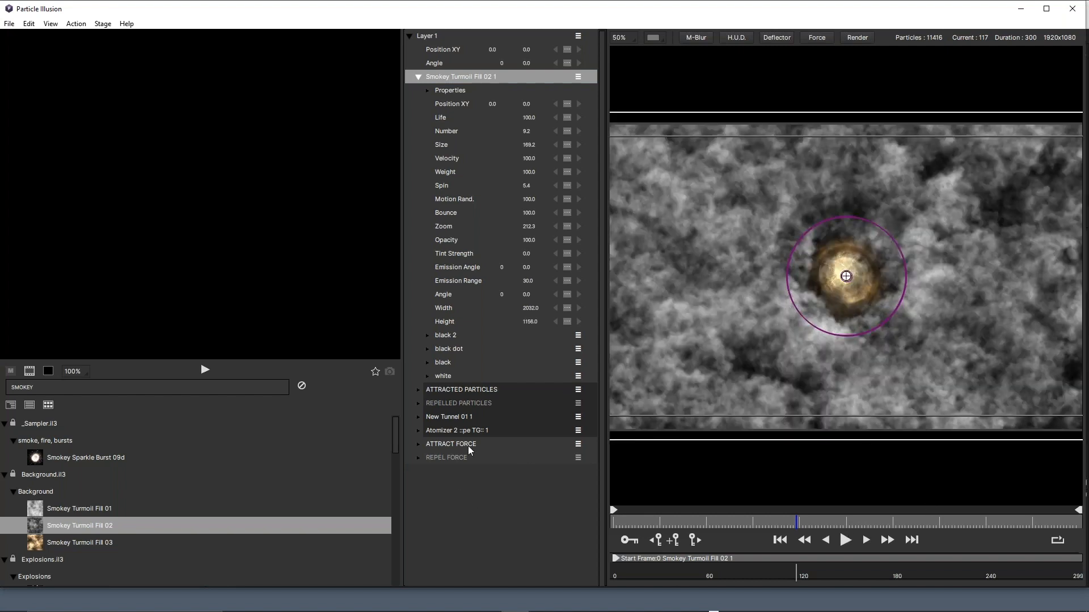
left_click(451, 443)
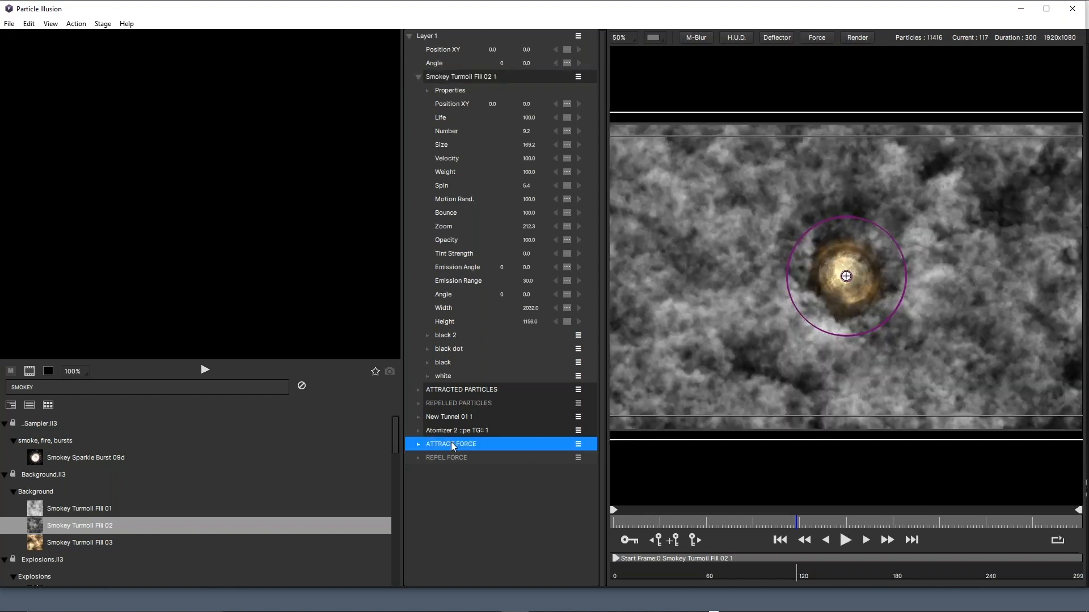
left_click(579, 444)
left_click(572, 454)
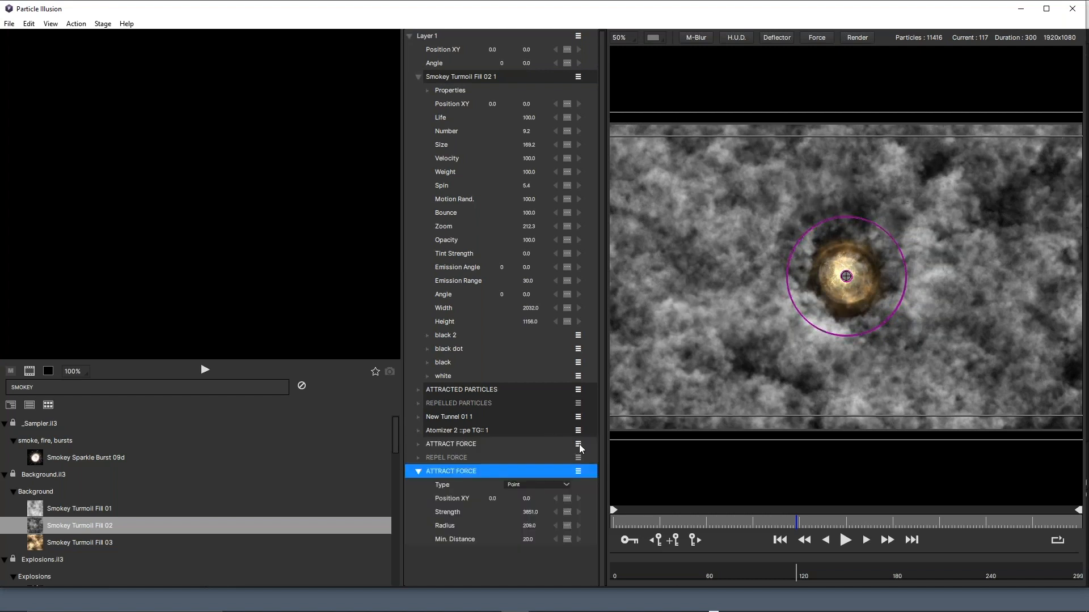
key("ctrl+z")
Disable ATTRACT FORCE and preview how the smoke moves without it
left_click(578, 444)
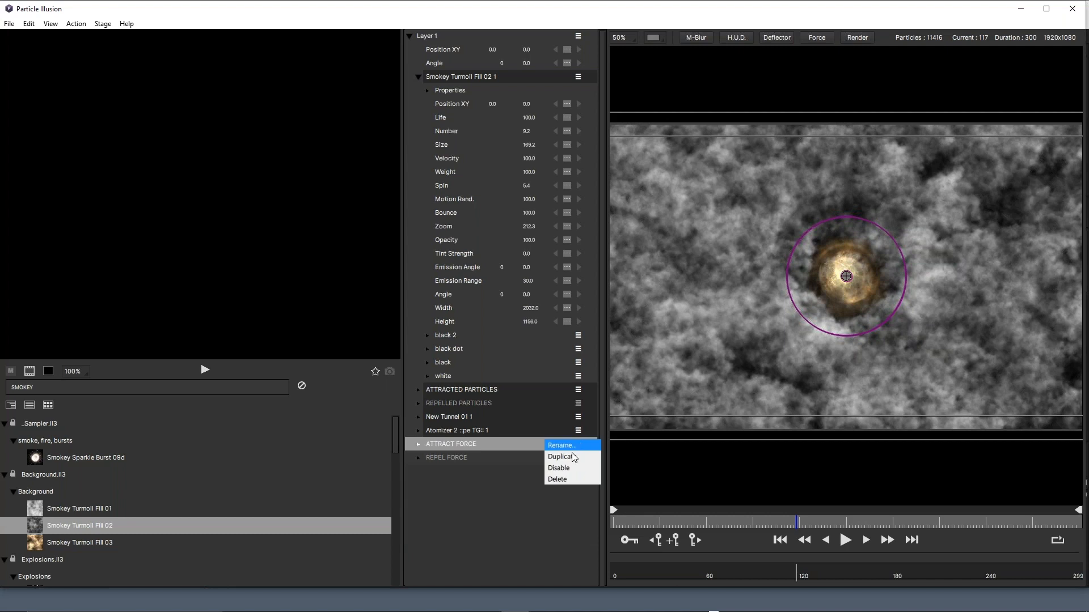
left_click(563, 468)
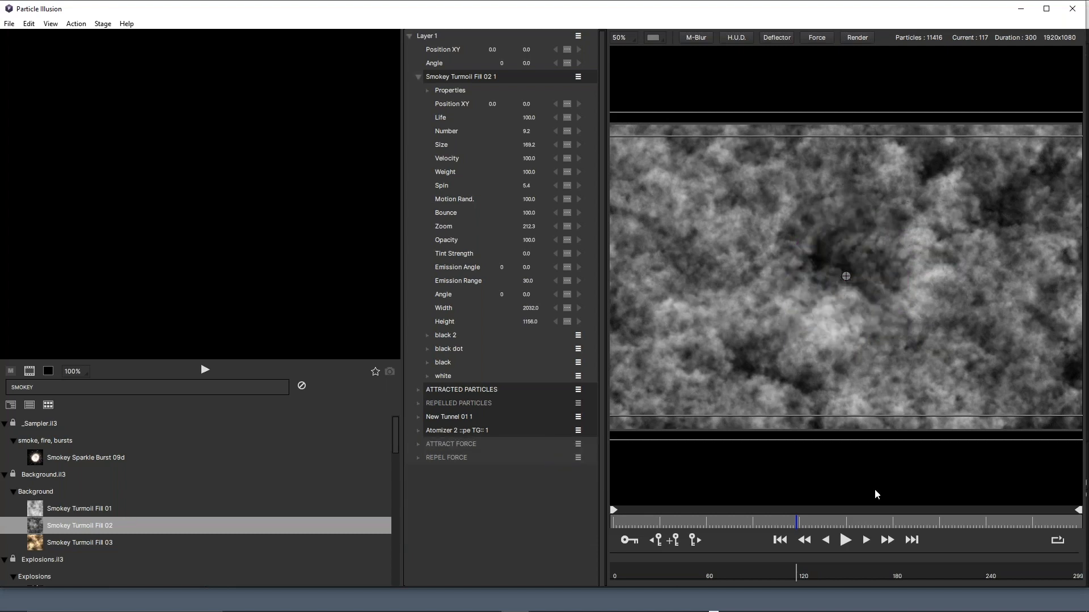
left_click(845, 540)
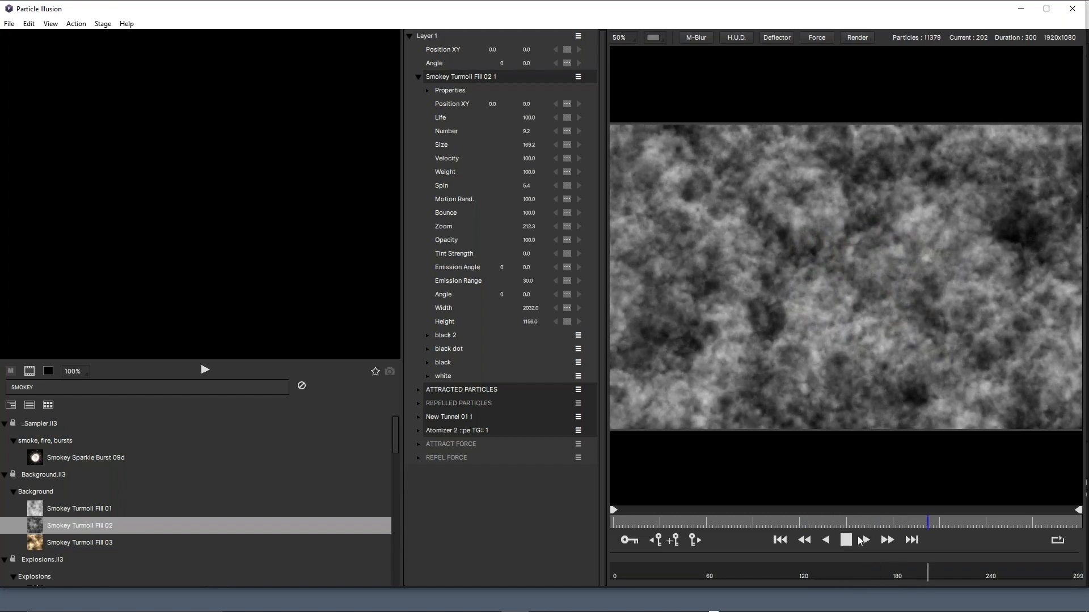
key("space")
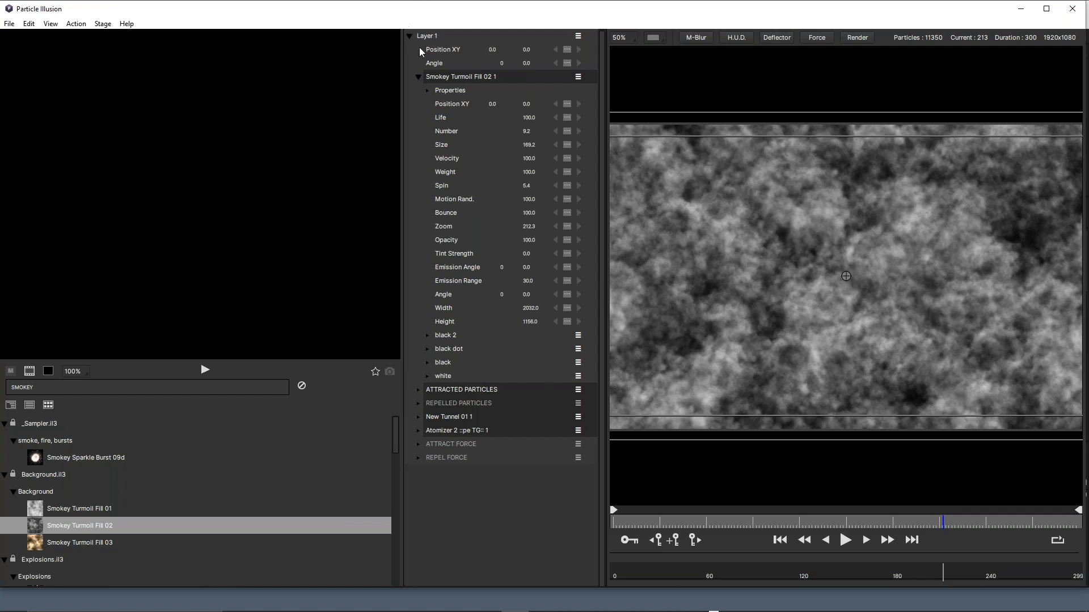
Collapse the Smokey Turmoil Fill 02 emitter's parameters and look through the options available for the ATTRACTED PARTICLES emitter
left_click(418, 77)
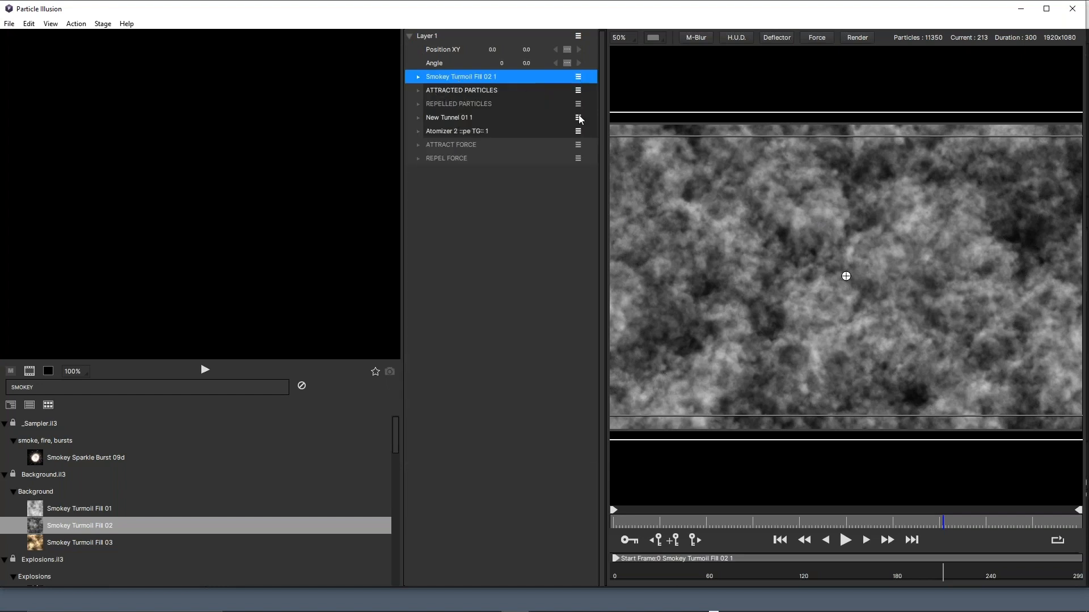
left_click(488, 91)
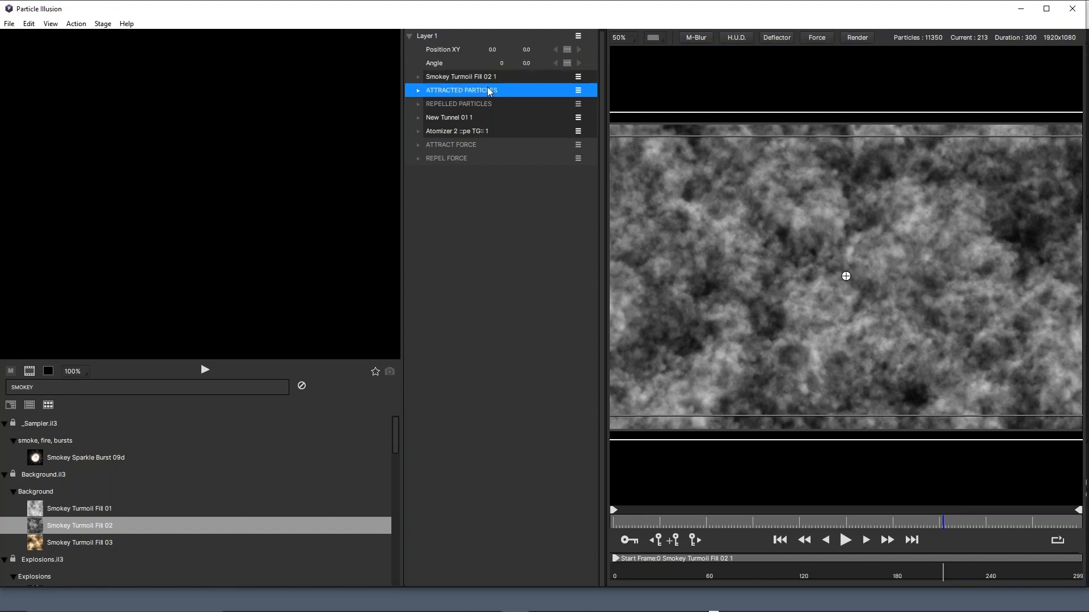
left_click(577, 91)
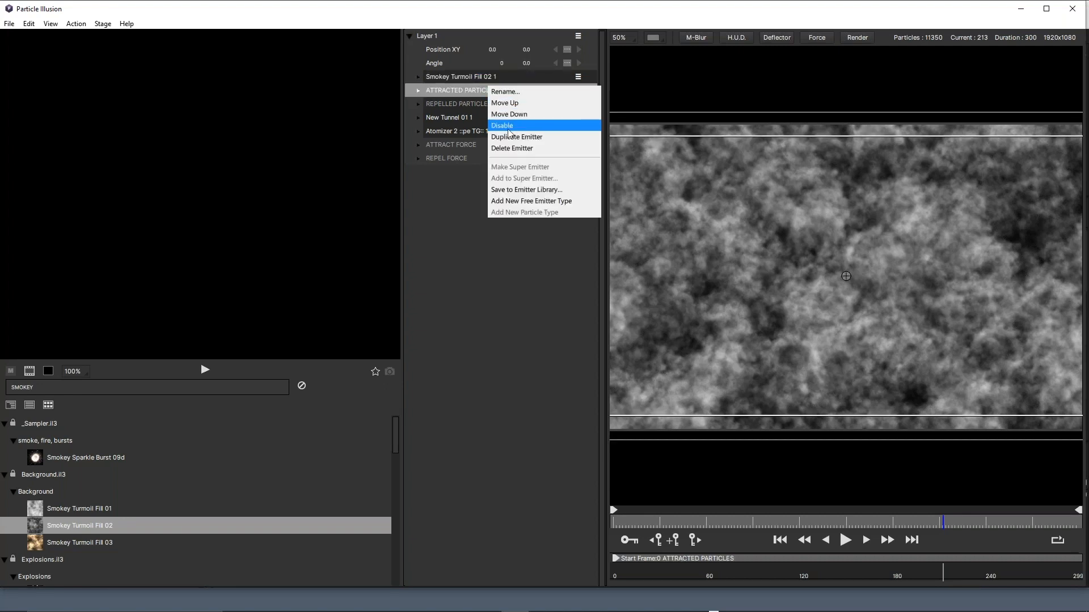
left_click(477, 89)
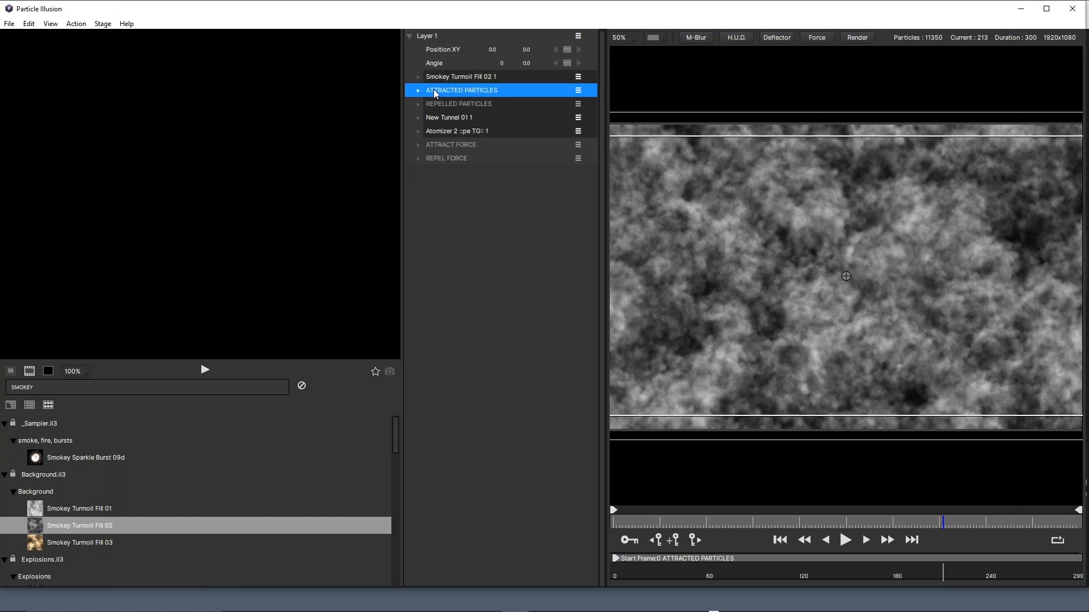
left_click(444, 77)
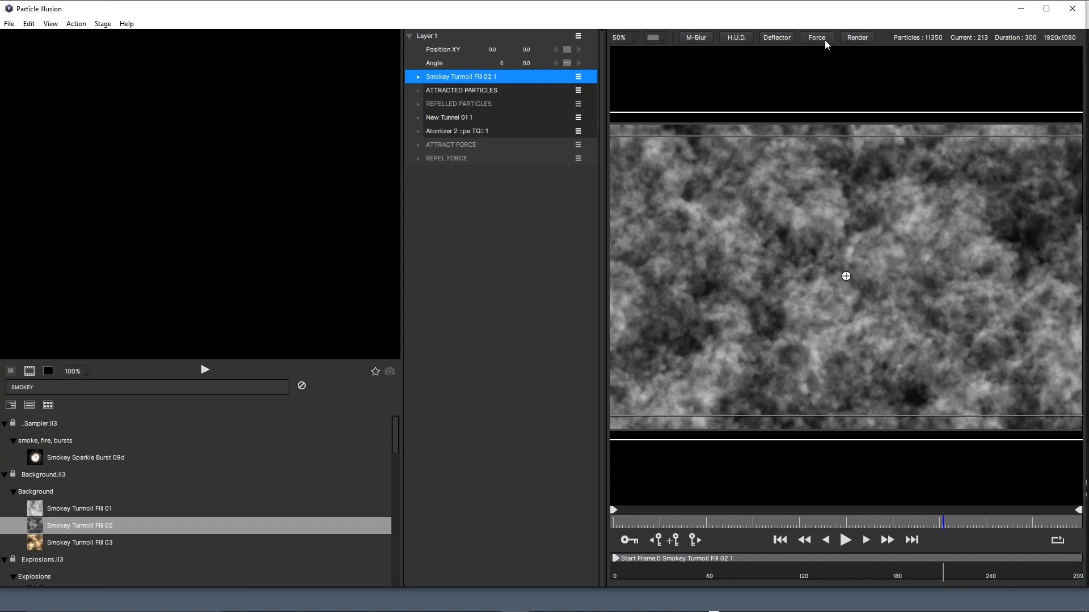
Review the output path, ProRes presets and alpha channel options in the render and export settings without rendering
left_click(855, 36)
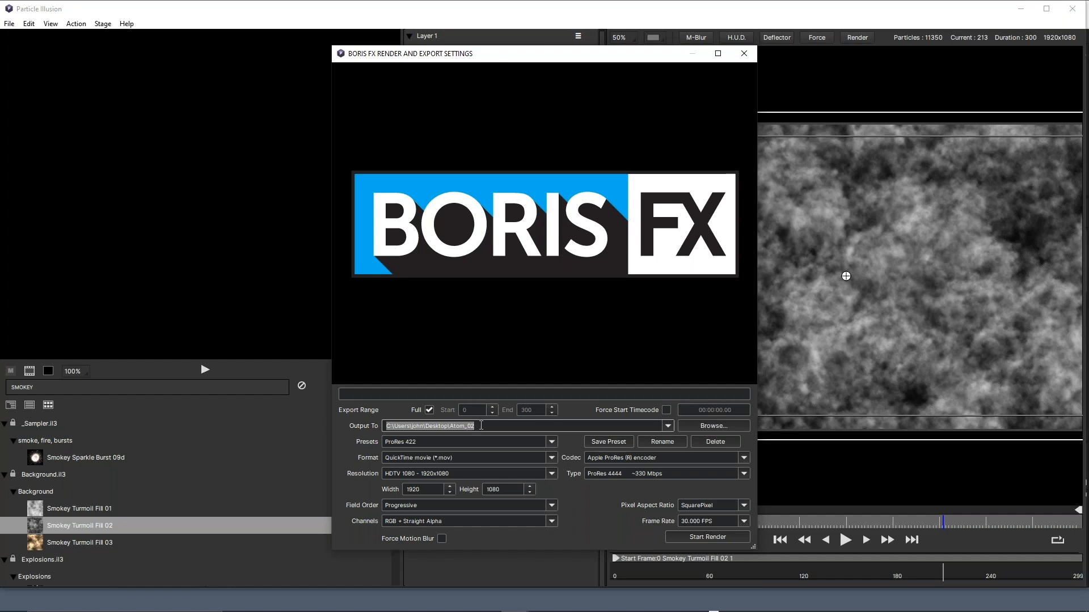
left_click(553, 441)
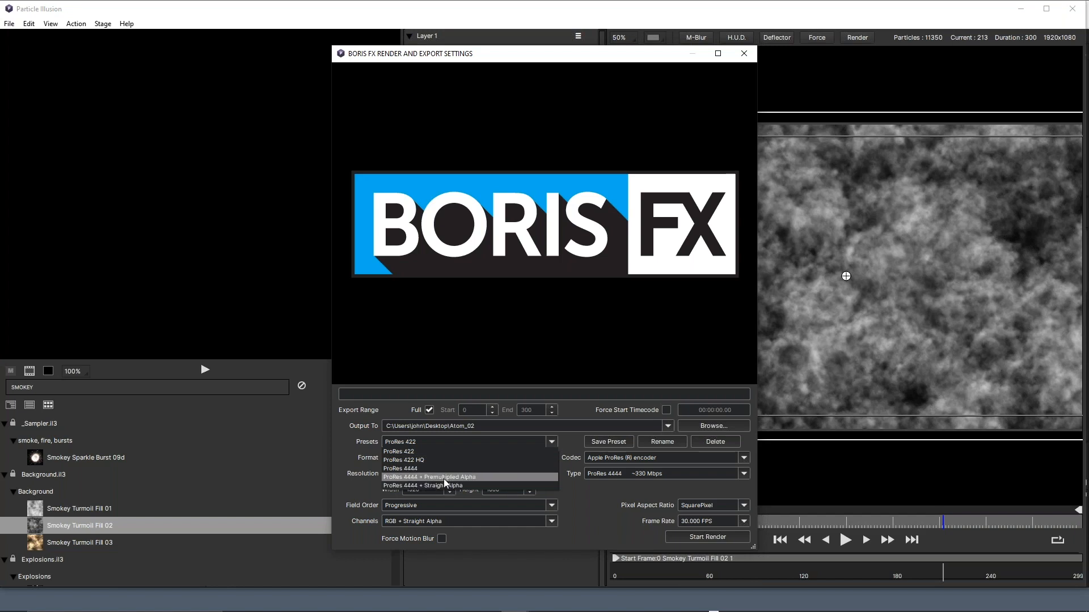
left_click(590, 502)
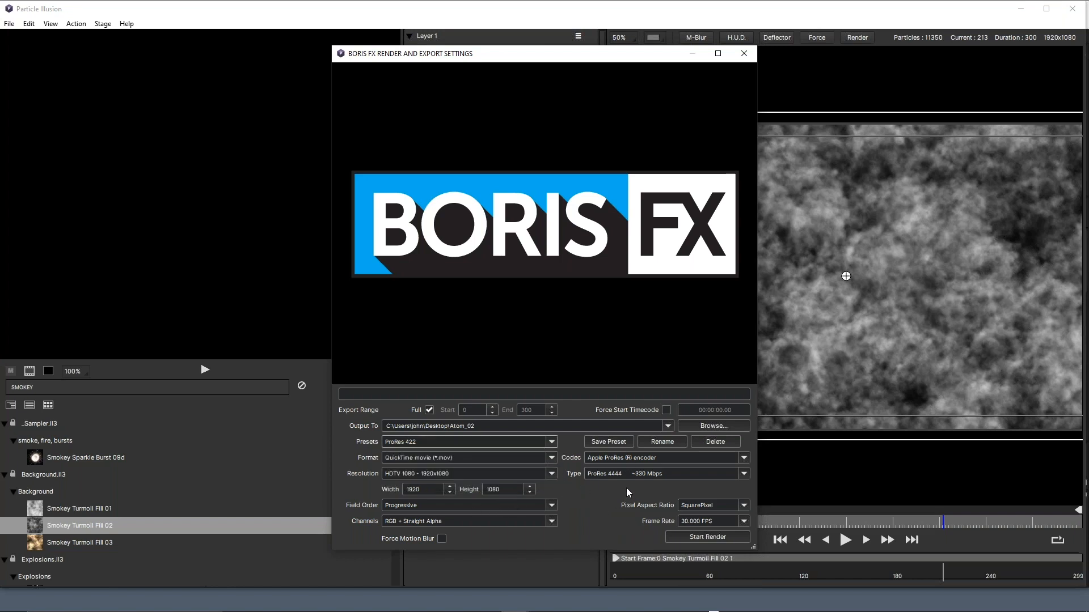
left_click(744, 53)
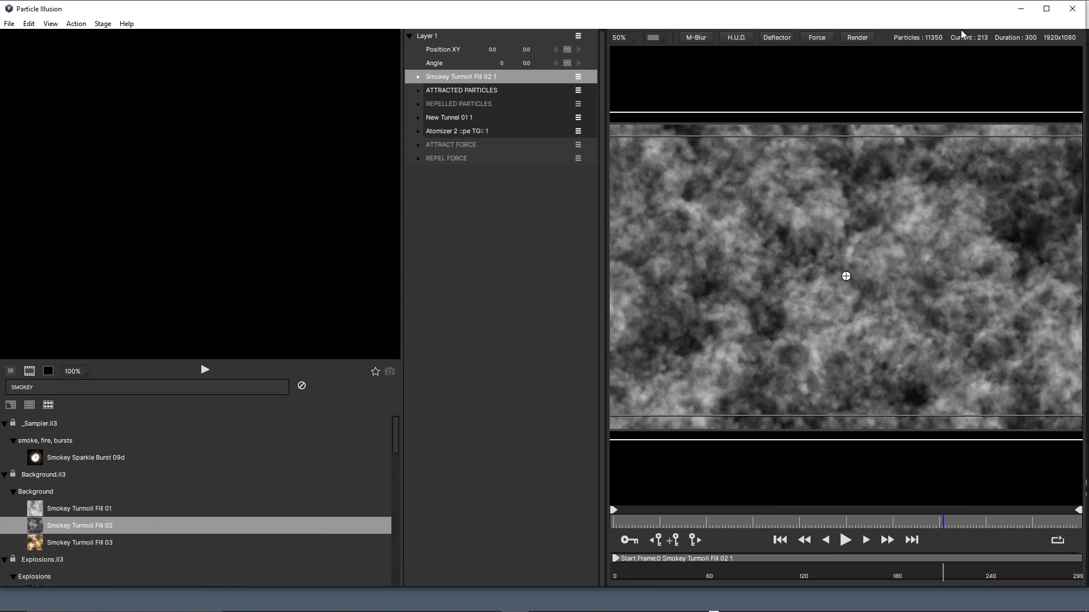
Switch to After Effects and play back the finished ATOM title in composition 07
left_click(1023, 11)
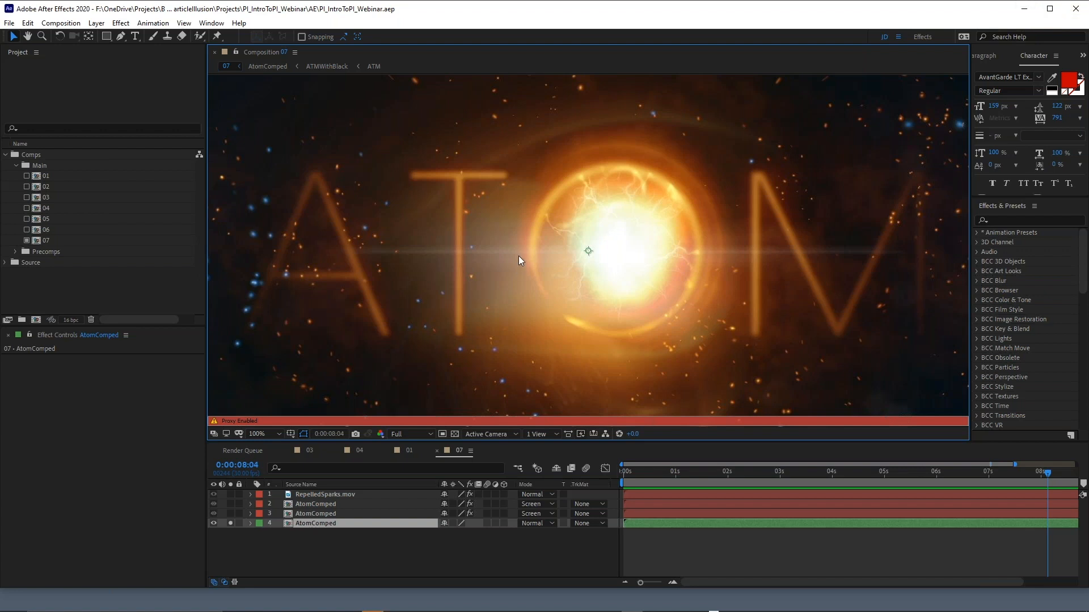
key("comma")
key("period")
key("space")
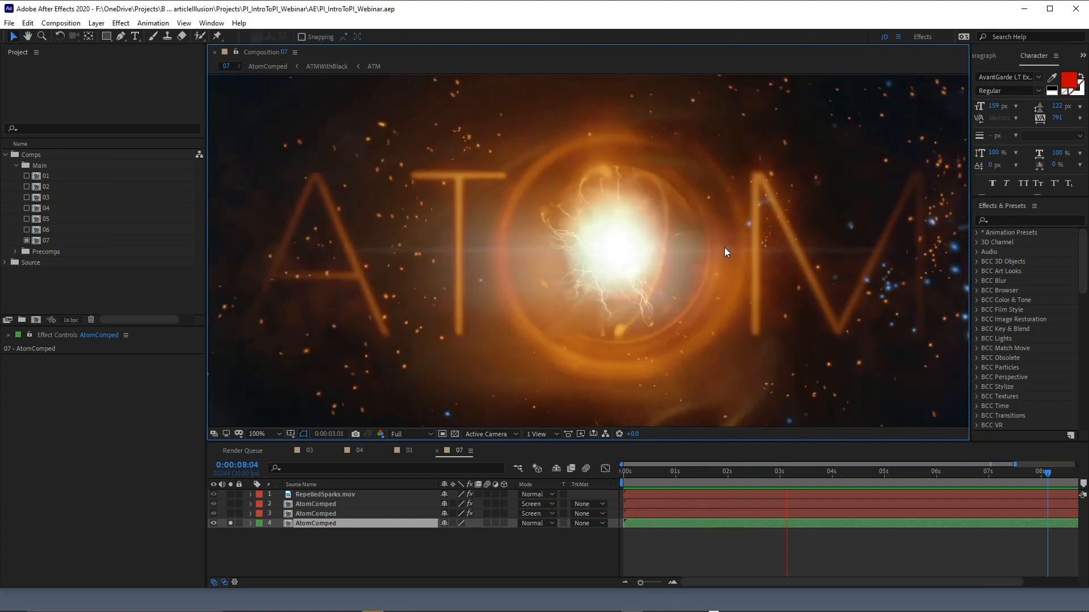
key("space")
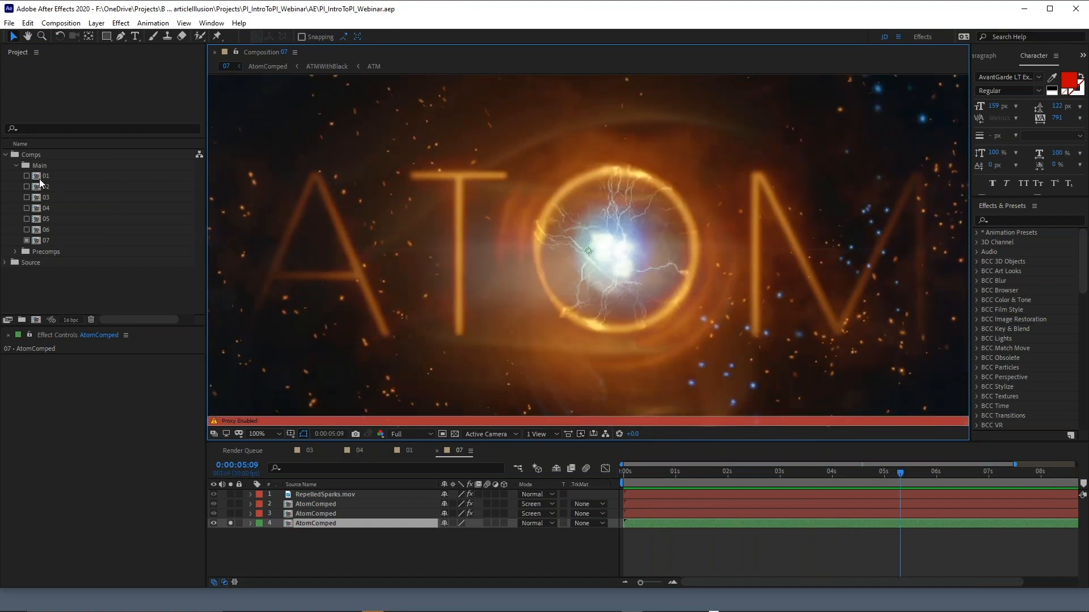
Open composition 06 and examine its full layer stack in a maximized timeline
left_click(36, 241)
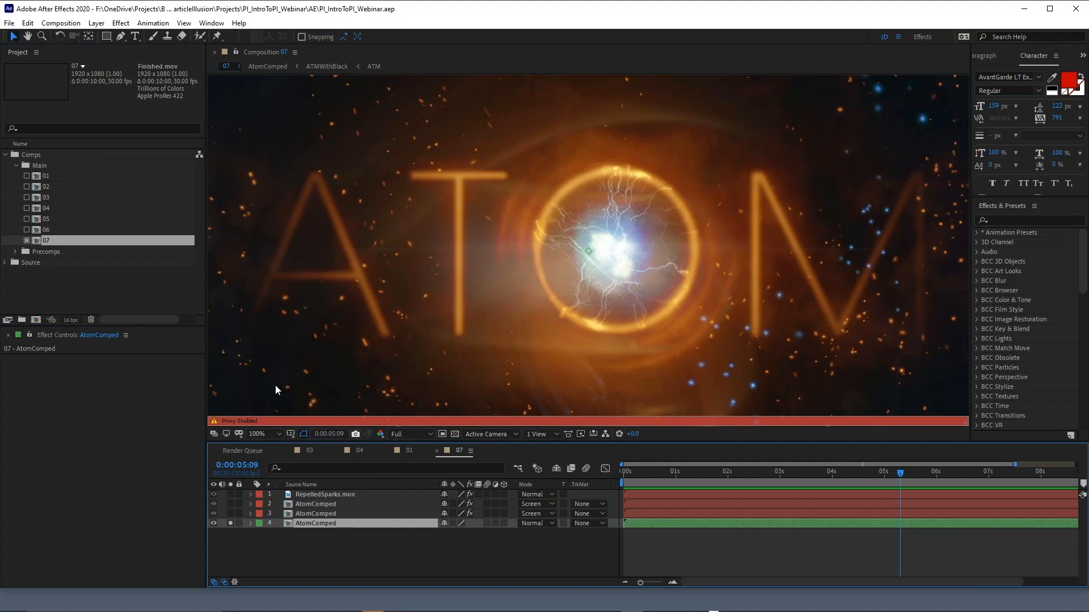
double_click(37, 228)
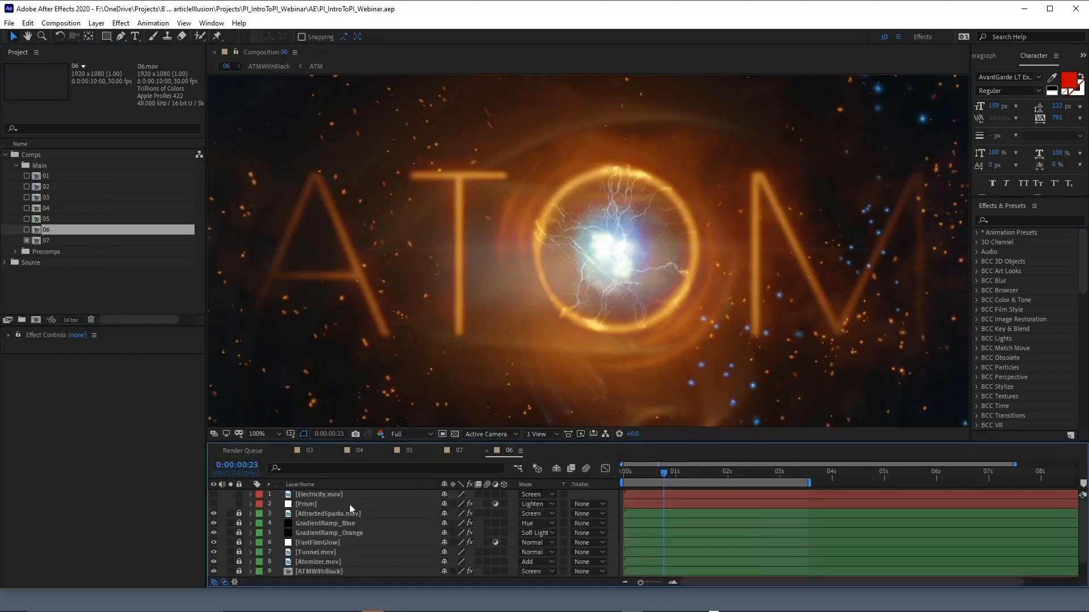
key("grave")
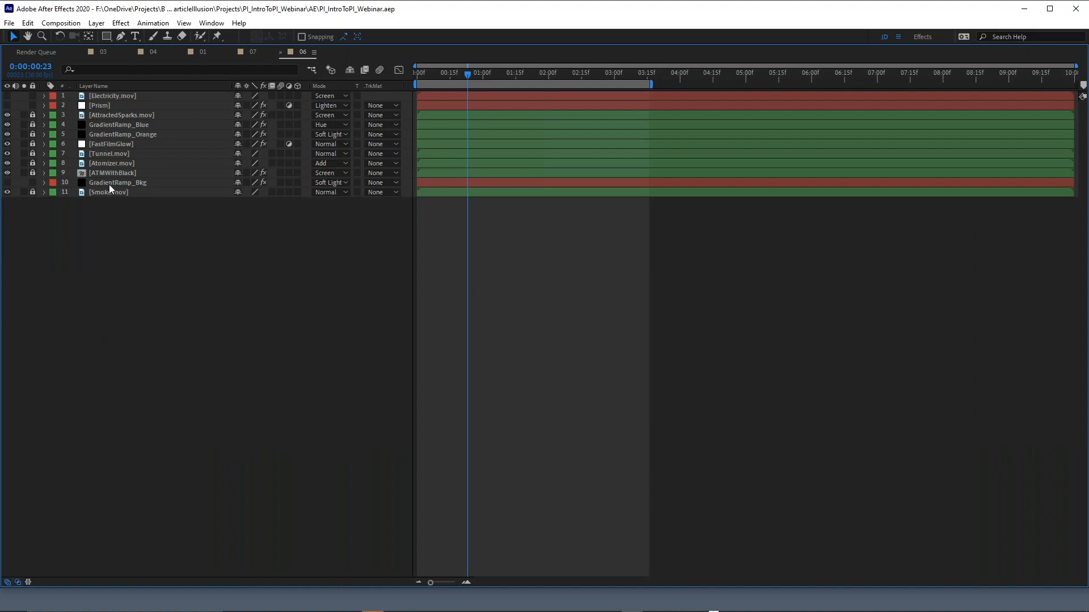
key("grave")
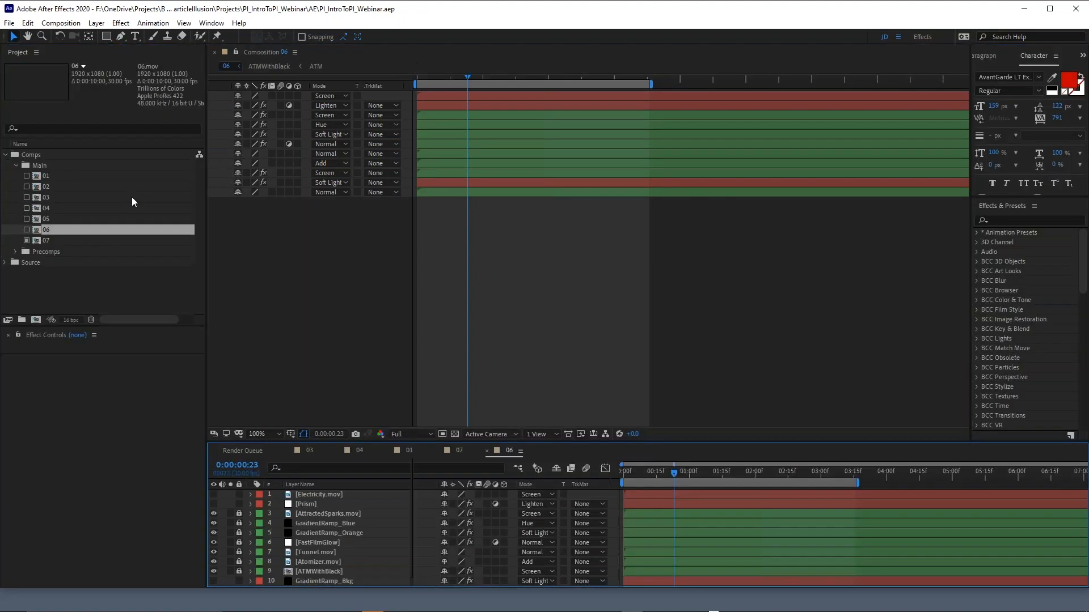
Open composition 01 and re-enable refreshing of the composition view
double_click(37, 175)
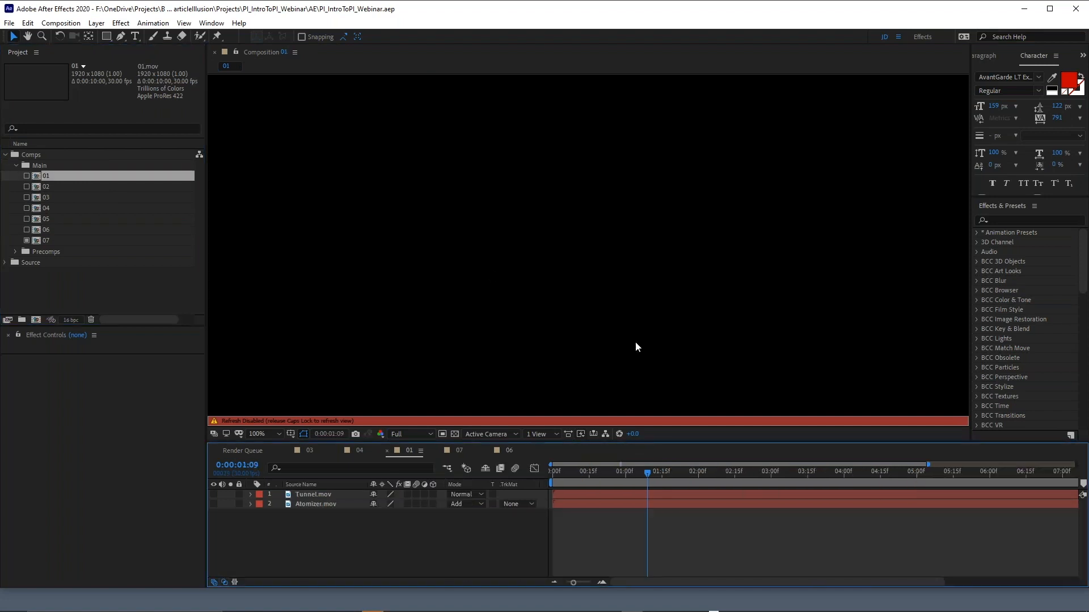
key("Caps_Lock")
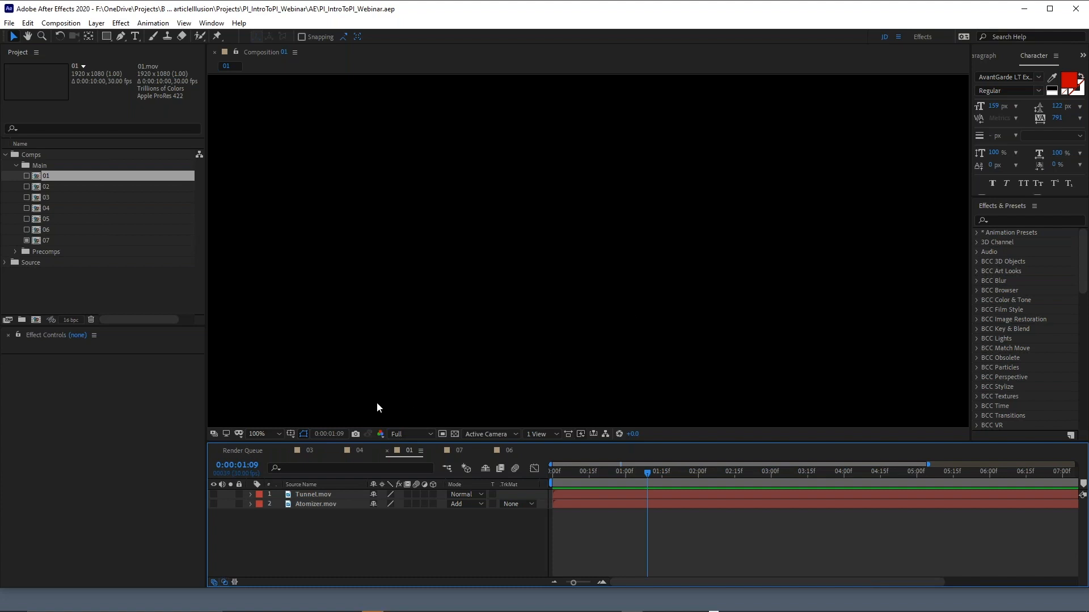
Expand the Prerender footage folder inside Source and move the AttractedSparks composition out to the project's top level
left_click(5, 263)
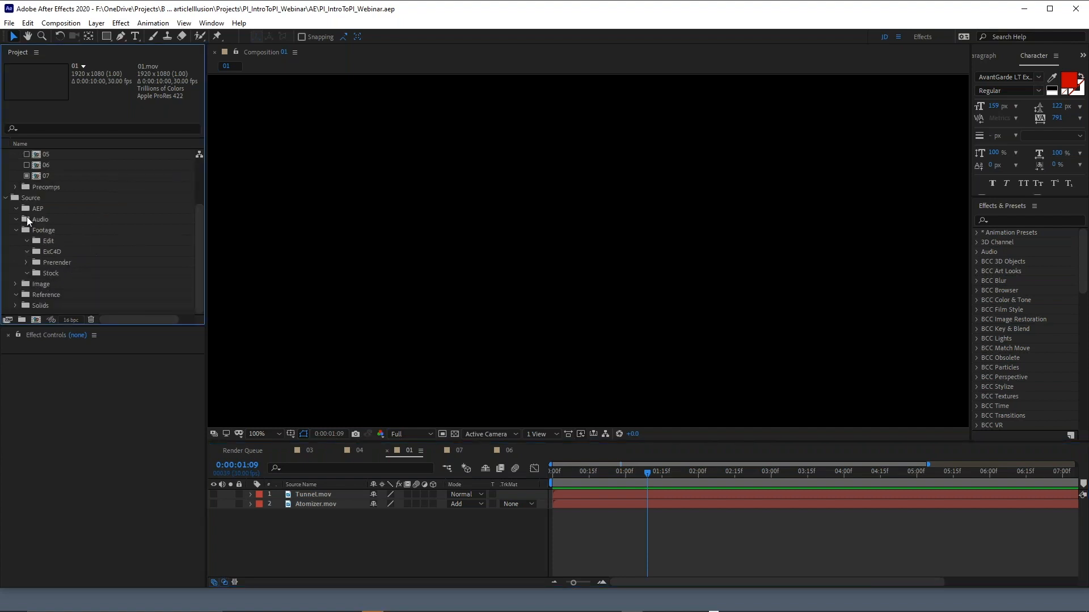
left_click(26, 262)
scroll(114, 229, "down", 3)
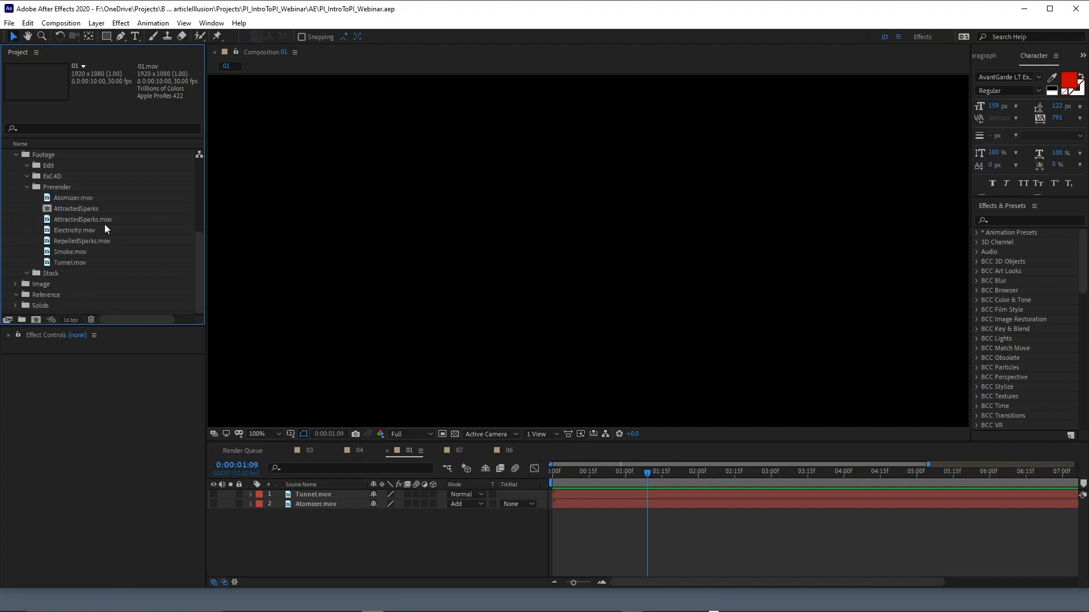
left_click_drag(74, 212, 68, 117)
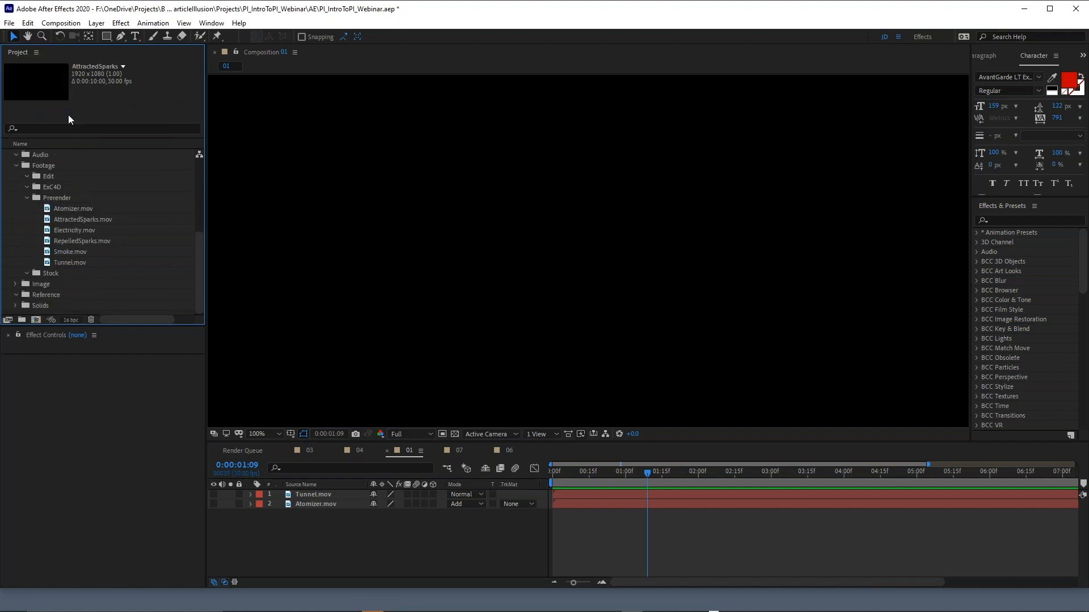
Open the prerendered Electricity.mov footage, hide its transparency grid and scrub through the clip to about 6 seconds
left_click(74, 209)
left_click(72, 221)
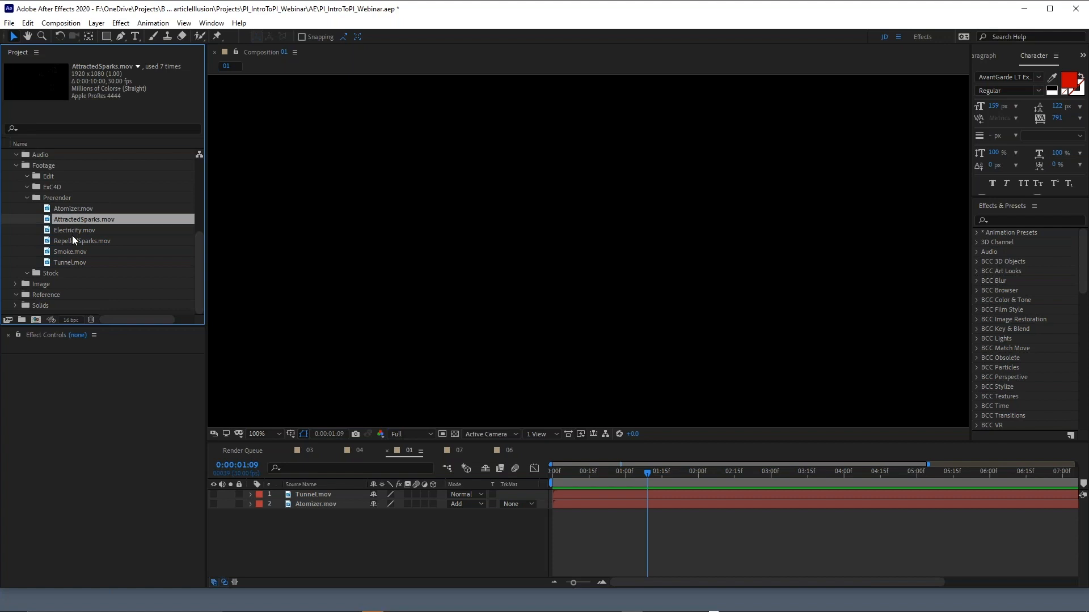
double_click(73, 230)
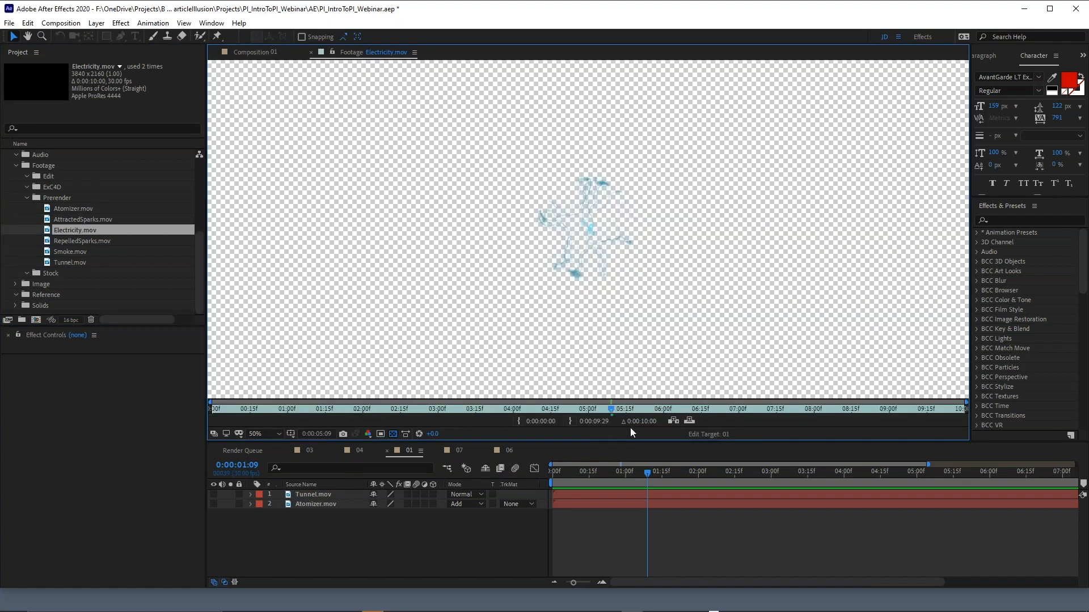
left_click(393, 435)
key("space")
scroll(602, 247, "up", 2)
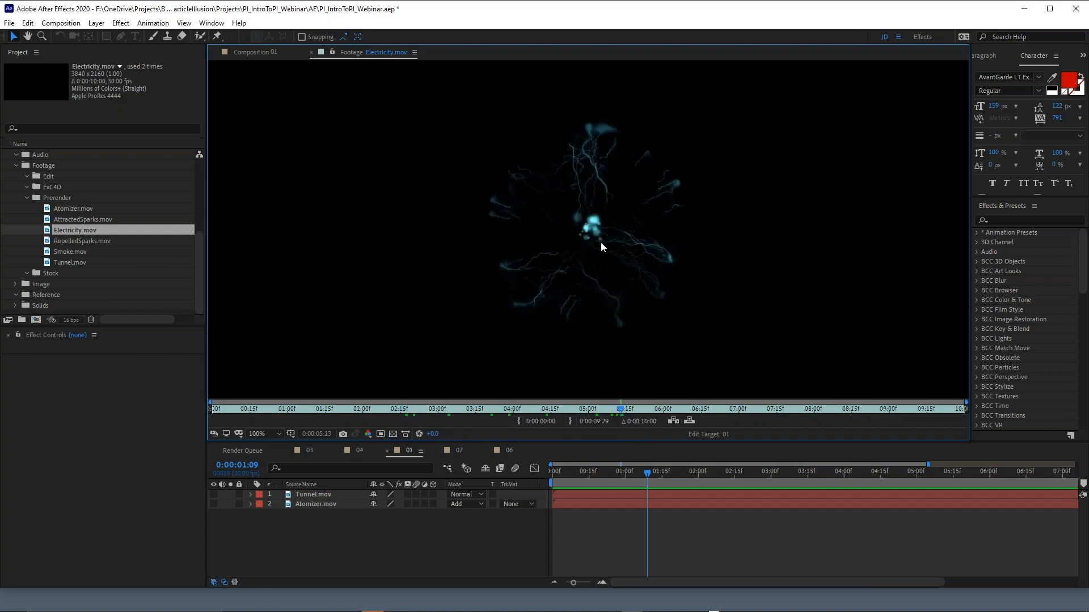
left_click_drag(469, 413, 661, 405)
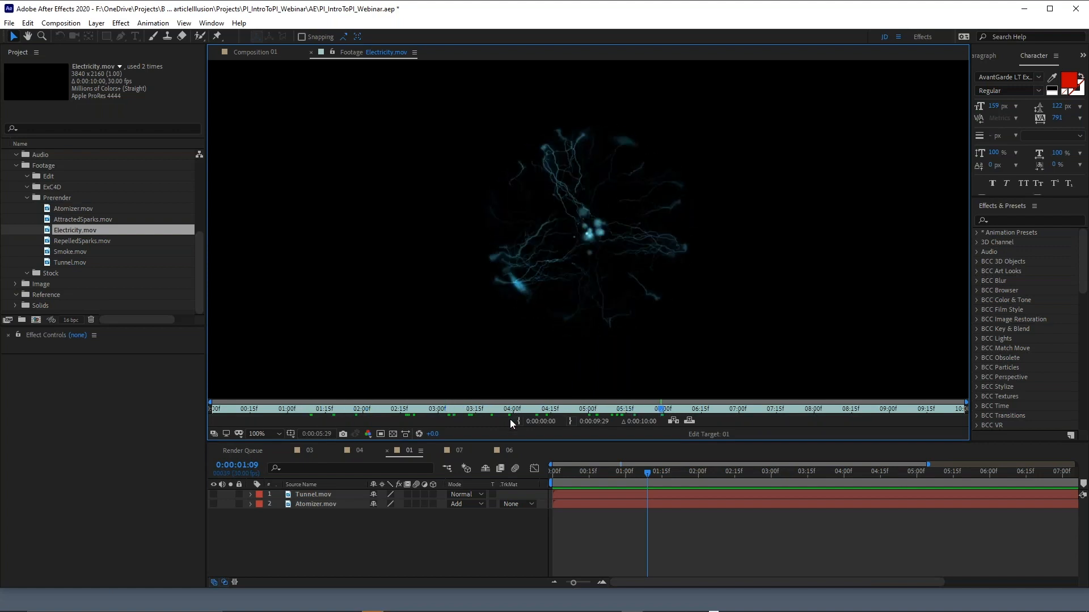
Compare the Electricity.mov footage over the transparency grid and over black, ending with the grid hidden
left_click(393, 434)
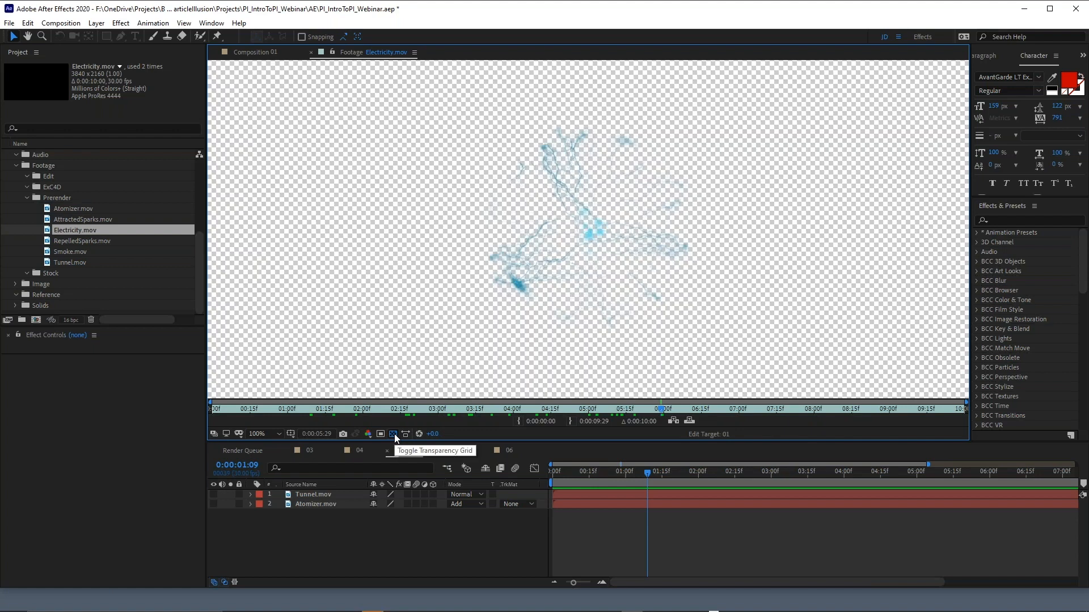
left_click(393, 434)
left_click(392, 435)
left_click(393, 435)
left_click(393, 434)
left_click(393, 435)
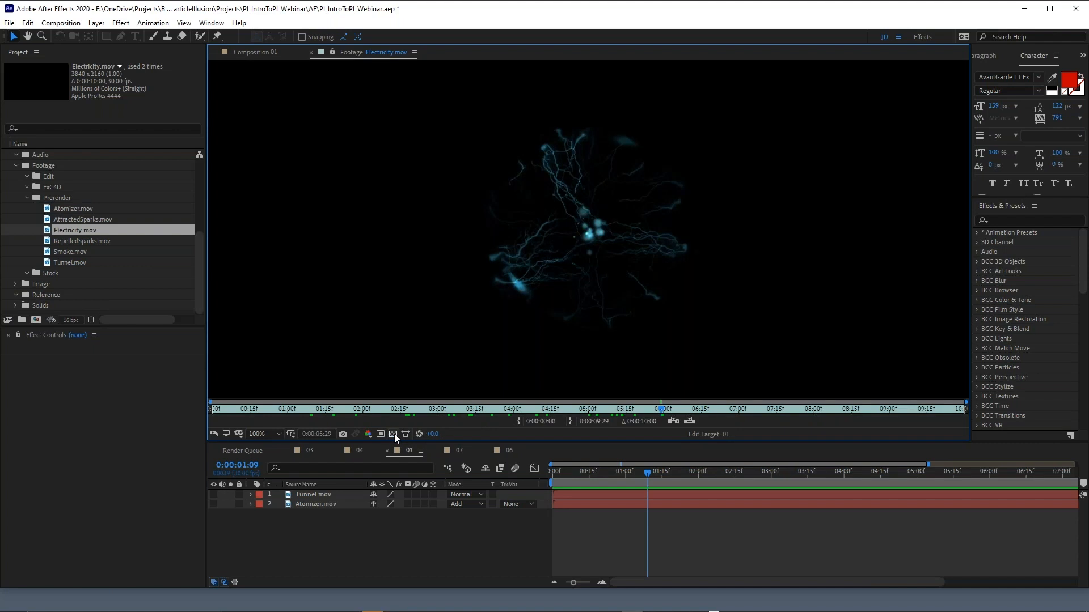
Inspect the prerendered Smoke.mov and Tunnel.mov footage, check the tunnel's transparency, and close the footage viewer
double_click(64, 253)
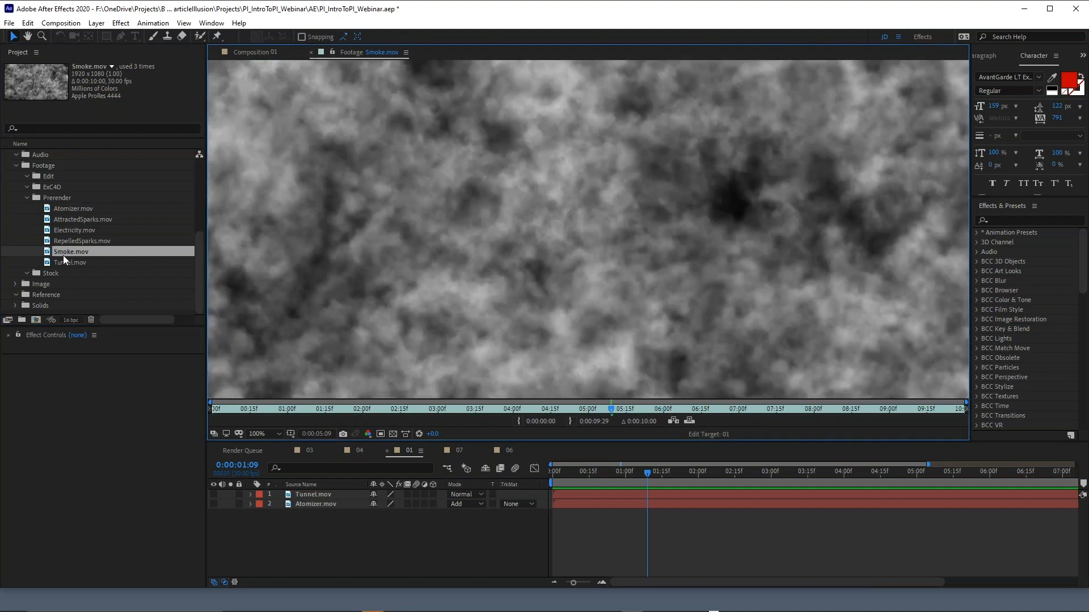
double_click(66, 263)
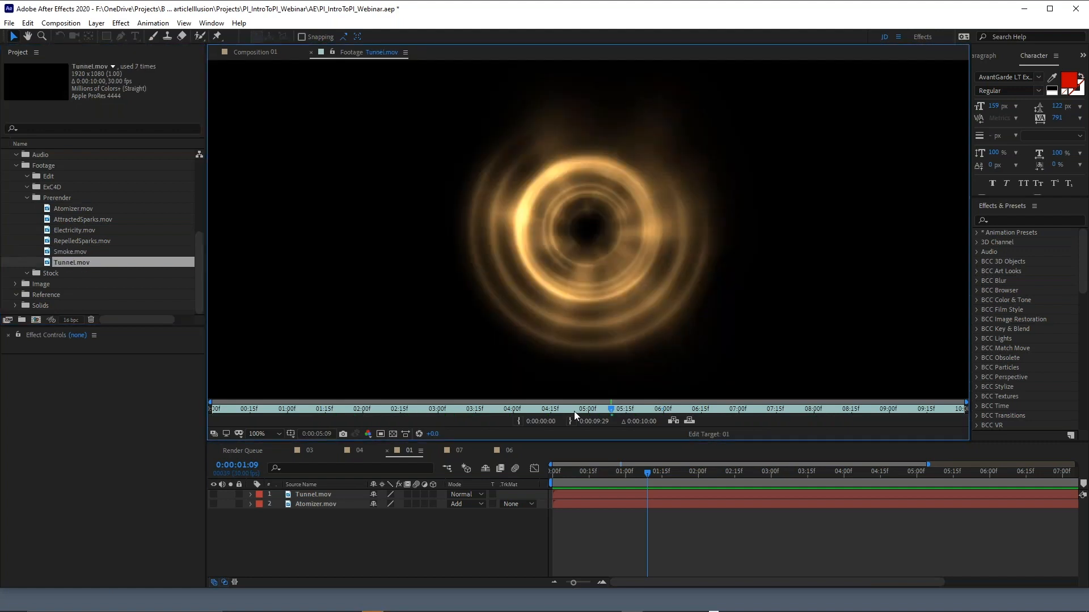
left_click(393, 435)
left_click(393, 435)
left_click(311, 52)
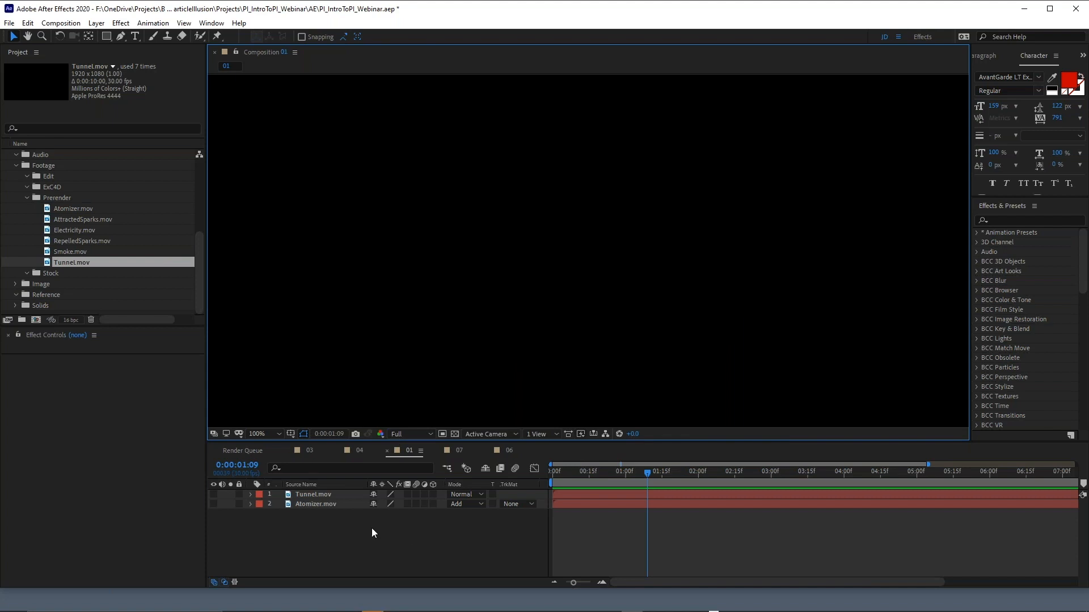
Show the Atomizer.mov and Tunnel.mov layers in composition 01, preview them together, and return to the first frame
left_click(214, 504)
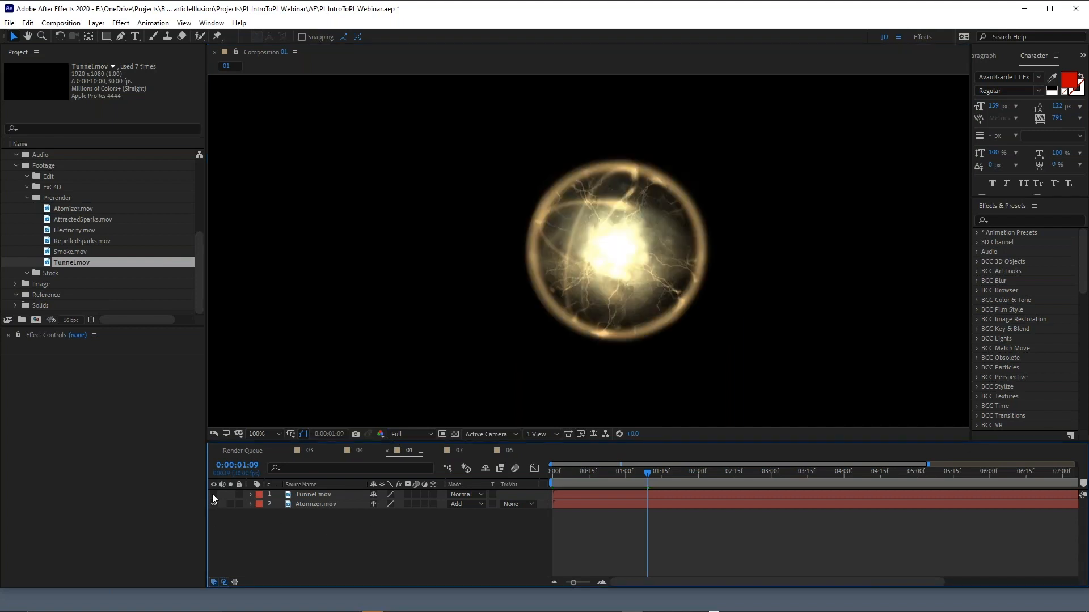
left_click(214, 495)
key("space")
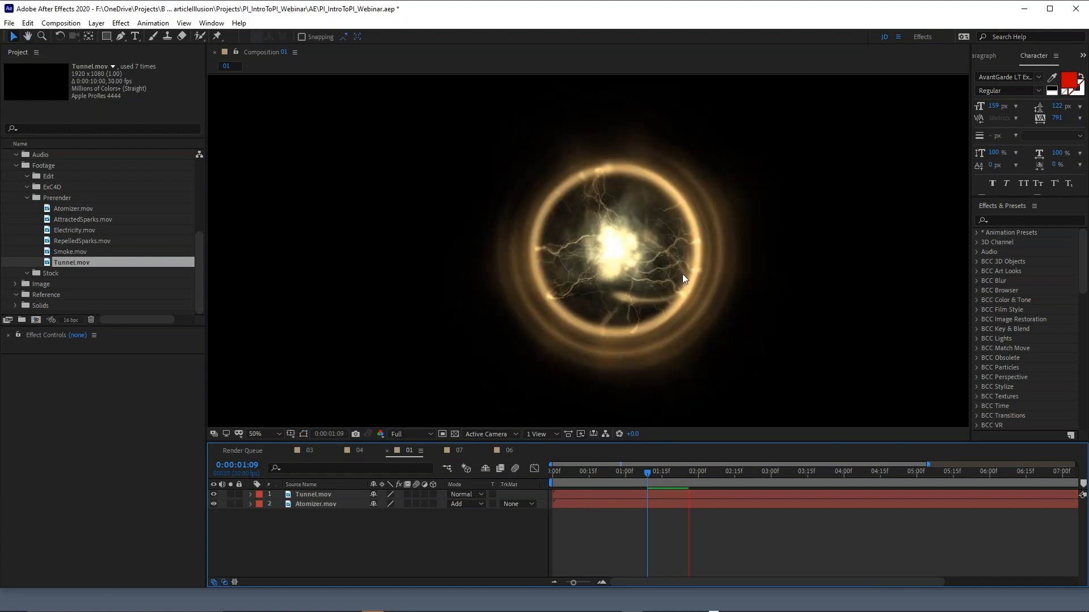
scroll(683, 279, "down", 1)
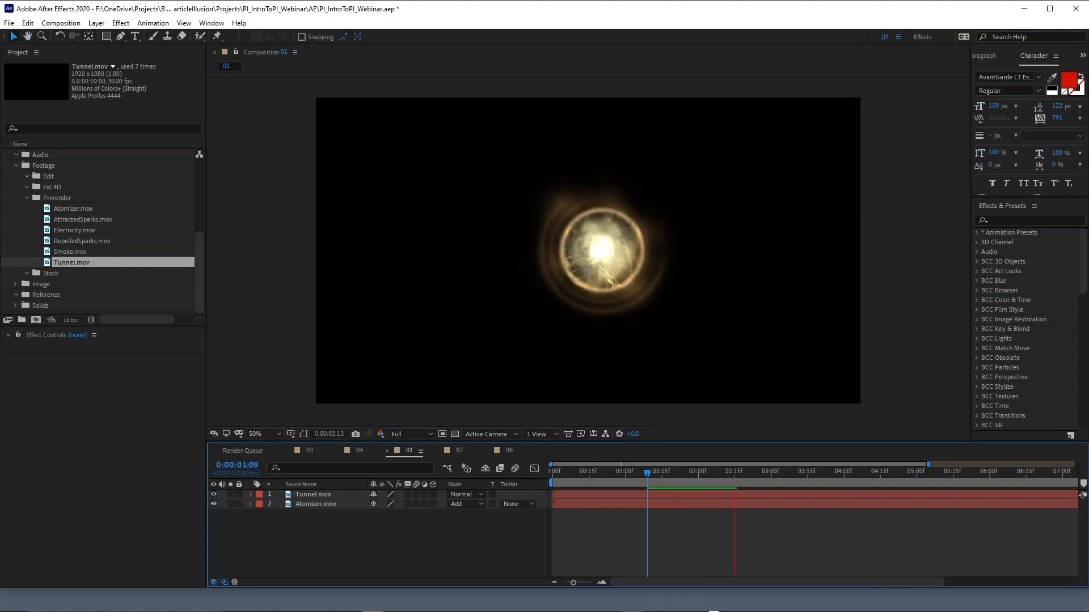
key("space")
left_click_drag(569, 478, 546, 475)
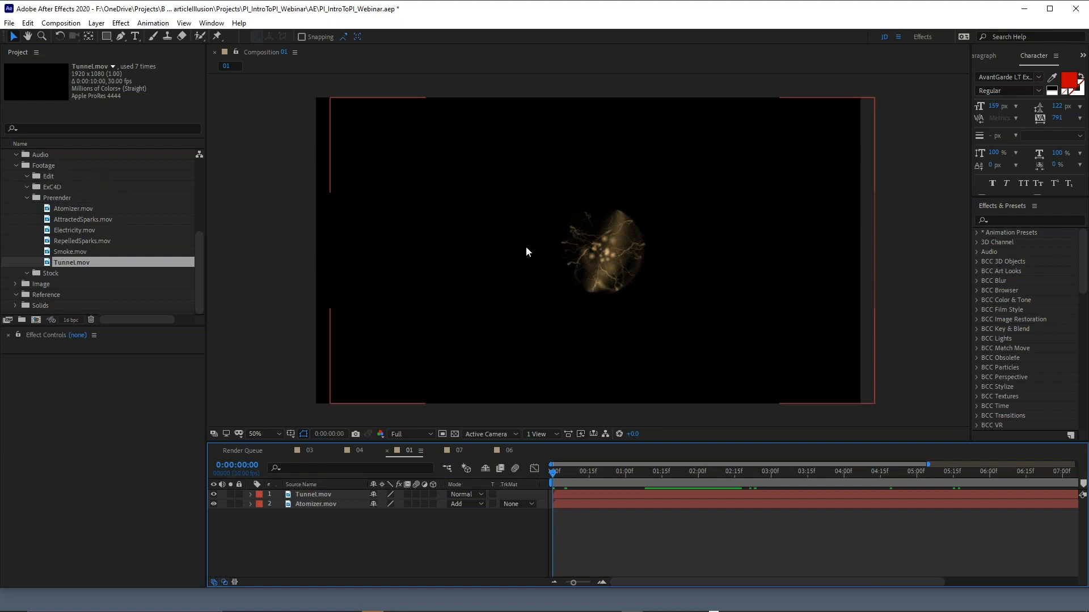
scroll(79, 206, "up", 5)
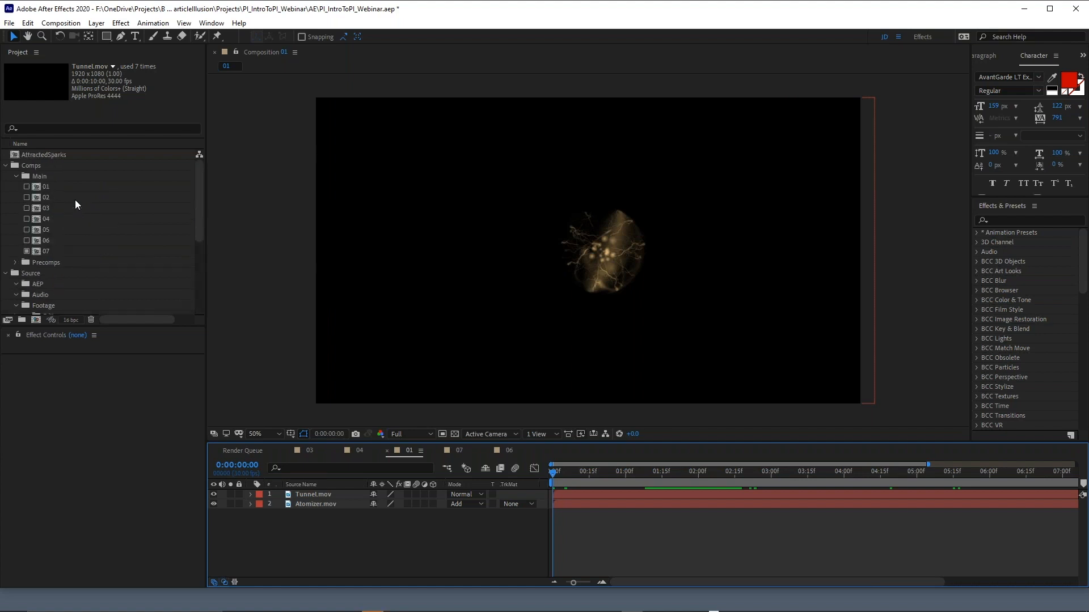
Open composition 02, show its RepelledSparks.mov layer from about 2 seconds, and preview the sparks around the atom at 100% magnification
double_click(45, 198)
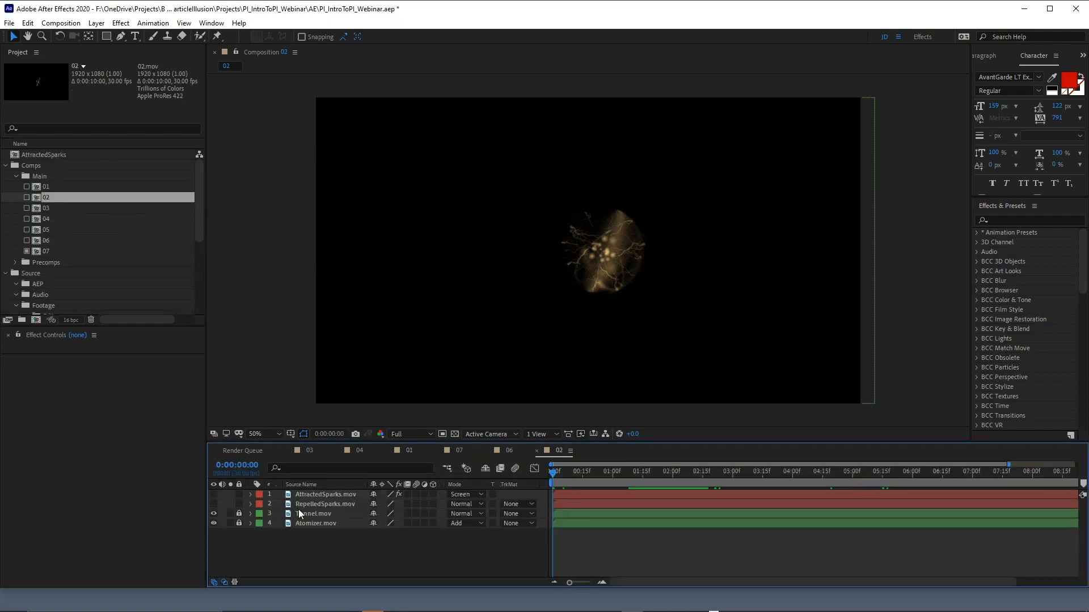
left_click_drag(594, 478, 668, 478)
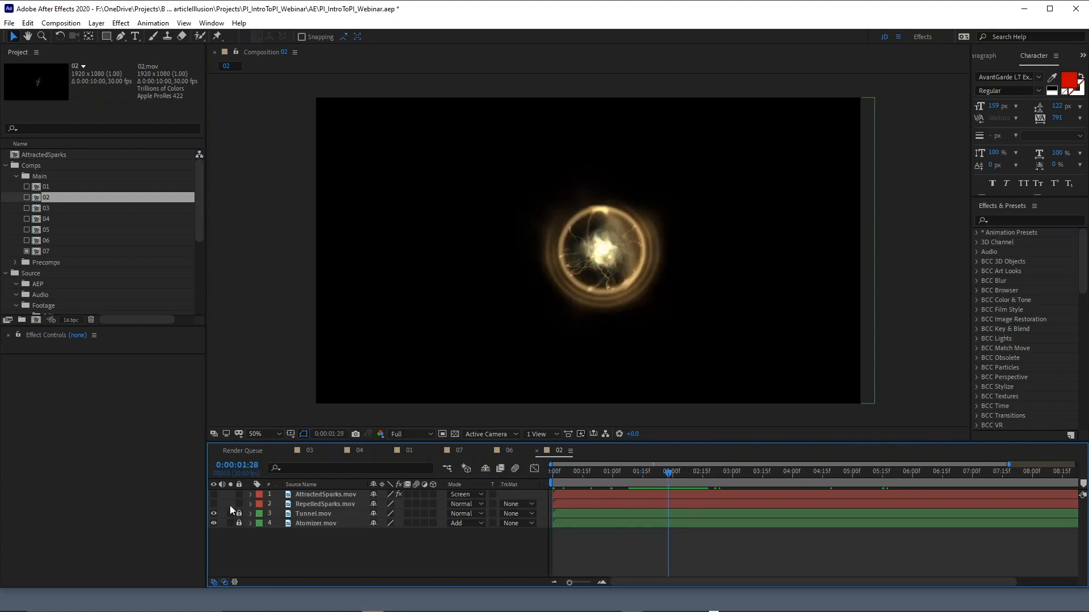
left_click(214, 504)
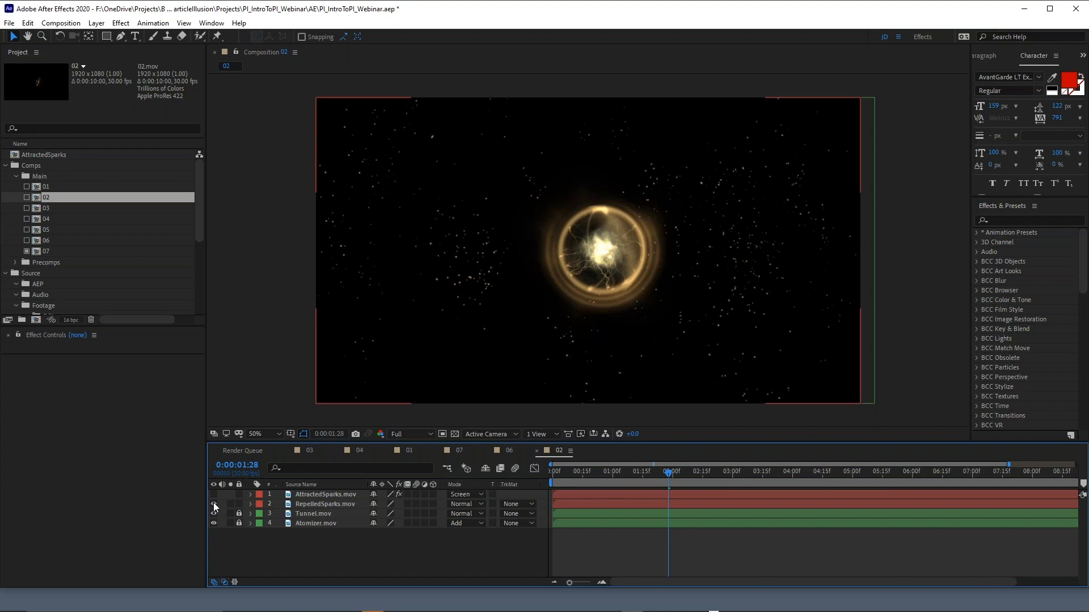
key("space")
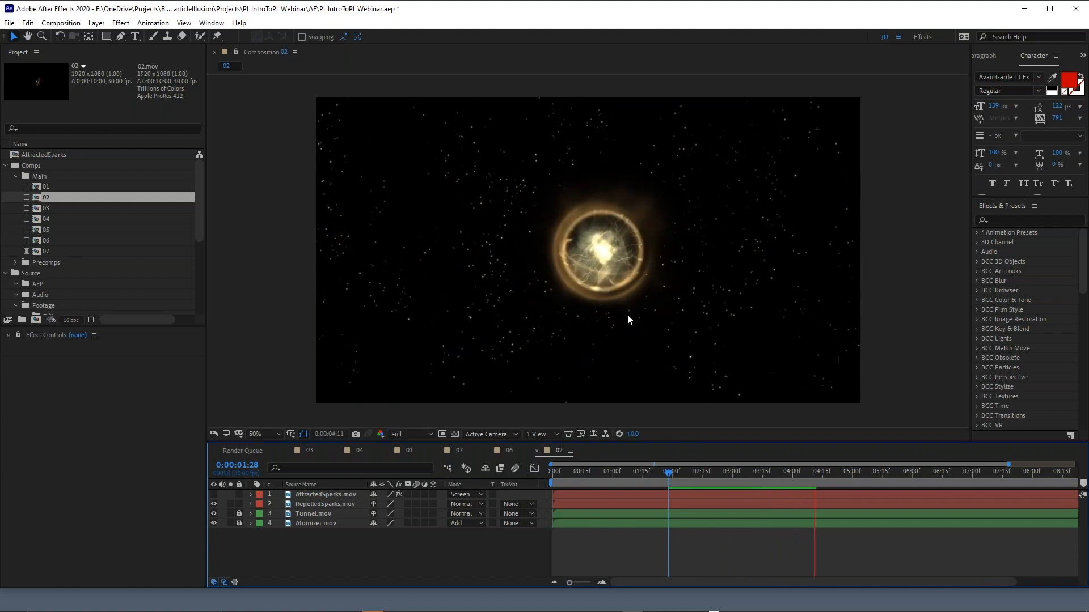
key("slash")
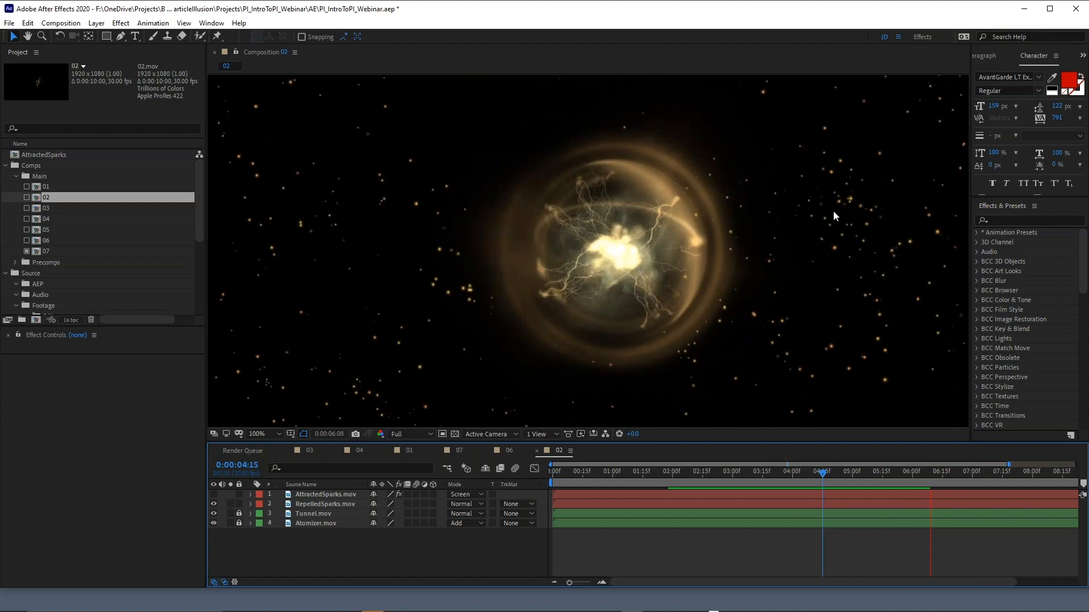
key("space")
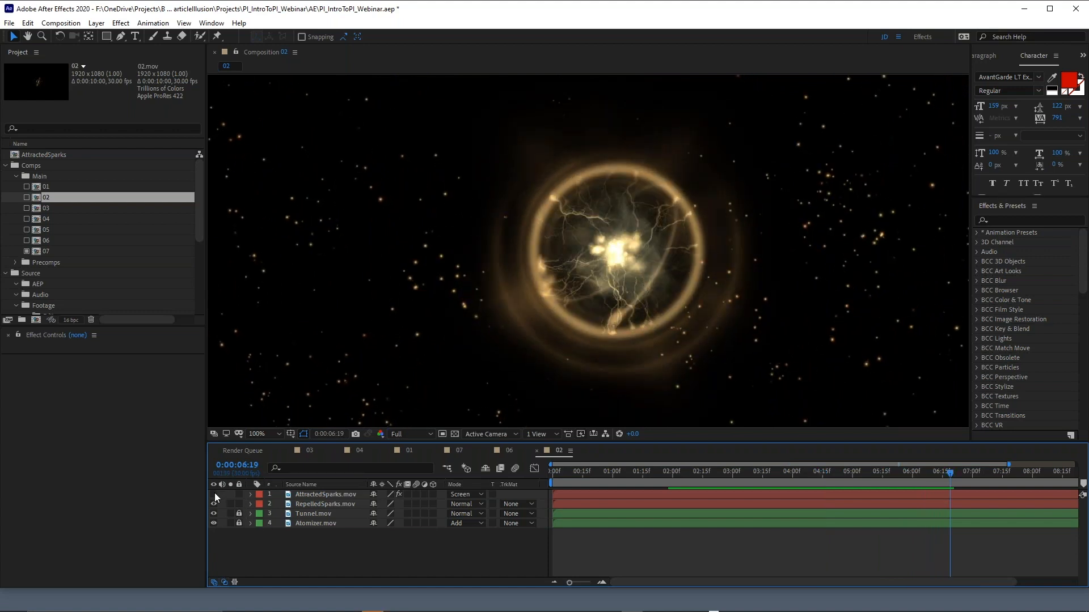
Show and preview the AttractedSparks.mov layer in composition 02, ending at 0:00:01:01, and turn on the composition's proxy
left_click(214, 494)
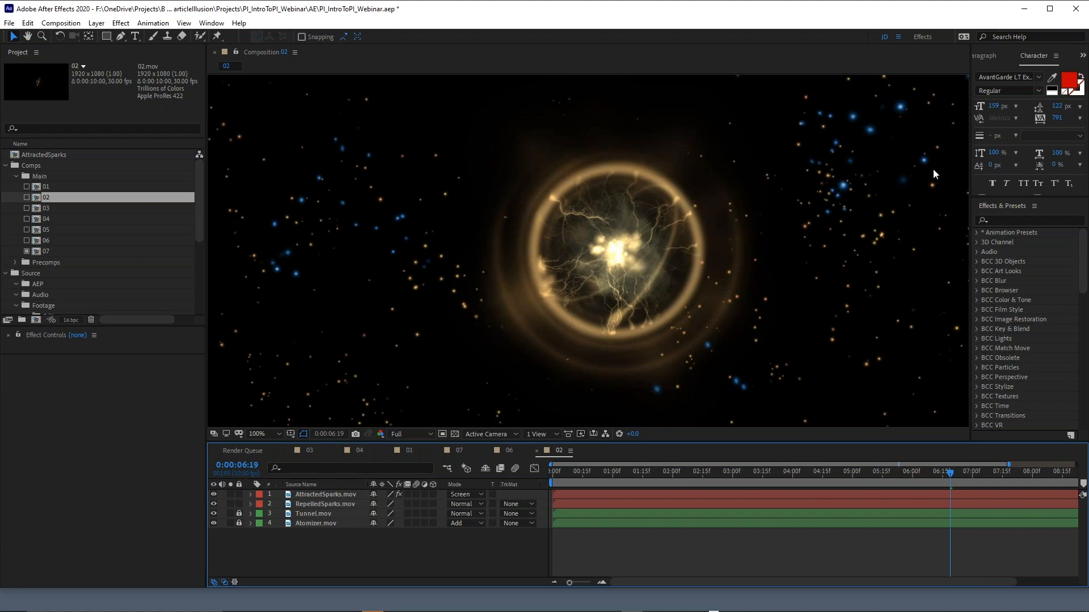
key("space")
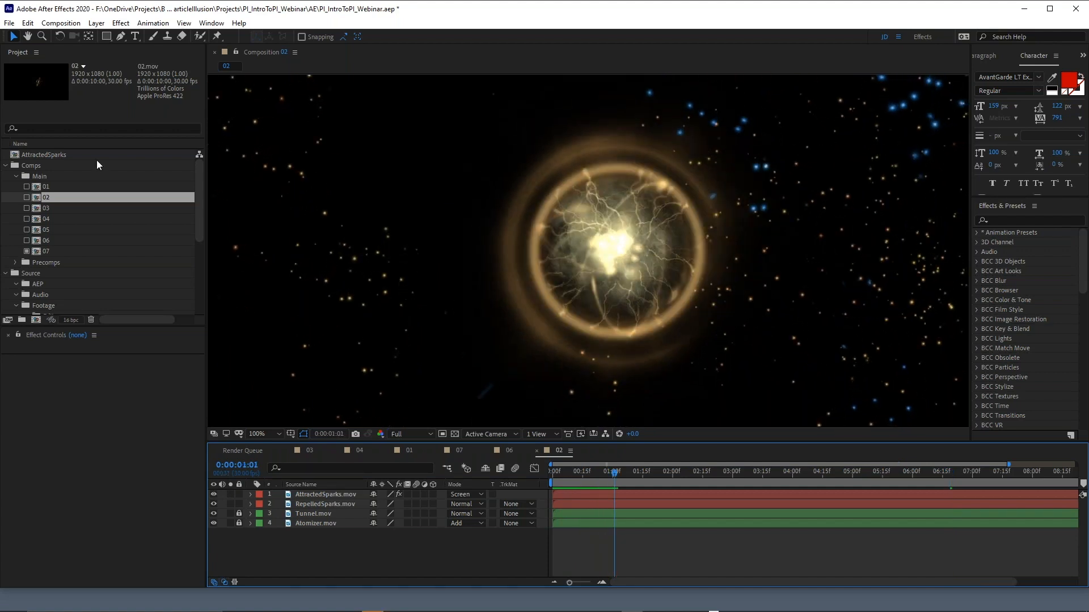
left_click(27, 197)
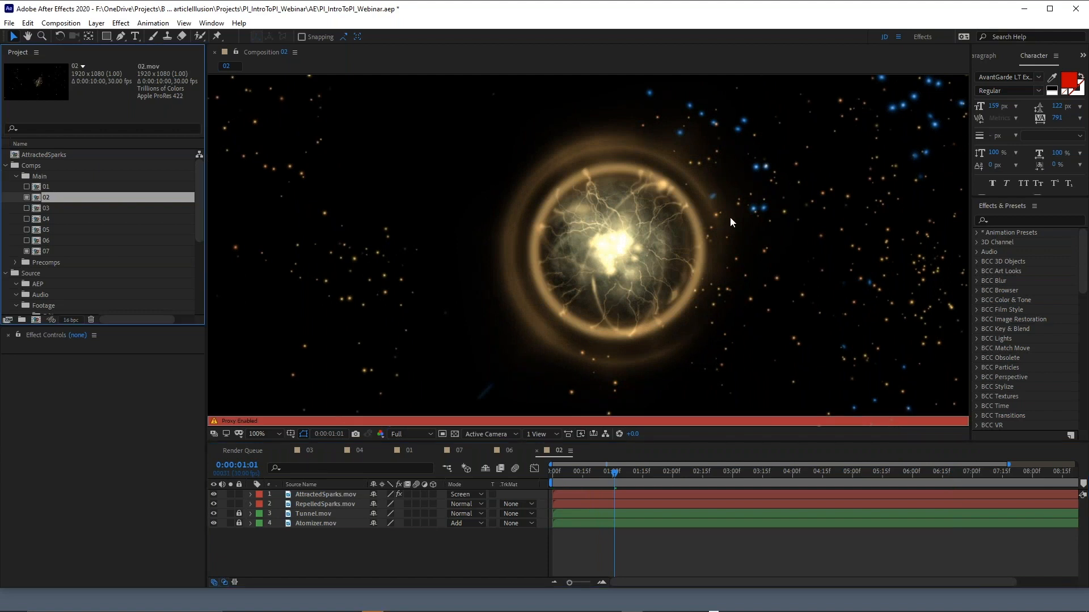
Play back composition 02 in the maximized viewer, stop it, and restore the workspace with the full frame visible at 50%
key("grave")
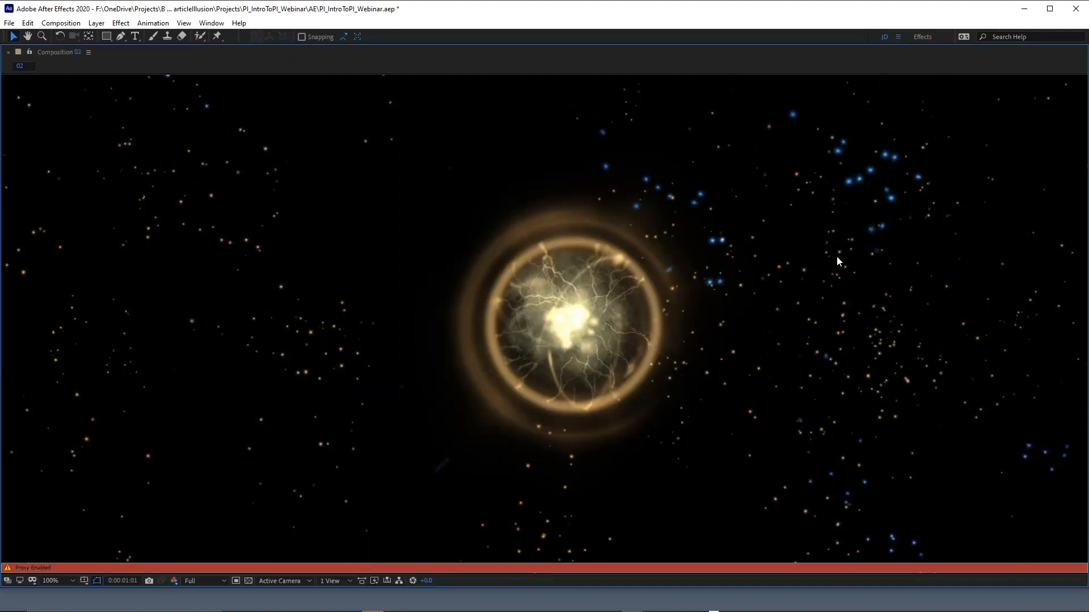
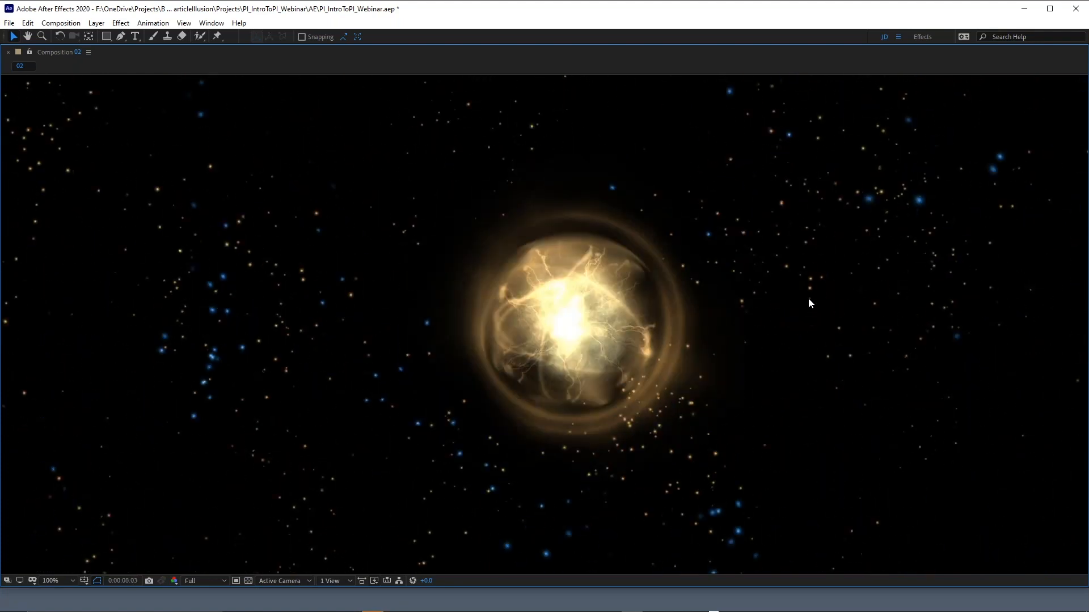
key("space")
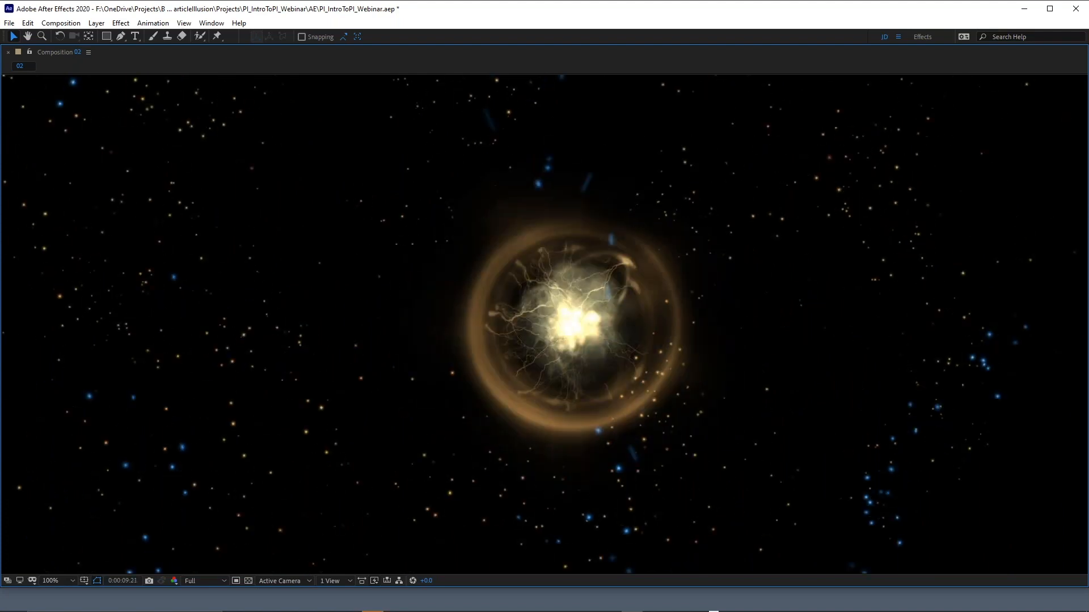
key("Tab")
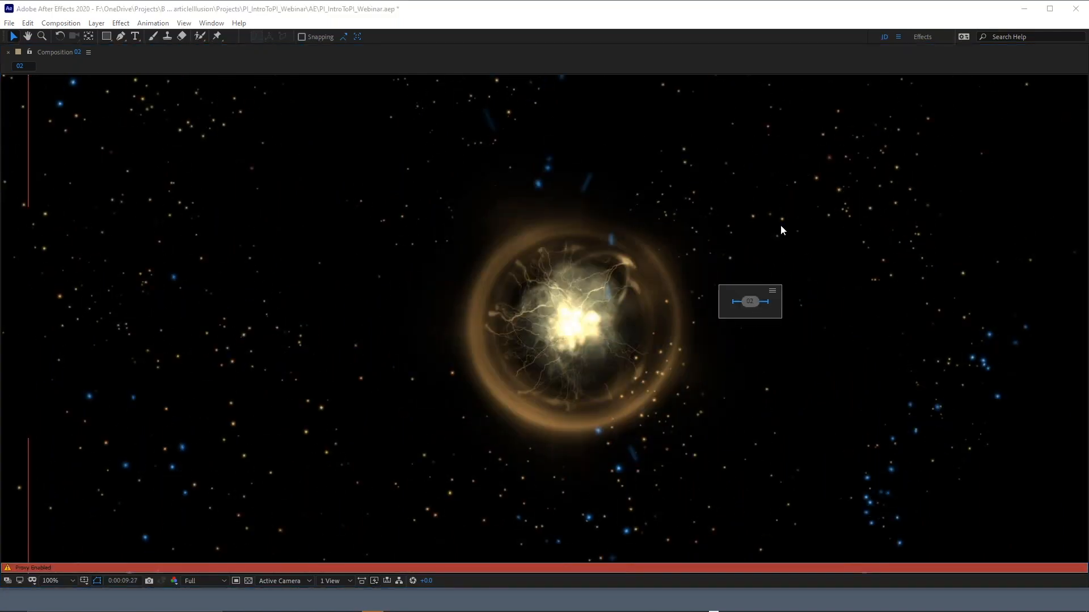
left_click(780, 225)
key("grave")
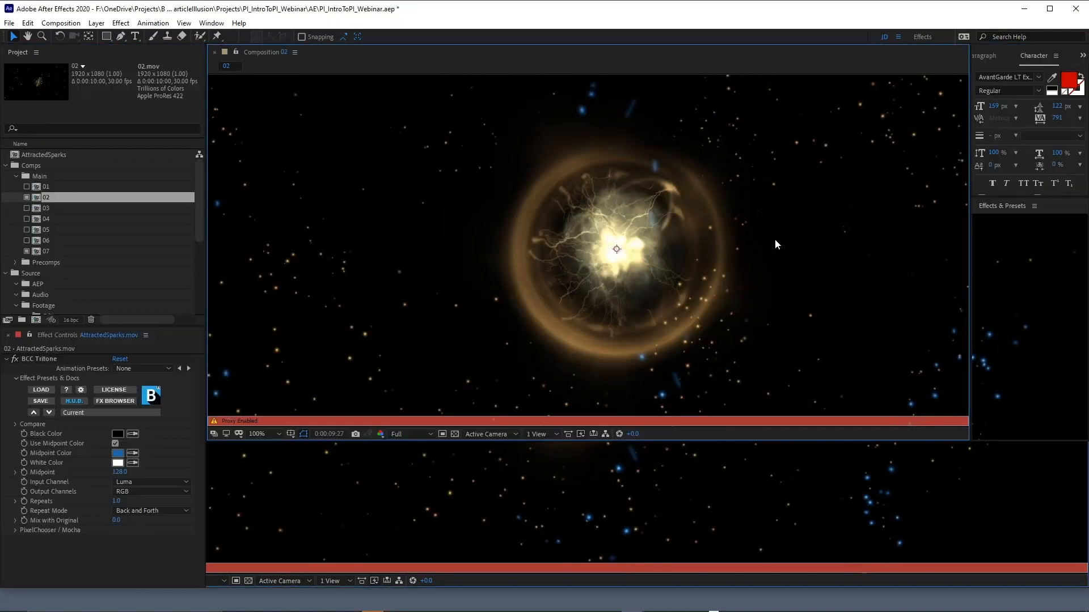
scroll(770, 214, "down", 3)
scroll(618, 318, "up", 2)
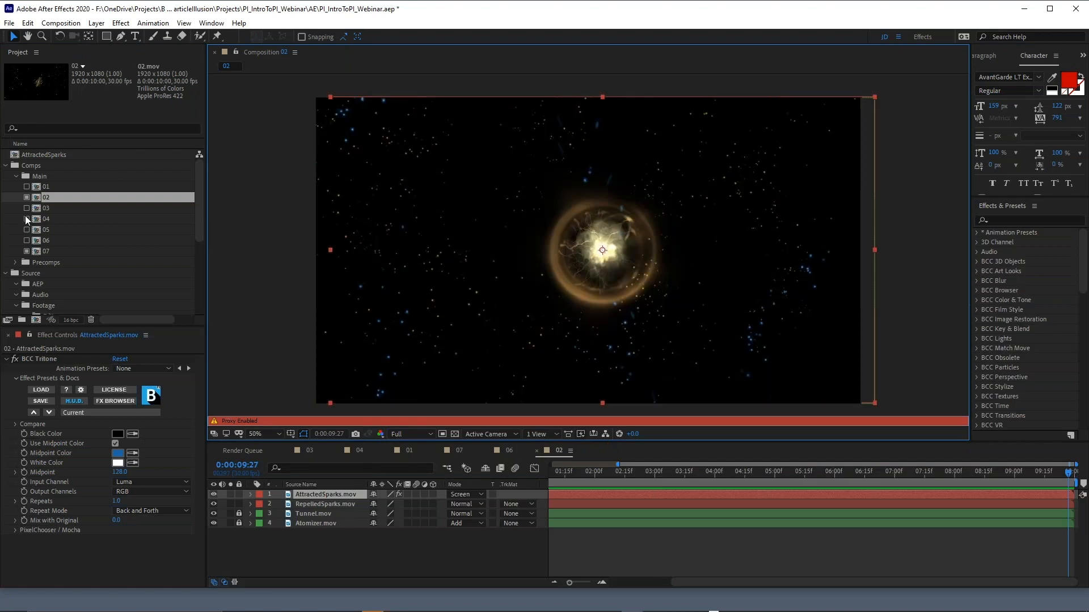
Open composition 03 and go into its nested ATMWithBlack composition
double_click(38, 208)
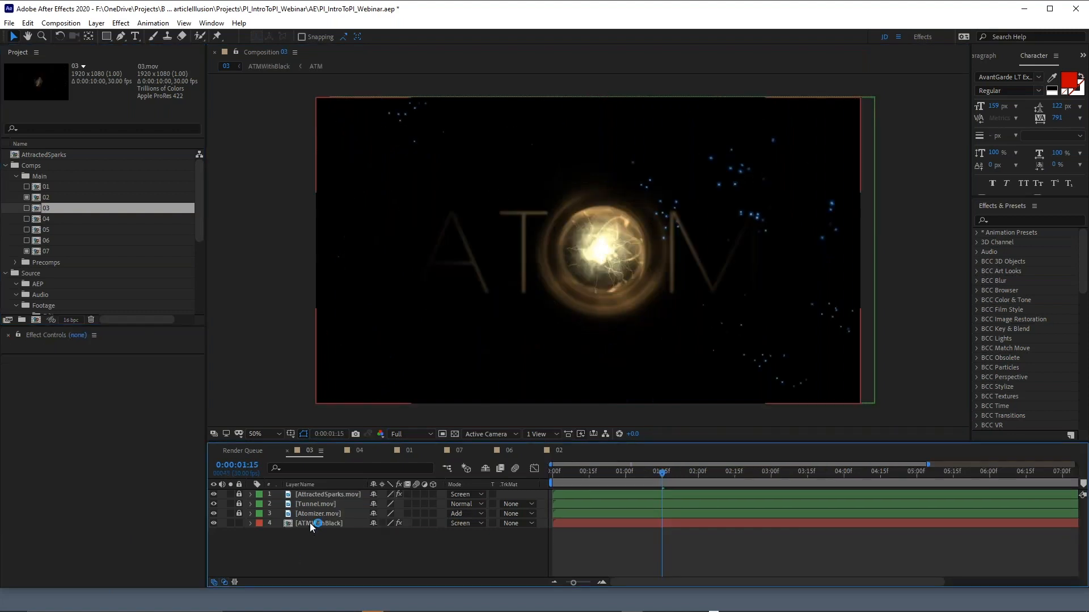
left_click(311, 522)
double_click(311, 521)
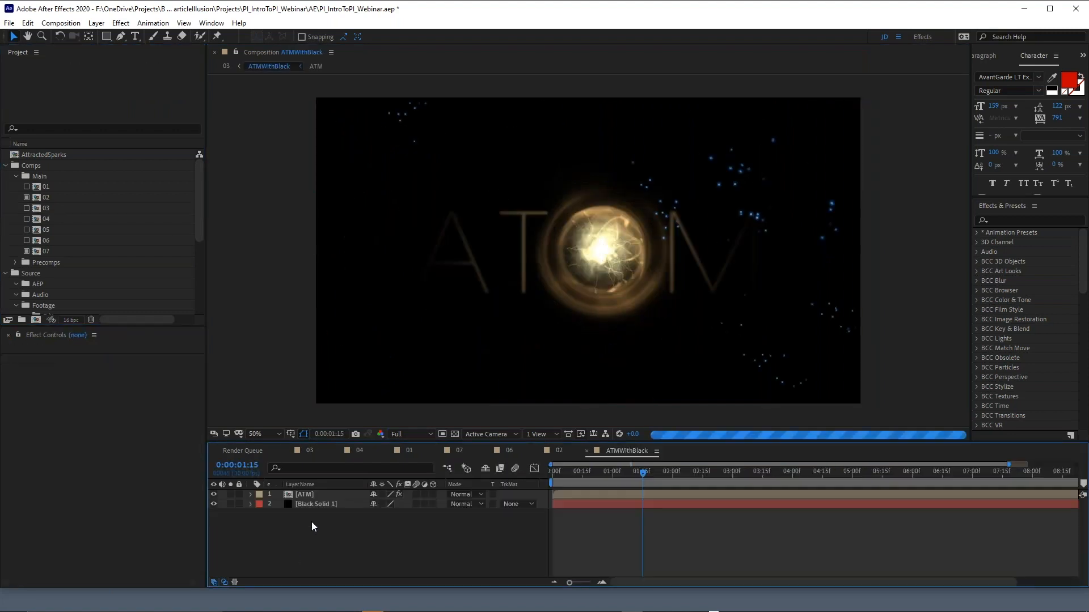
Open the nested ATM text composition and preview it at 100% magnification
left_click(310, 495)
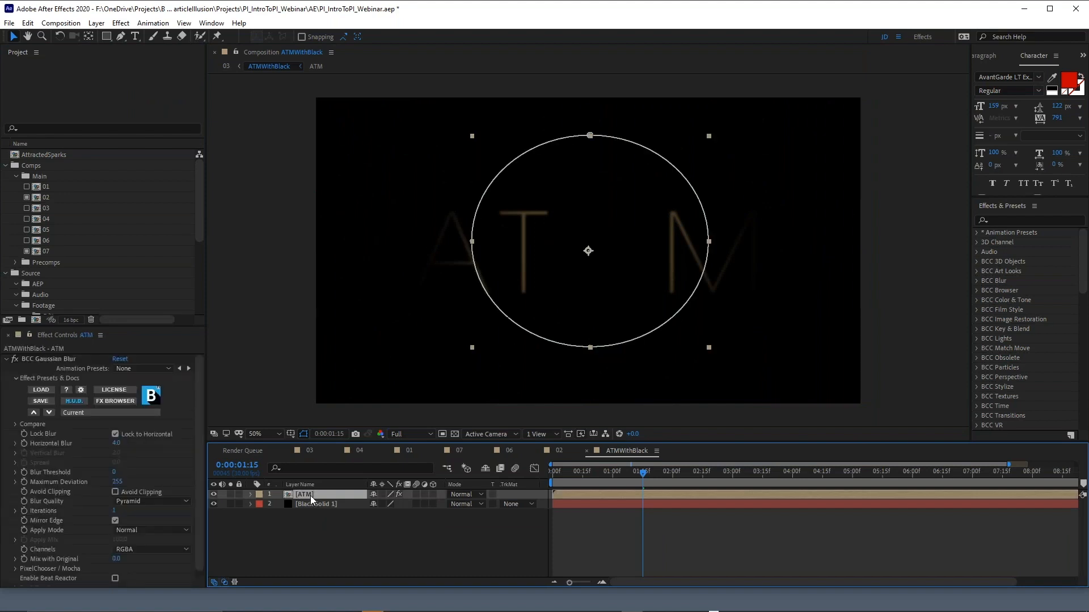
double_click(311, 495)
key("space")
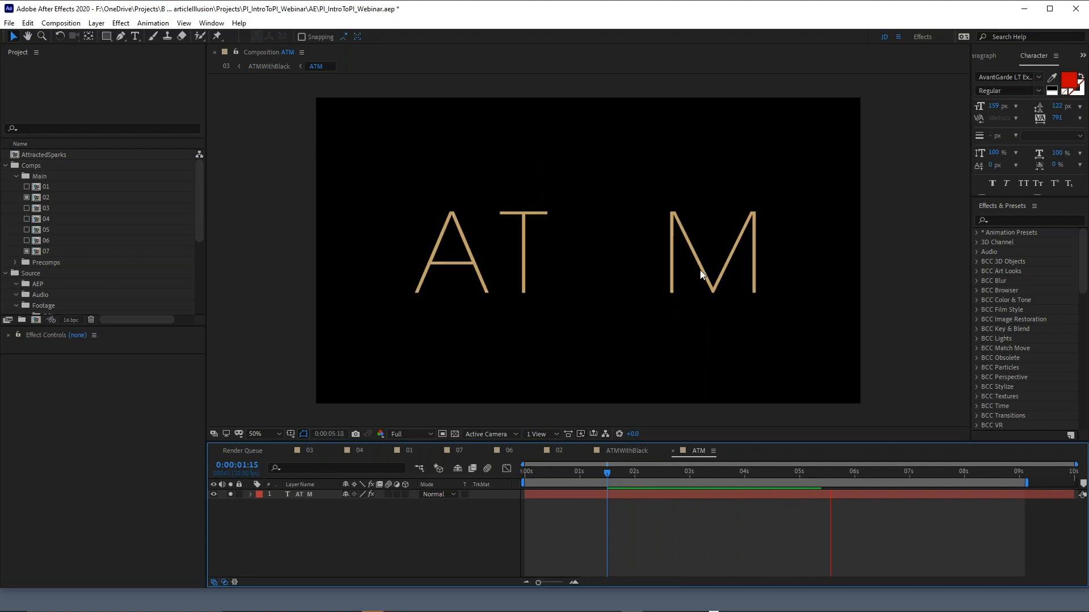
key("slash")
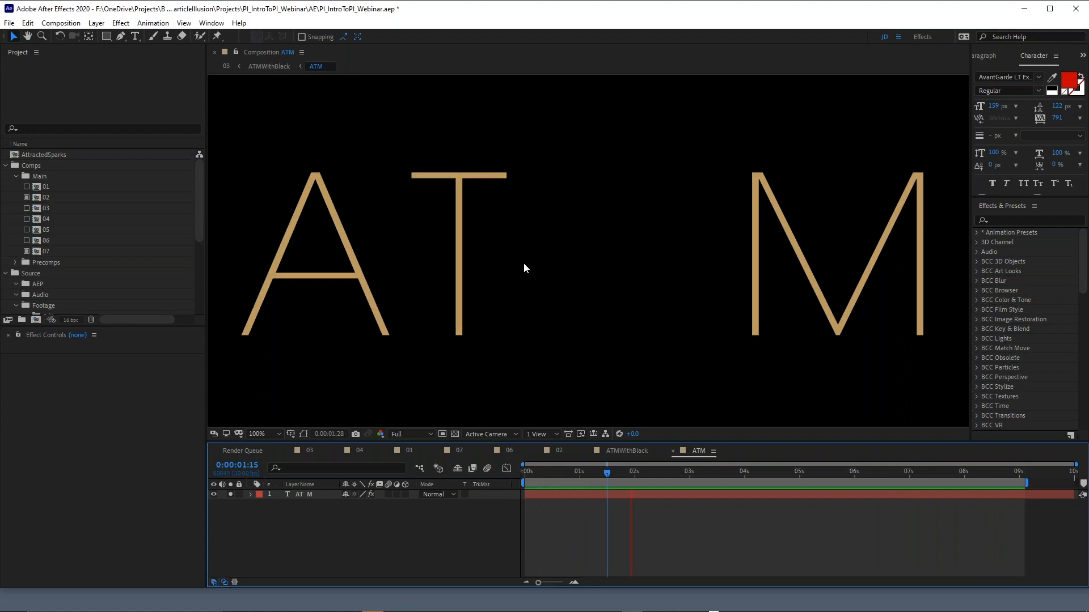
key("space")
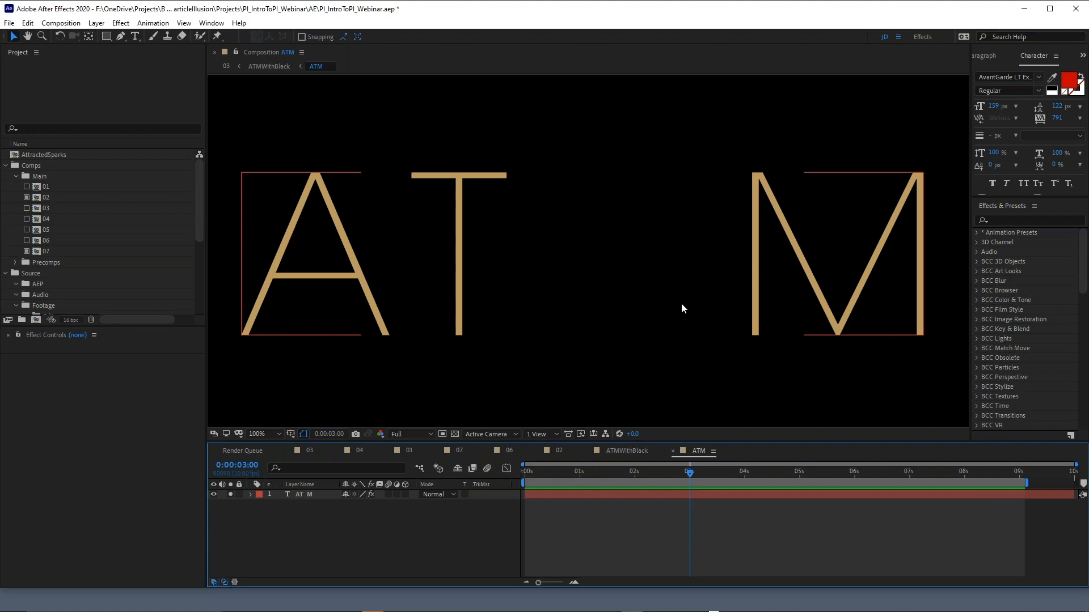
Return to ATMWithBlack, hide the Black Solid 1 layer, and check the text against the transparency grid
key("shift+Escape")
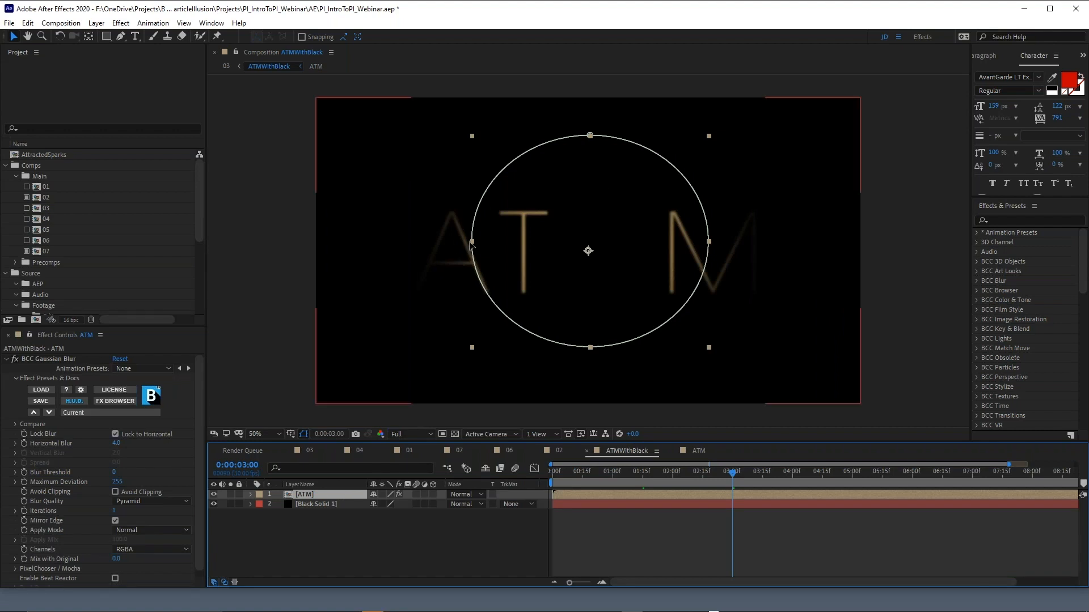
left_click(454, 435)
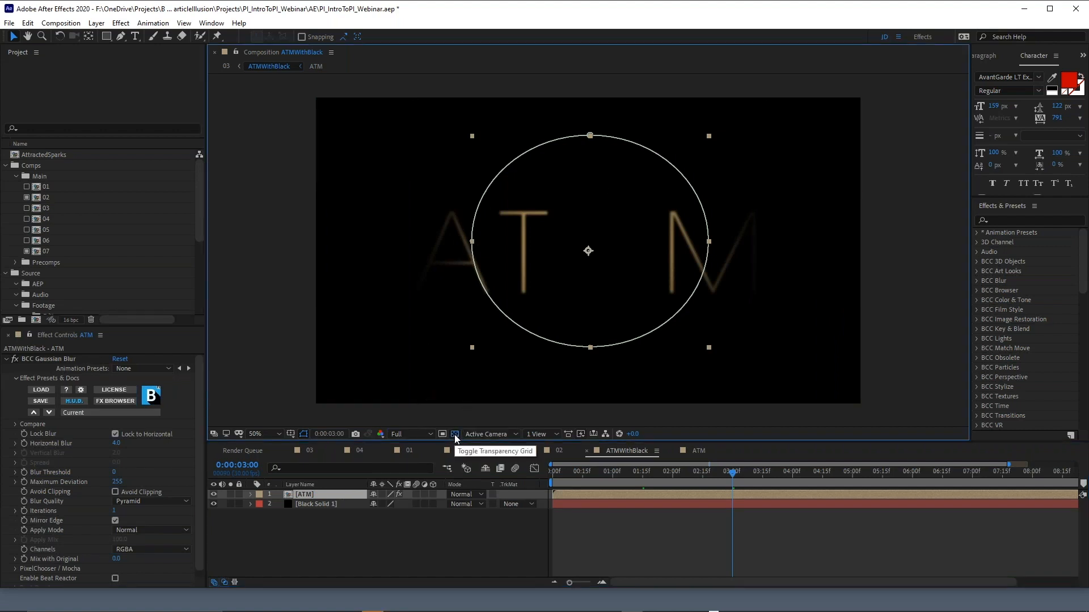
left_click(315, 503)
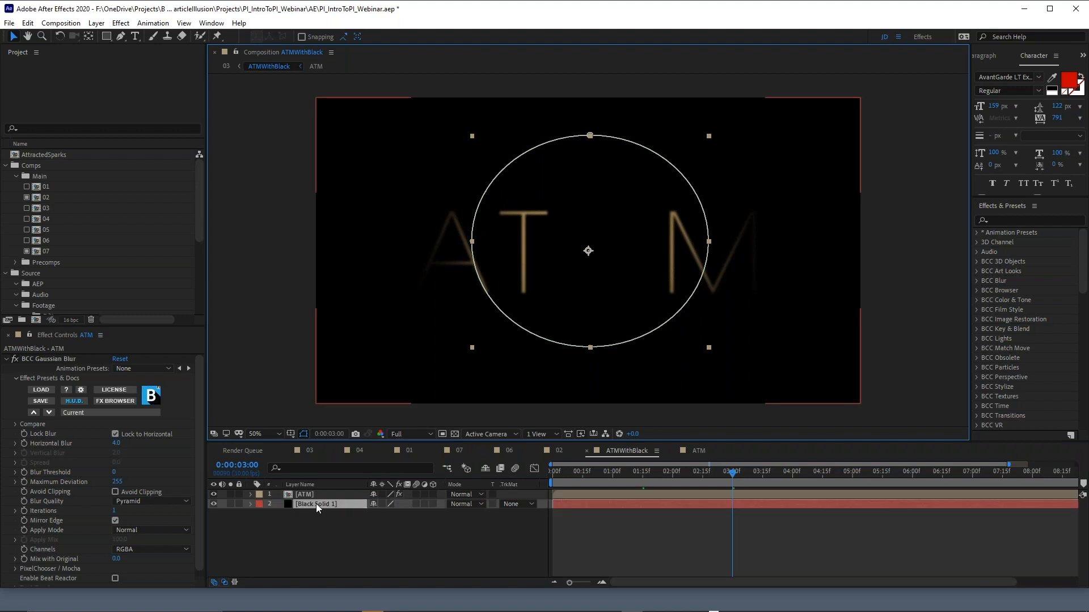
left_click(214, 504)
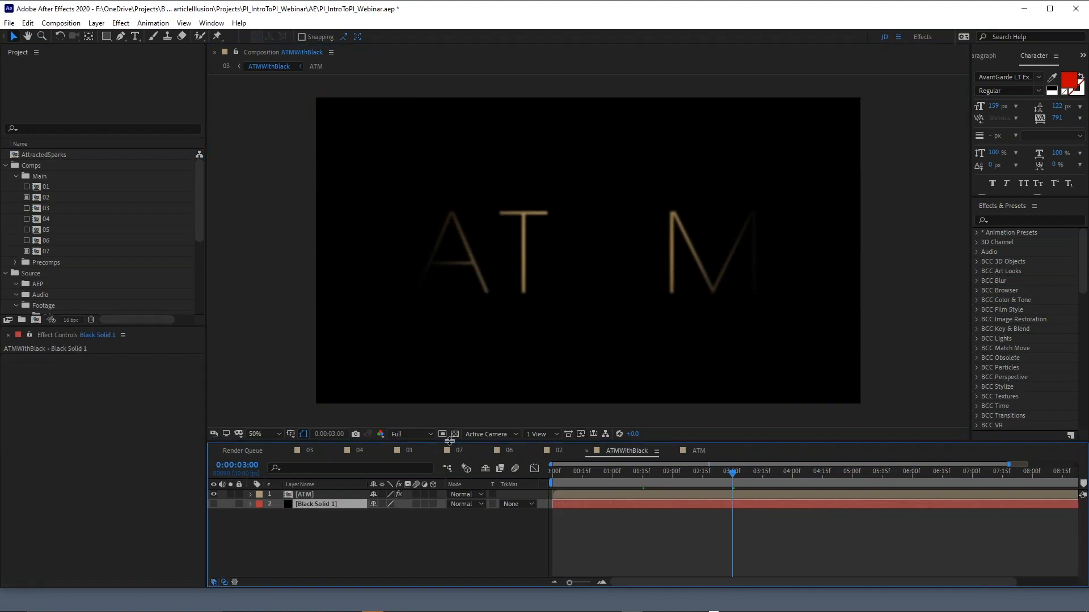
left_click(455, 435)
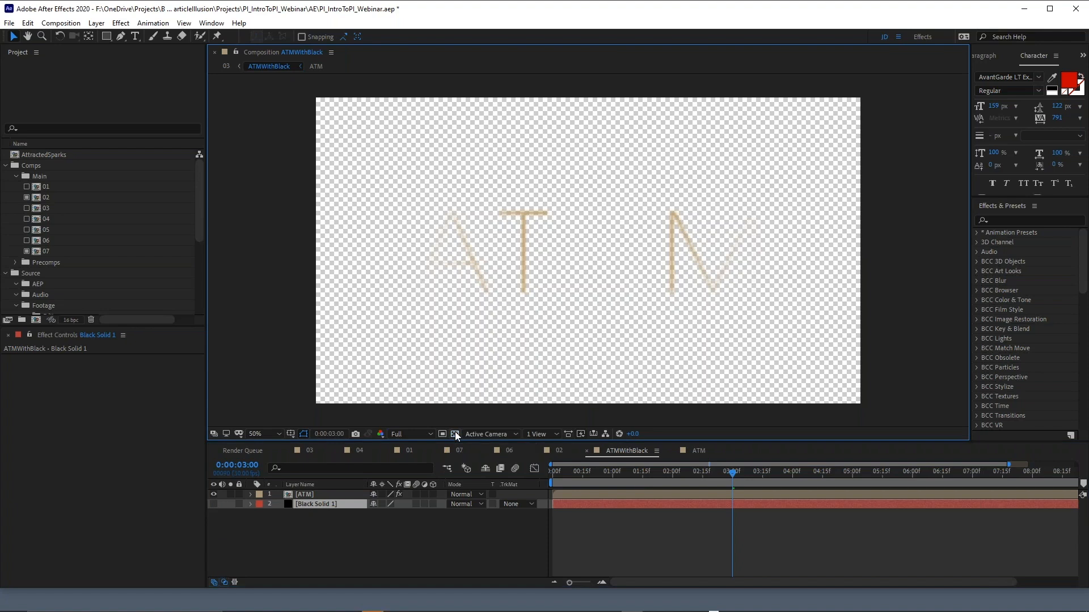
left_click(455, 435)
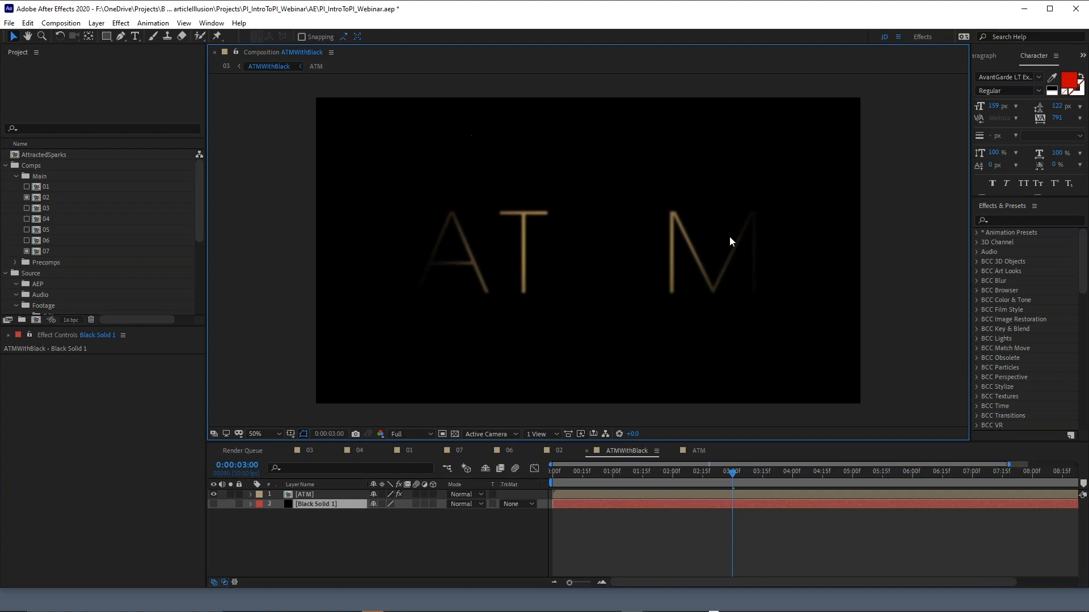
Reveal the BCC Gaussian Blur on the ATM layer and compare the text at 100% with the blur off and on
left_click(311, 494)
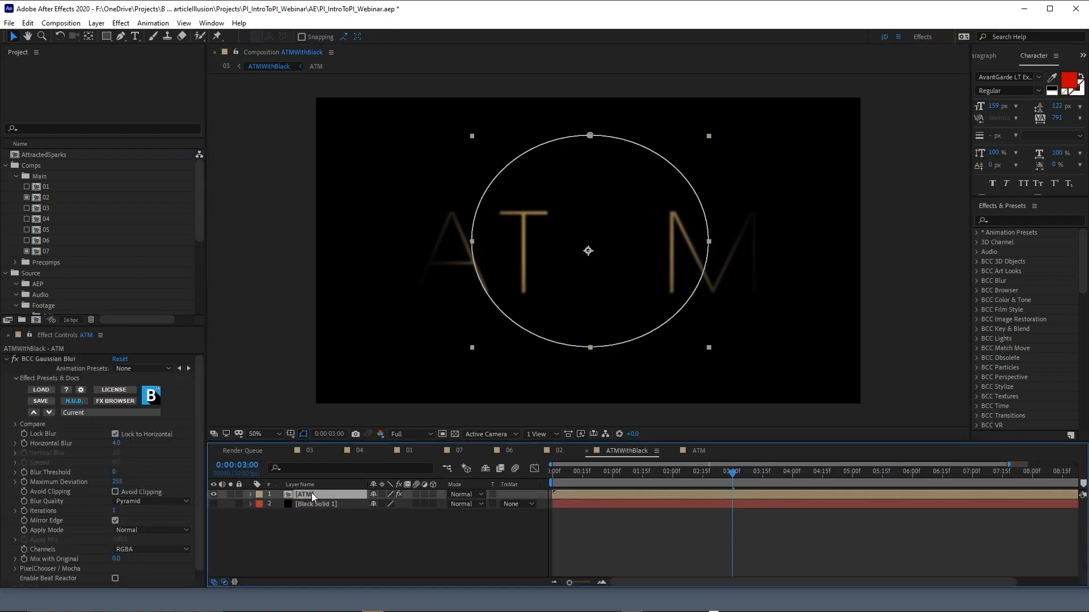
key("e")
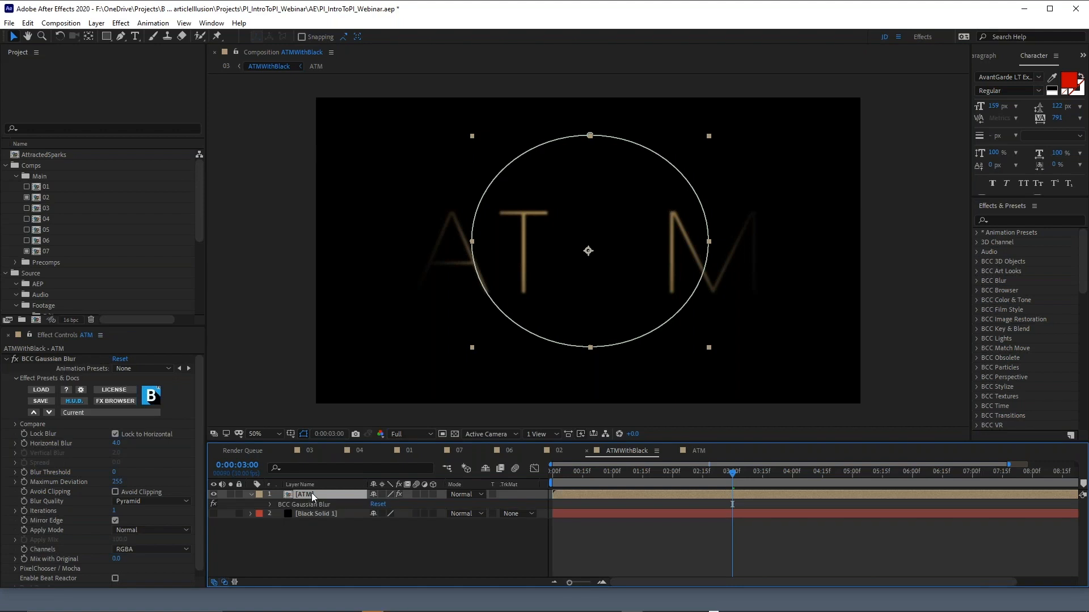
left_click(309, 503)
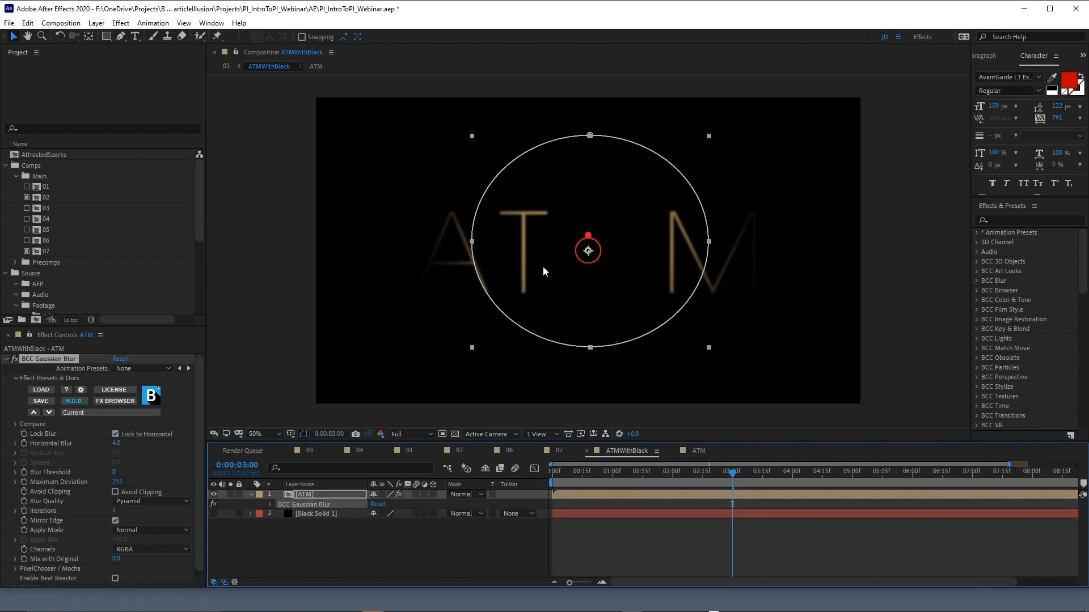
key("slash")
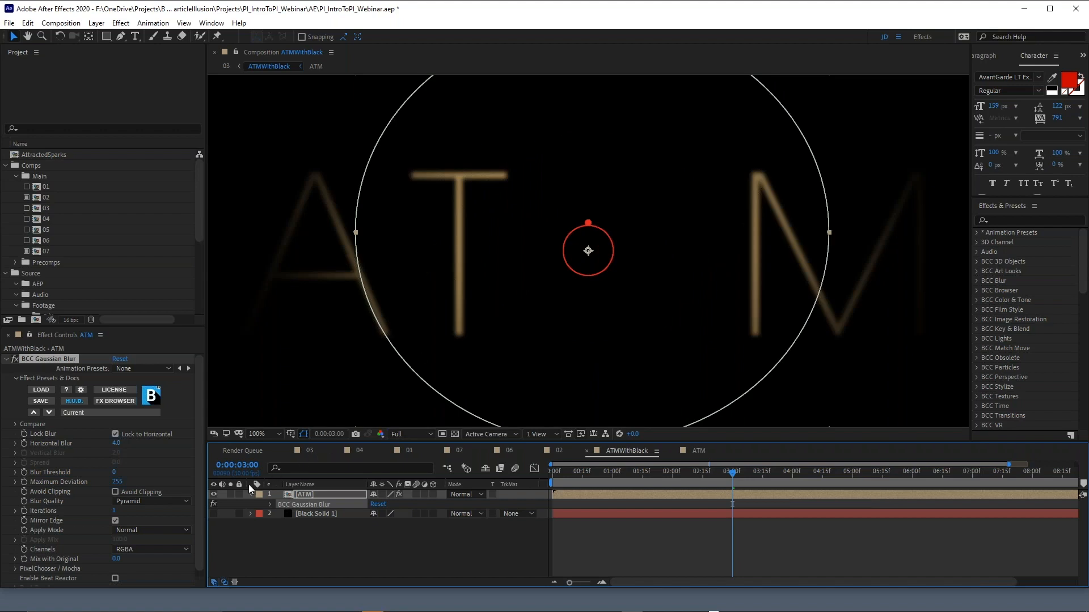
left_click(213, 504)
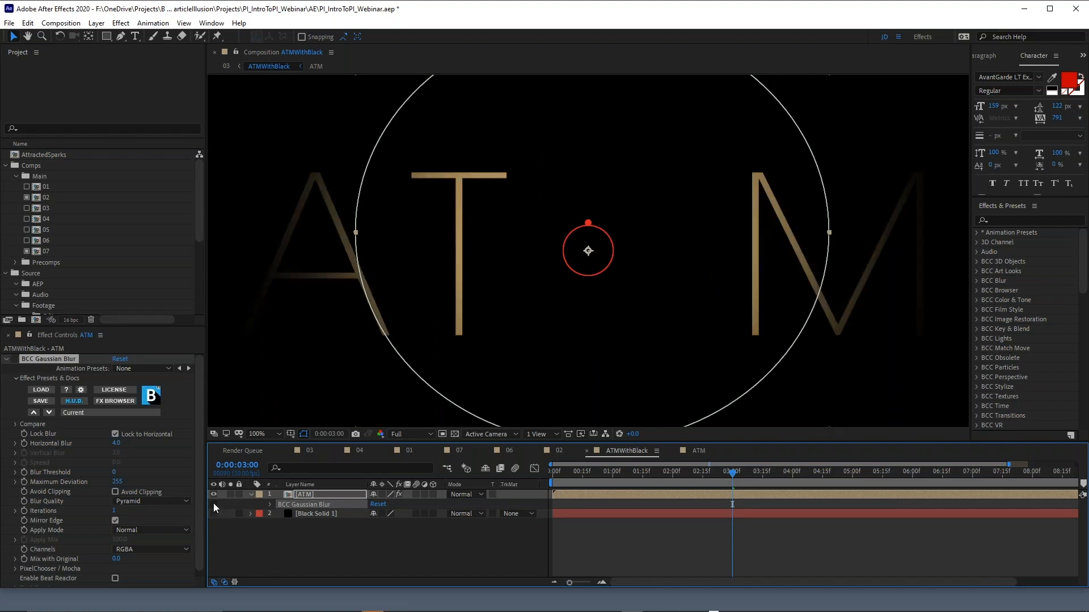
left_click(213, 503)
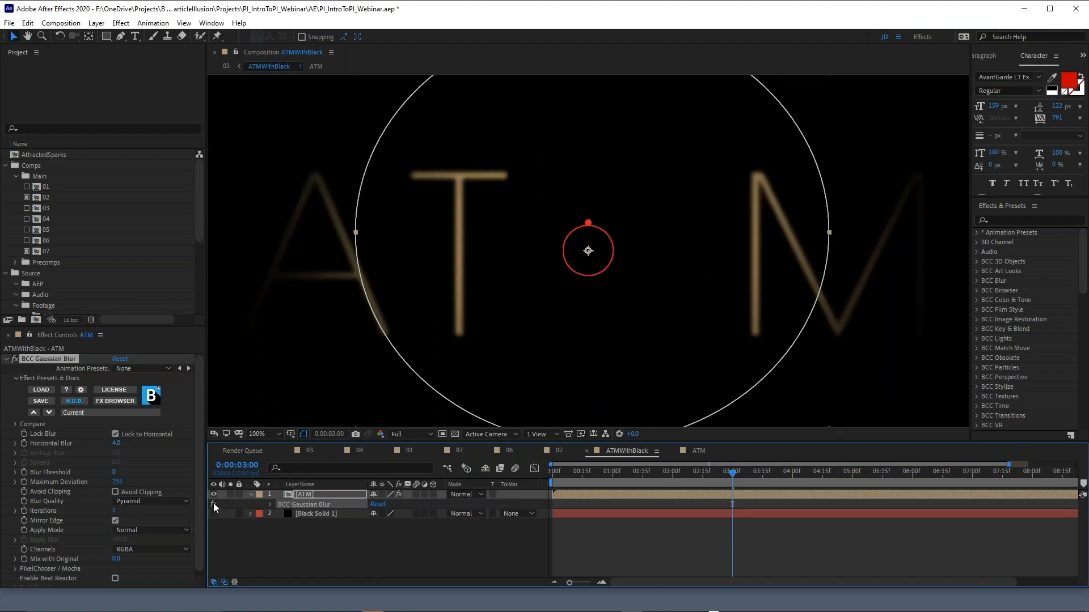
key("comma")
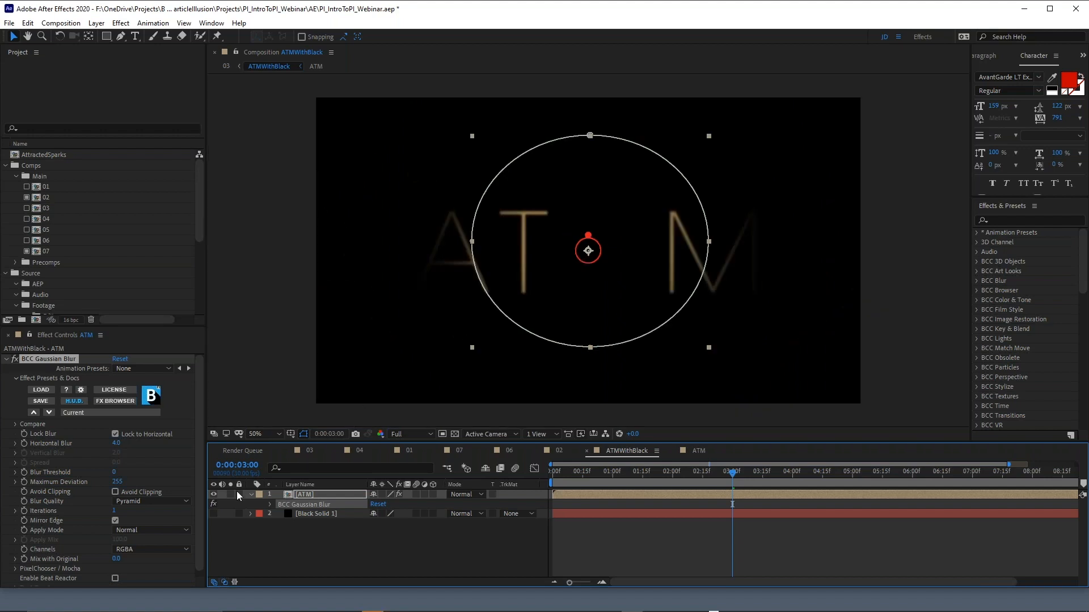
left_click(252, 493)
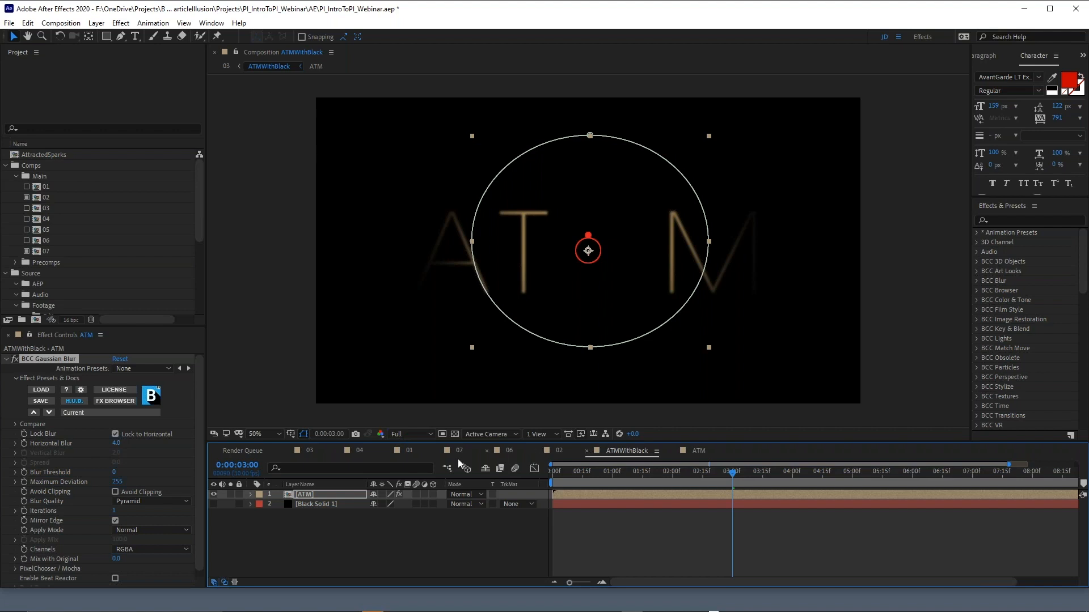
Go back to composition 03, show all the effect settings of ATMWithBlack, and enable its BCC Particle Illusion effect
left_click(309, 449)
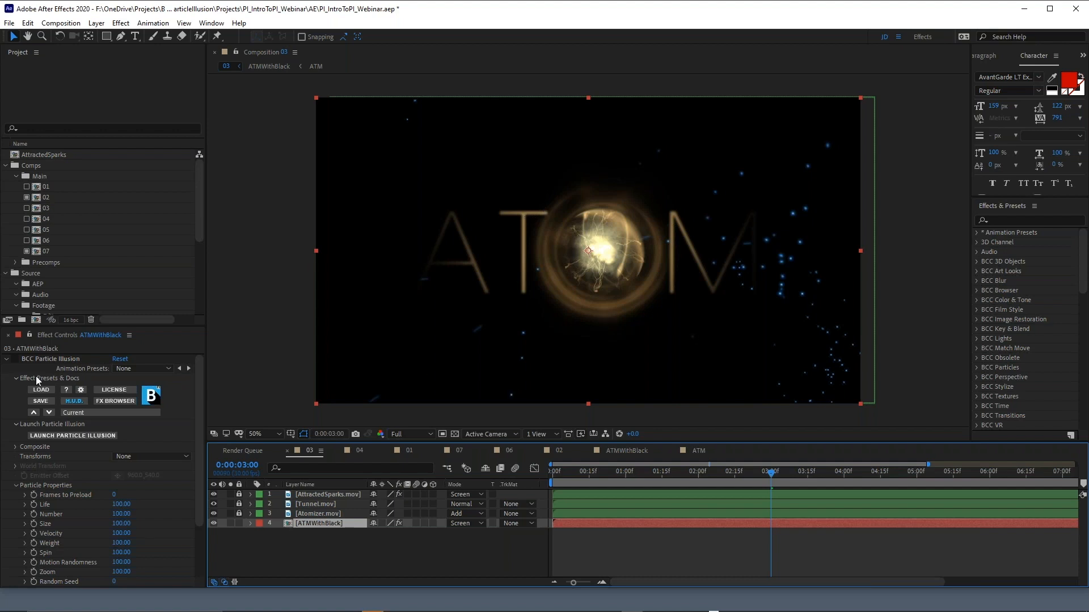
left_click(47, 358)
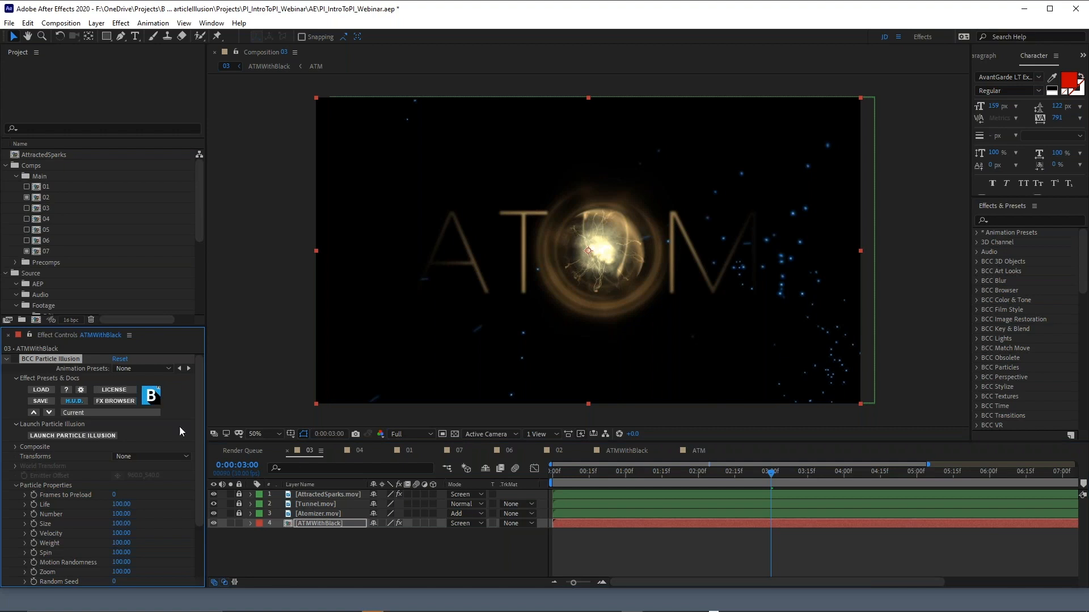
left_click_drag(49, 326, 56, 226)
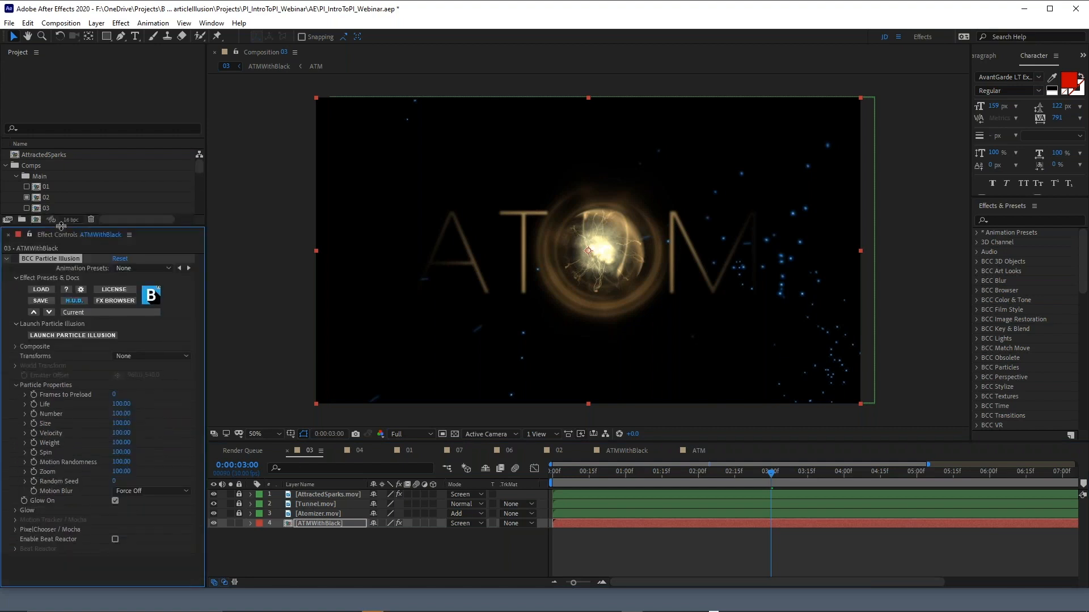
left_click(15, 259)
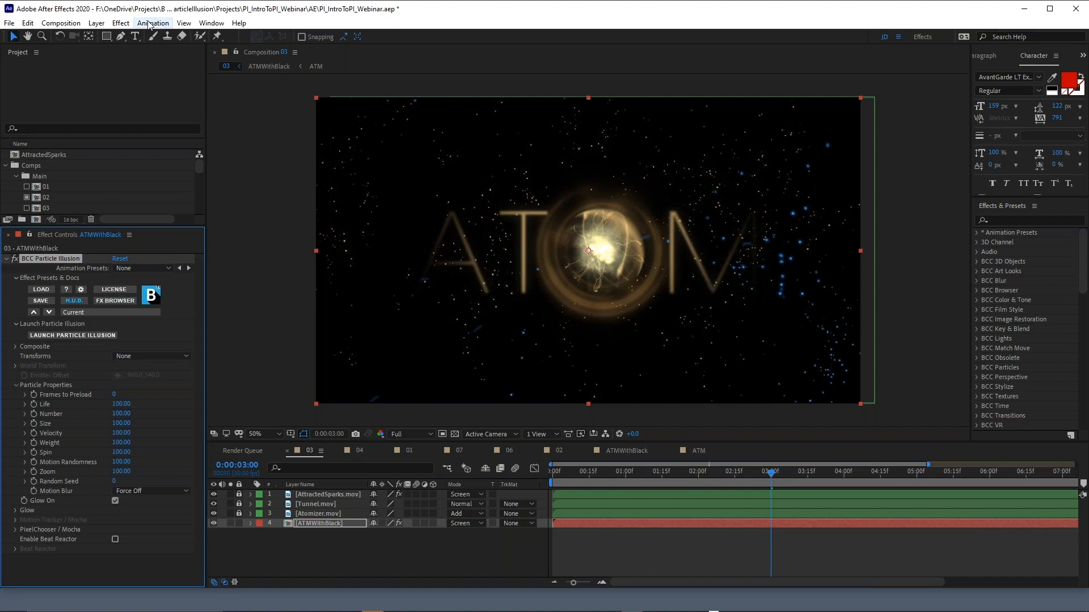
left_click(121, 23)
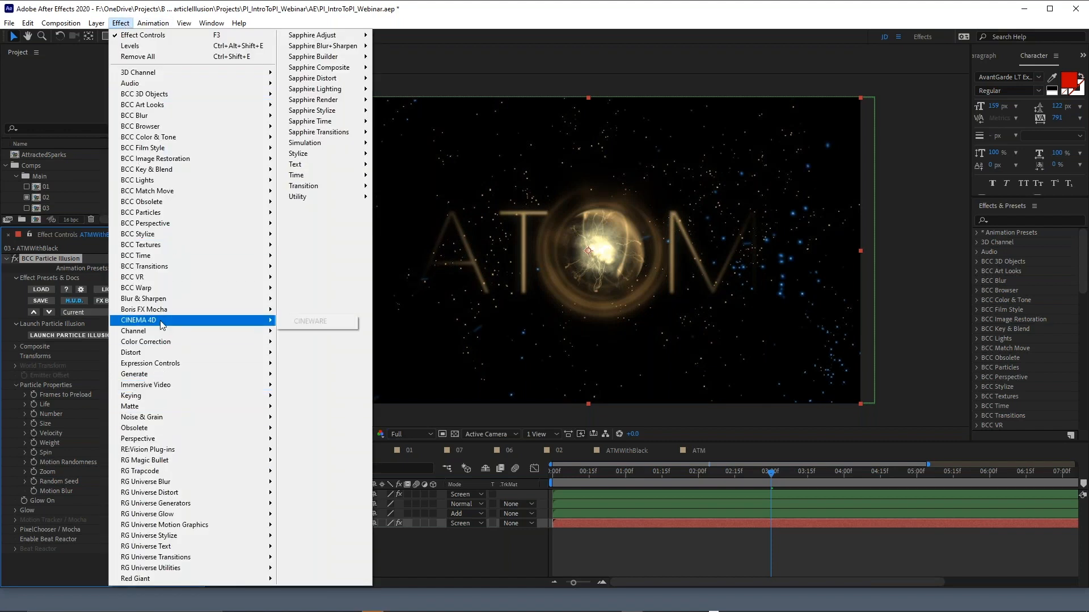
mouse_move(171, 247)
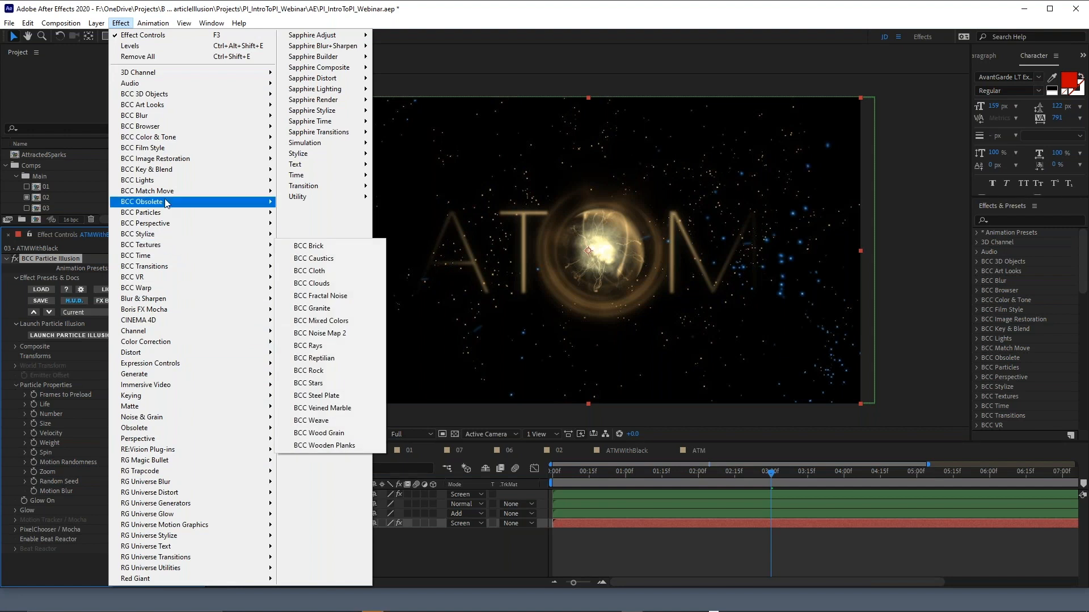
mouse_move(166, 214)
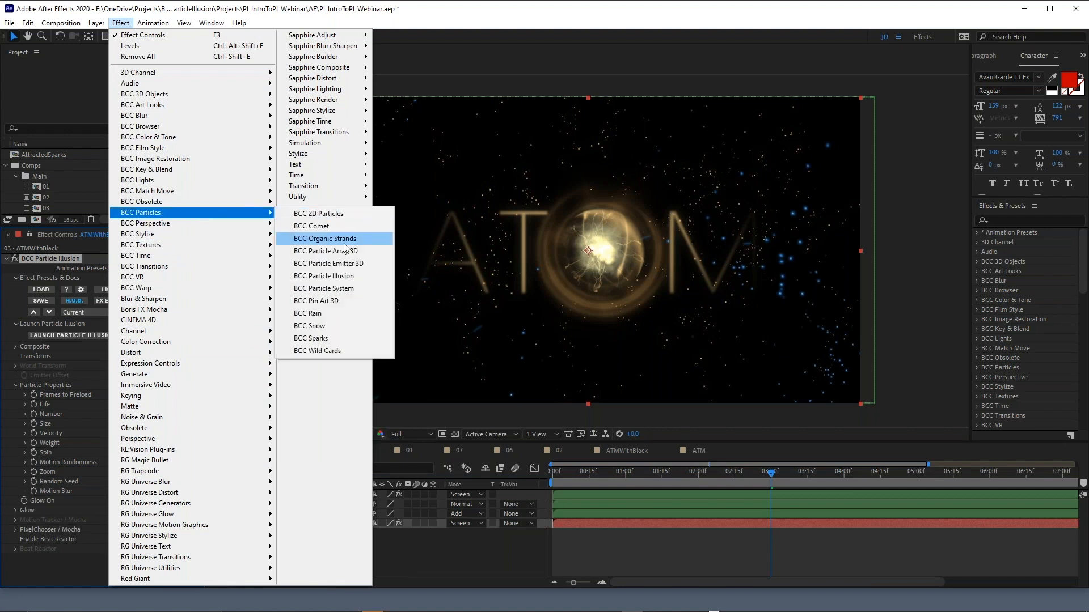
left_click(351, 277)
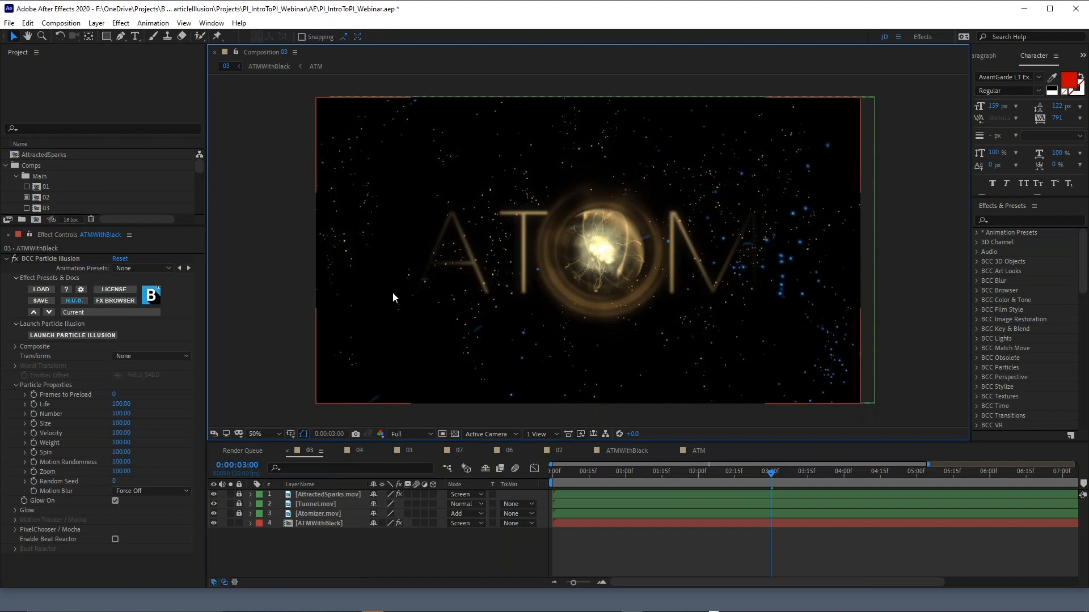
Launch the Particle Illusion editor from the effect on the ATMWithBlack layer
left_click(79, 336)
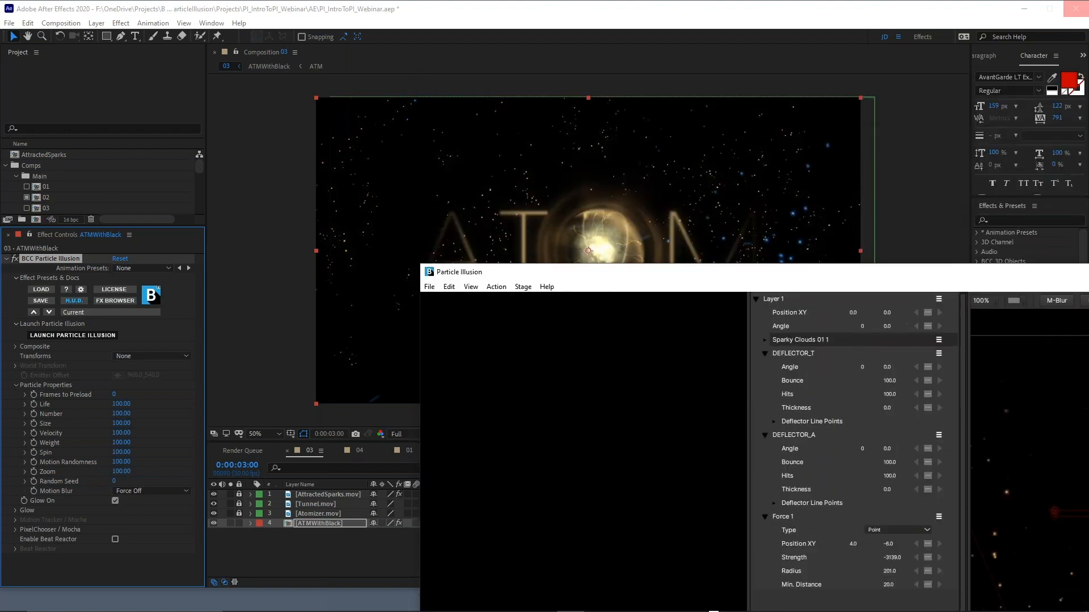
Move and enlarge the Particle Illusion window to fill the screen, load the Edit layout and view the stage at 100%
left_click_drag(907, 311, 503, 20)
left_click_drag(699, 189, 1086, 206)
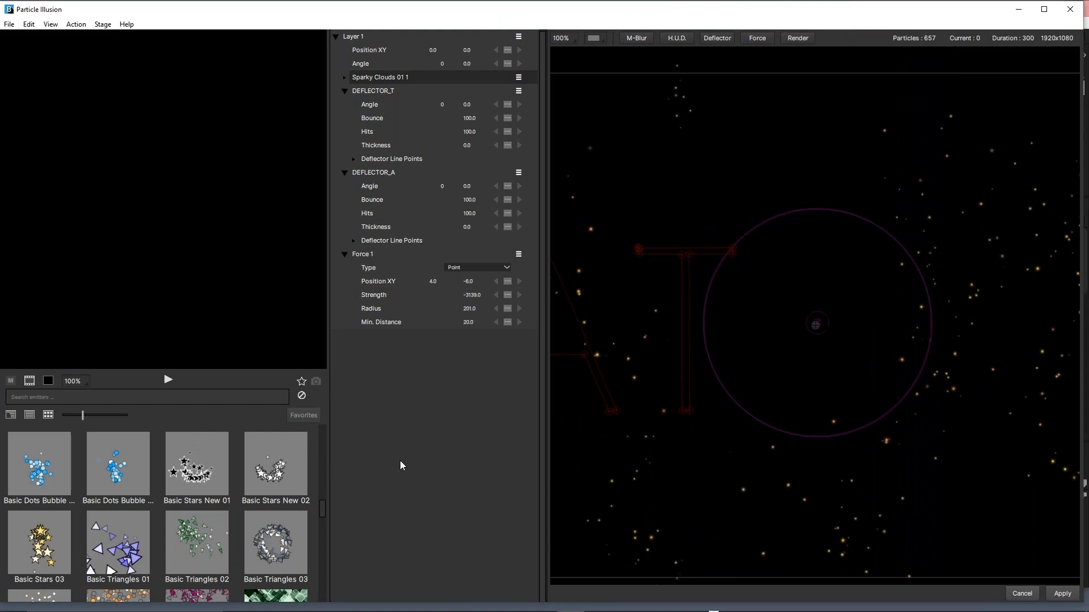
left_click(55, 26)
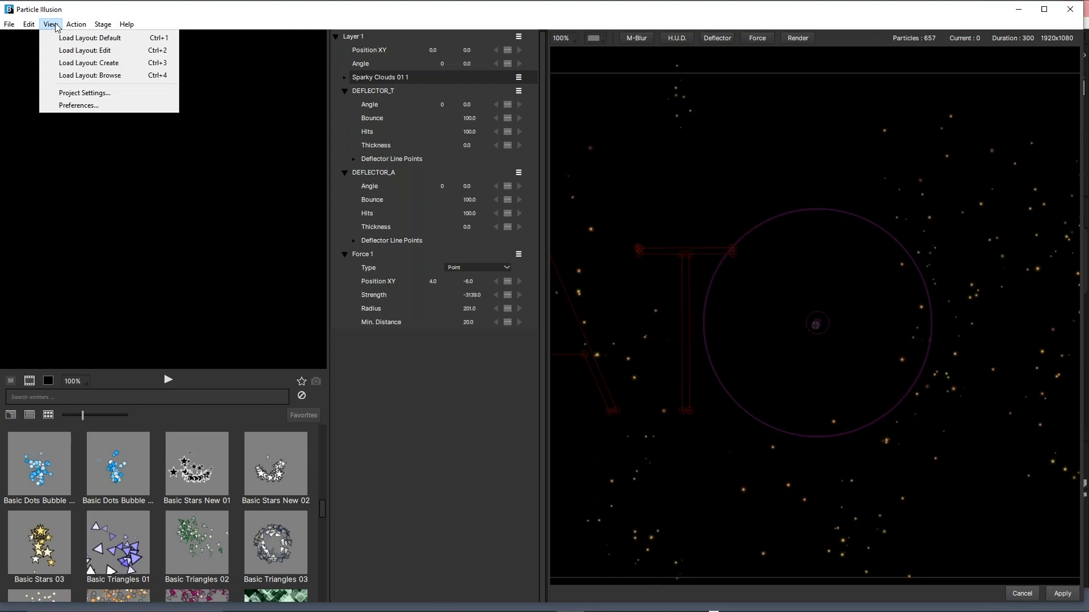
left_click(76, 50)
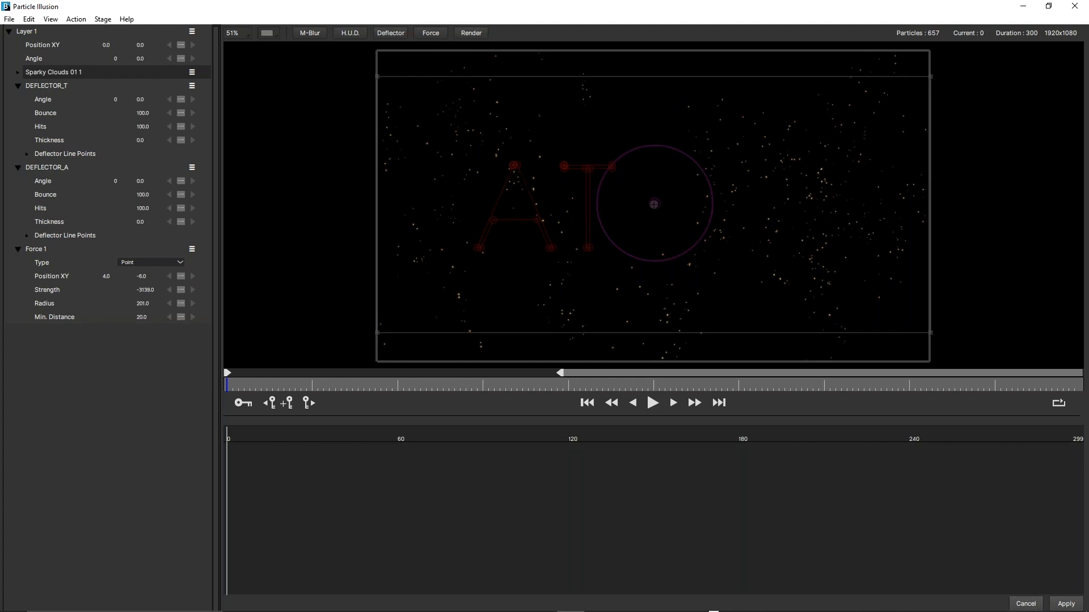
scroll(543, 178, "up", 1)
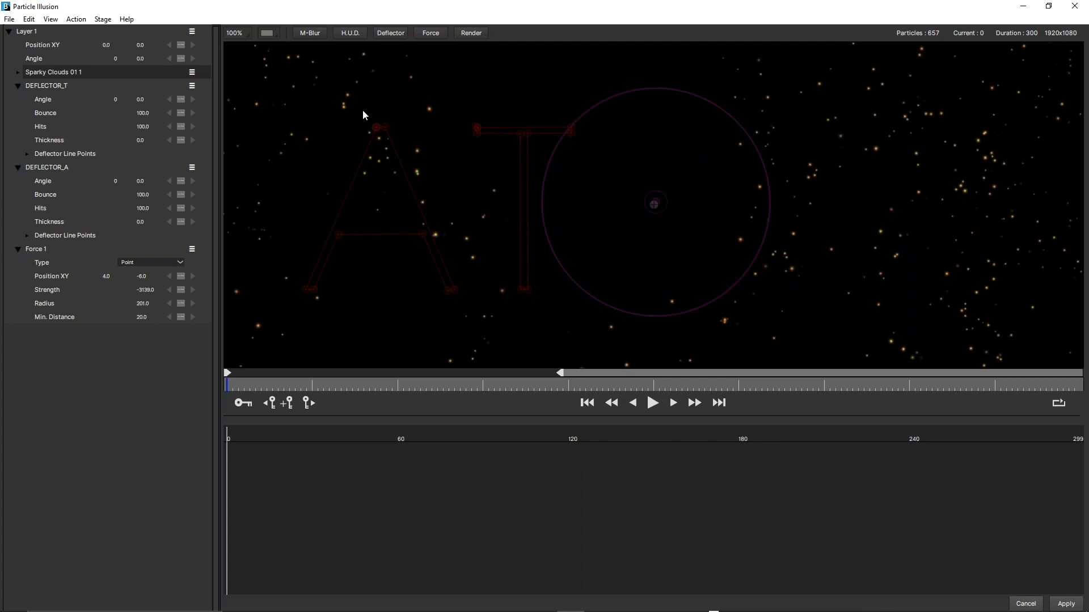
Try compositing the preview over the source video and over the source frame, and return it to black
left_click(269, 33)
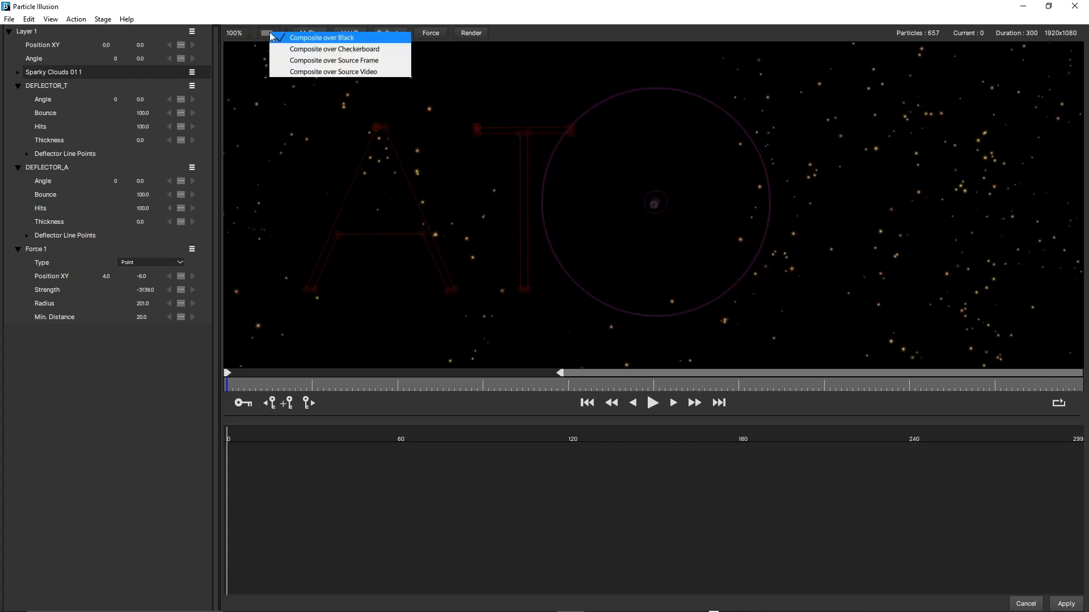
left_click(322, 70)
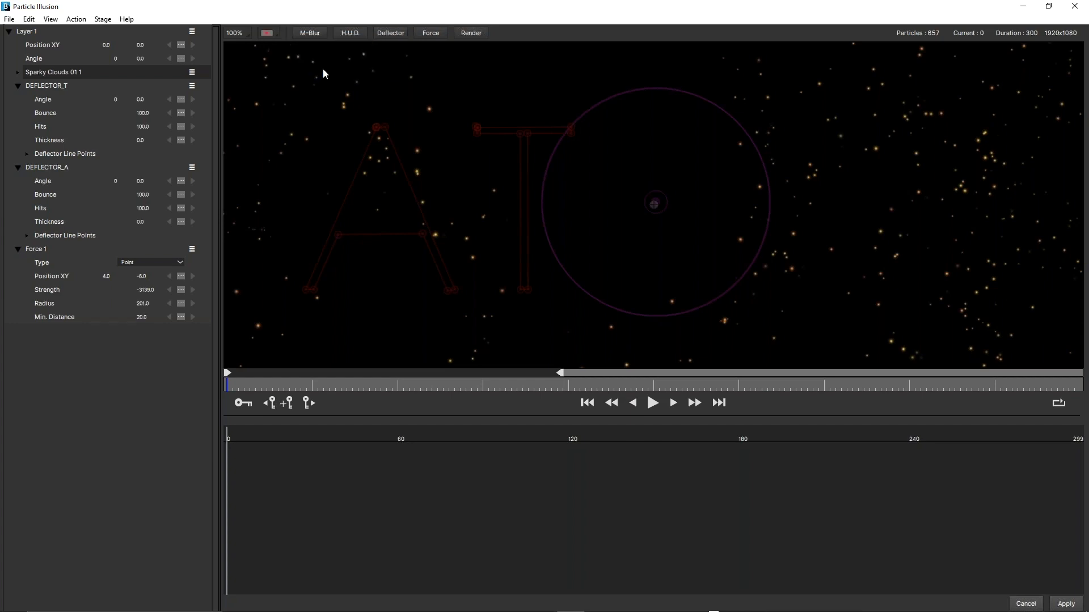
left_click(277, 37)
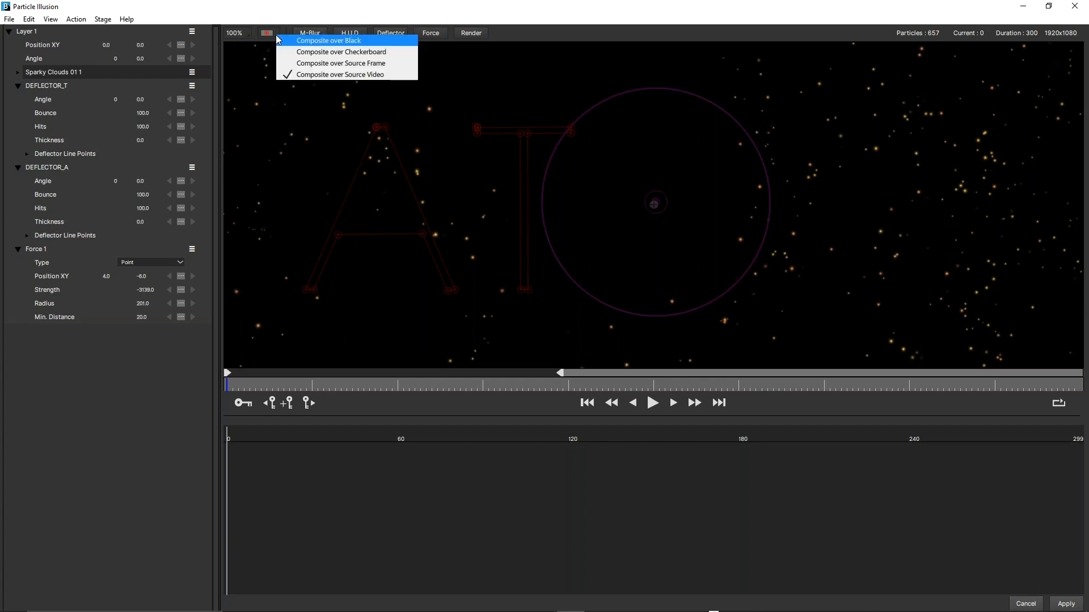
left_click(293, 63)
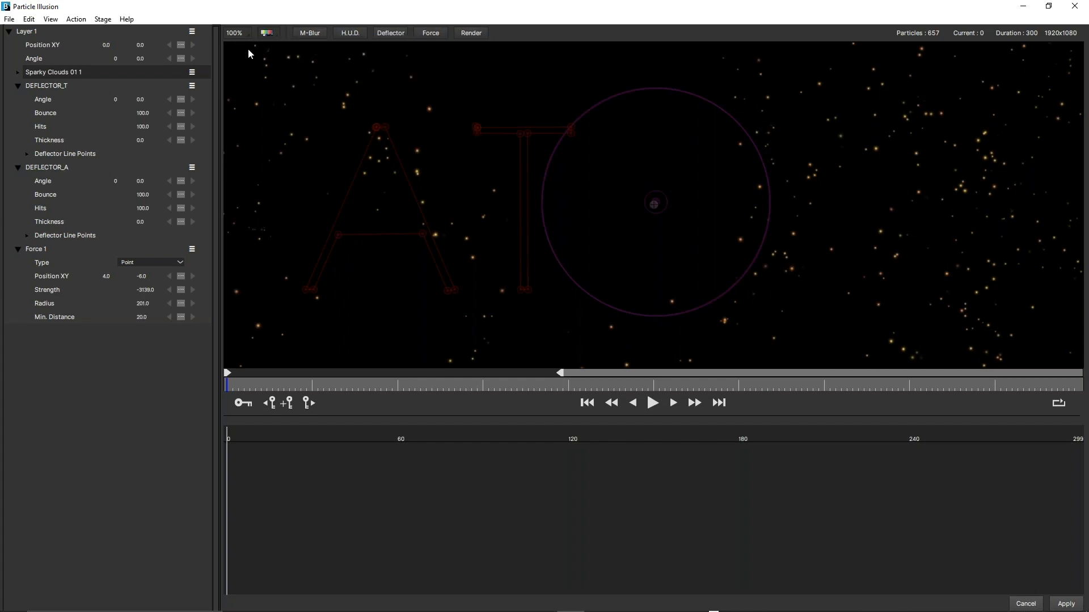
left_click(267, 35)
left_click(295, 38)
Play a short preview of the particles over black and stop it
scroll(633, 305, "up", 1)
scroll(634, 305, "down", 1)
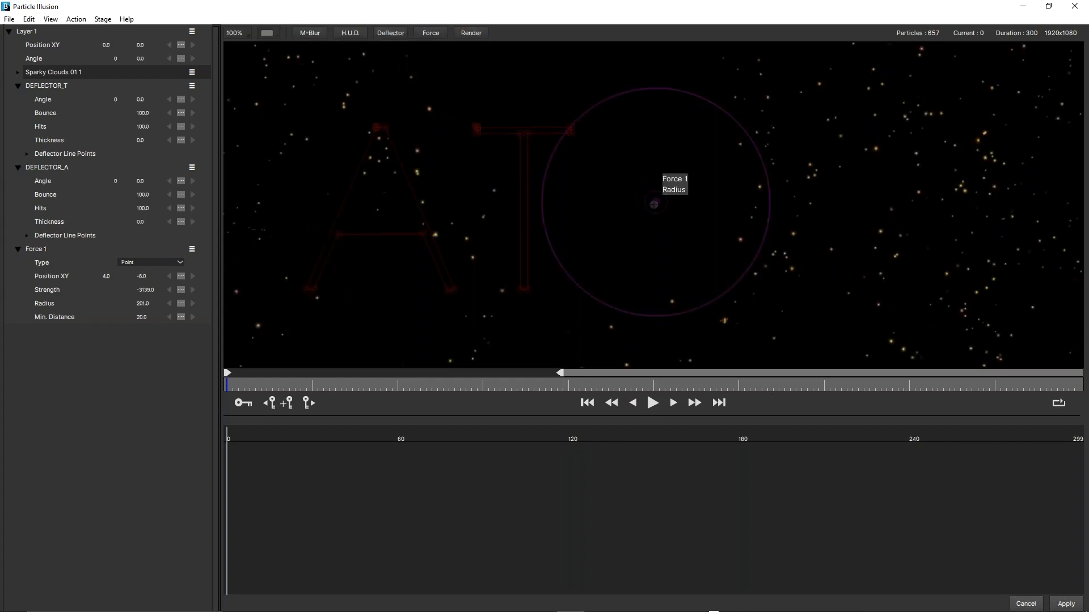
left_click(653, 404)
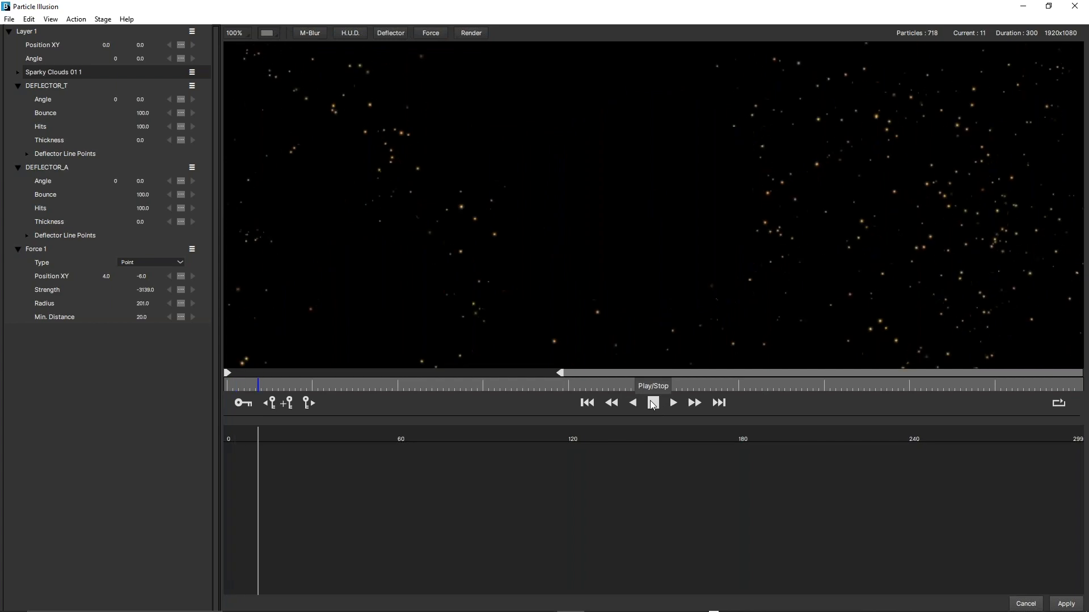
left_click(653, 403)
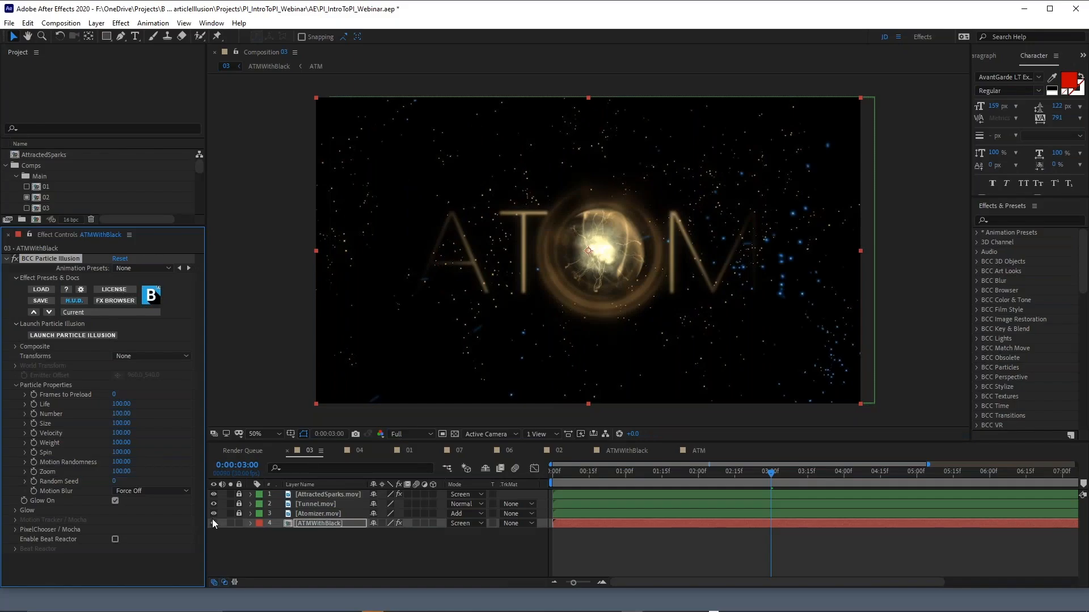
In After Effects, hide the AttractedSparks, Tunnel and Atomizer layers and switch the BCC Particle Illusion effect off and on
left_click_drag(214, 513, 215, 498)
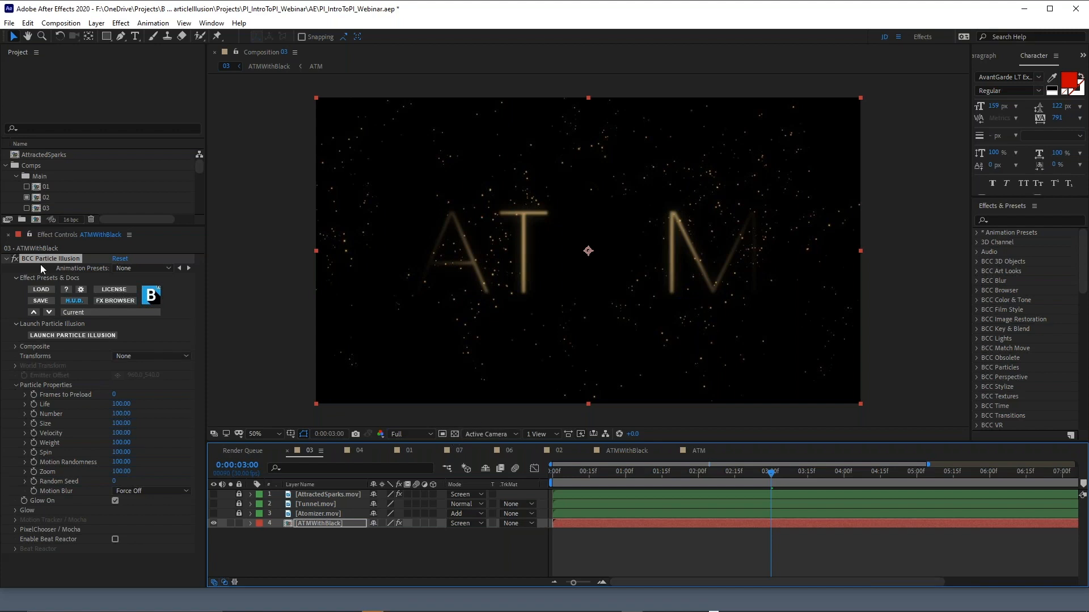
left_click(19, 260)
left_click(19, 260)
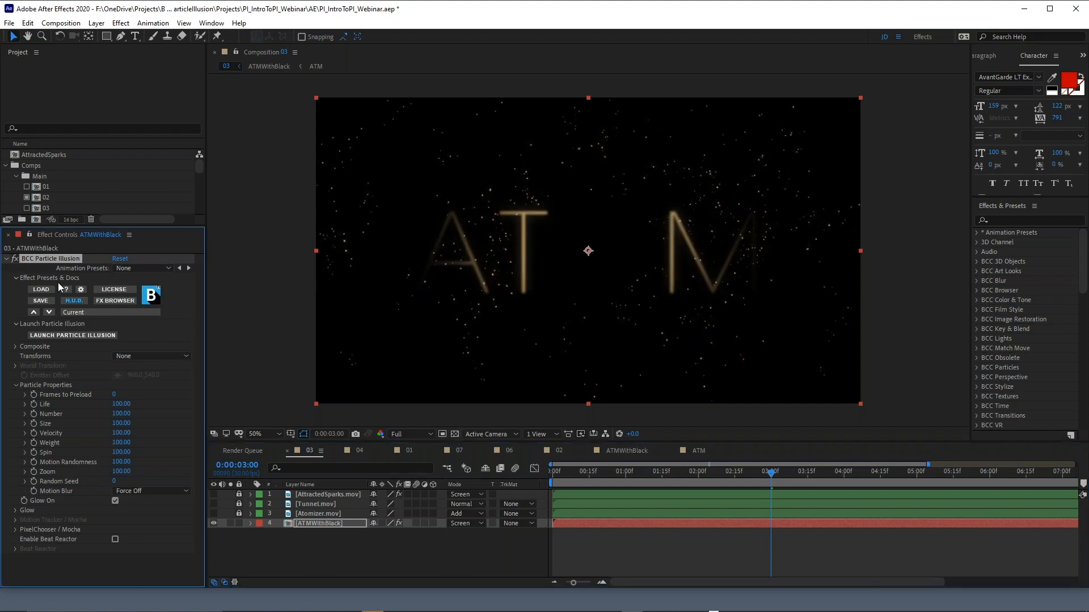
Relaunch the Particle Illusion editor from the ATMWithBlack layer and bring its window fully into view
left_click(316, 522)
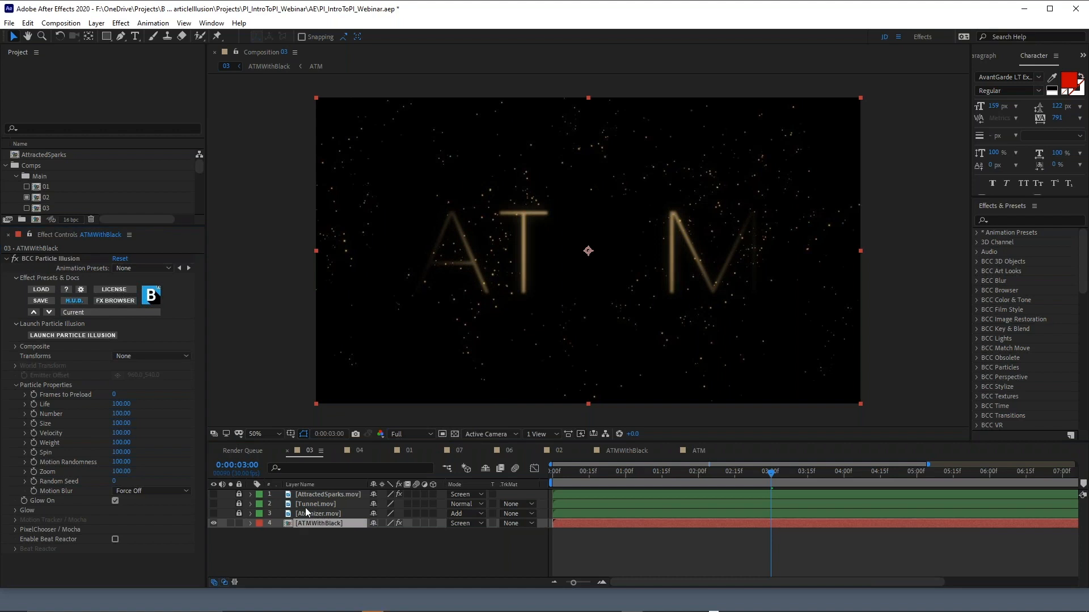
left_click(80, 334)
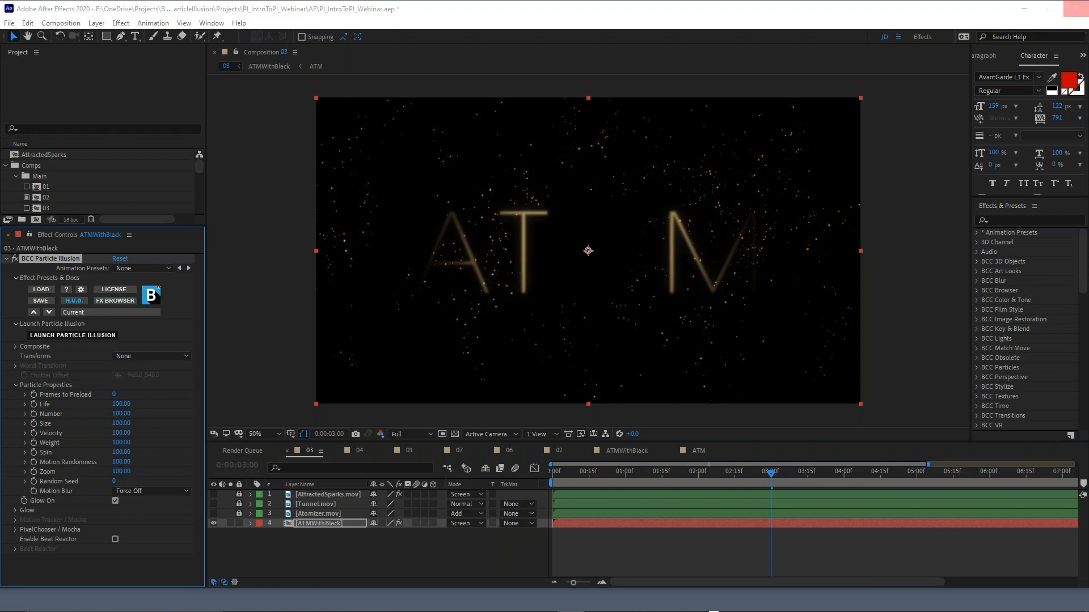
left_click_drag(1088, 85, 626, 13)
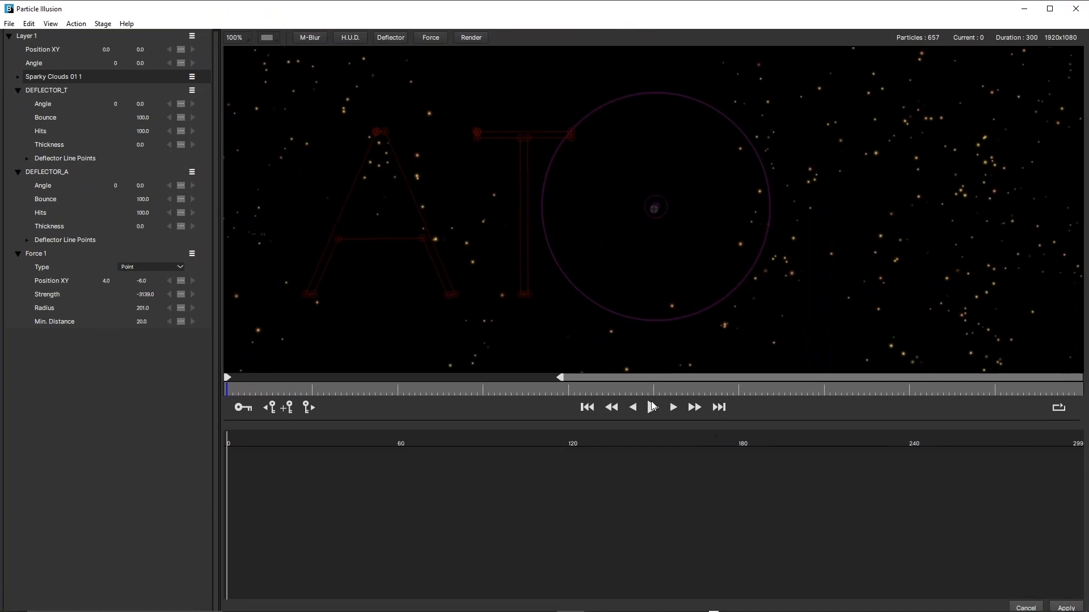
Try the checkerboard and source frame backgrounds, and set the preview to composite over the source video
left_click(271, 37)
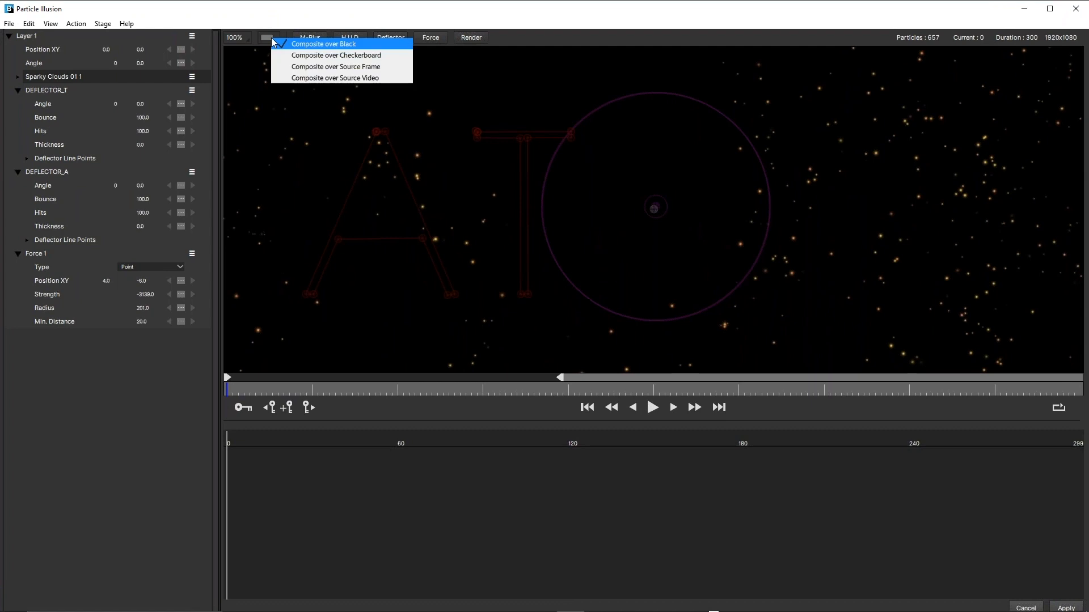
left_click(290, 55)
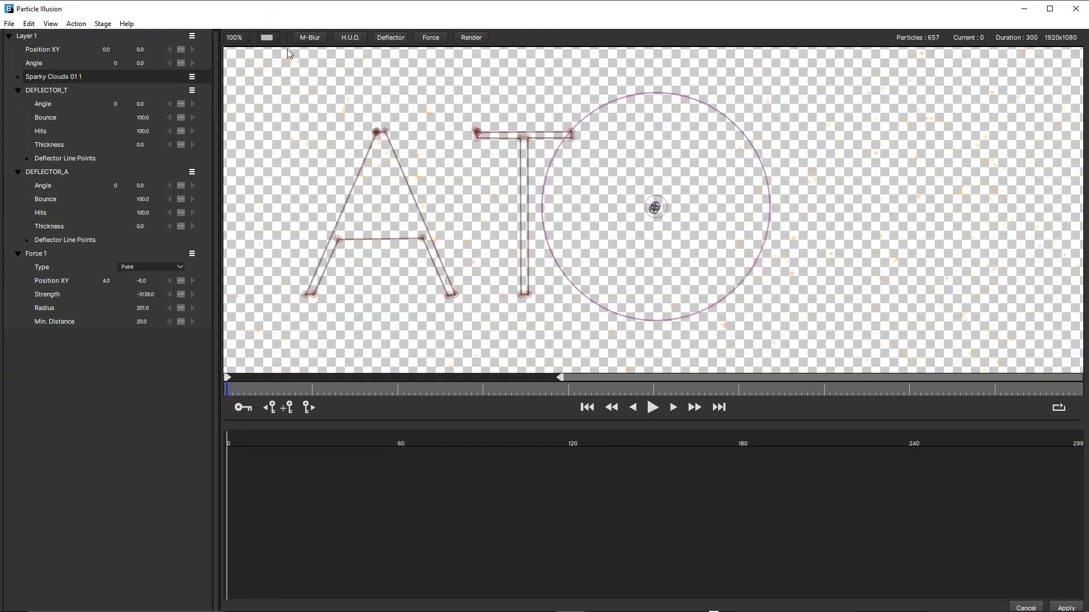
left_click(269, 38)
left_click(280, 65)
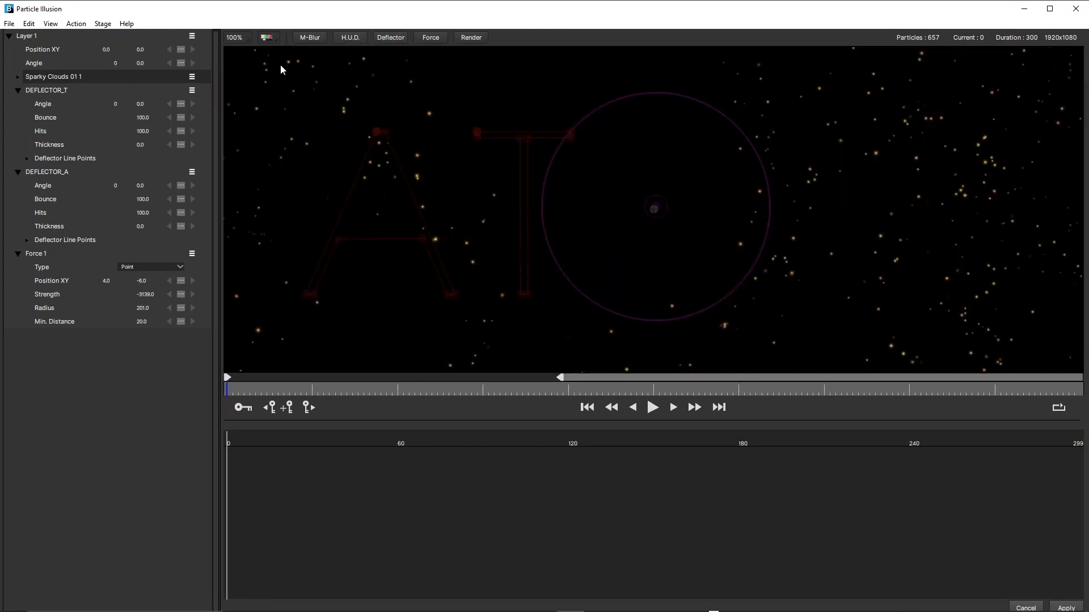
left_click(270, 38)
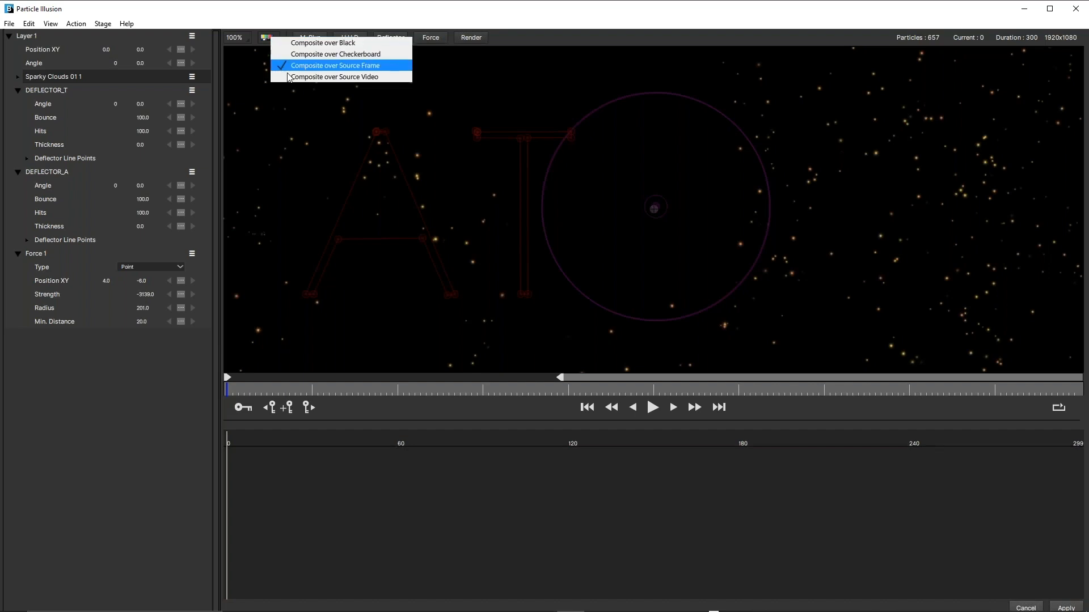
left_click(290, 77)
Play and stop the preview twice to check the particles over the source video
left_click(652, 407)
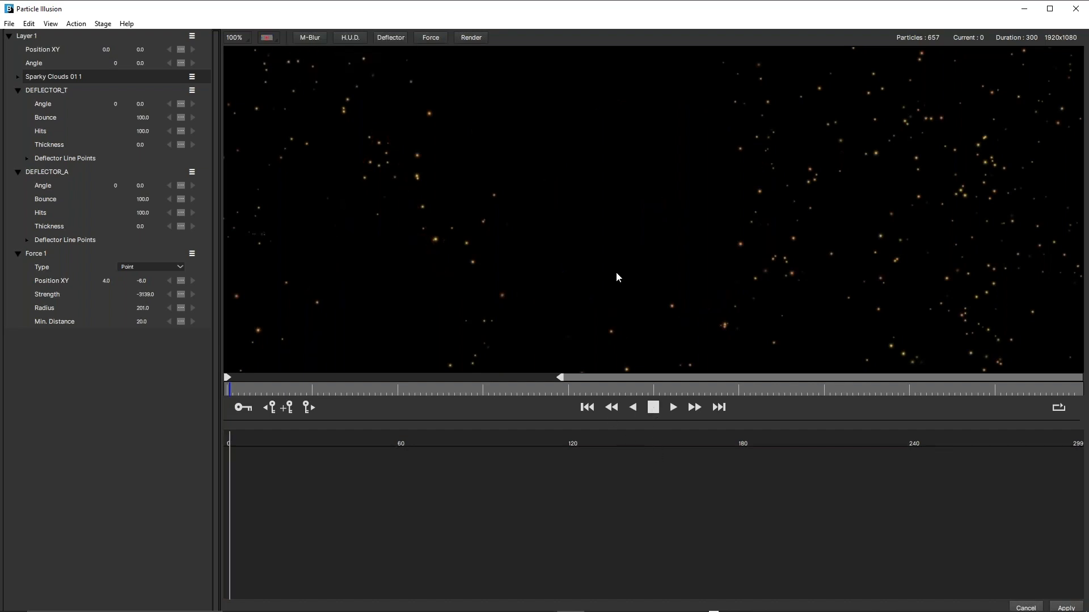
key("space")
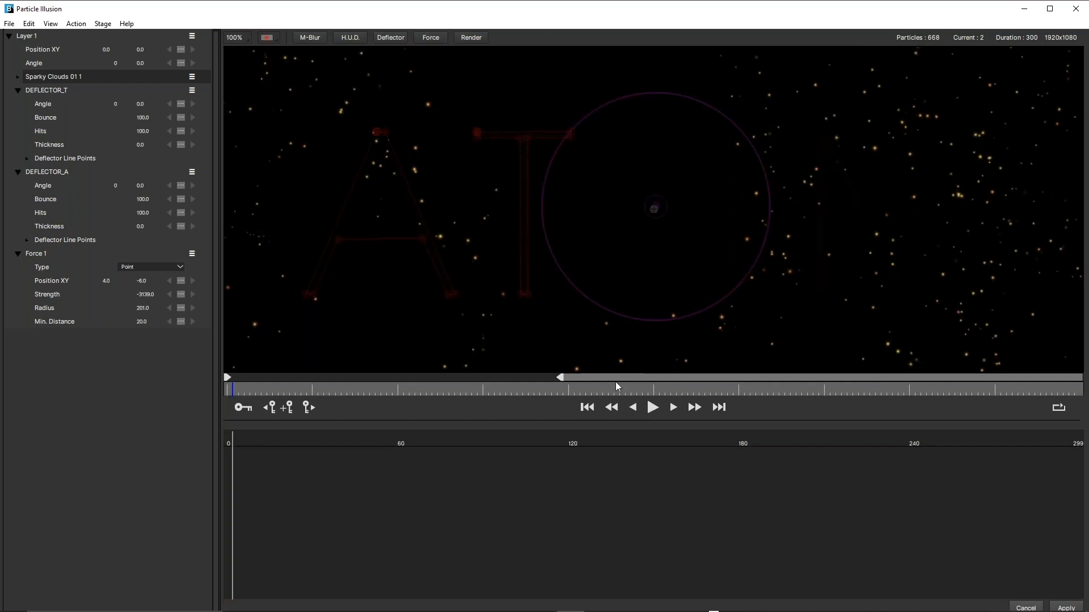
left_click(653, 408)
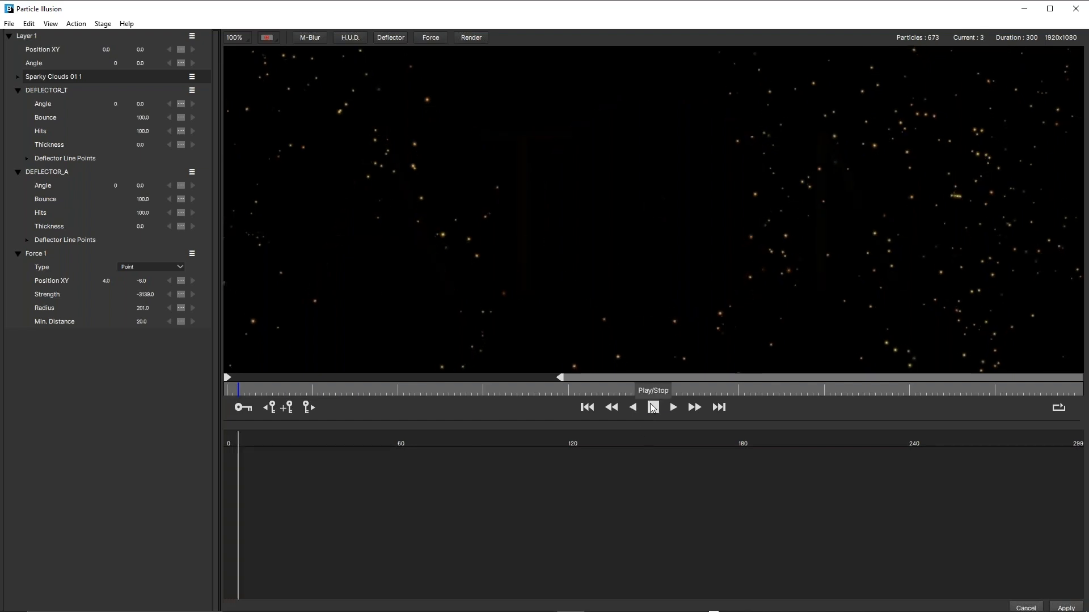
left_click(653, 408)
Scrub the timeline to frame 131 and inspect the source text at 100%
scroll(603, 289, "down", 1)
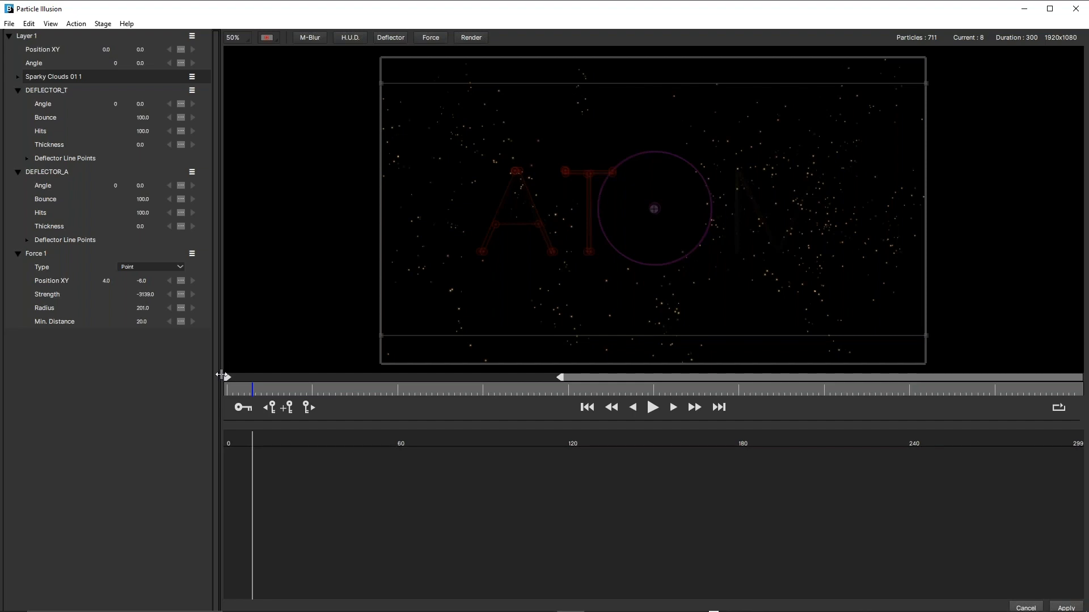
left_click(362, 393)
left_click_drag(362, 393, 599, 392)
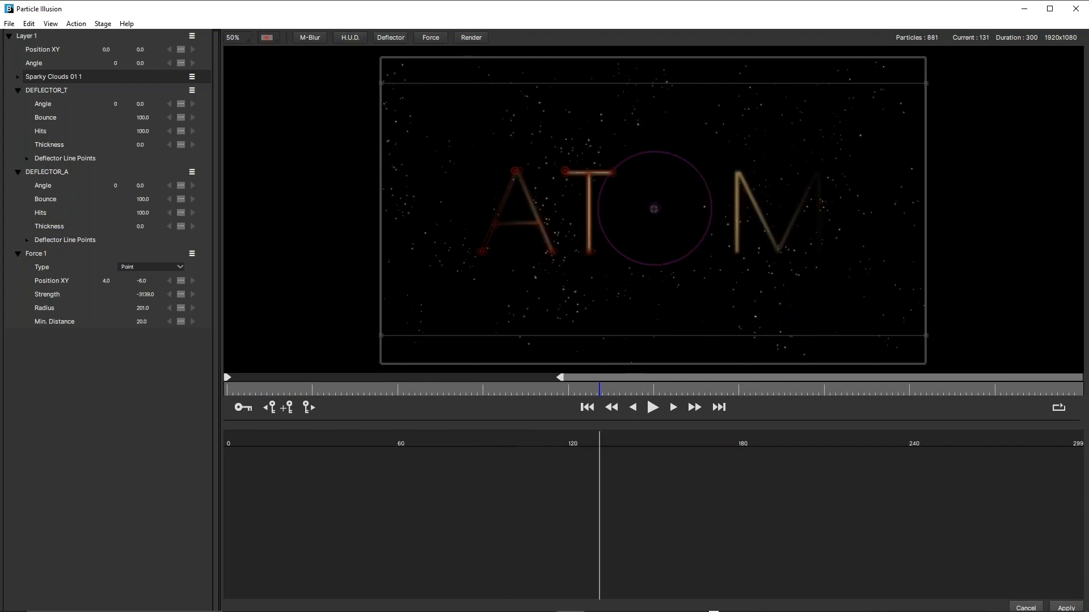
scroll(460, 219, "up", 2)
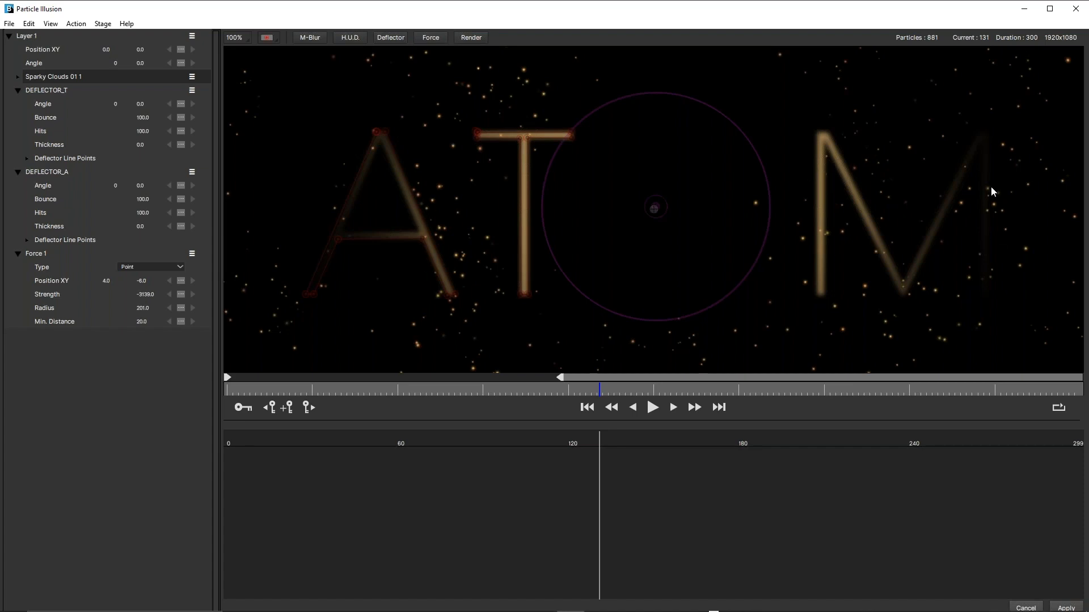
Play the preview, stop it at frame 88, and extend the playback range to the end of the timeline
left_click(652, 408)
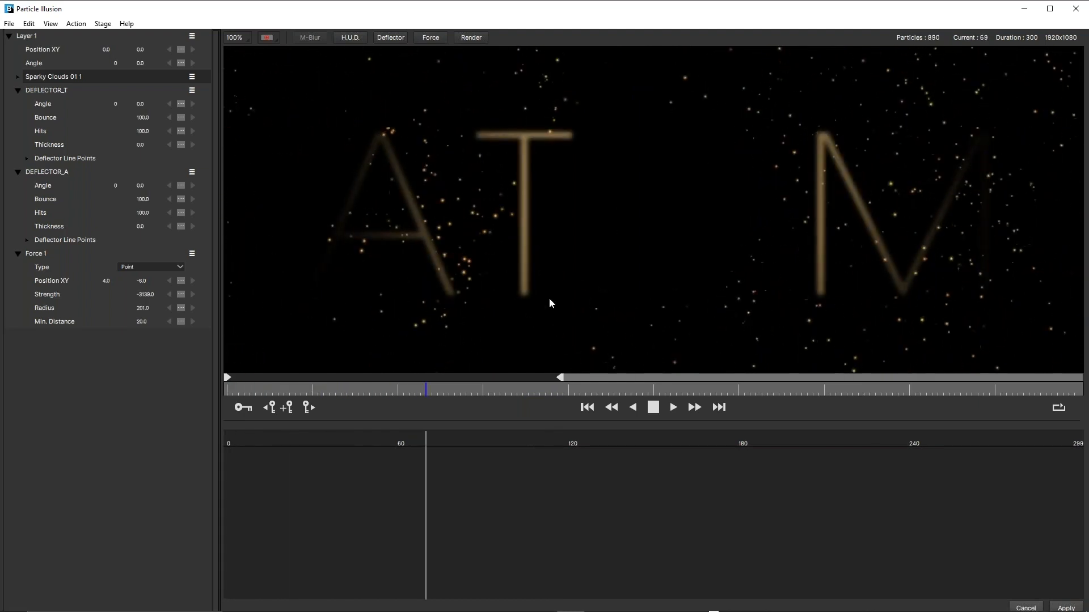
left_click(653, 407)
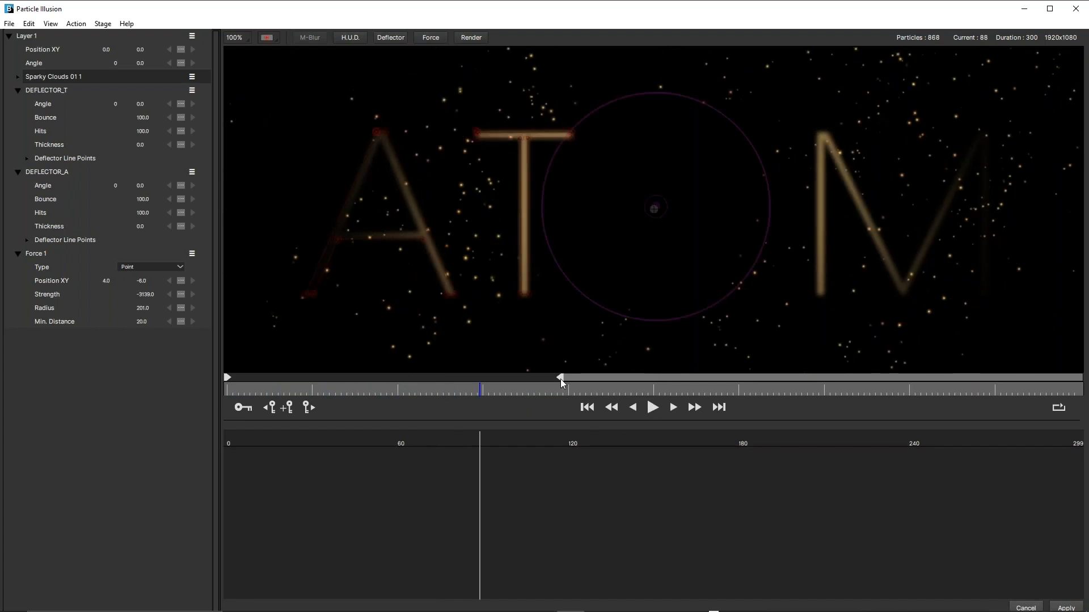
left_click_drag(566, 376, 1079, 377)
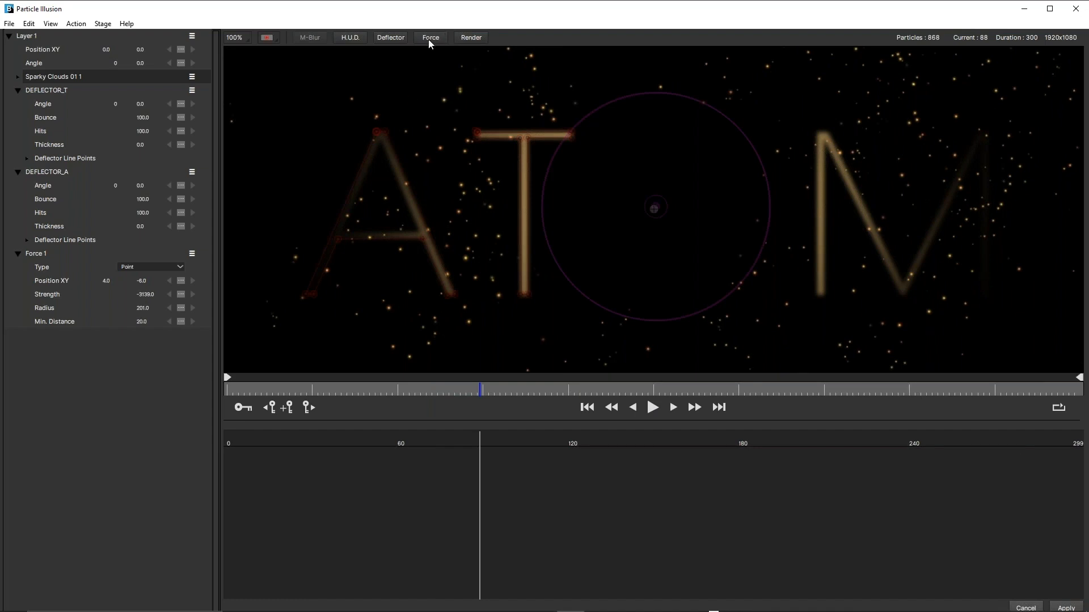
Draw a deflector tracing the outline of the letter M and play the preview to check how particles react to it
left_click(396, 38)
left_click(816, 290)
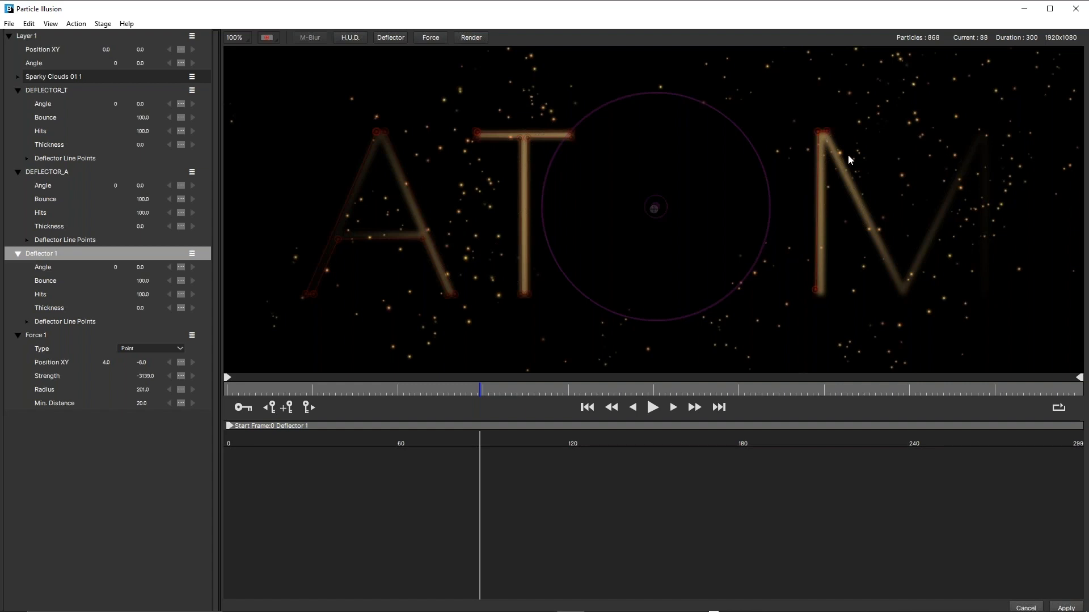
left_click(903, 283)
left_click(981, 295)
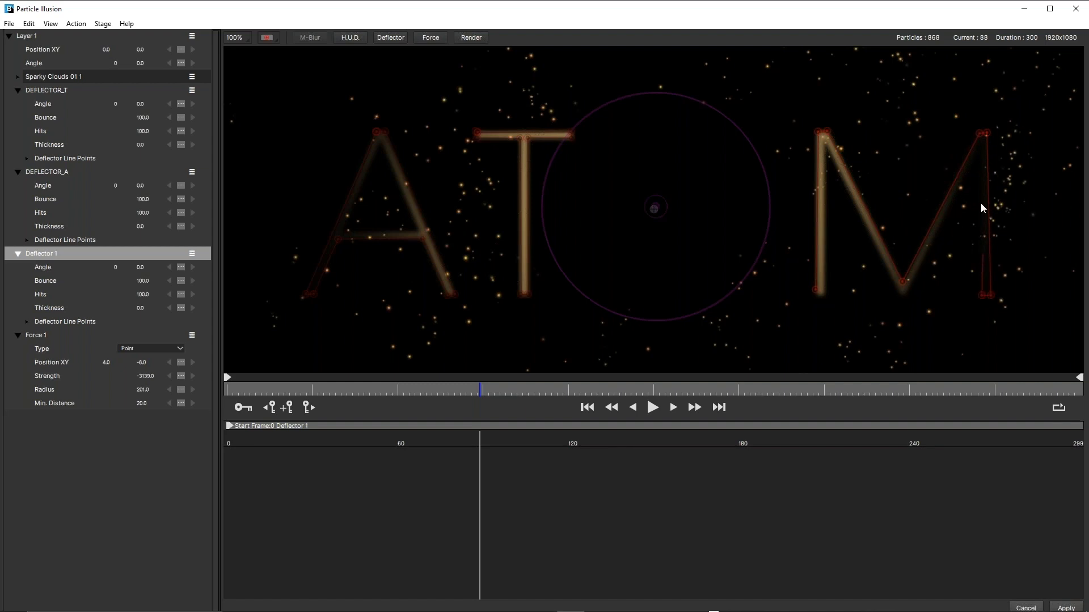
left_click(982, 146)
left_click(903, 298)
left_click(653, 410)
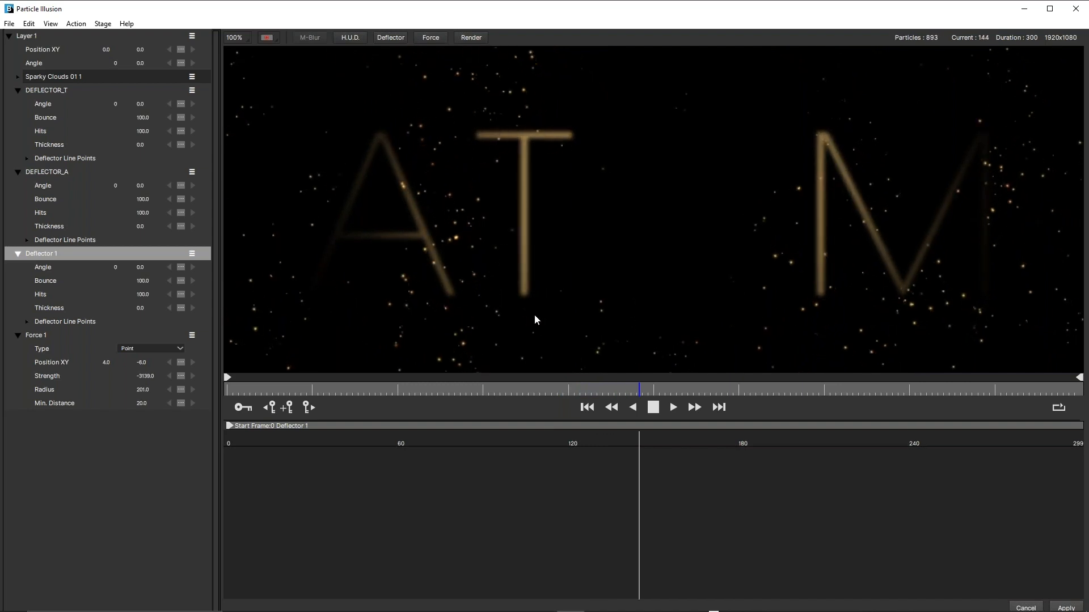
left_click(652, 409)
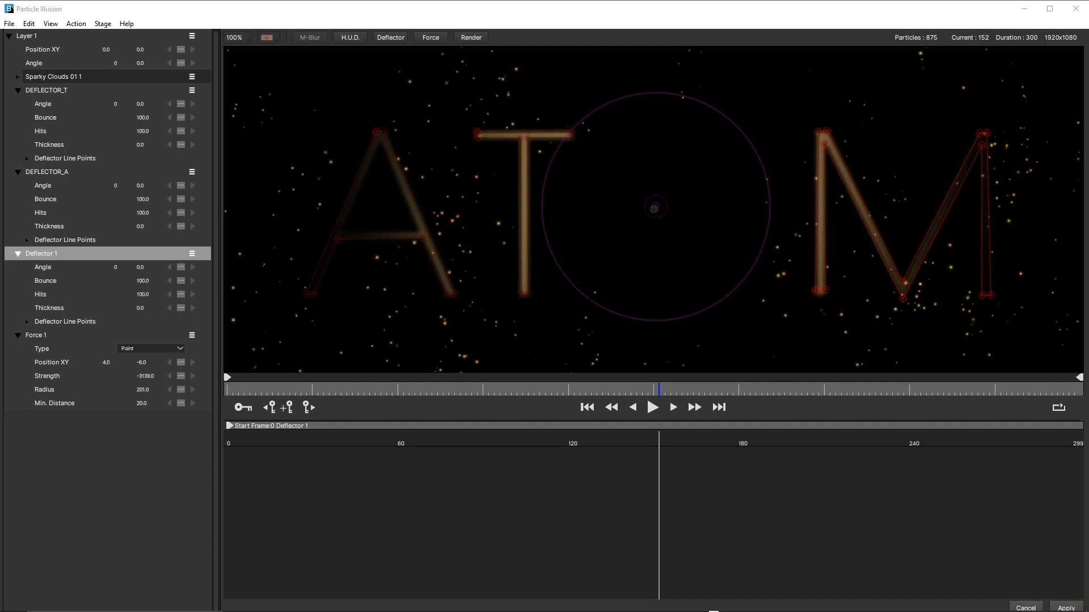
Check the preview's background compositing options and apply the particle setup, returning to composition 03 in After Effects
mouse_move(603, 609)
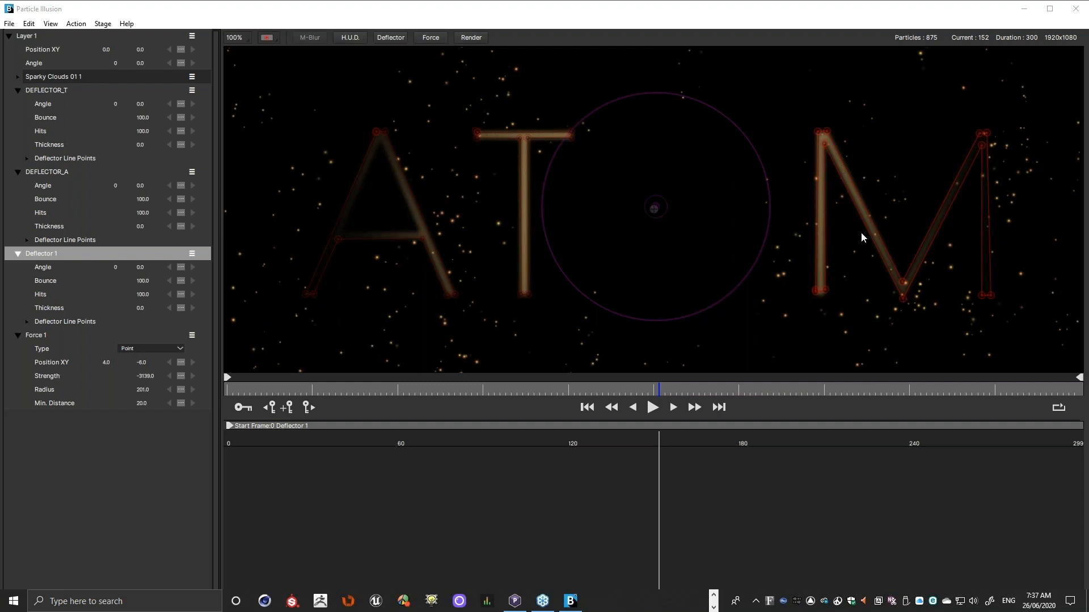
left_click(274, 42)
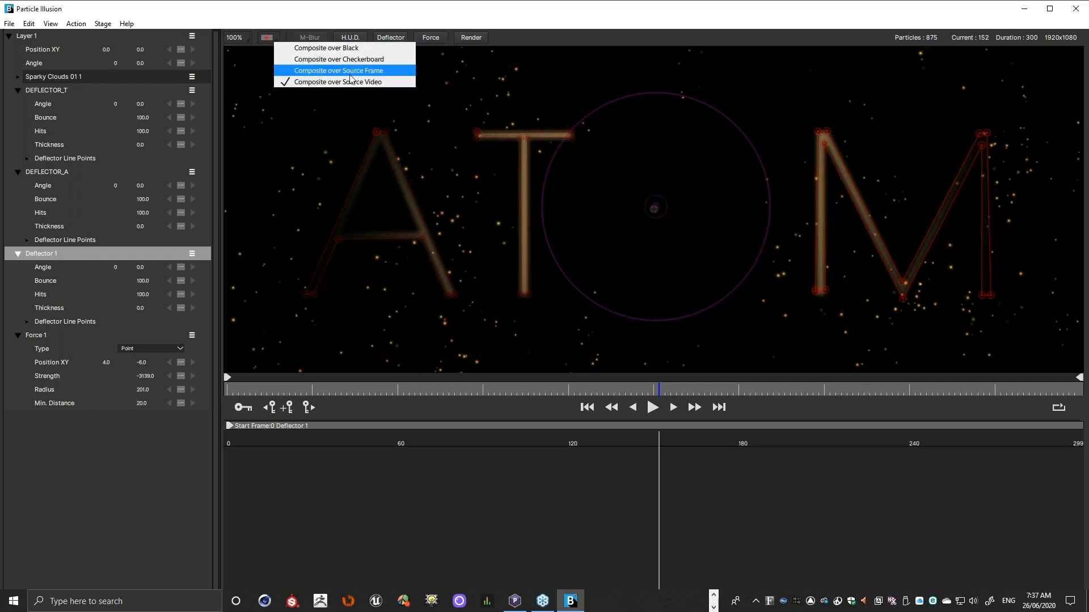
left_click(522, 28)
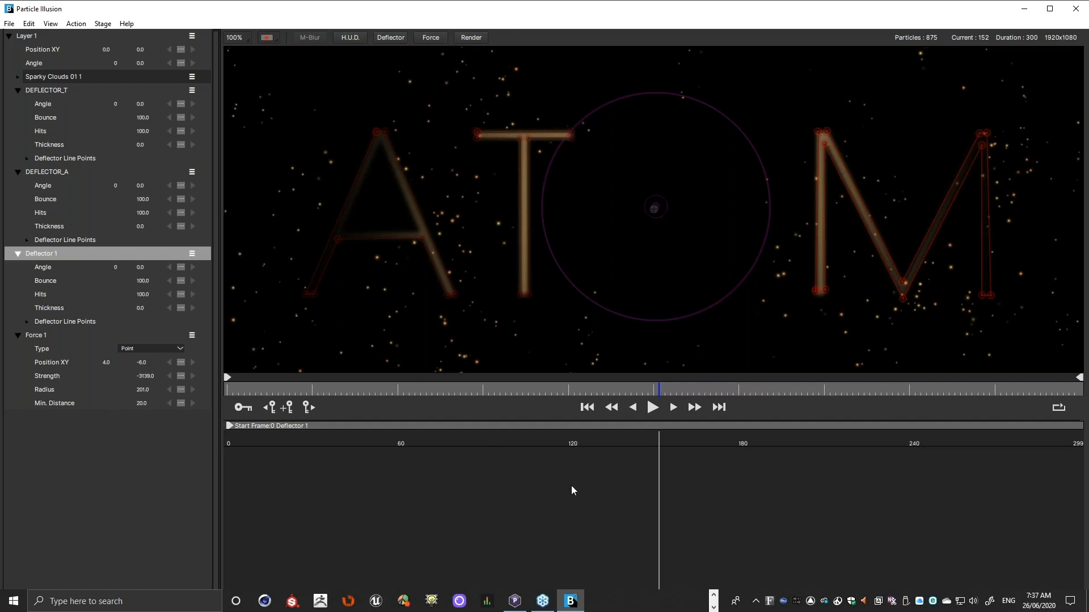
left_click(10, 606)
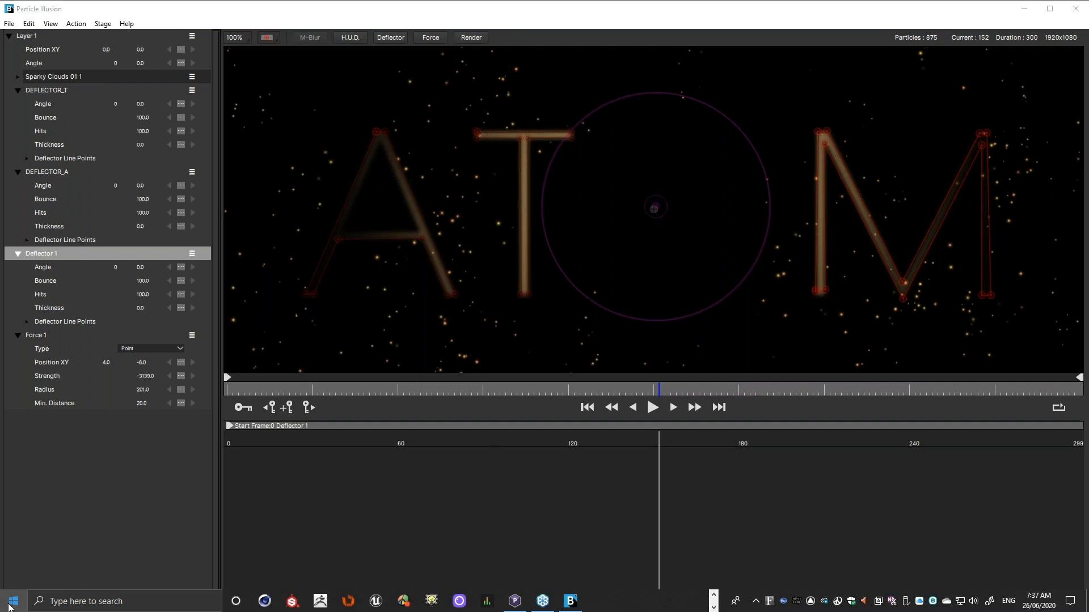
left_click(1066, 608)
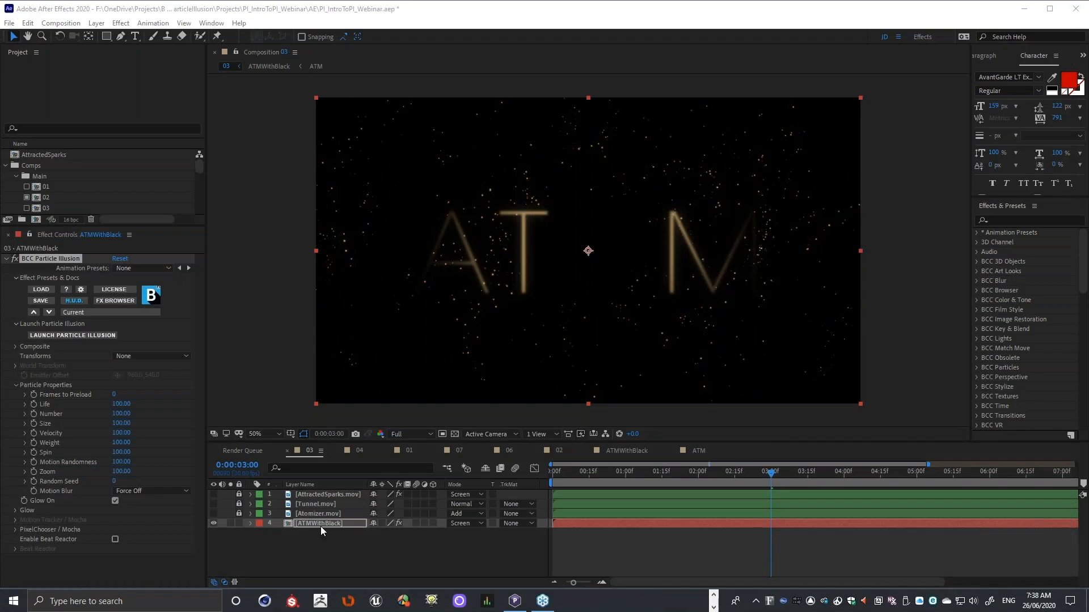
Enable the proxy for composition 03 and preview its playback at 100% in an enlarged view, then restore the layout
left_click(26, 208)
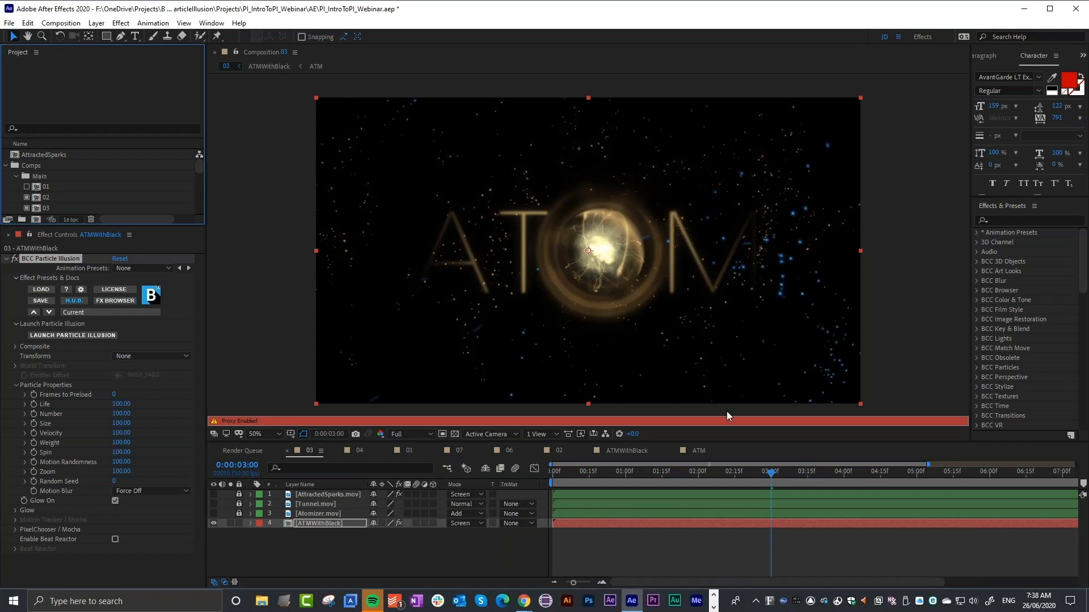
key("period")
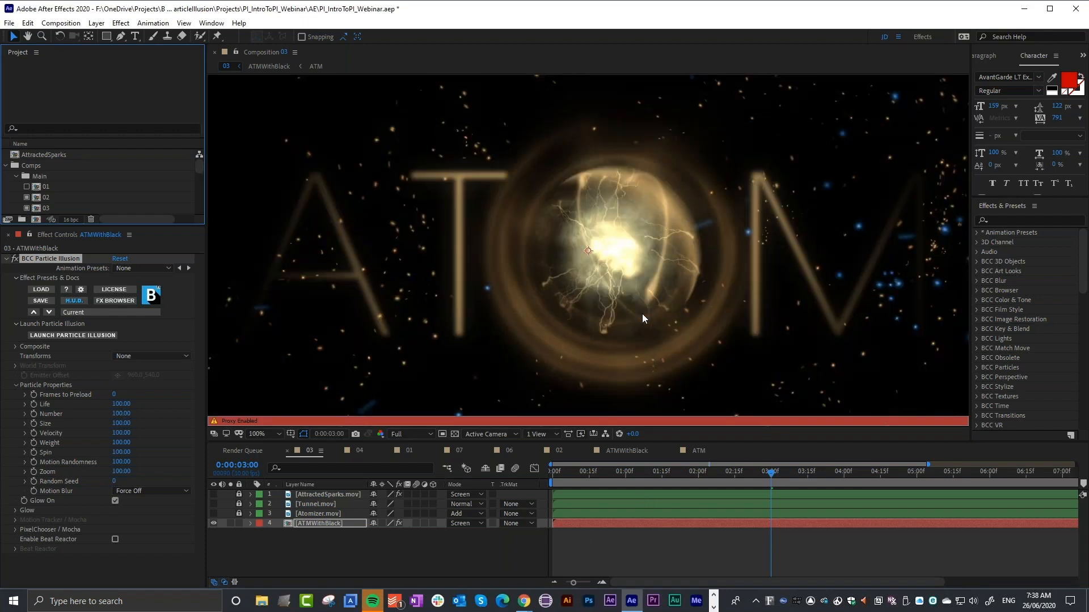
key("grave")
key("space")
left_click_drag(685, 359, 695, 313)
key("space")
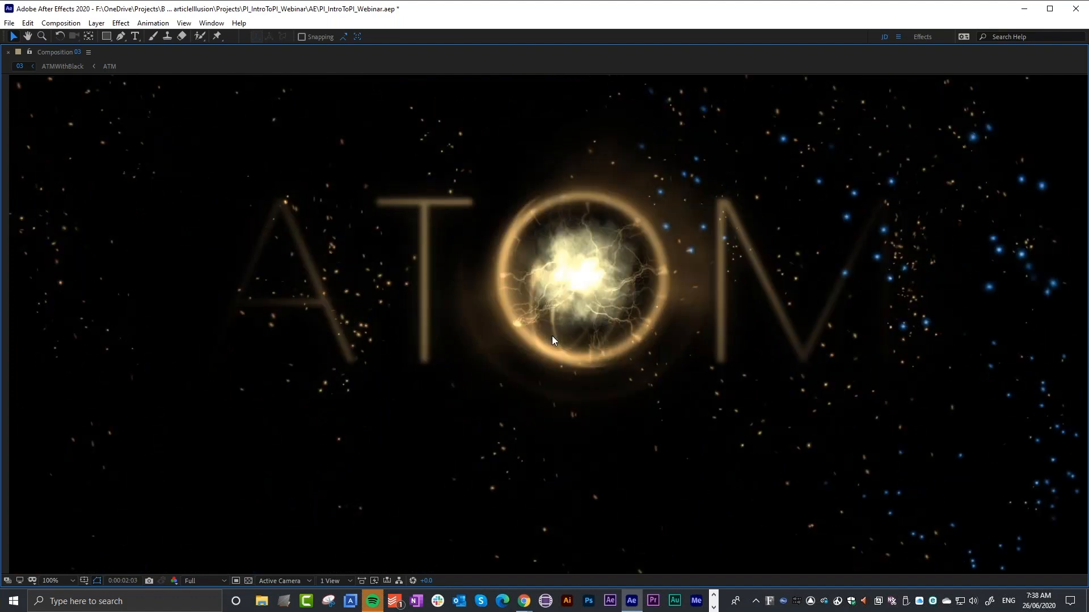
key("space")
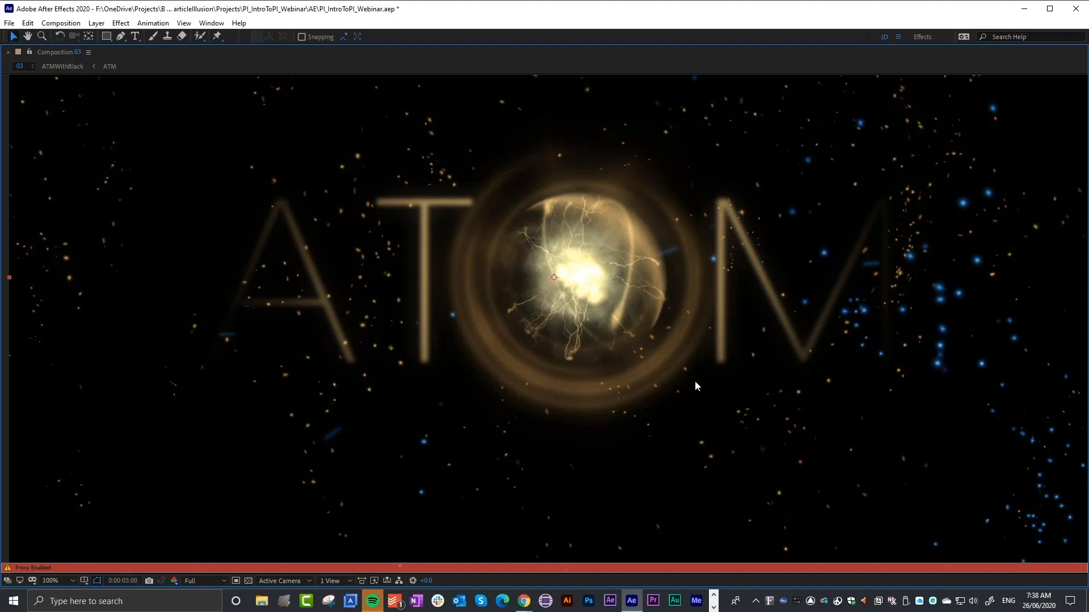
key("grave")
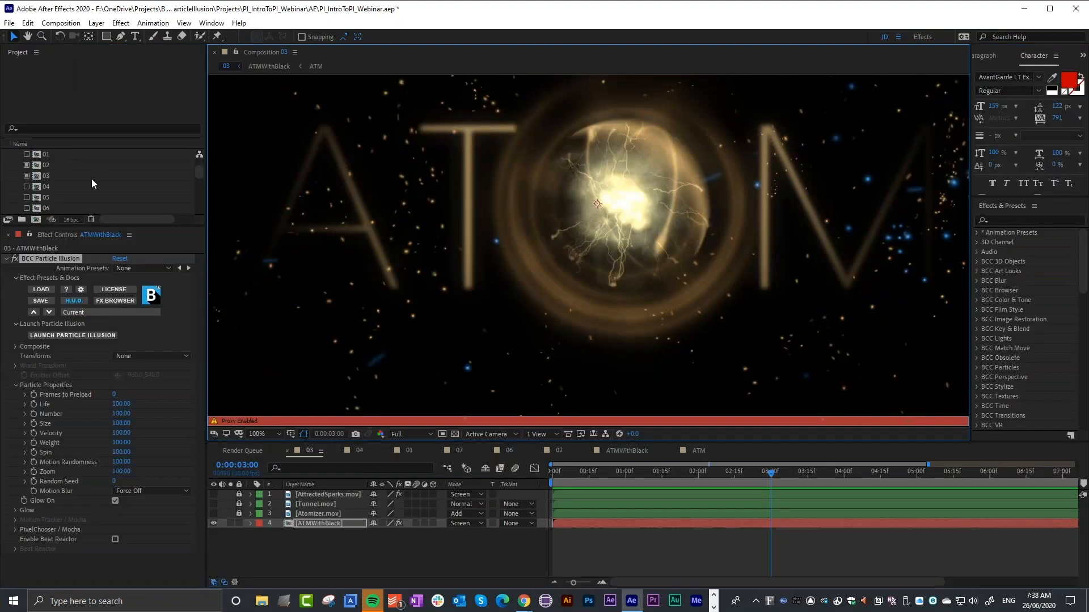
Open composition 04 and solo the GradientRamp_Orange layer to inspect its Gradient Ramp settings
left_click(37, 187)
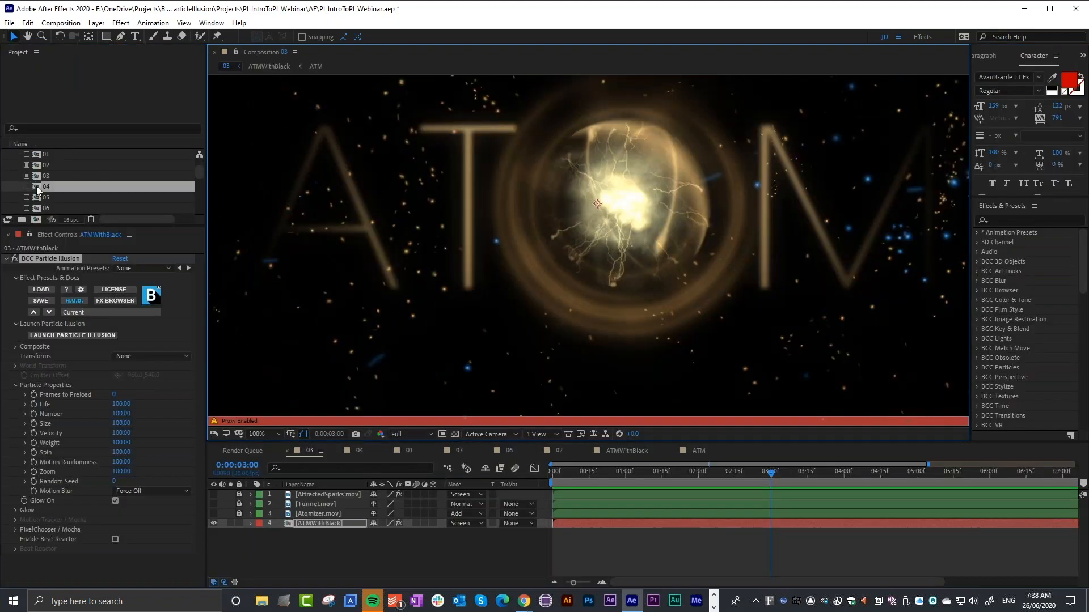
double_click(37, 188)
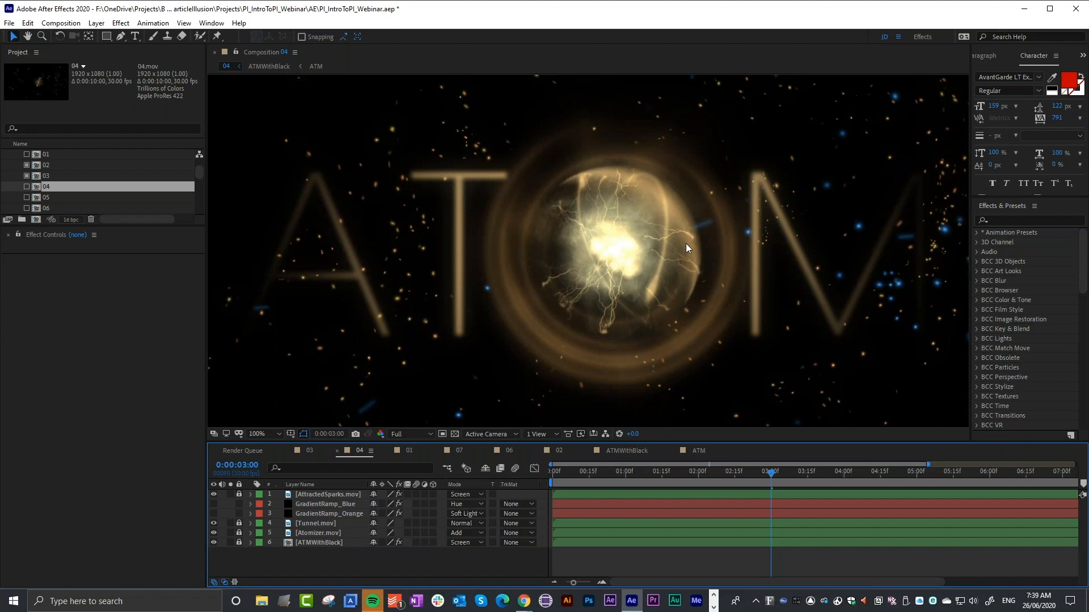
left_click(314, 505)
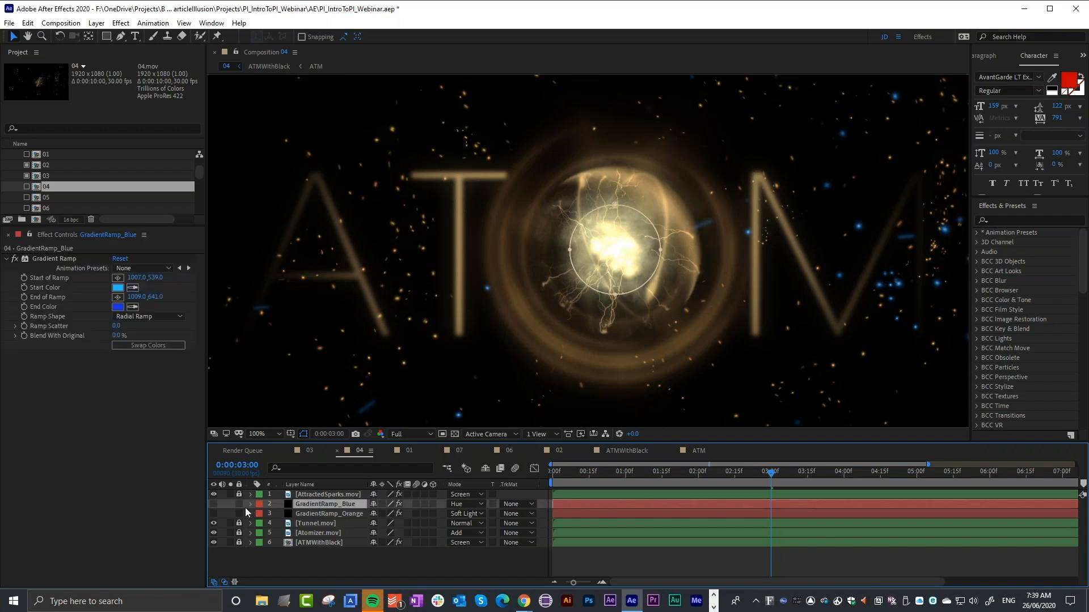
left_click(214, 514)
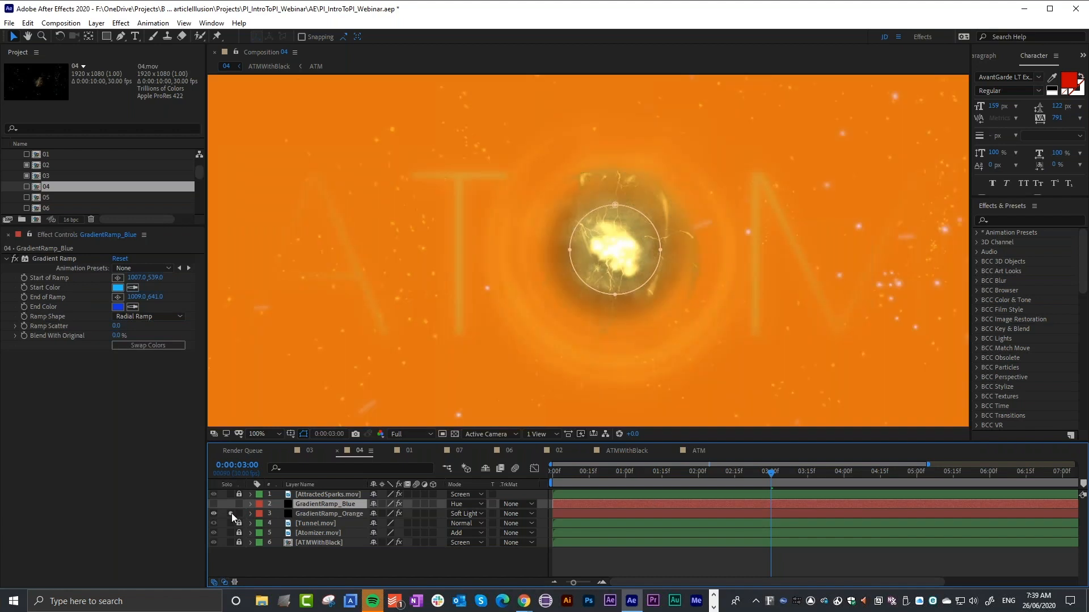
left_click(230, 514)
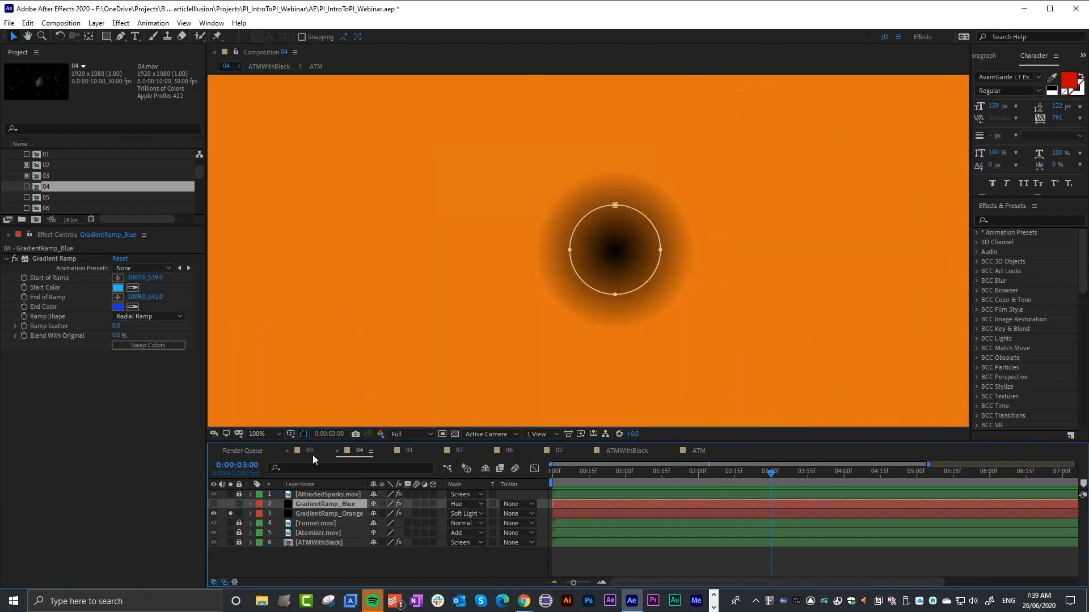
left_click(313, 514)
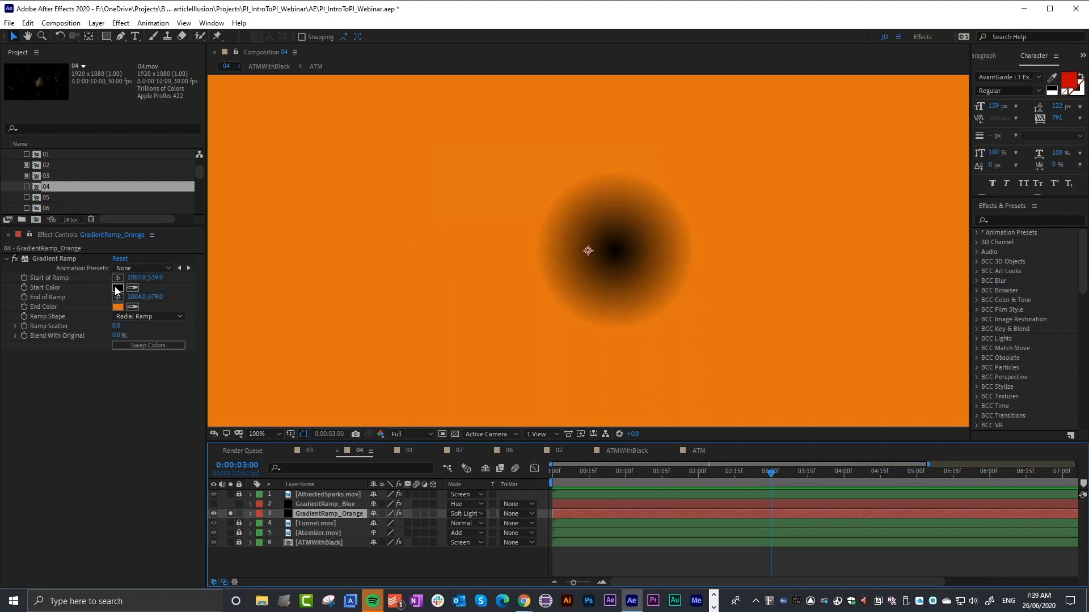
Try moving the orange ramp's start point to 959, 539, undo the move, and unsolo and hide the layer
mouse_move(133, 277)
left_mouse_down()
mouse_move(136, 296)
mouse_move(164, 296)
mouse_move(139, 296)
left_mouse_up()
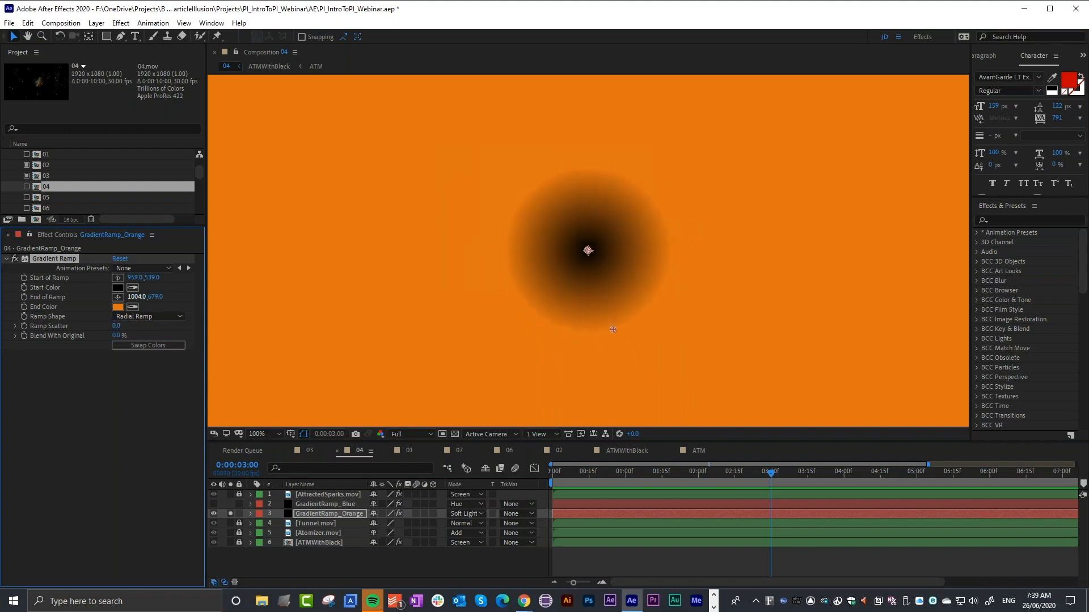
key("ctrl+z")
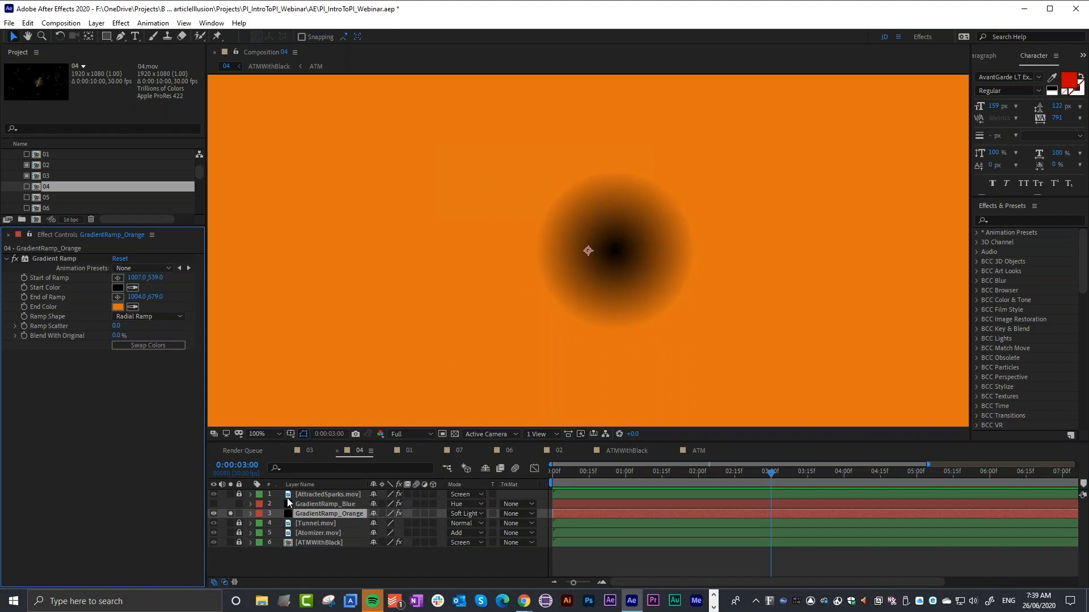
left_click(230, 513)
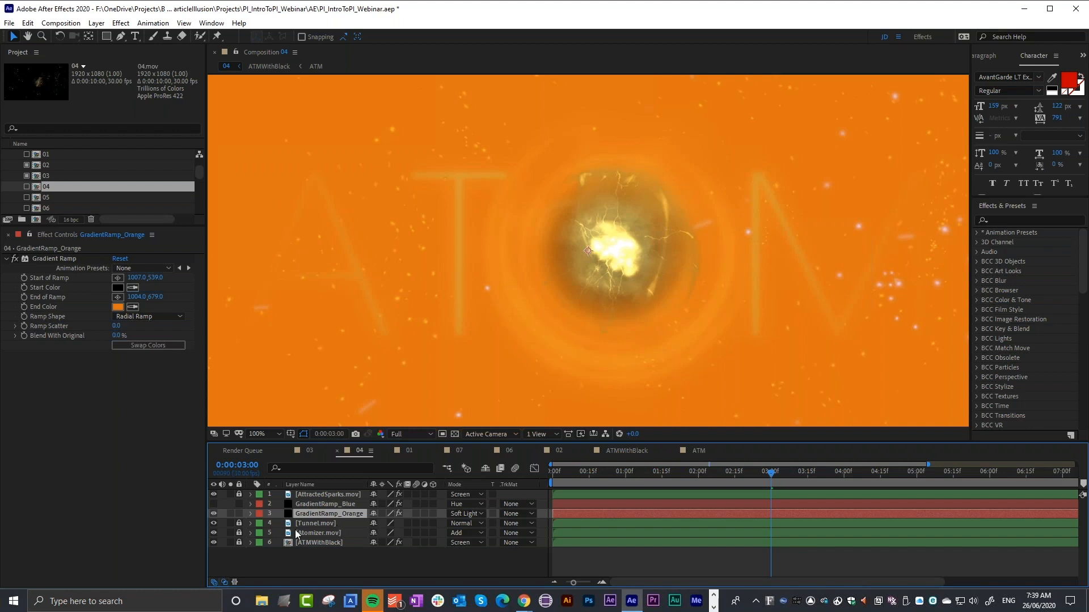
left_click(214, 513)
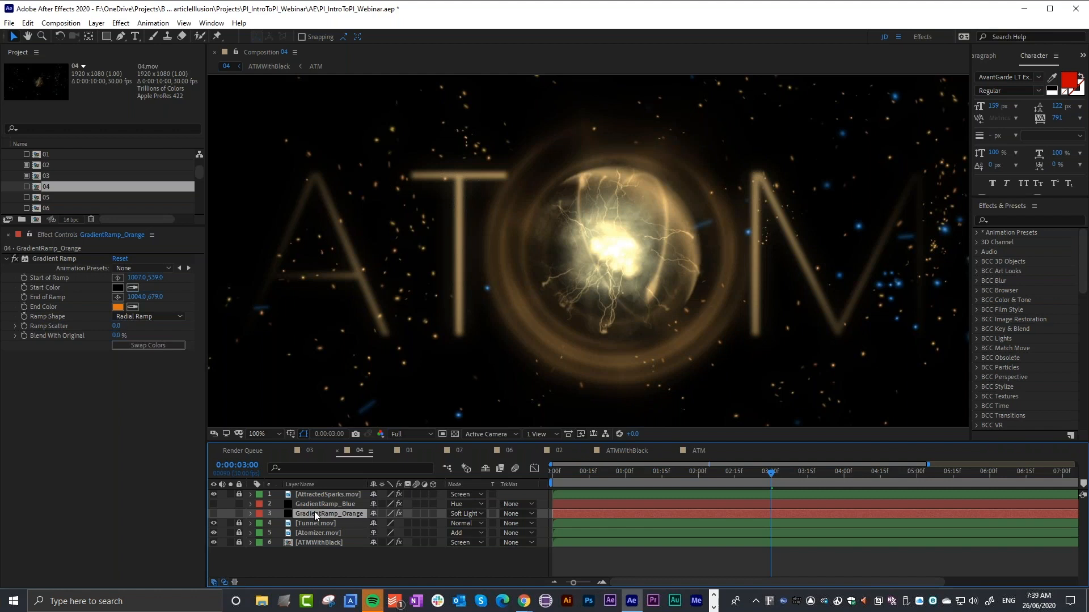
Show GradientRamp_Blue and compare it soloed alone with its effect over the Tunnel, Atomizer and ATMWithBlack layers
left_click(327, 503)
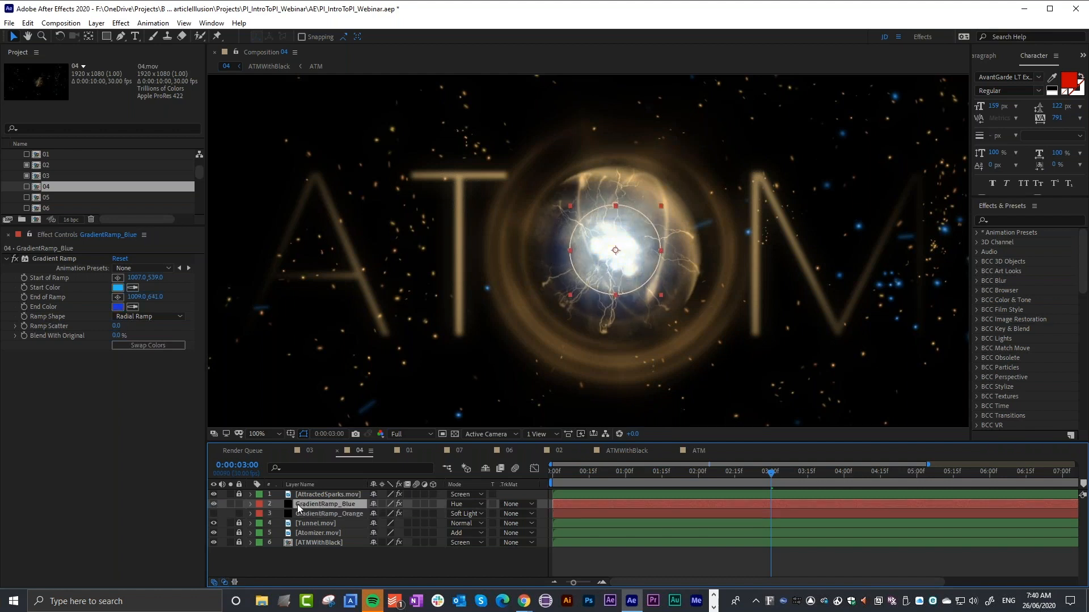
left_click(230, 503)
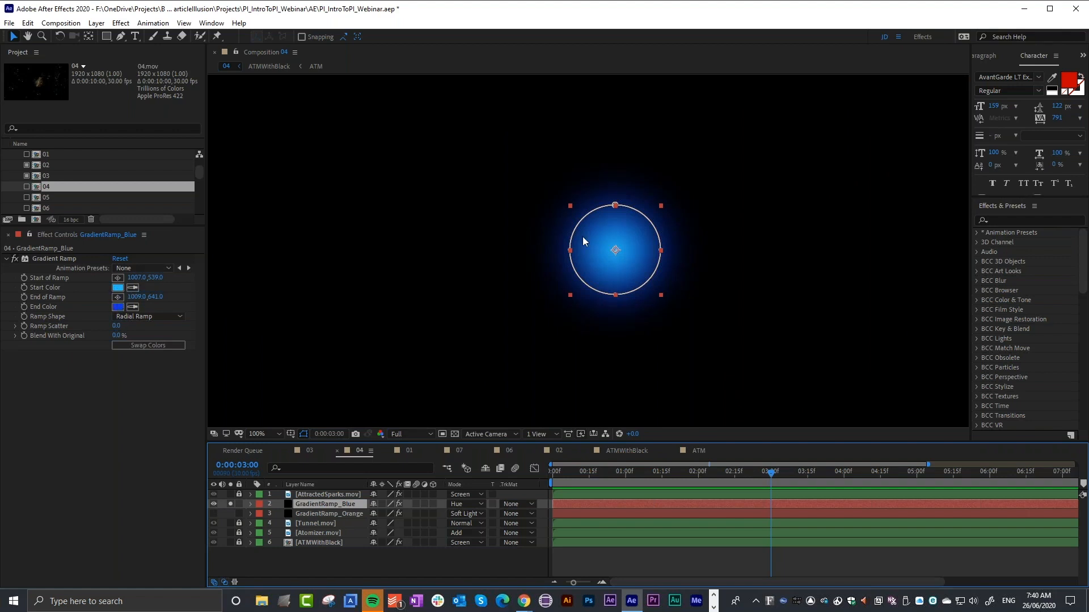
key("period")
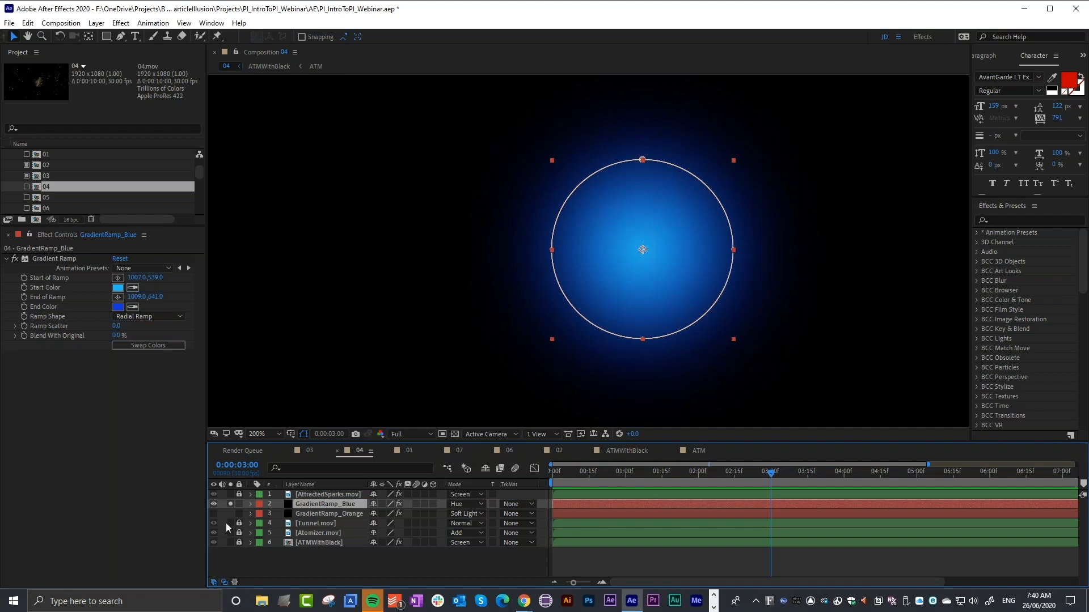
left_click_drag(230, 523, 230, 542)
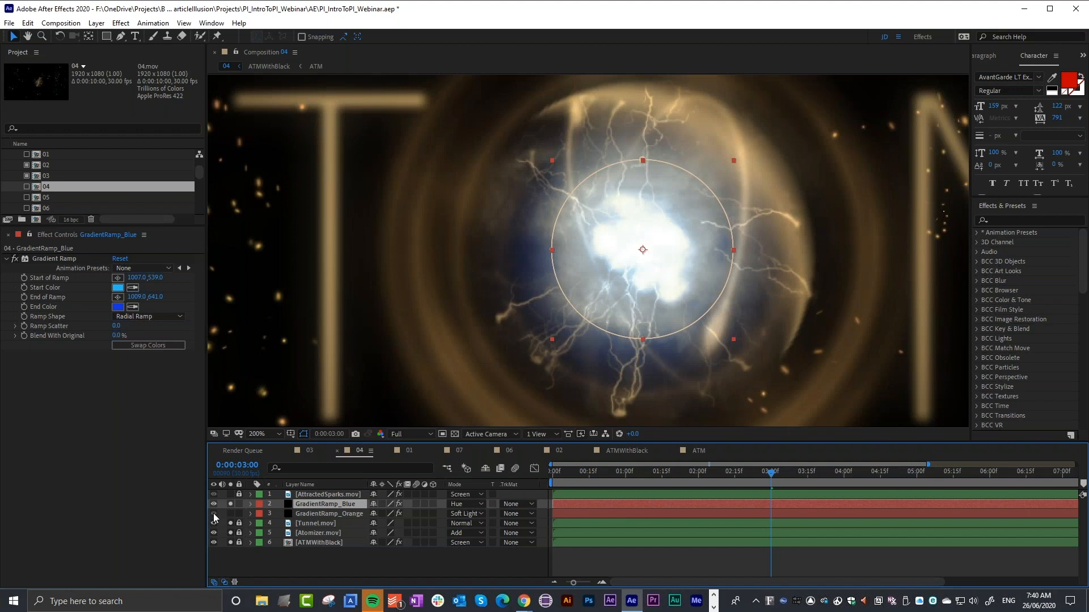
left_click(230, 504)
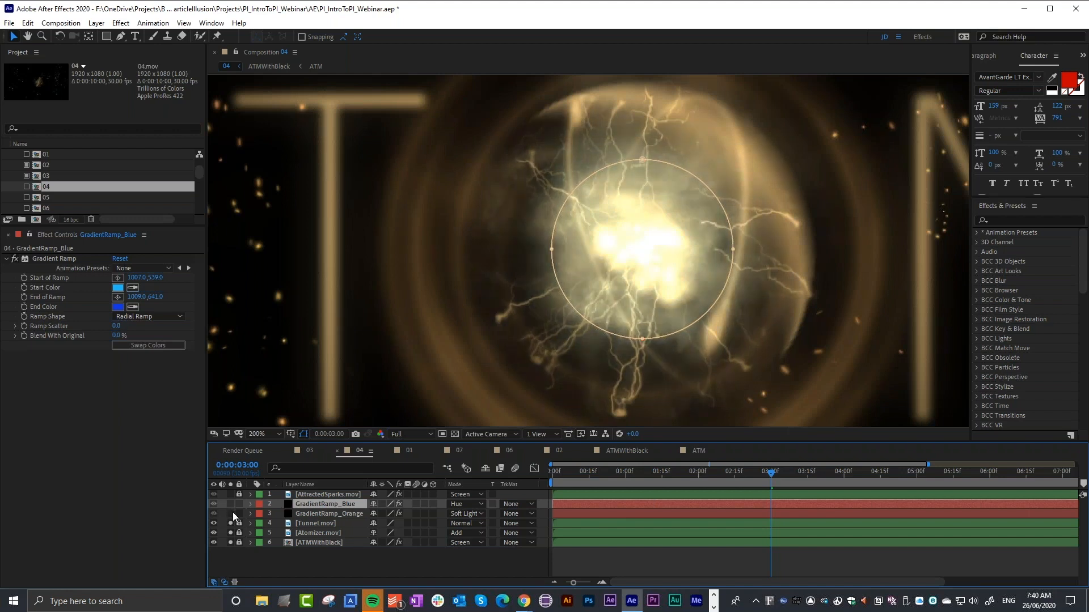
Clear the solo from all layers and show GradientRamp_Orange together with the blue ramp
left_click(231, 518)
left_click_drag(230, 524, 232, 536)
left_click(231, 542)
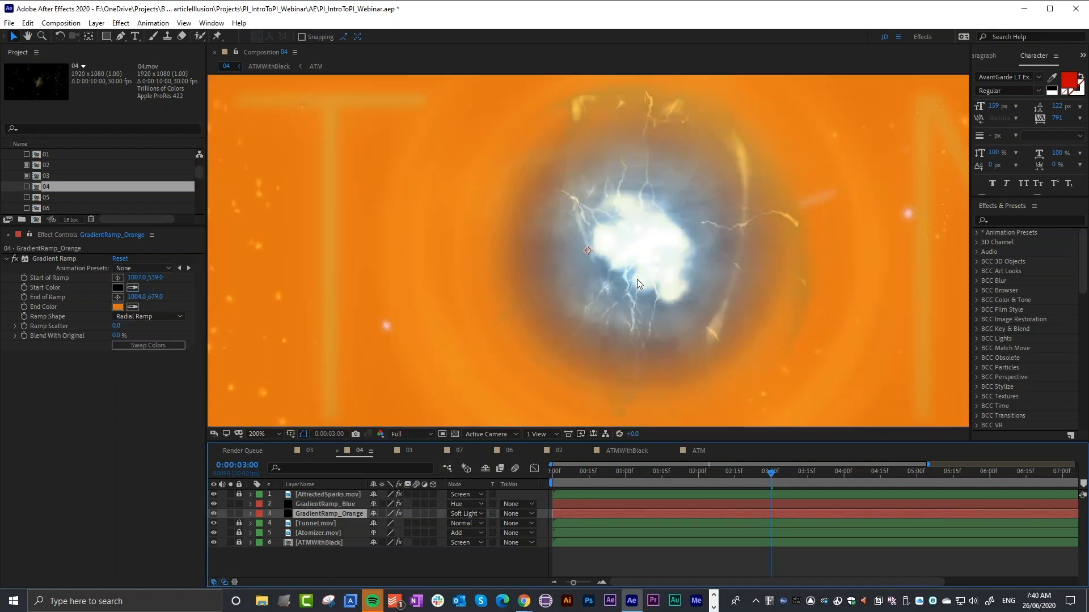
scroll(533, 380, "down", 2)
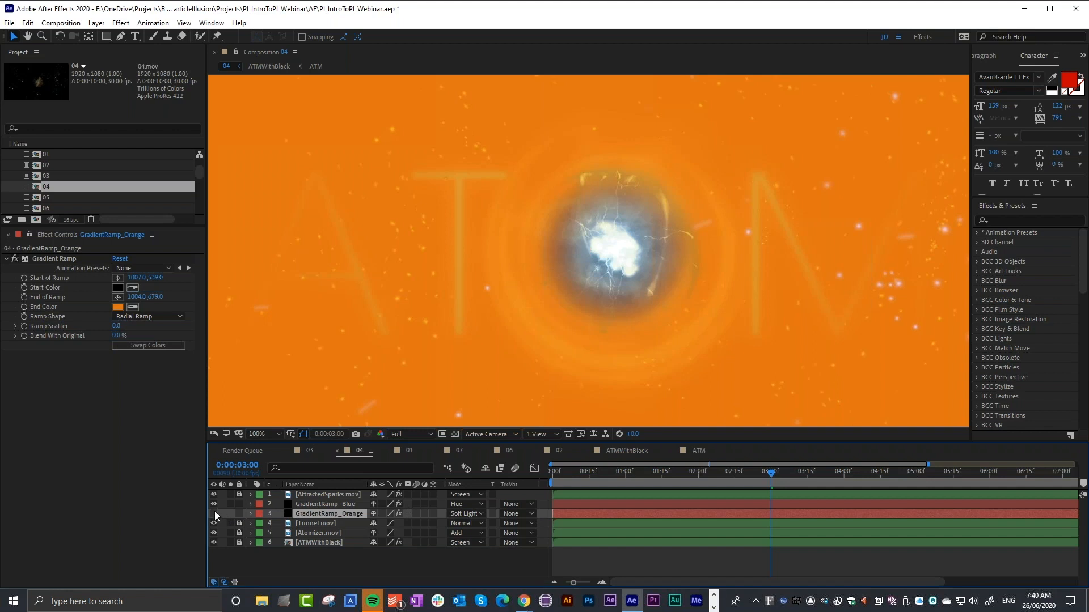
left_click(214, 514)
left_click(214, 513)
Unlock and open ATMWithBlack, make its Black Solid 1 layer visible, and return to composition 04
left_click(242, 543)
double_click(314, 542)
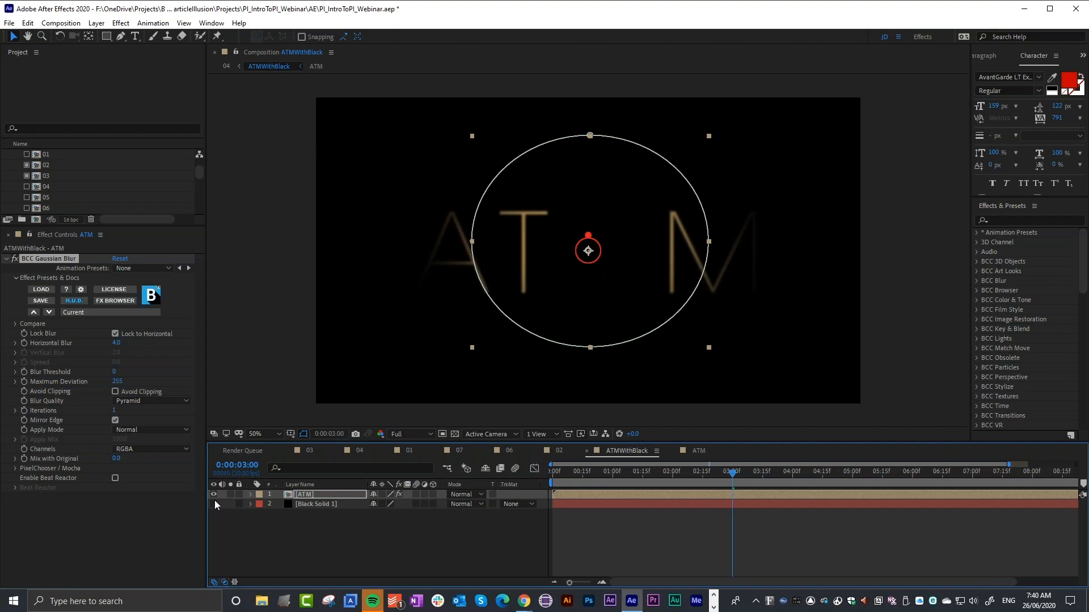
left_click(214, 503)
left_click(362, 450)
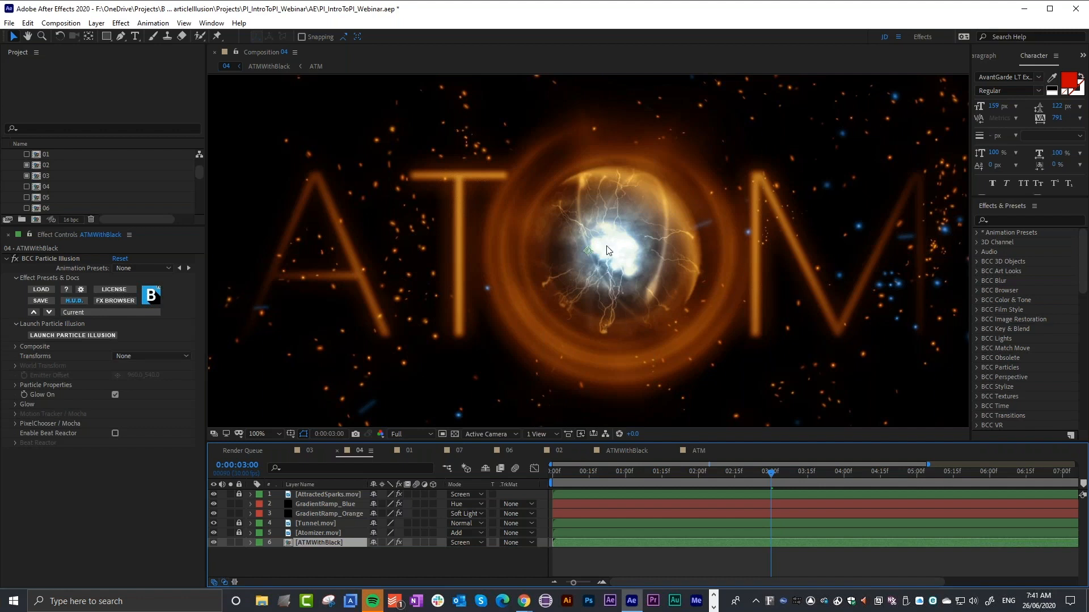
Enable the proxy for composition 04 and play the preview at 100% to check the coloured title
key("comma")
key("comma")
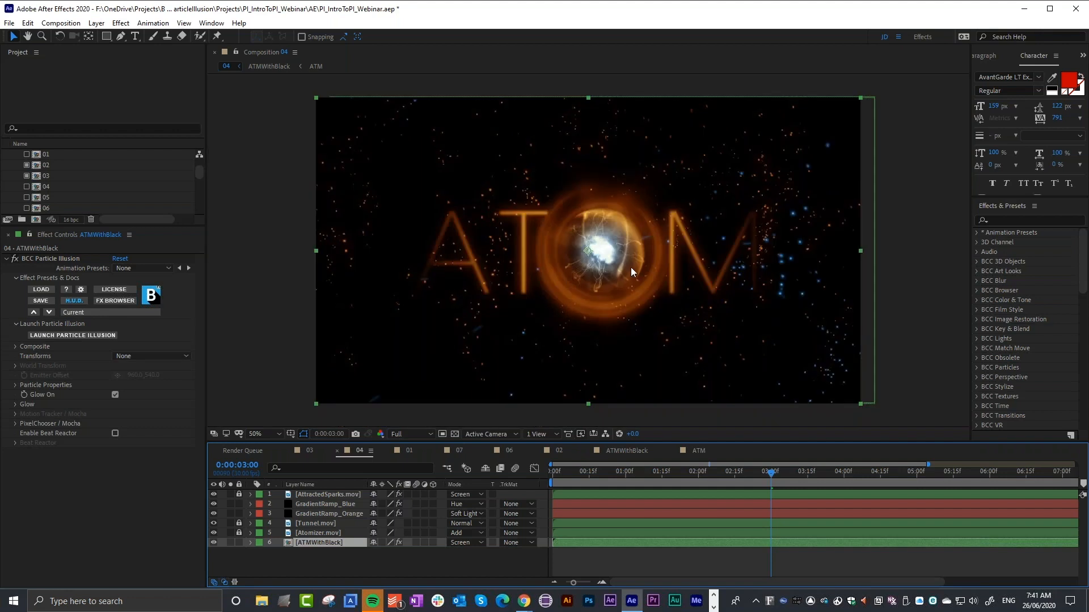
key("period")
key("period")
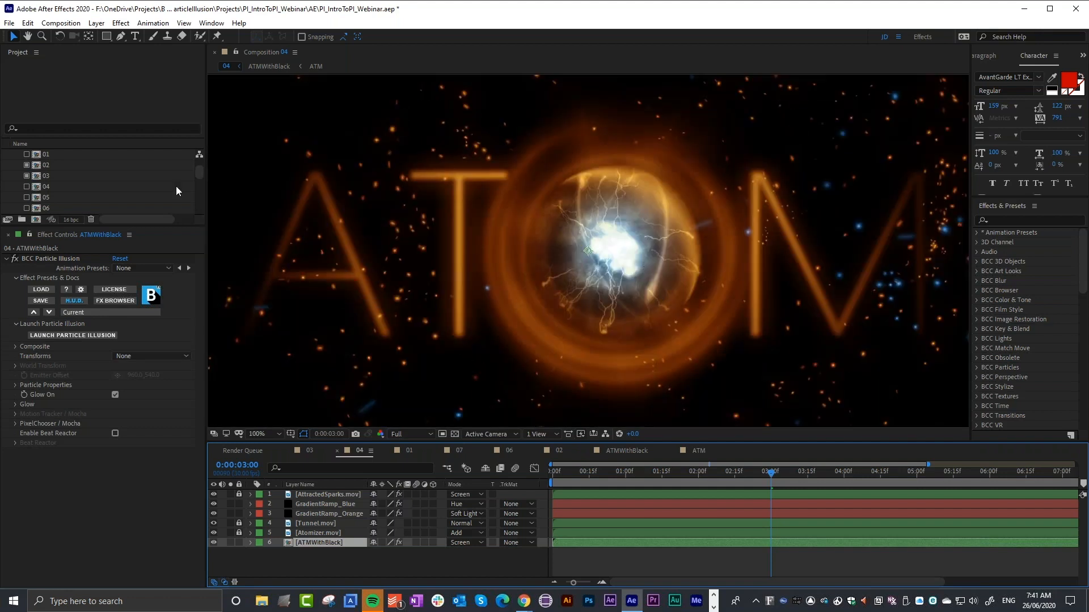
left_click(26, 186)
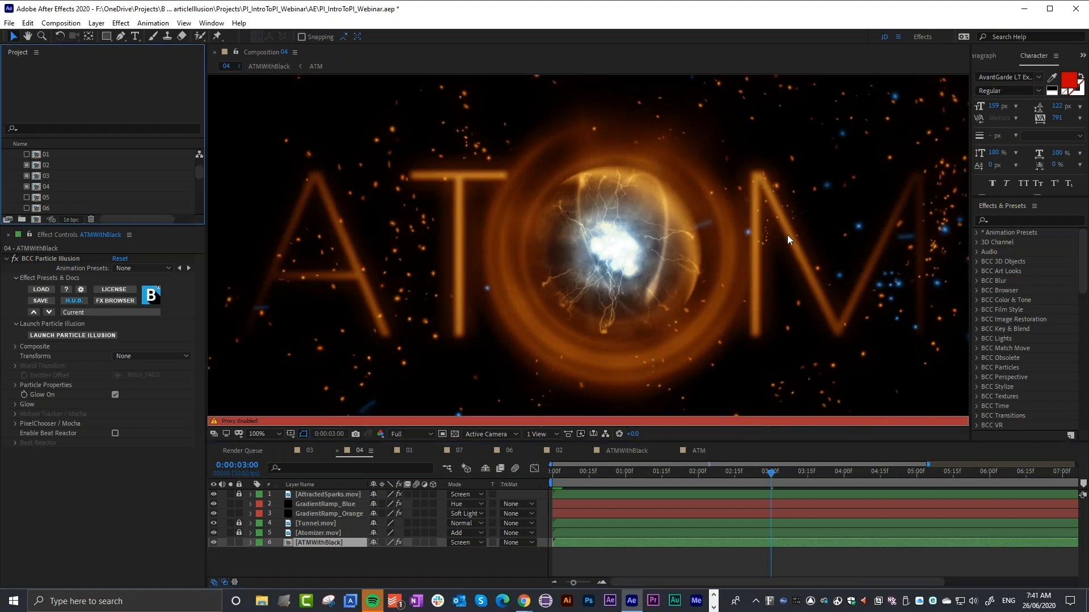
key("space")
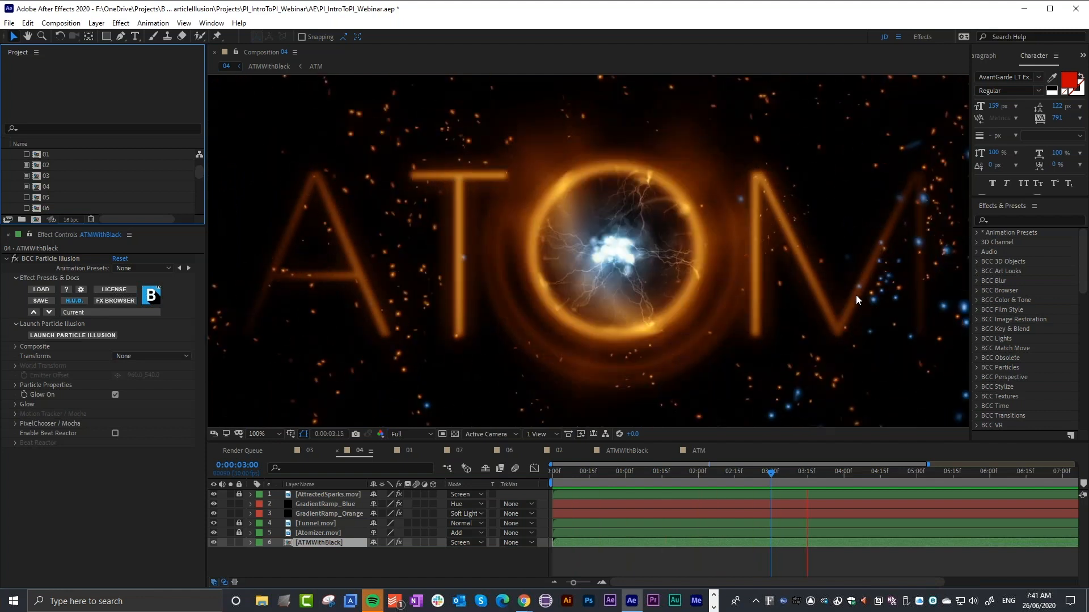
key("space")
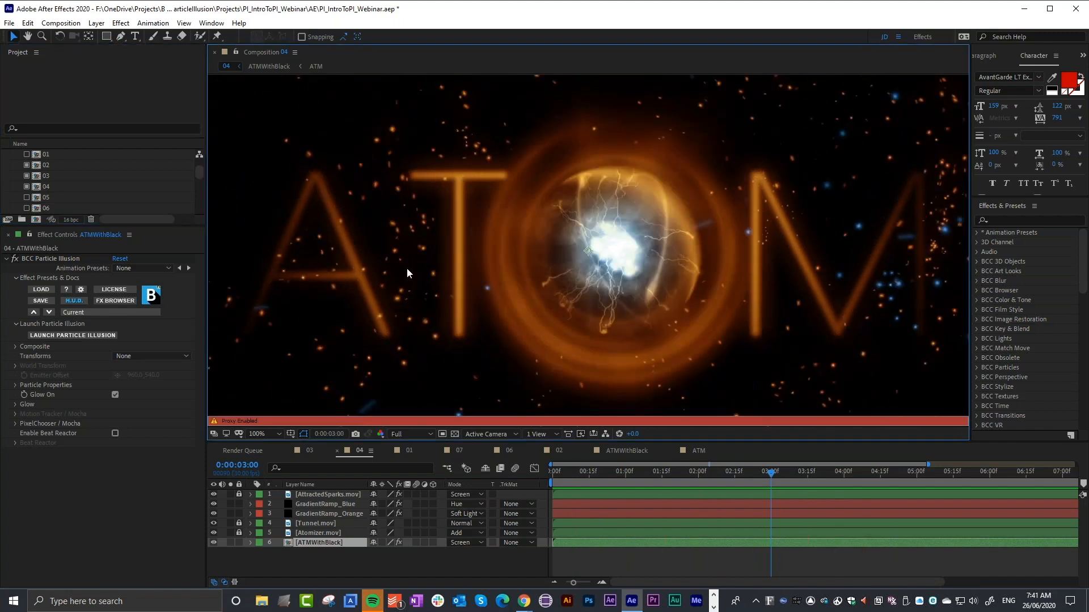
Open composition 05 and make its FastFilmGlow adjustment layer visible over the whole title
double_click(39, 199)
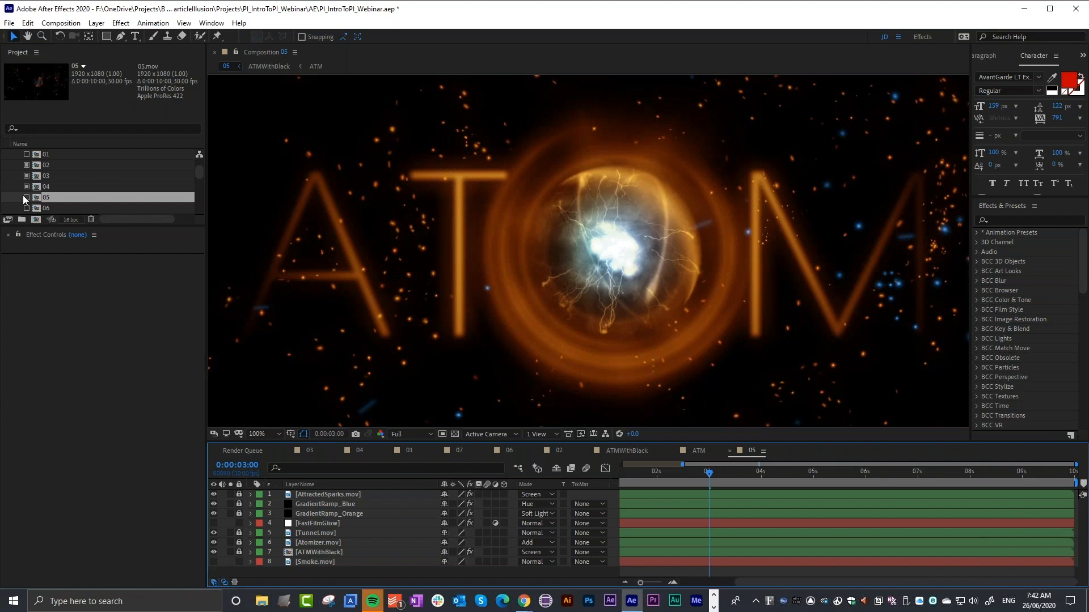
left_click(305, 522)
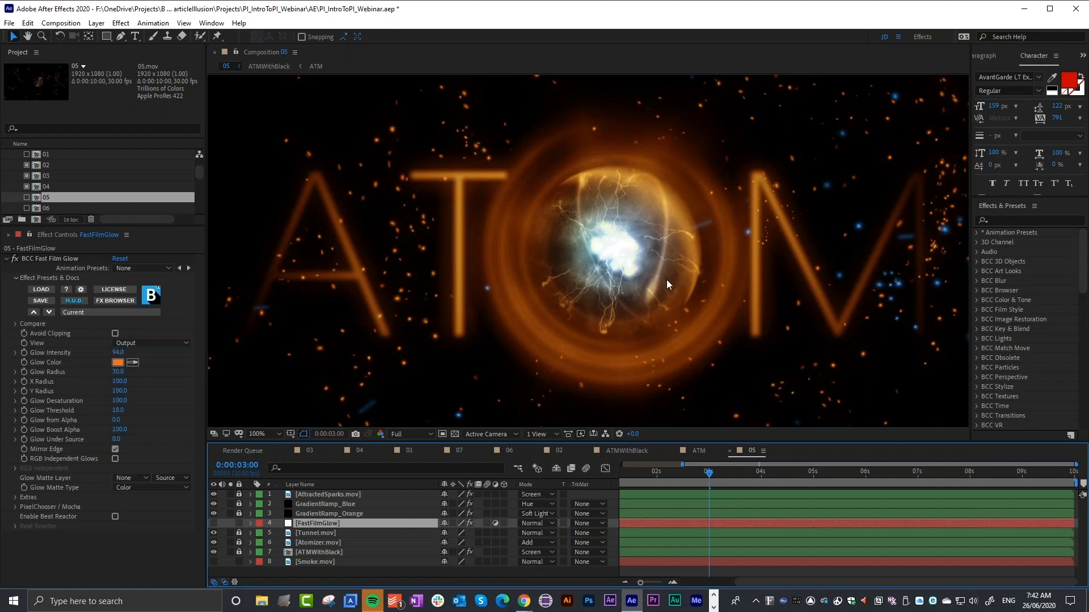
key("comma")
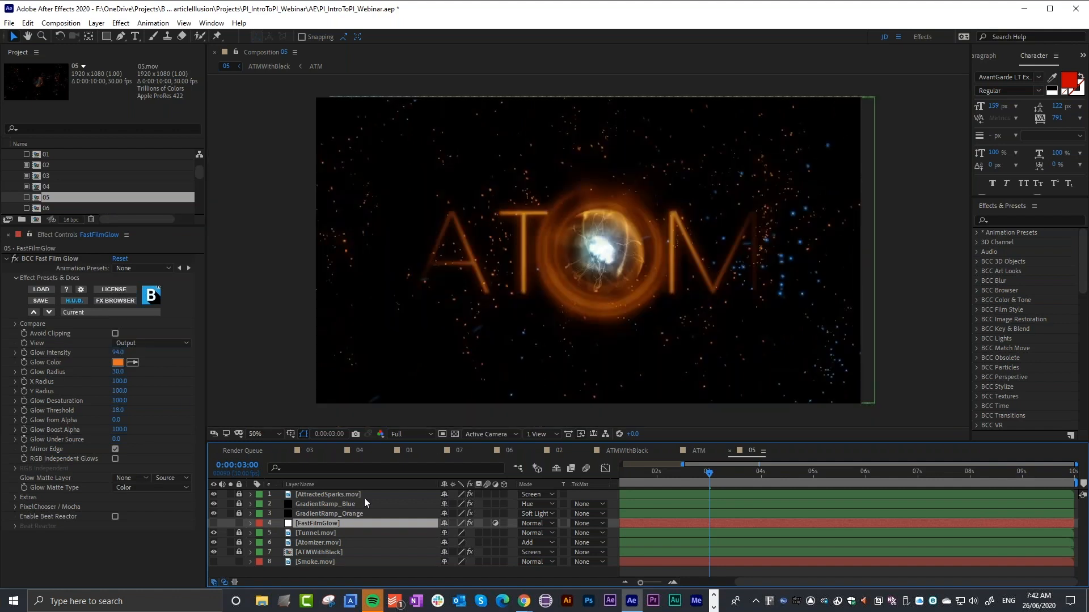
left_click(214, 523)
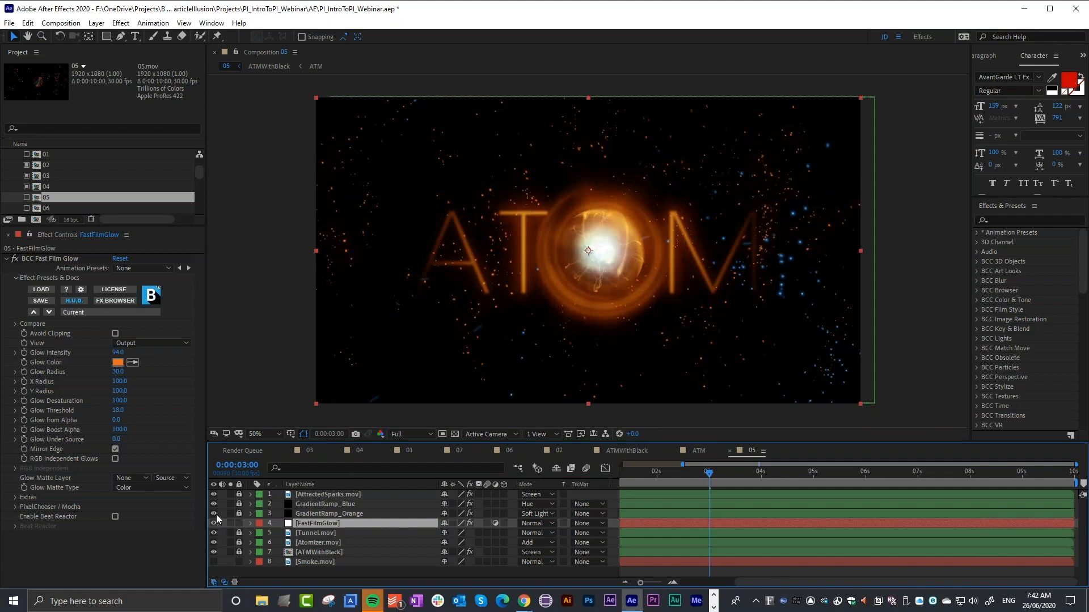
key("slash")
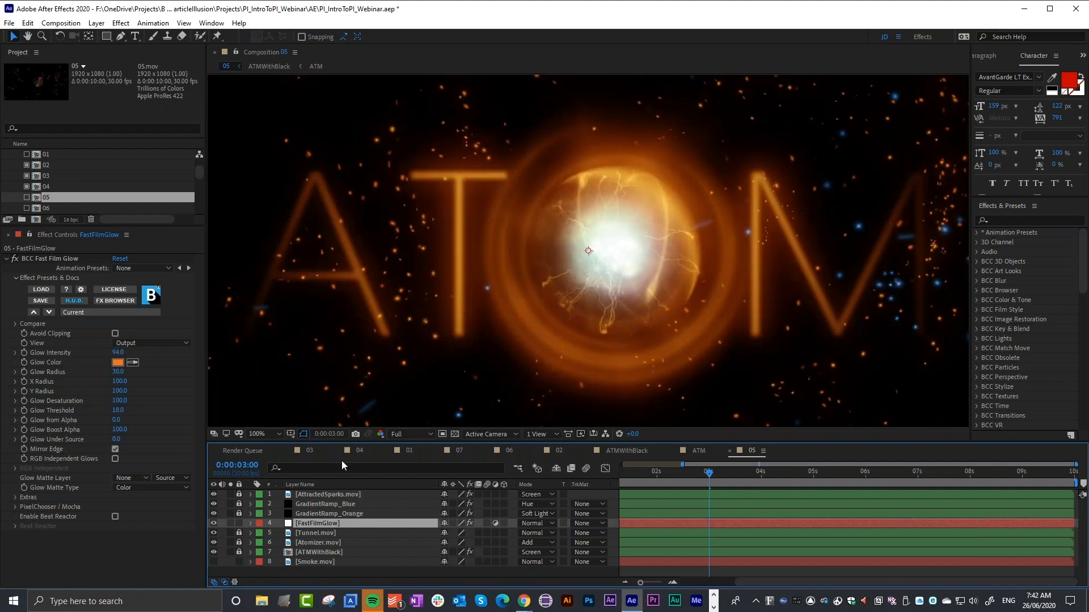
Compare the ATOM title with and without the FastFilmGlow layer, leaving the glow visible
left_click(214, 524)
left_click(214, 524)
left_click(214, 524)
left_click(214, 524)
scroll(610, 236, "down", 1)
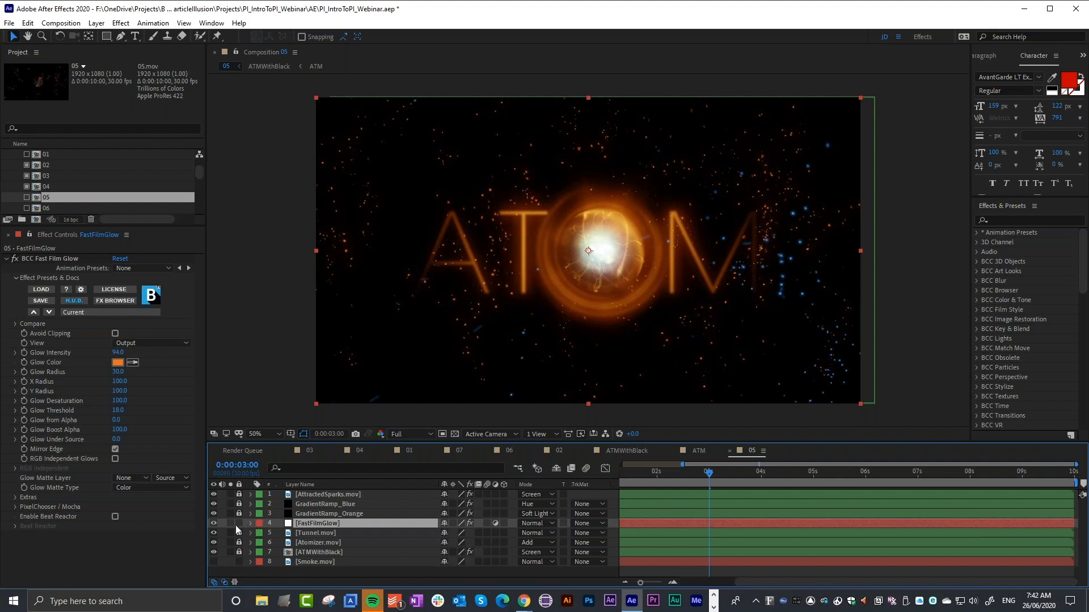
left_click(215, 523)
left_click(215, 524)
left_click(215, 525)
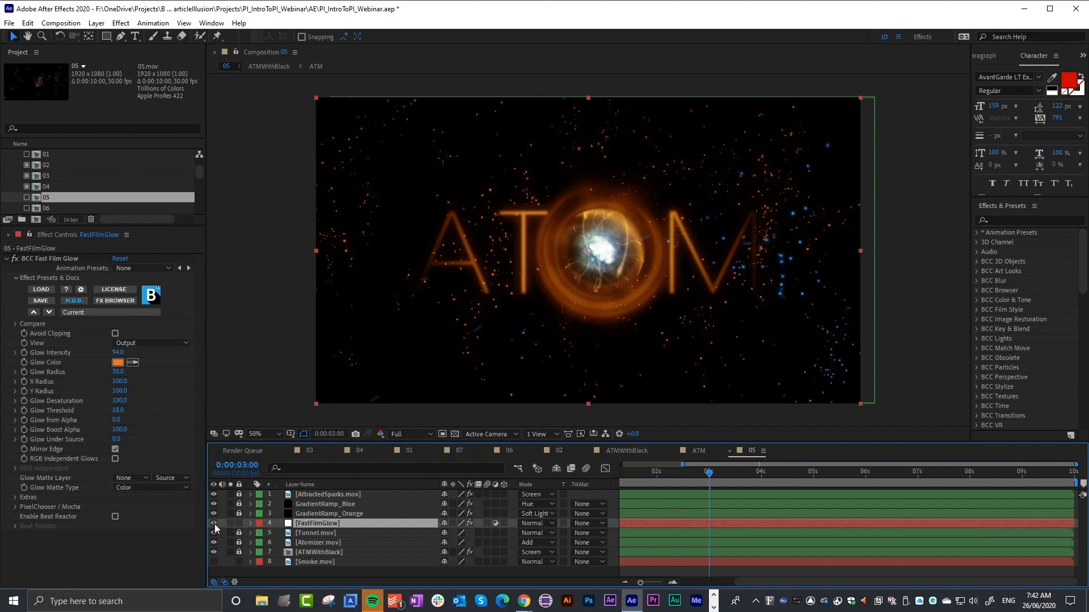
left_click(214, 524)
left_click(214, 525)
left_click(214, 525)
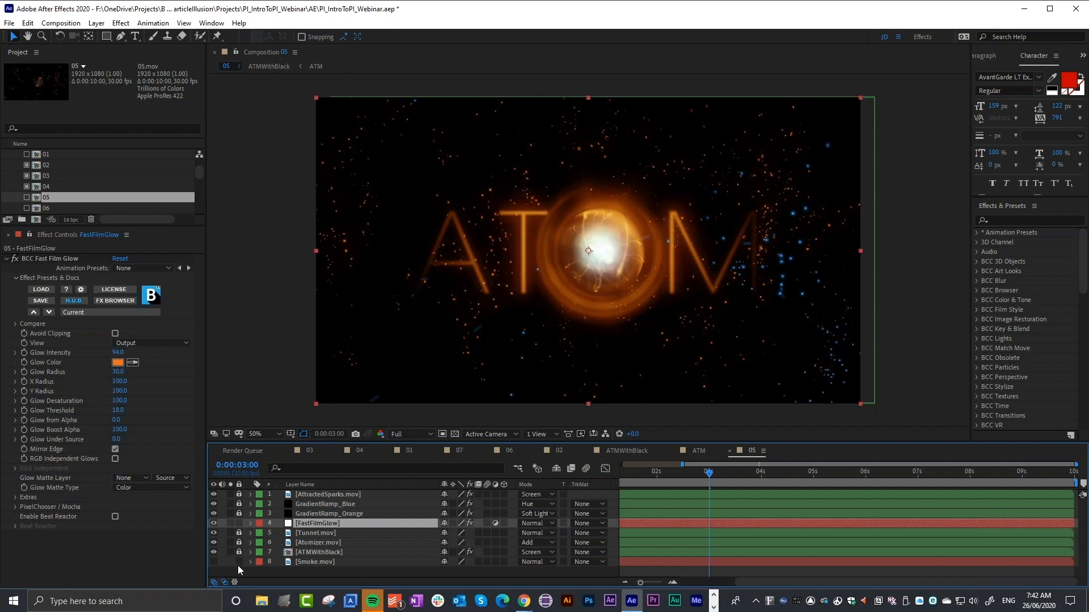
Make the Smoke.mov layer visible, solo it and reveal its Opacity property
left_click(298, 561)
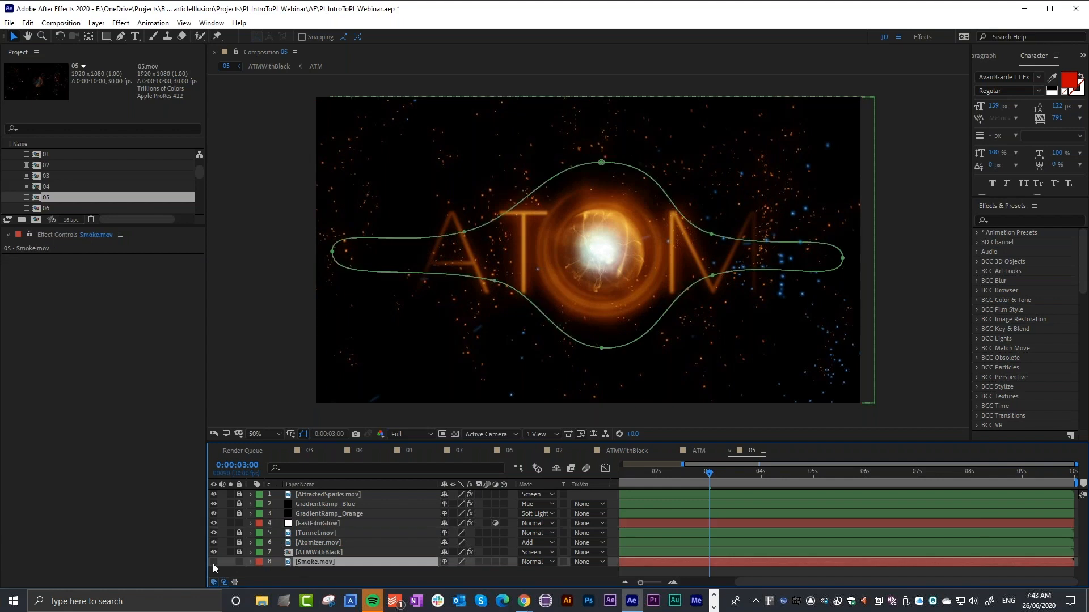
left_click(231, 561)
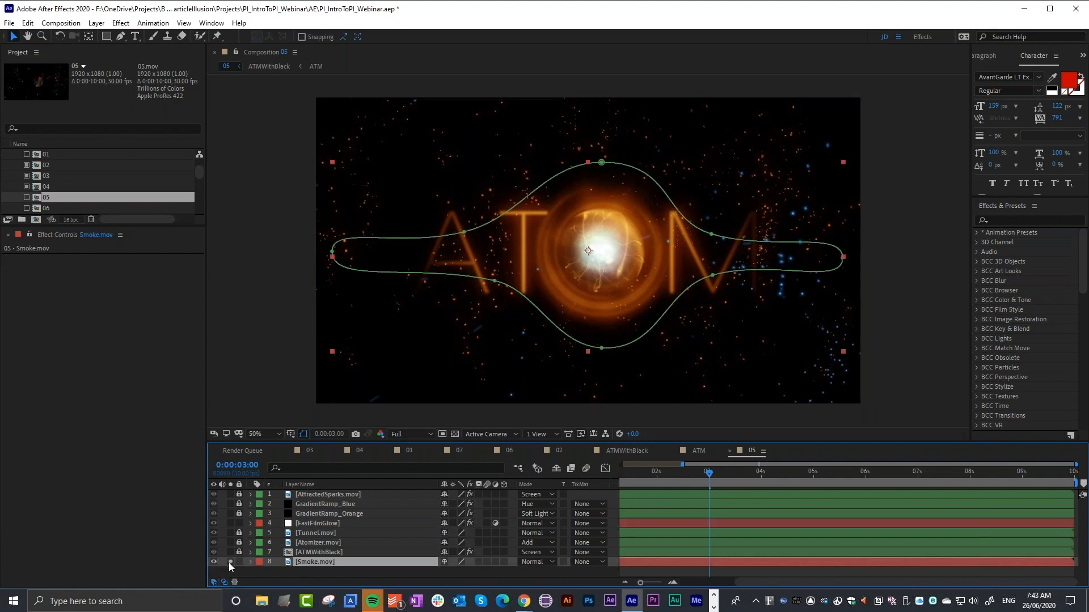
key("period")
key("period")
key("comma")
key("t")
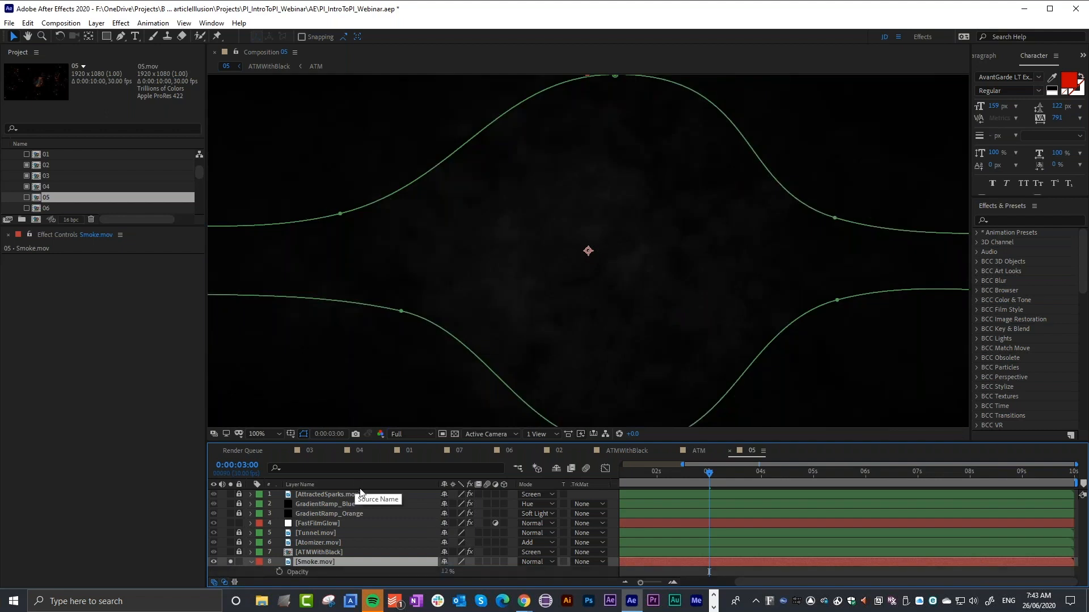
Try the soloed Smoke.mov layer at 100% opacity and undo the change
left_click_drag(447, 571, 574, 571)
key("Return")
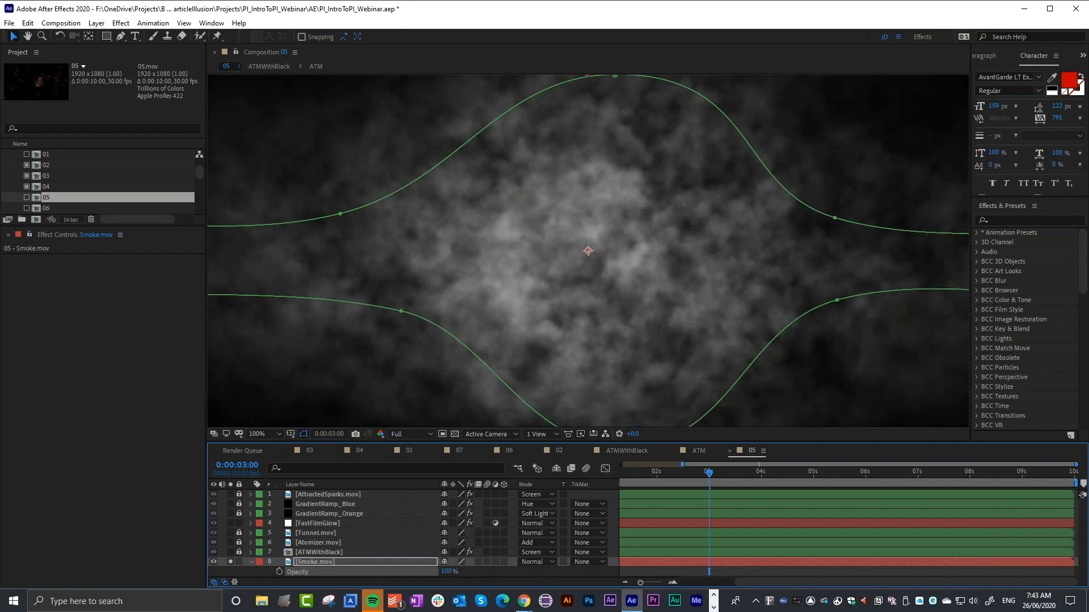
key("ctrl+z")
Clear the solo from Smoke.mov and show the complete title at 100% magnification
scroll(655, 165, "down", 1)
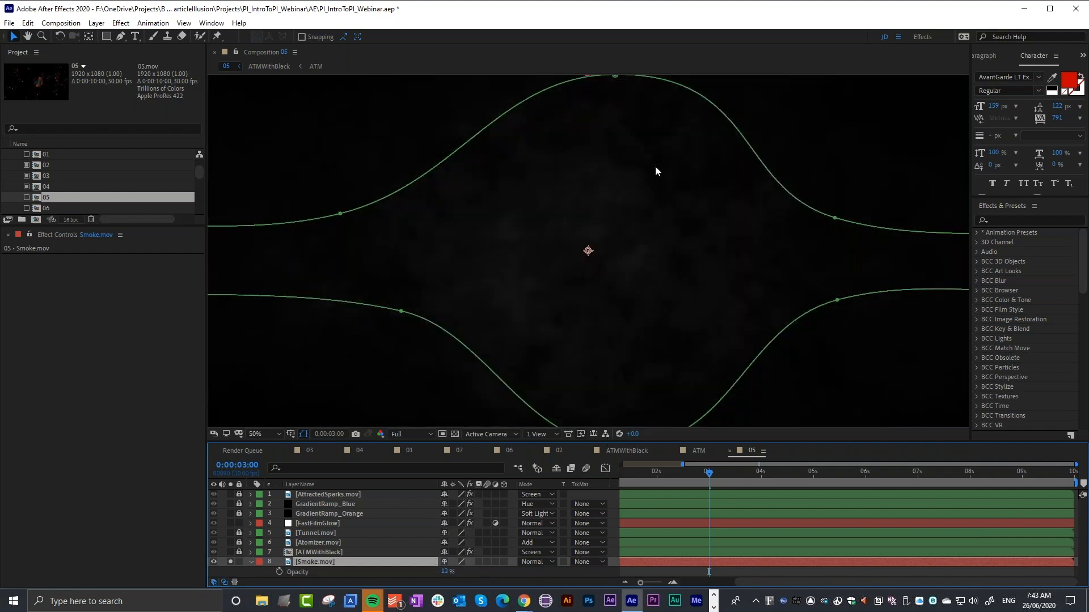
left_click(230, 561)
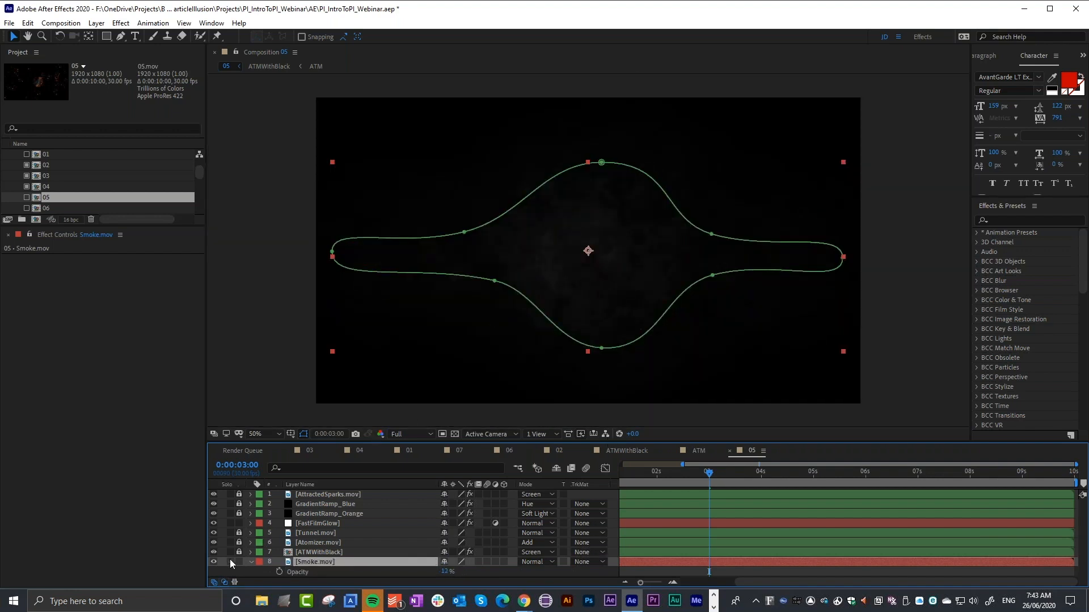
key("period")
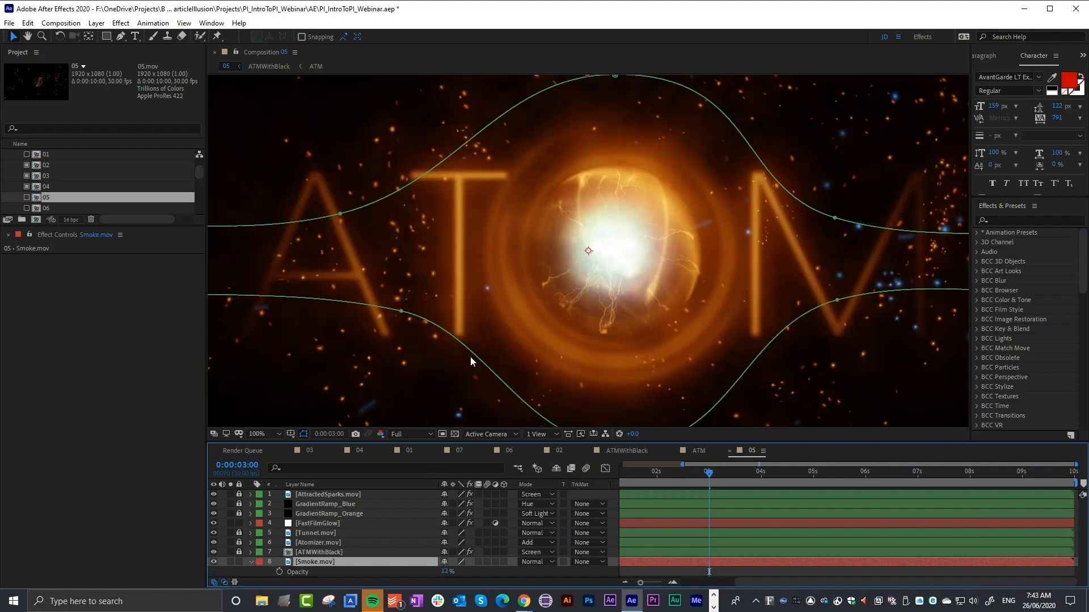
Compare the glowing title with and without the Smoke.mov layer, leaving the smoke visible
left_click(213, 561)
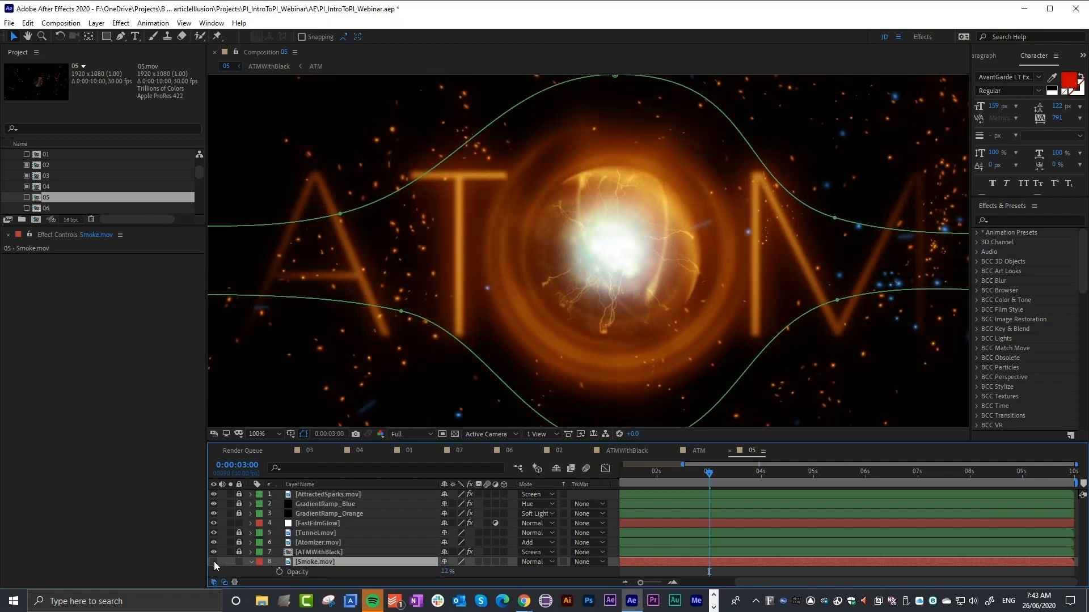
left_click(213, 561)
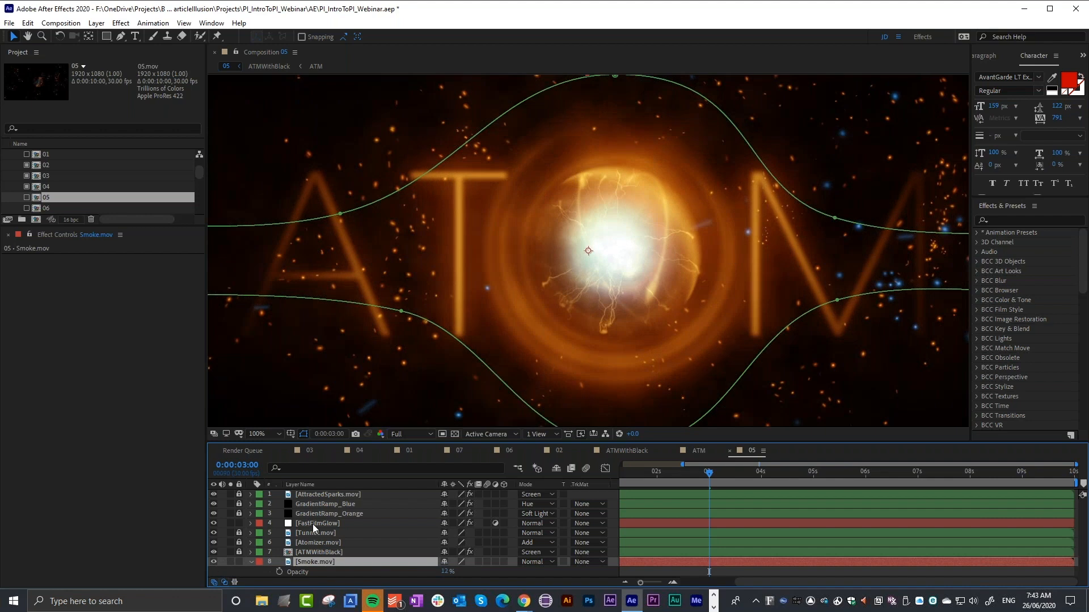
left_click(215, 561)
scroll(635, 319, "down", 2)
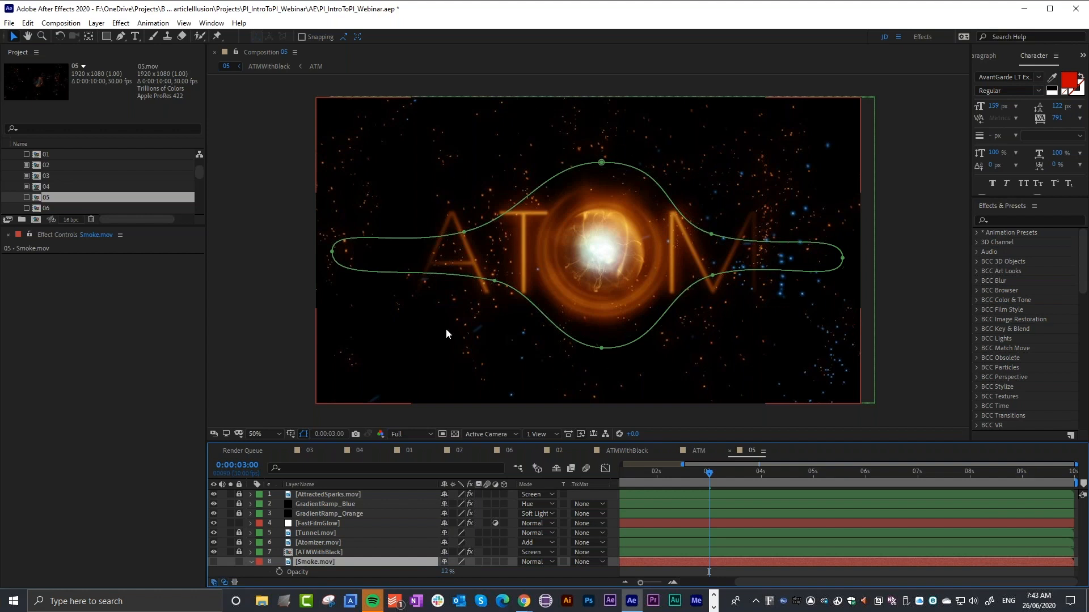
left_click(213, 562)
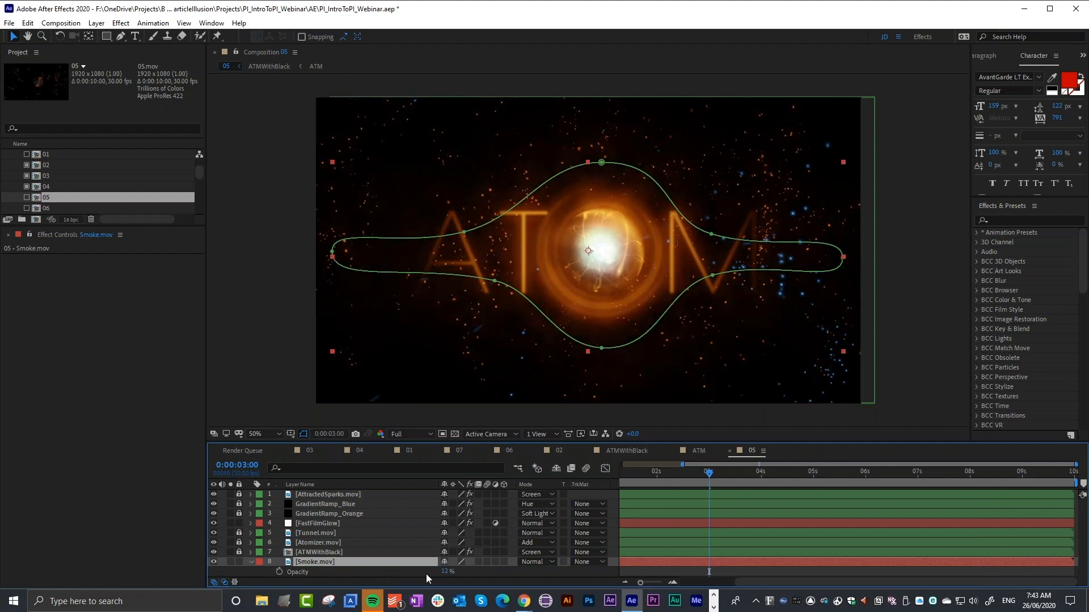
Try a higher opacity on the Smoke.mov layer within the full composite and undo it
left_click_drag(446, 573, 469, 570)
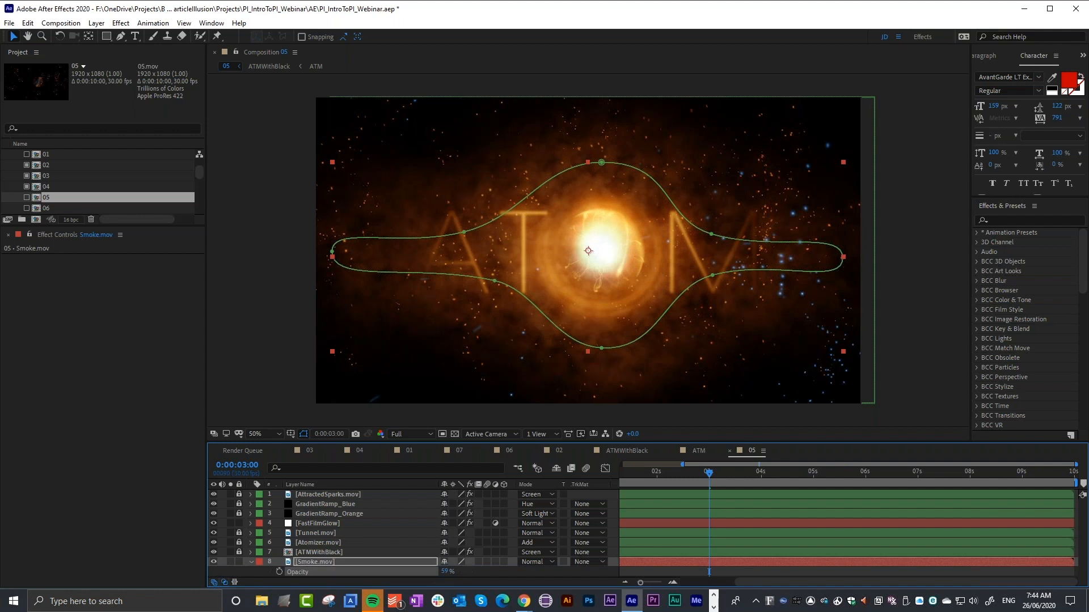
key("ctrl+z")
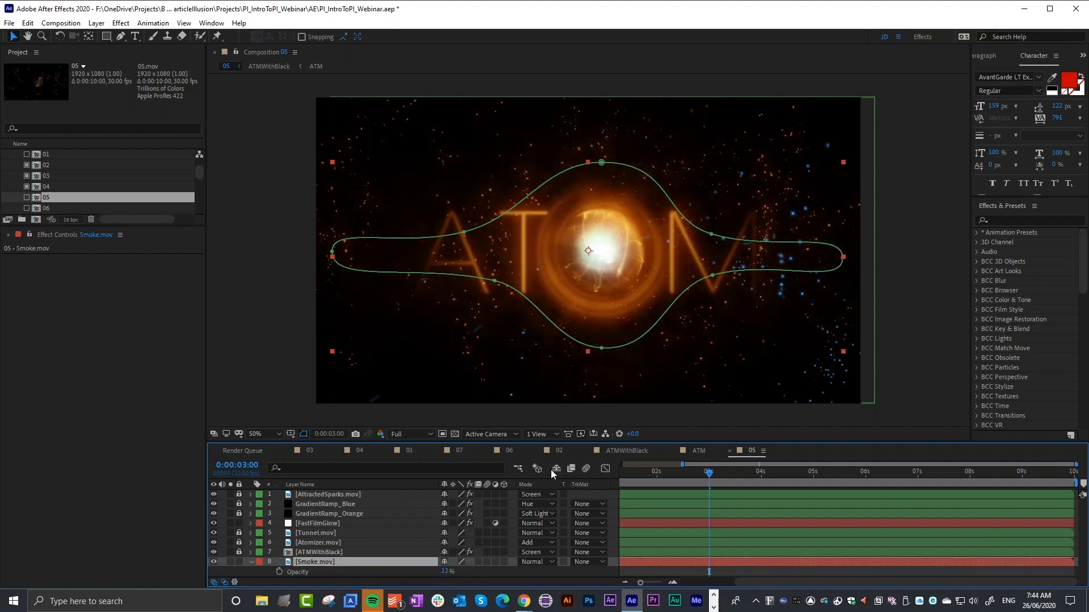
Examine the dark area between the letters A and T up close with Smoke.mov on and off
key("slash")
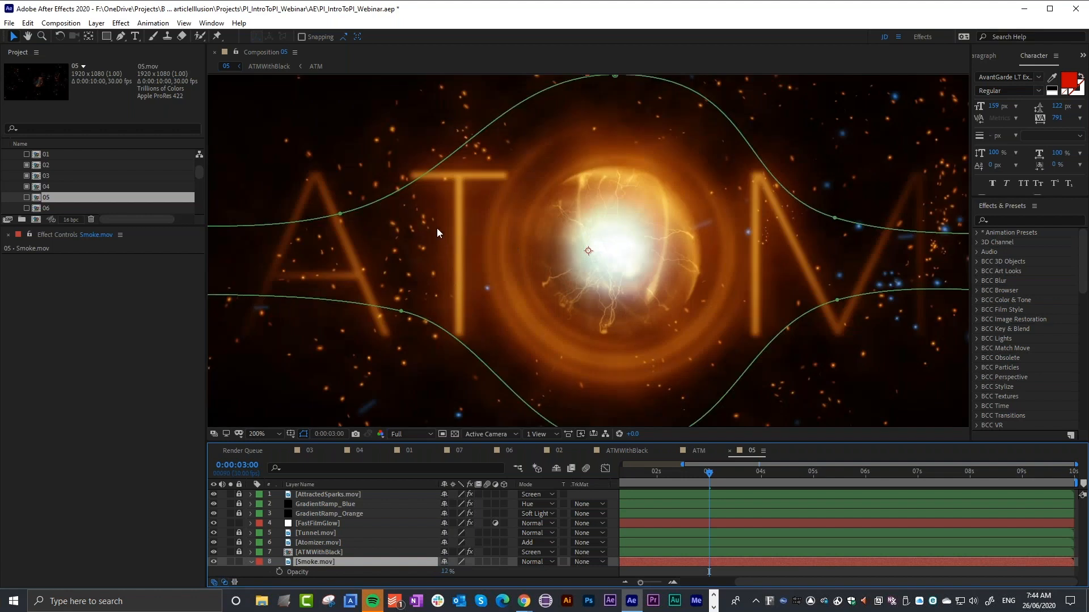
key("period")
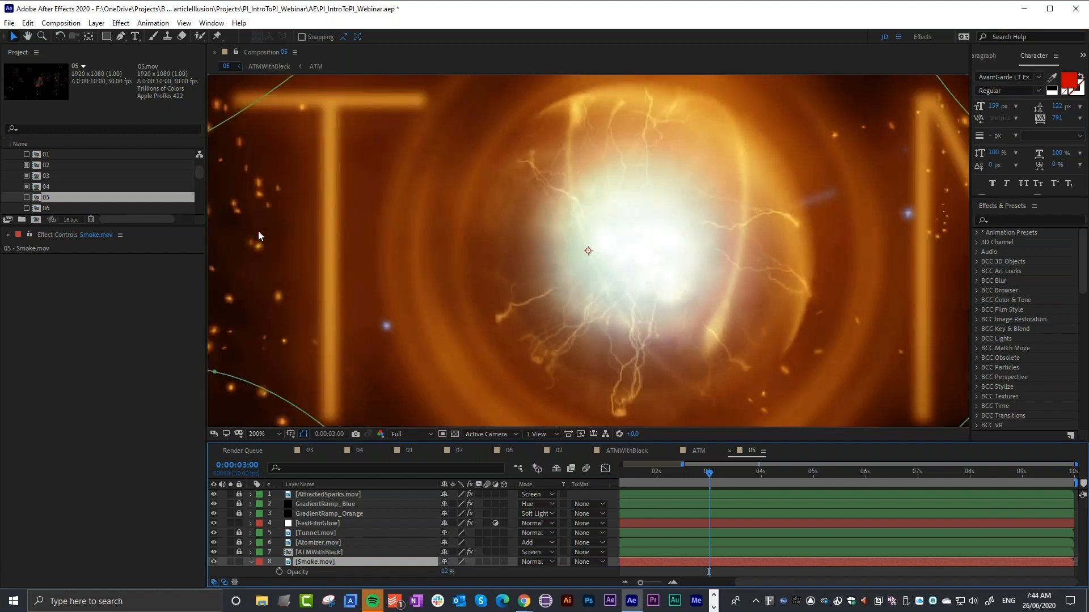
left_click(214, 562)
left_click(214, 562)
scroll(374, 261, "up", 2)
left_click_drag(414, 235, 617, 269)
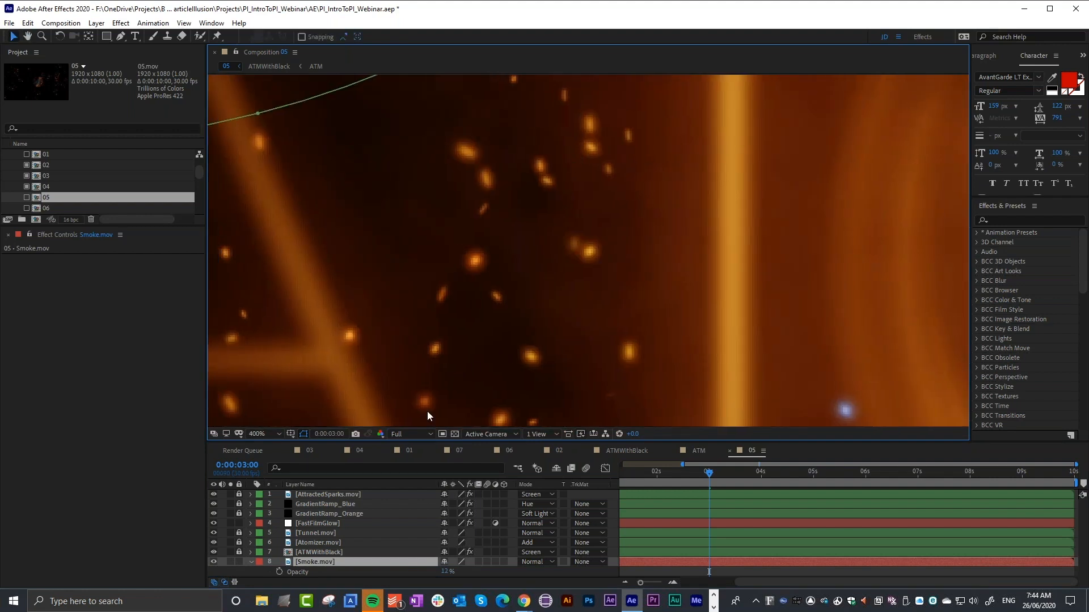
left_click(213, 562)
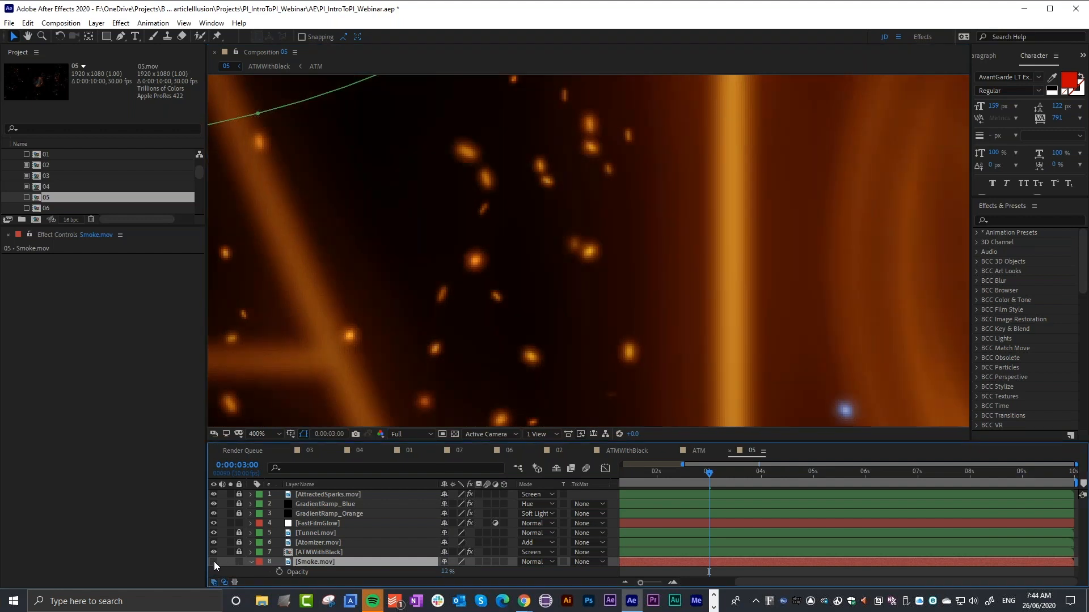
left_click(213, 561)
left_click(213, 561)
left_click(214, 561)
scroll(571, 220, "down", 2)
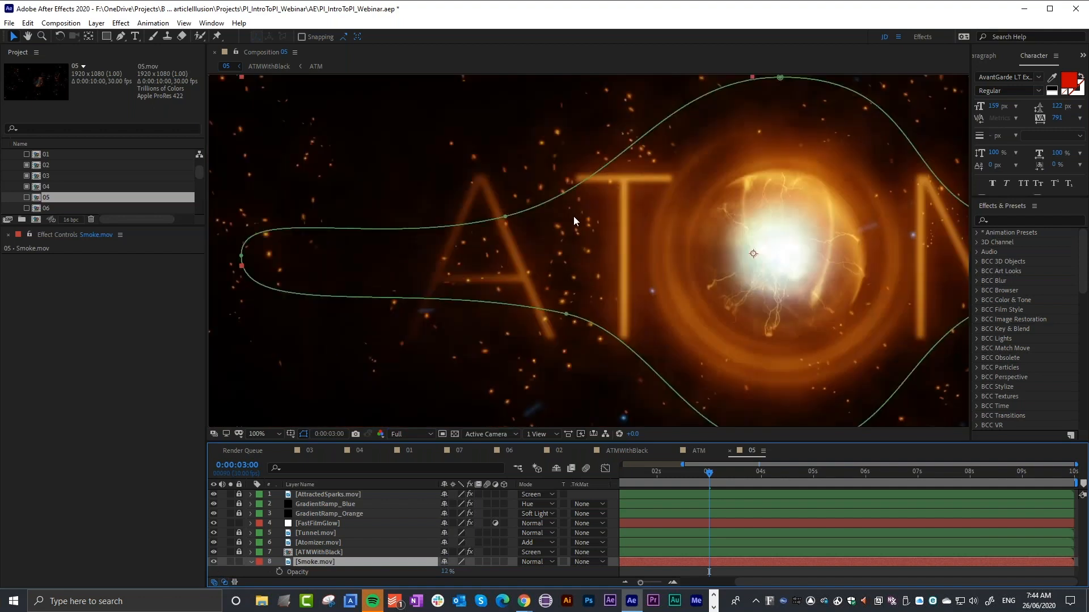
Recentre the title in the viewer and move the current time to 0:00:04:06
key("h")
left_click_drag(713, 272, 626, 260)
key("v")
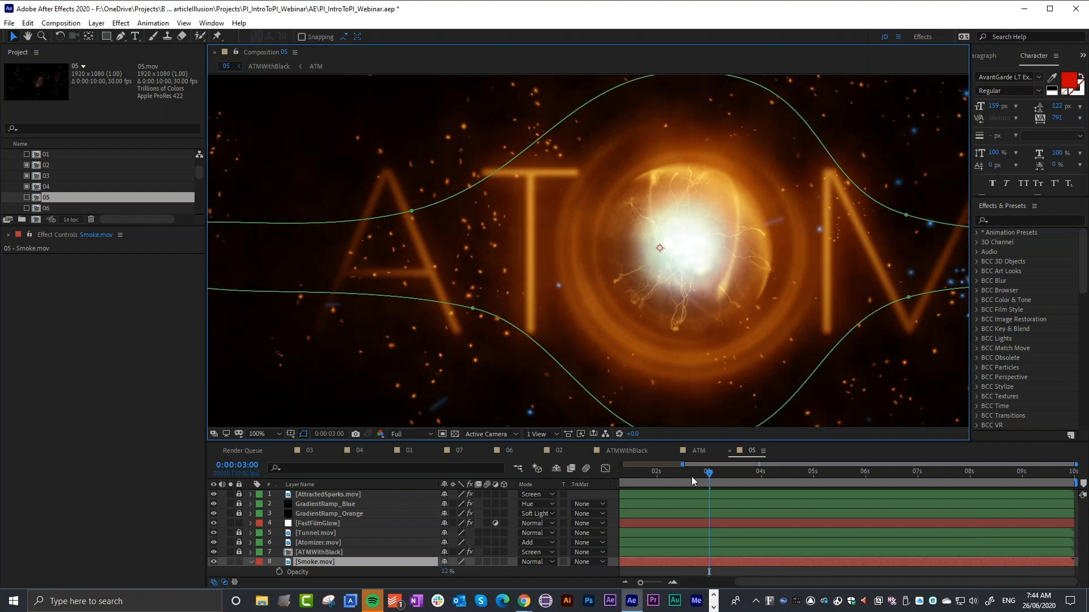
left_click_drag(703, 477, 772, 474)
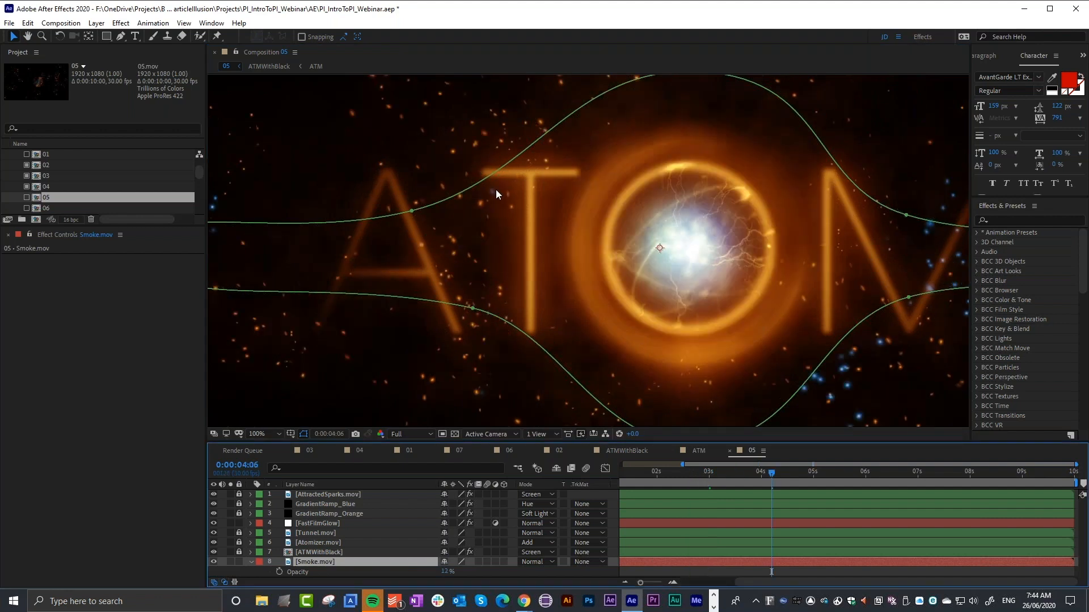
Move the Smoke.mov mask vertex beside the top of the letter A slightly towards the T
key("comma")
key("comma")
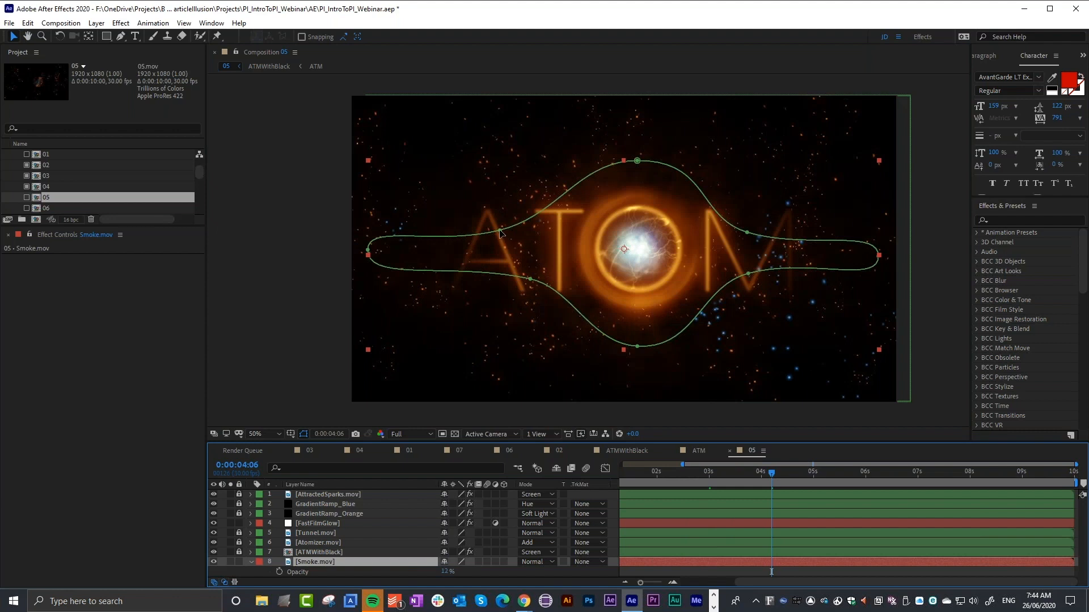
mouse_move(498, 231)
left_mouse_down()
mouse_move(444, 107)
mouse_move(402, 98)
mouse_move(487, 100)
mouse_move(368, 96)
mouse_move(434, 102)
mouse_move(471, 152)
mouse_move(483, 212)
mouse_move(507, 229)
left_mouse_up()
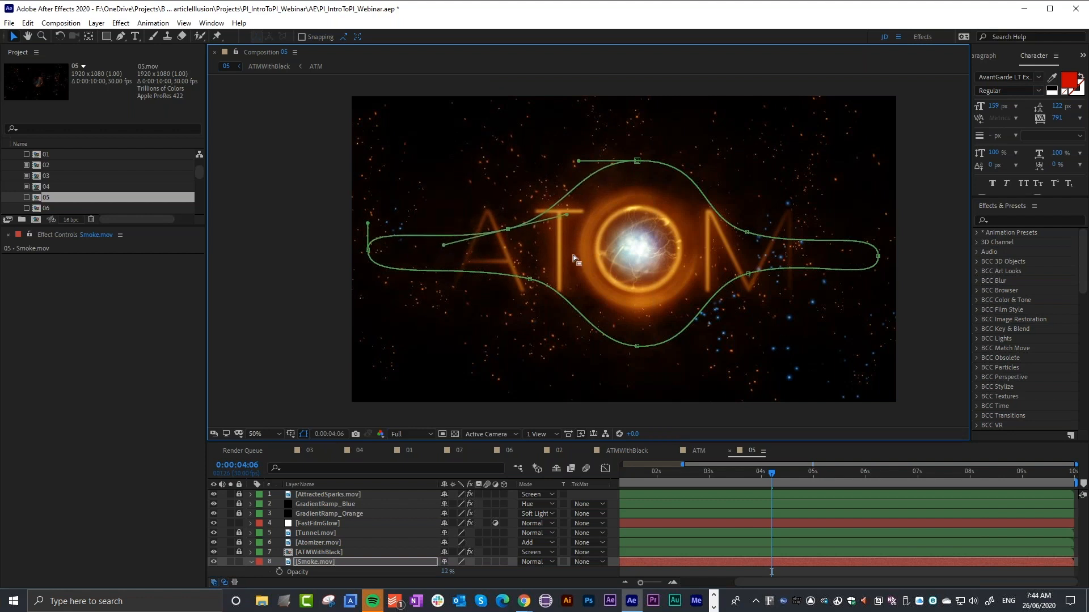
scroll(584, 247, "up", 4)
scroll(584, 247, "down", 2)
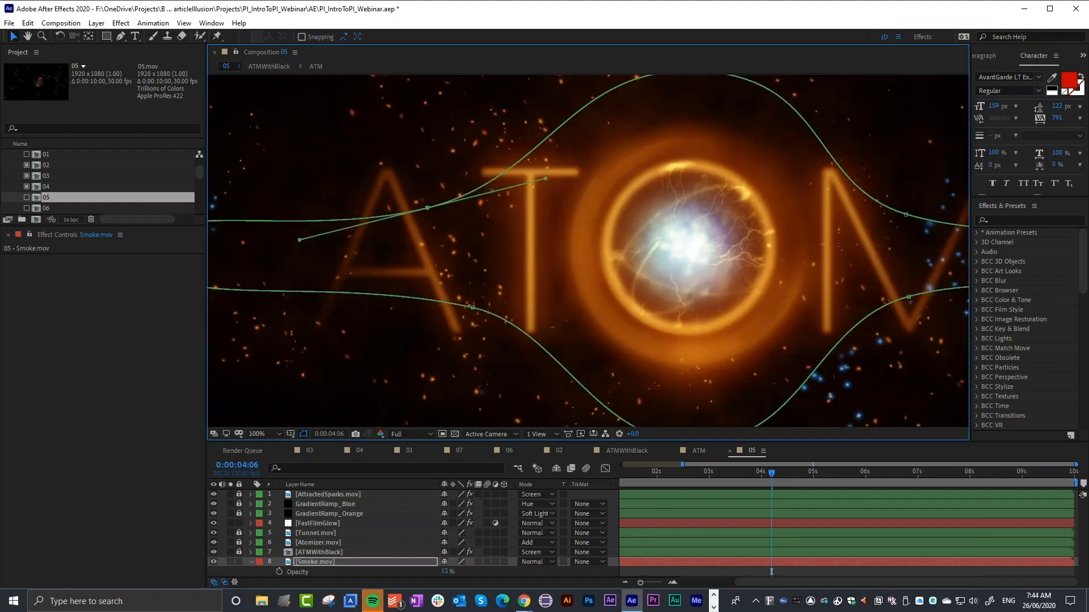
Enable the proxy for composition 05, play the title preview in a maximized viewer, and restore the full workspace
left_click(27, 198)
scroll(658, 246, "down", 2)
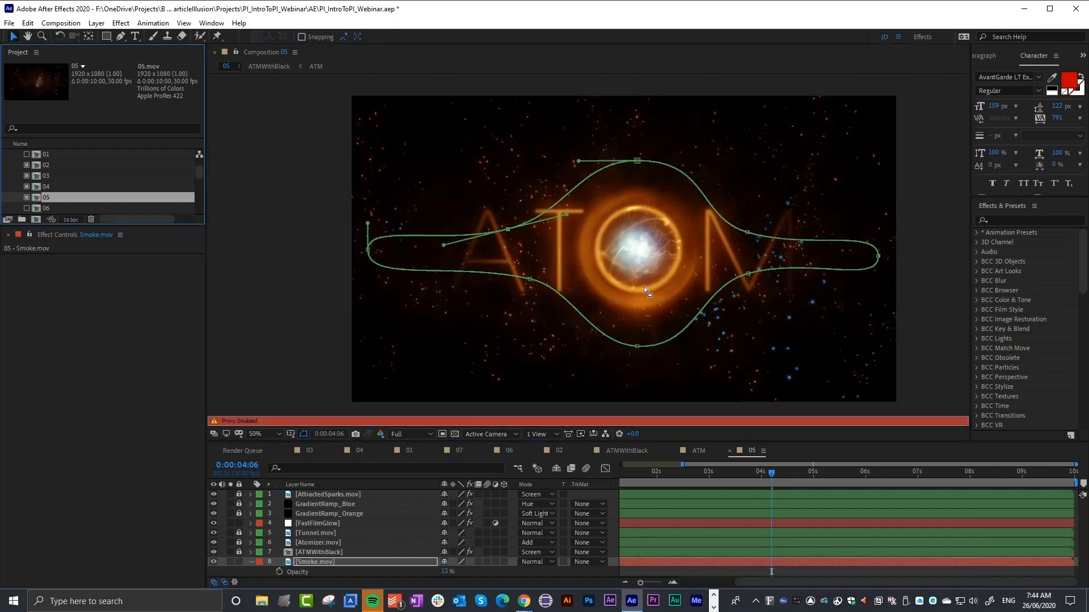
key("grave")
scroll(641, 318, "up", 2)
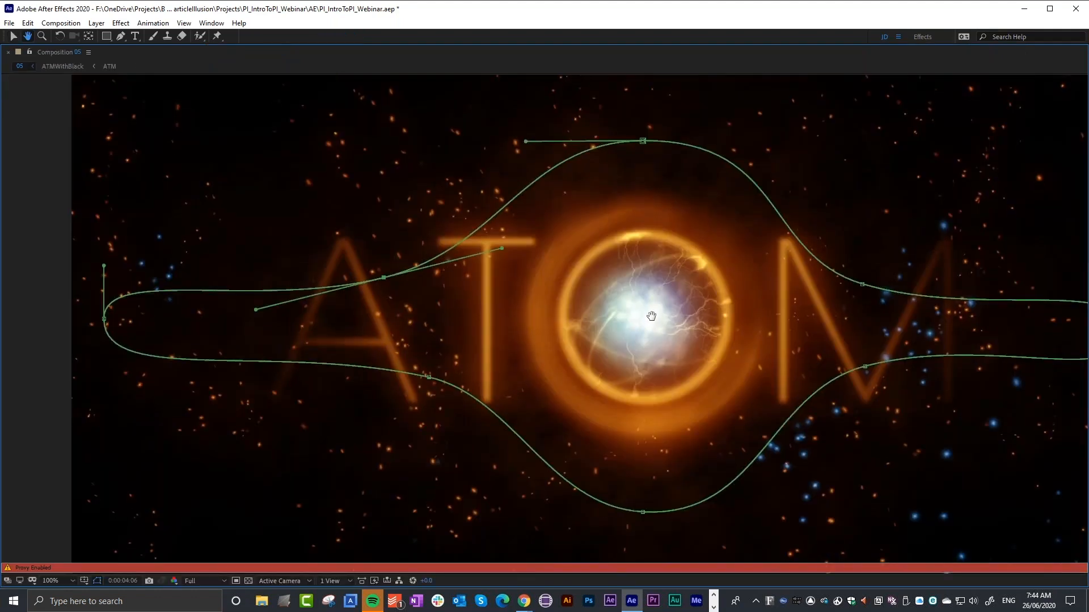
left_click_drag(651, 316, 631, 272)
key("space")
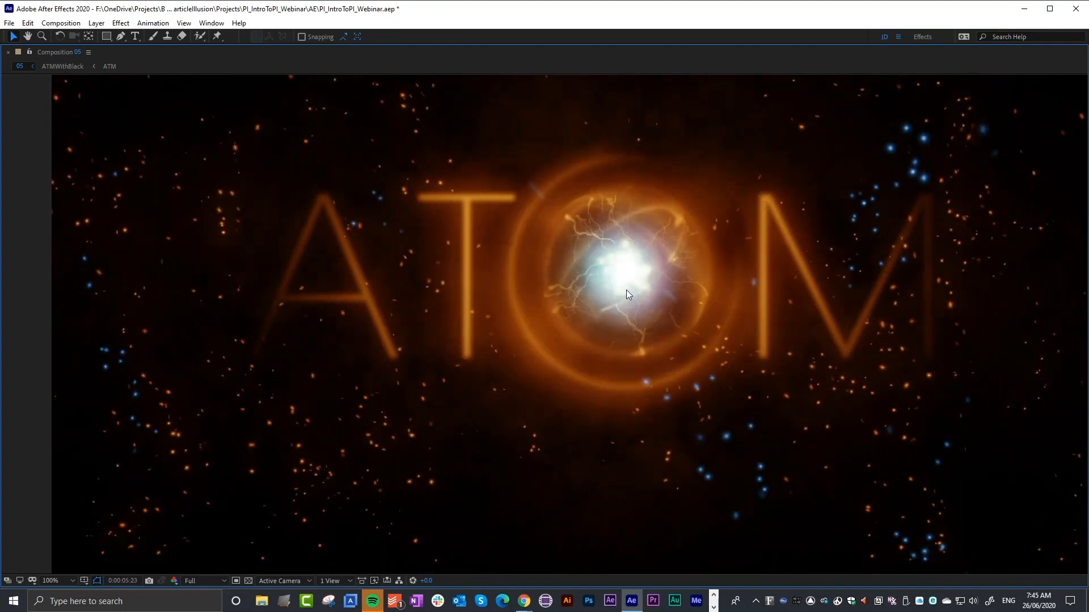
key("space")
key("grave")
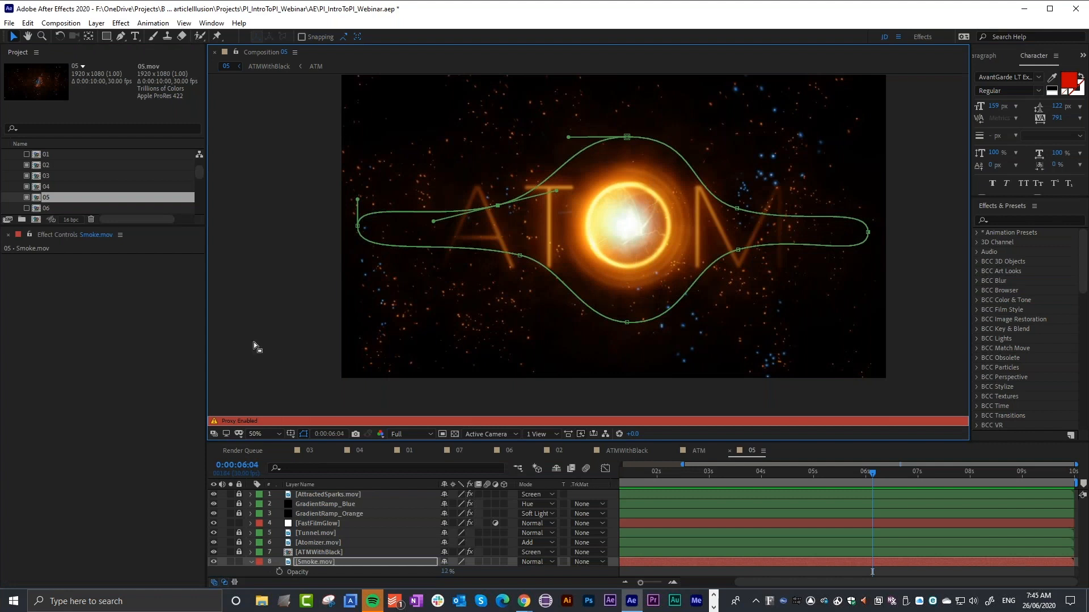
Open composition 06, fit the whole title in view and select the BCC Prism effect on the Prism layer
double_click(36, 208)
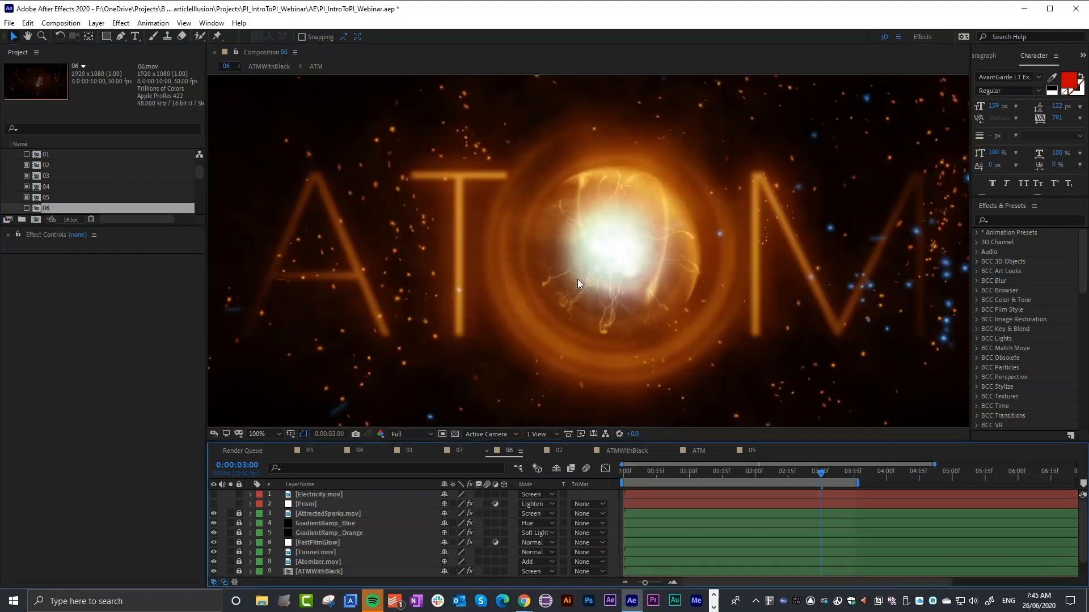
scroll(596, 247, "down", 2)
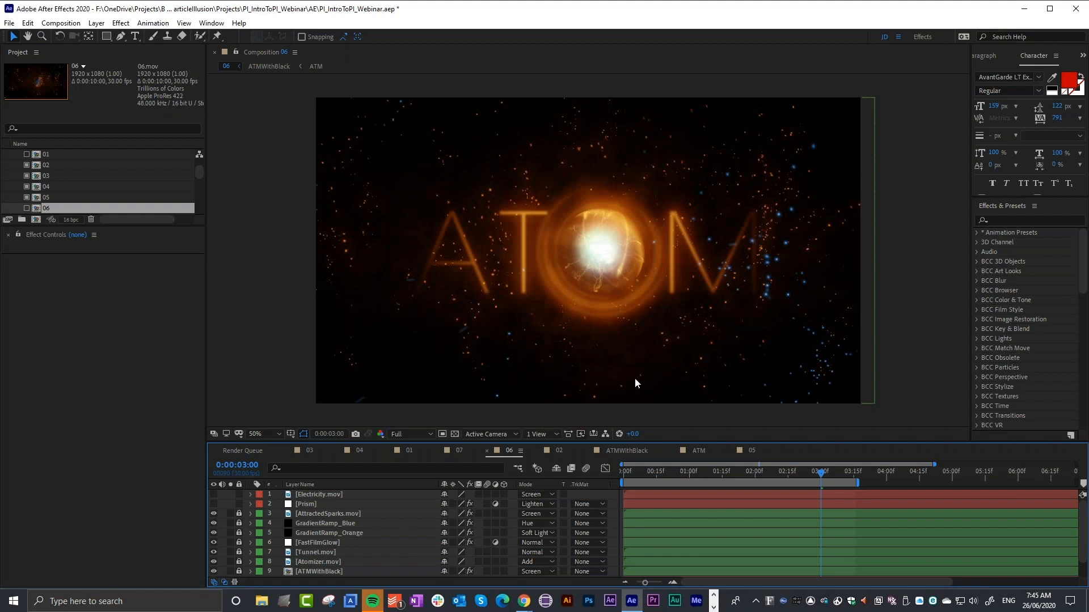
left_click(310, 503)
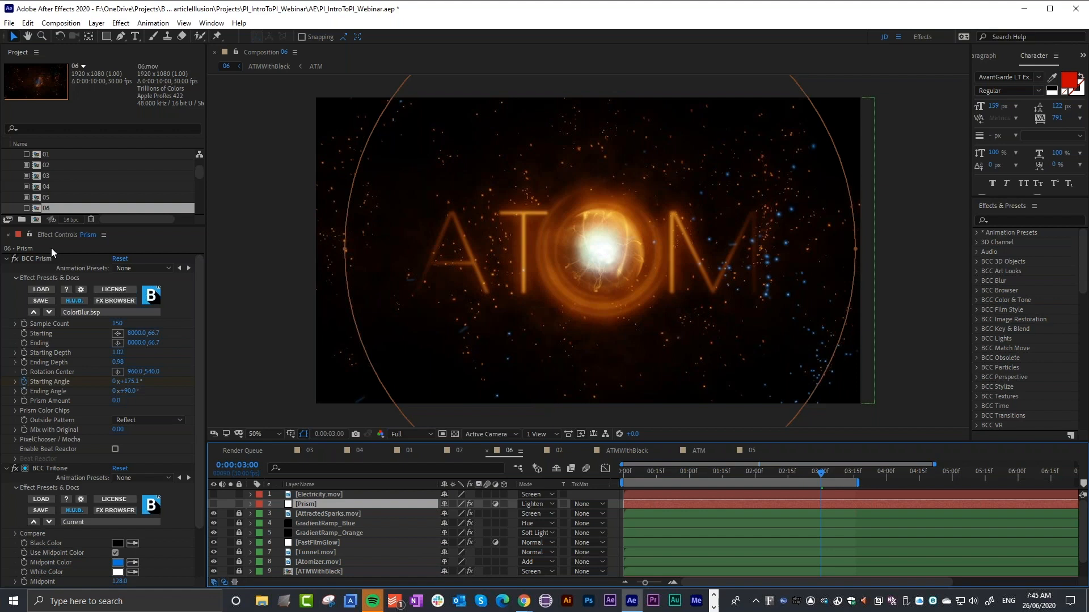
left_click(15, 470)
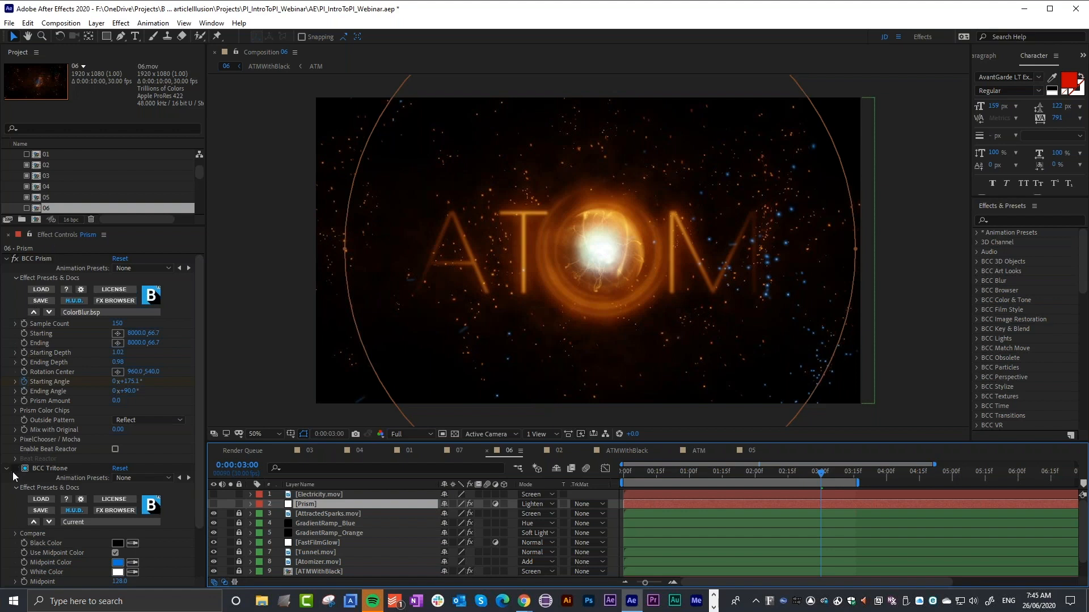
left_click(40, 259)
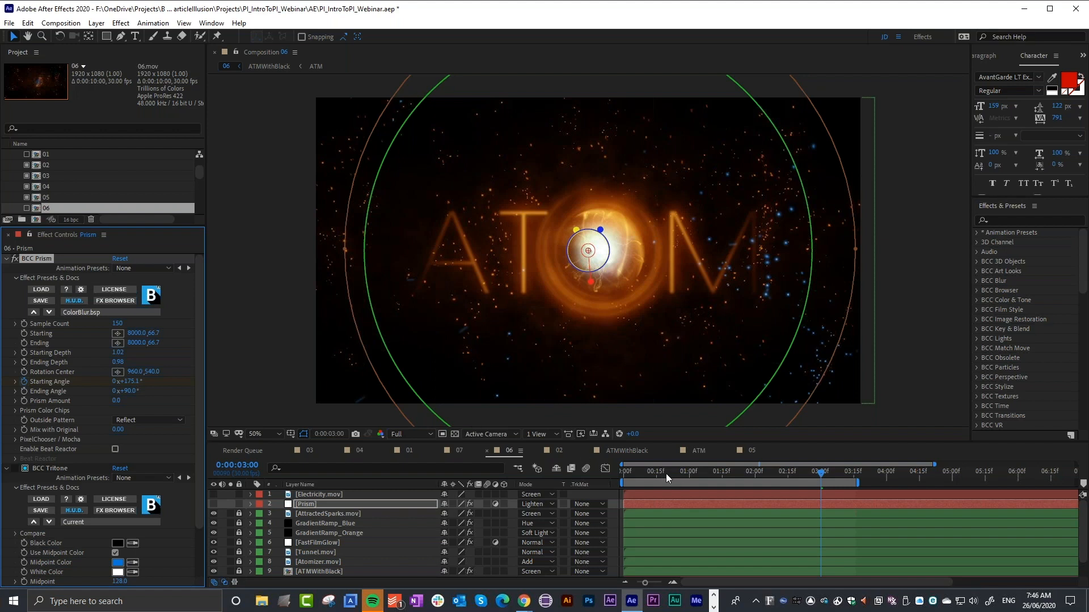
Make the Prism layer visible at 0:00:01:29 and compare the title with it on and off
left_click_drag(665, 474, 753, 474)
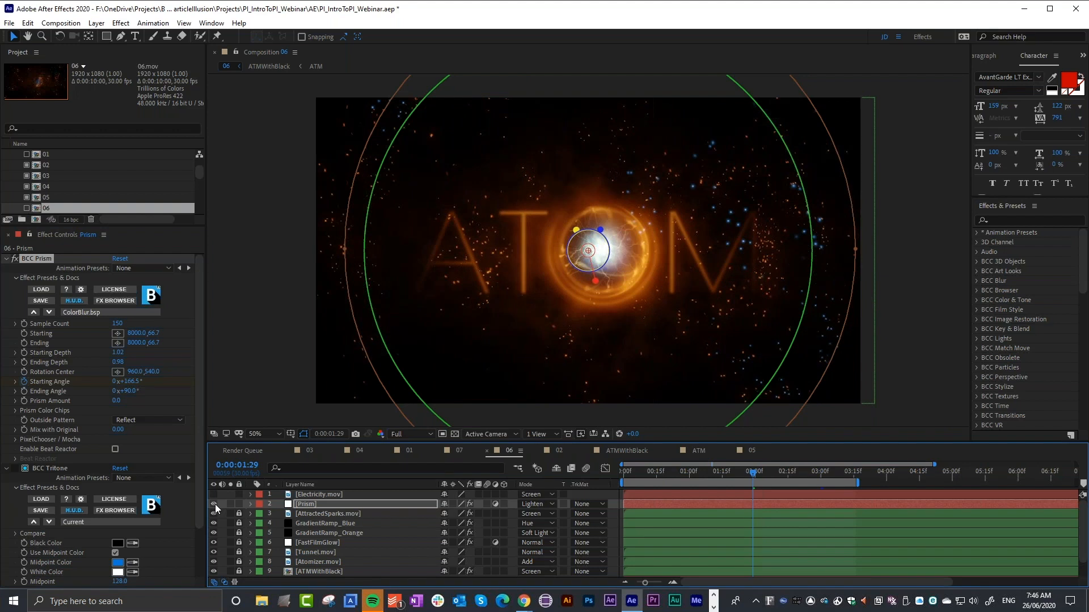
left_click(214, 504)
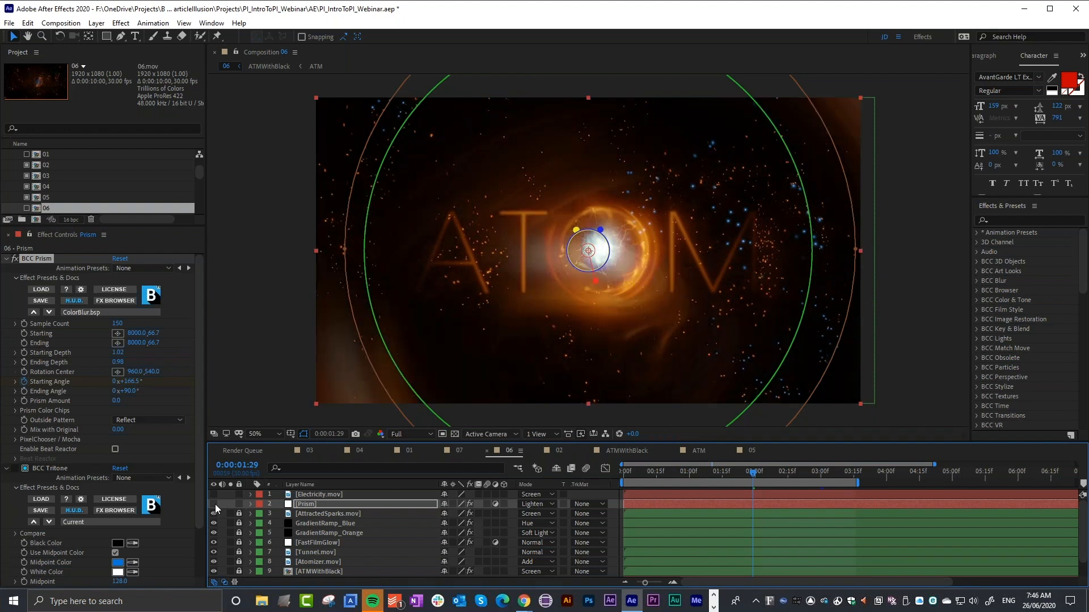
left_click(214, 505)
left_click(214, 504)
left_click(214, 505)
Remove the Starting Angle keyframes from the Prism layer's BCC Prism effect and set the angle to 0°
left_click(43, 381)
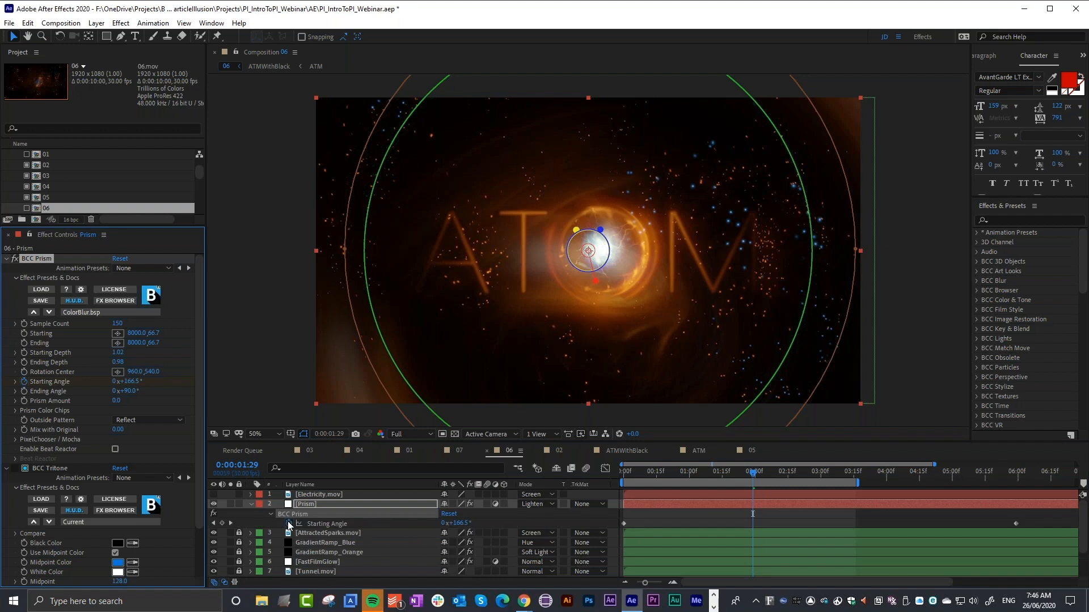
left_click(311, 524)
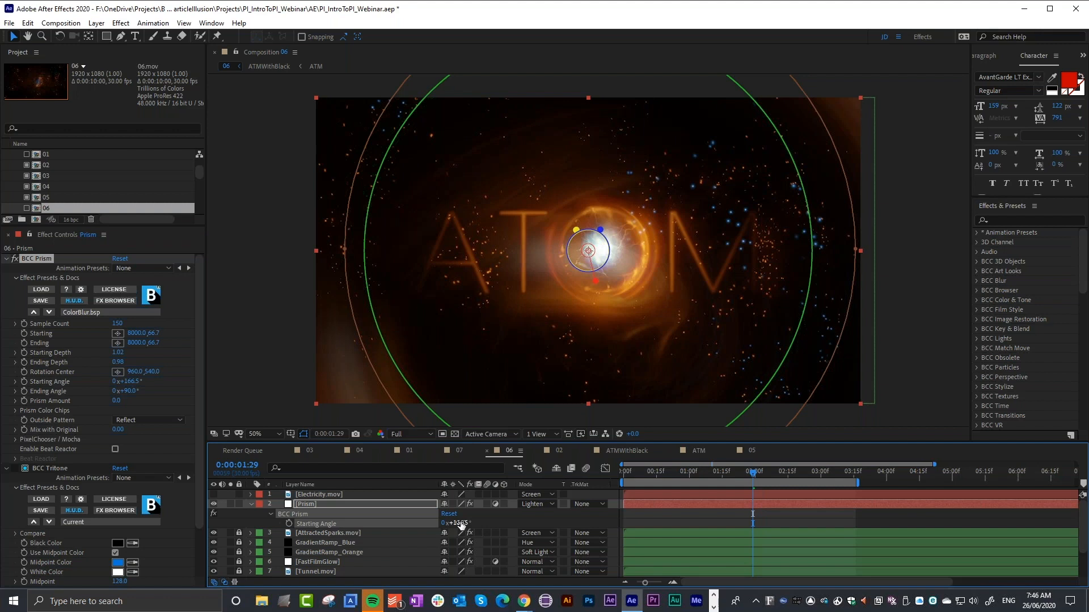
left_click_drag(462, 525, 465, 523)
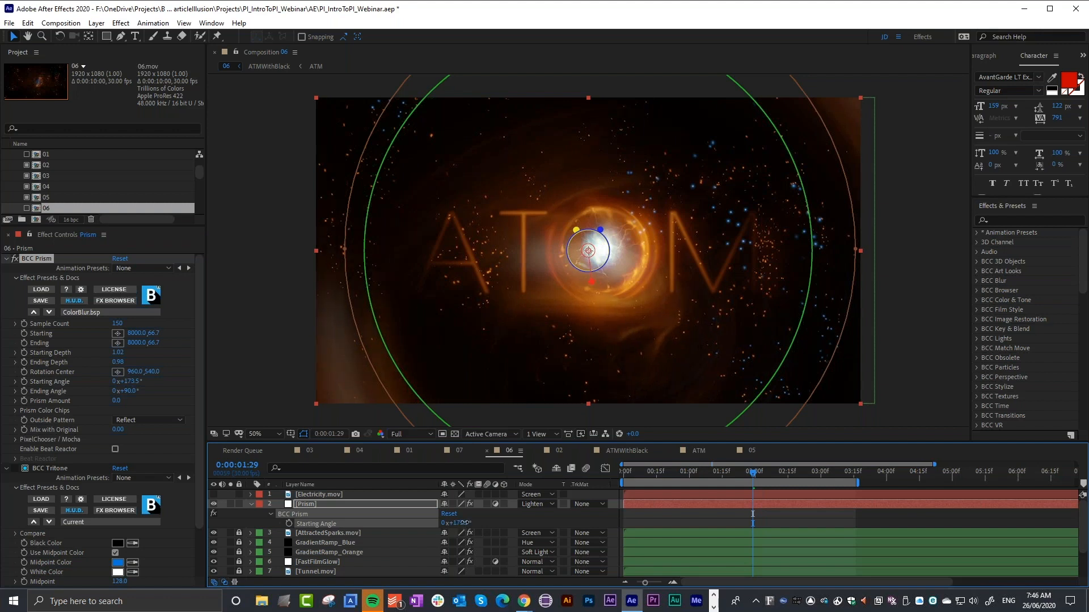
mouse_move(465, 522)
left_mouse_down()
mouse_move(650, 508)
mouse_move(429, 547)
mouse_move(457, 538)
left_mouse_up()
type("0")
key("Return")
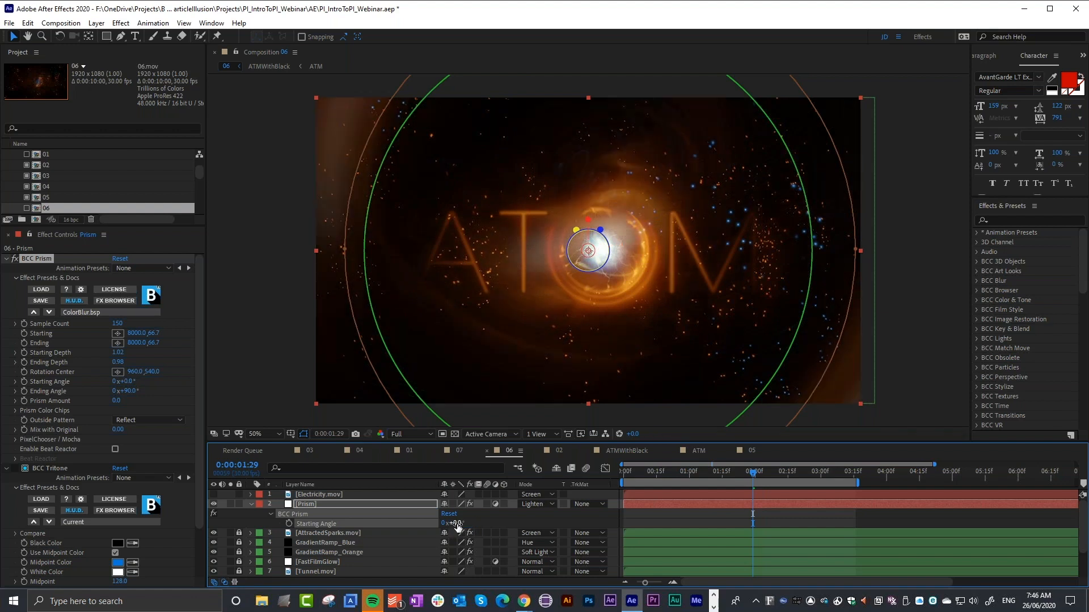
Compare BCC Prism Starting Angles of 157° and 140°, and leave the angle at 183°
left_click_drag(454, 522, 501, 528)
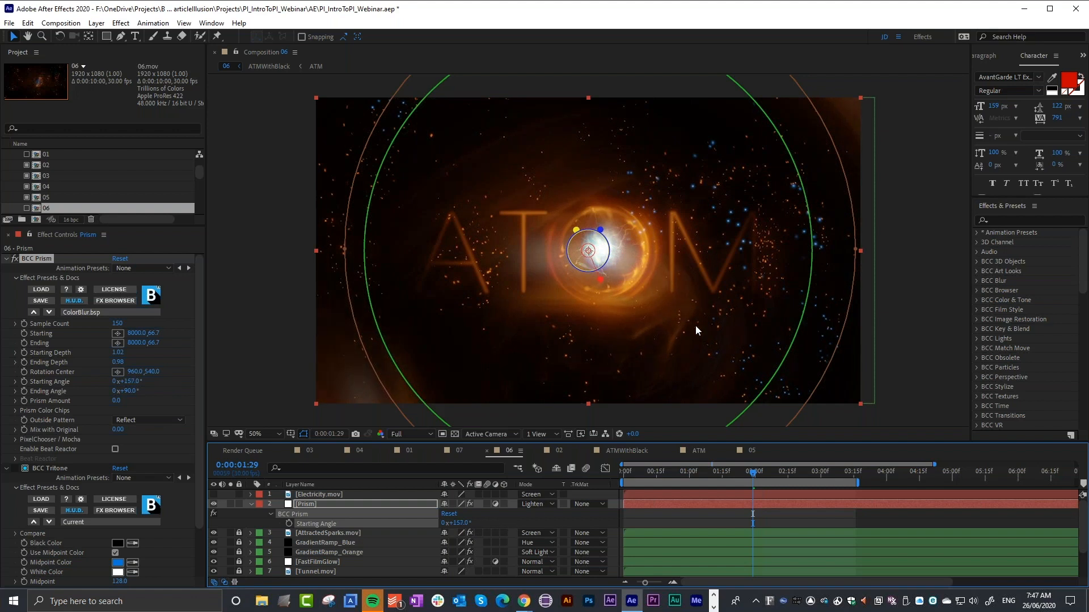
mouse_move(463, 529)
left_mouse_down()
mouse_move(470, 523)
mouse_move(456, 533)
left_mouse_up()
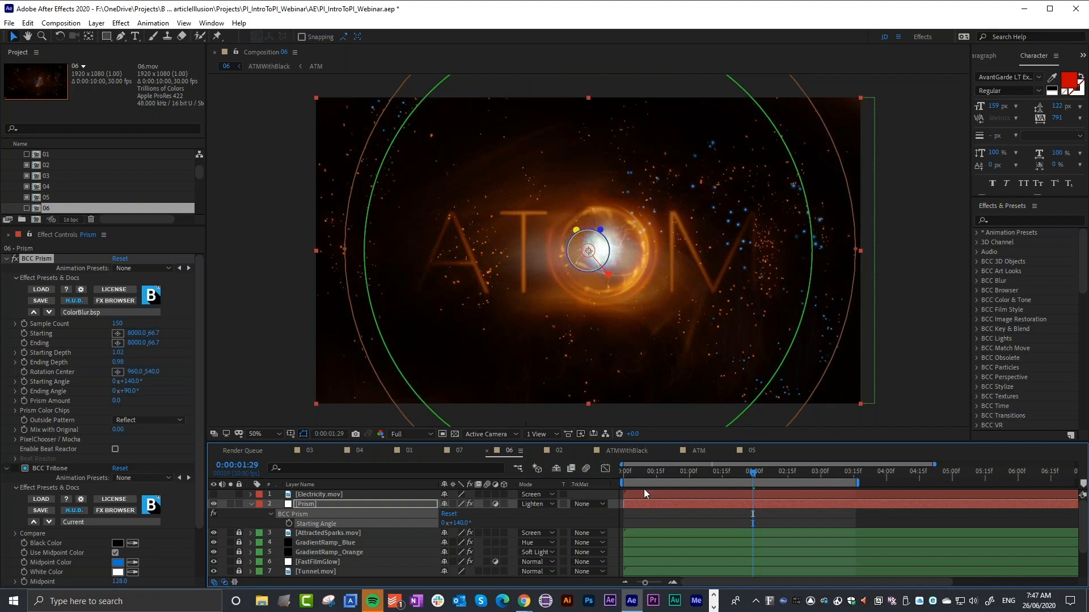
left_click_drag(460, 524, 488, 528)
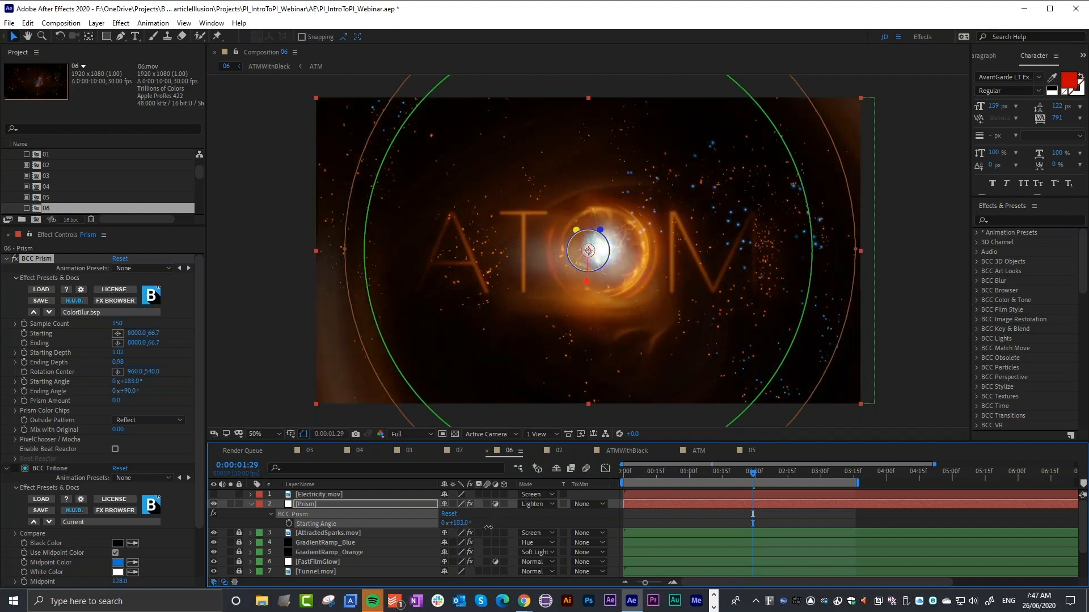
Make the Electricity.mov layer visible at 0:00:00:19 and briefly view it in isolation
left_click(666, 474)
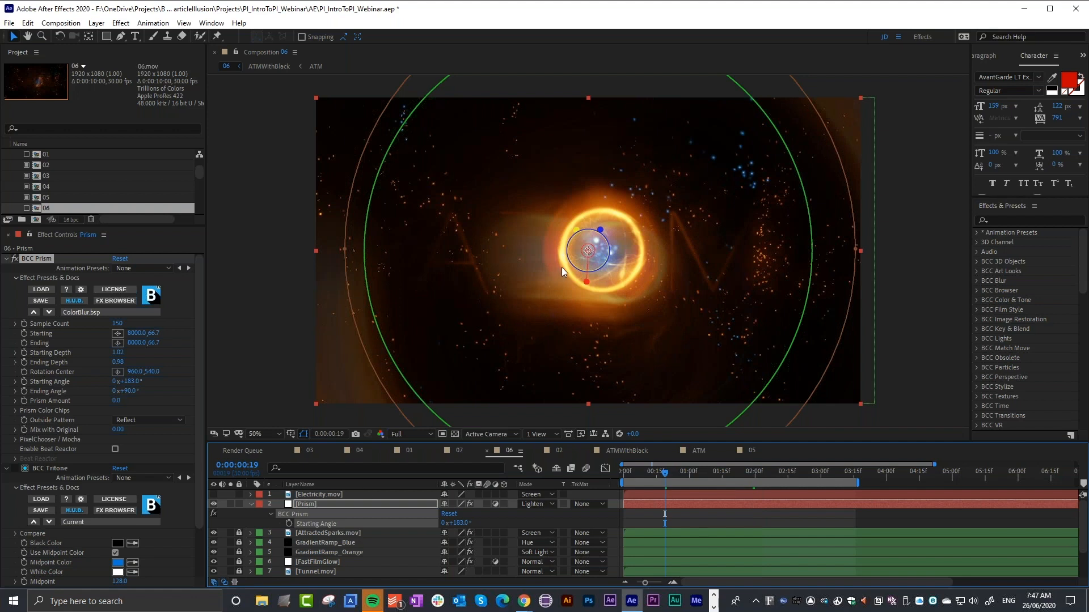
scroll(595, 232, "up", 1)
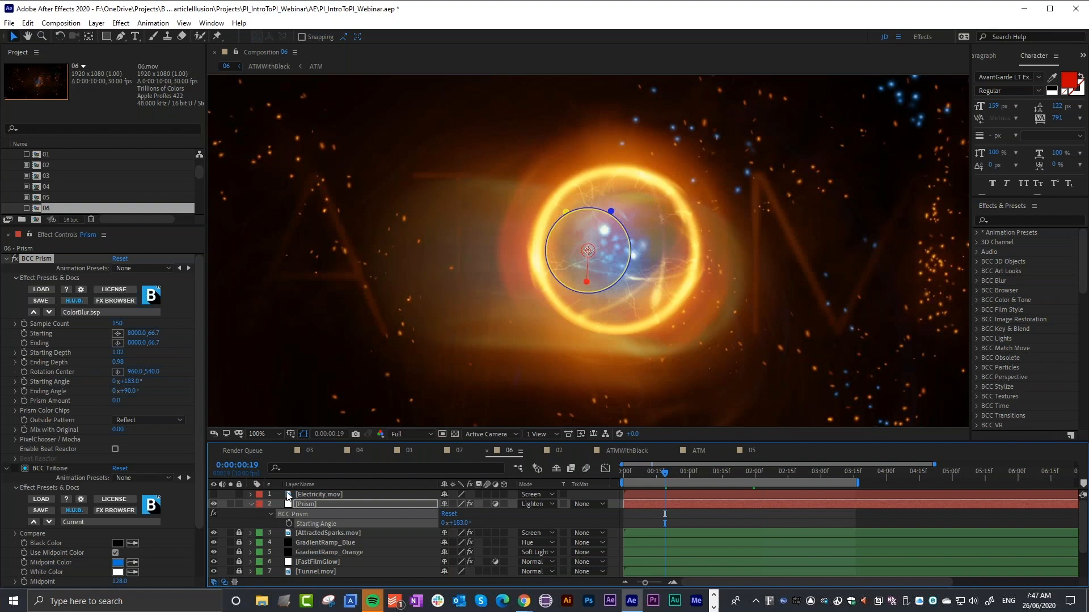
left_click(311, 496)
left_click(214, 494)
left_click(231, 494)
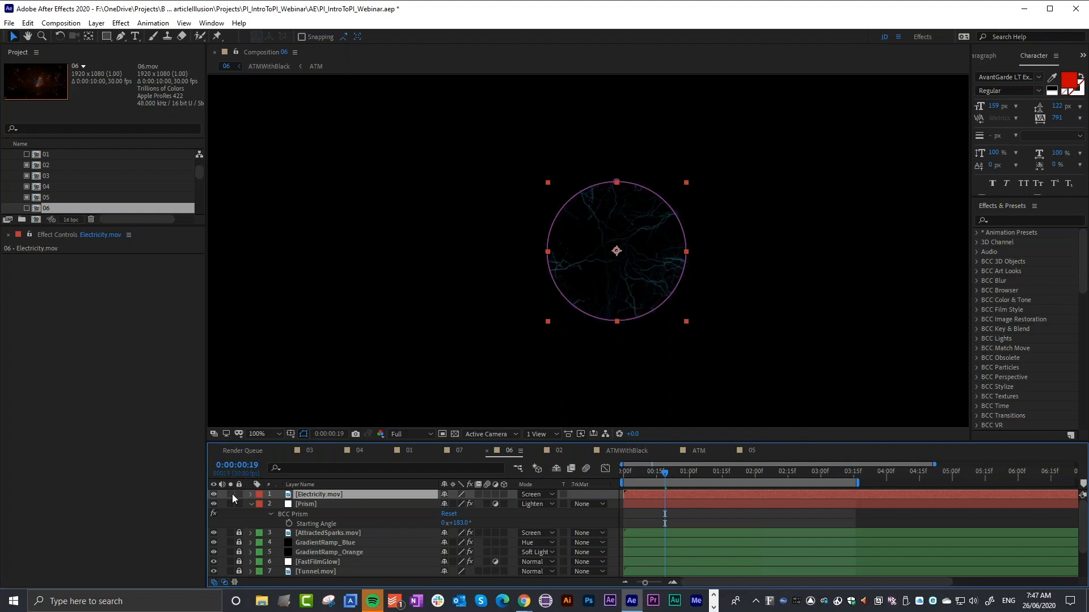
left_click(233, 494)
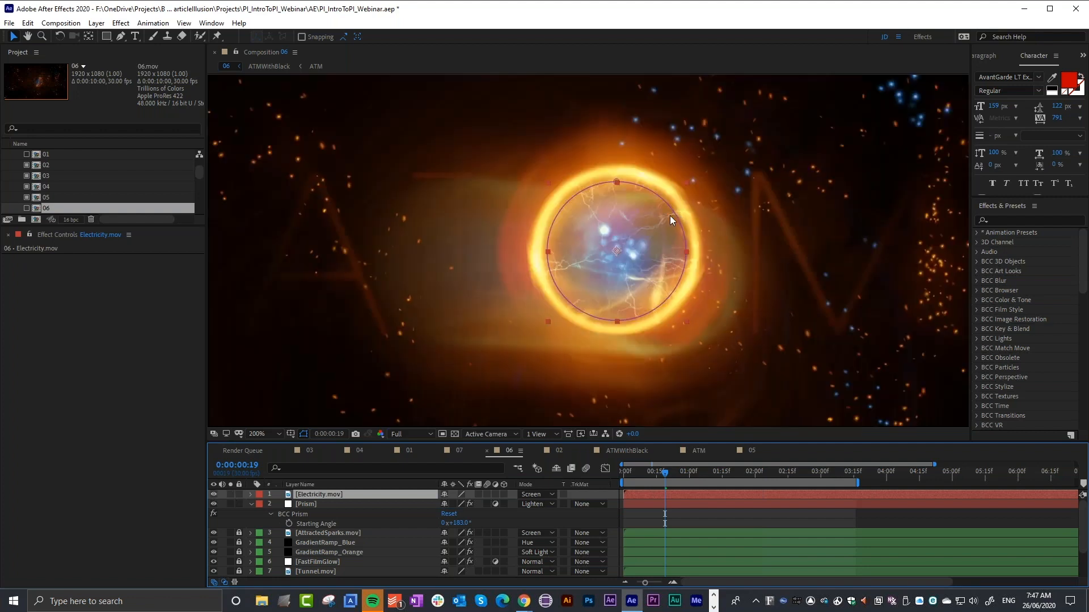
Examine the glowing O up close with Electricity.mov switched on and off
scroll(597, 262, "up", 1)
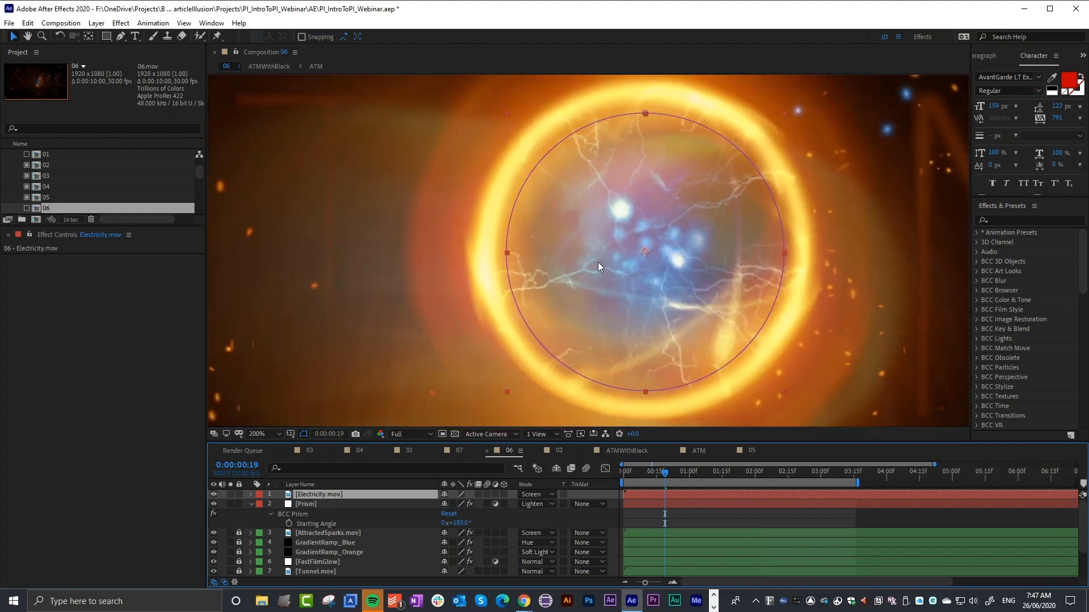
left_click(214, 494)
left_click(213, 494)
left_click(213, 495)
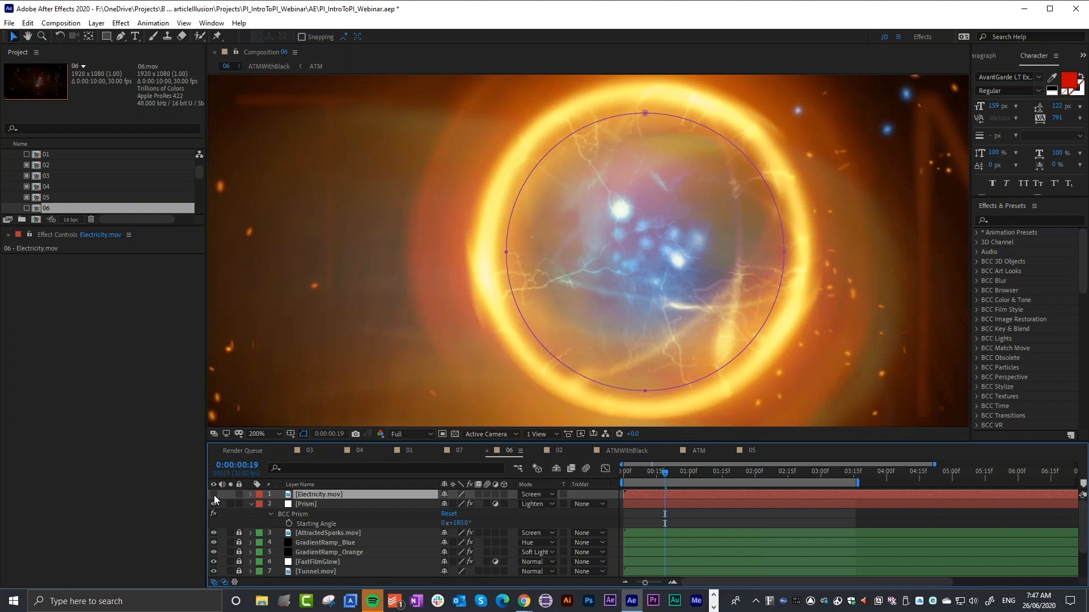
left_click(213, 495)
left_click(213, 494)
left_click(214, 495)
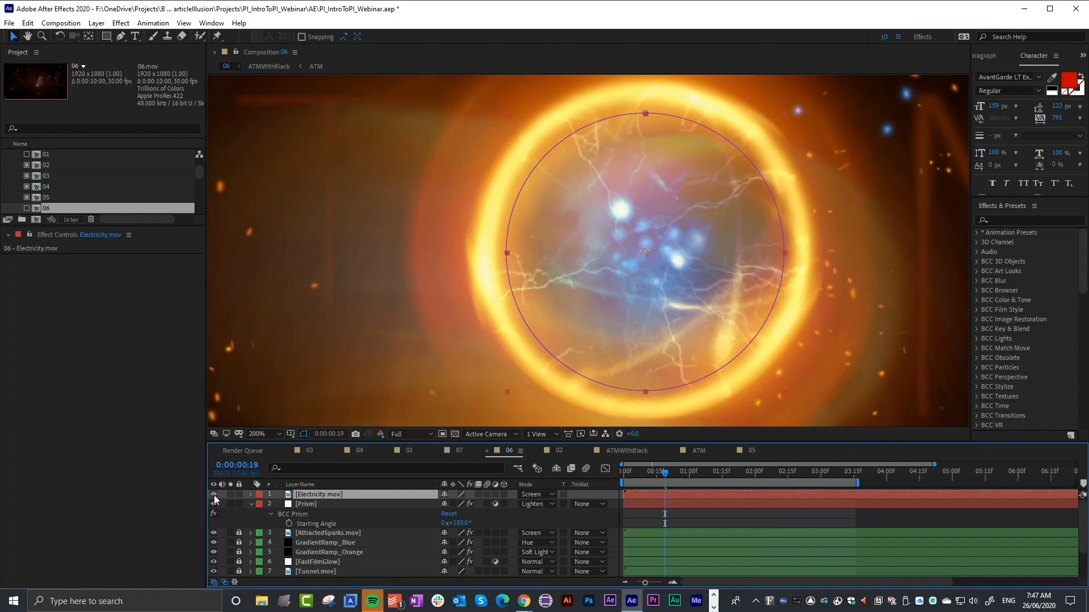
left_click(214, 495)
left_click(213, 494)
scroll(639, 229, "down", 2)
scroll(611, 254, "up", 2)
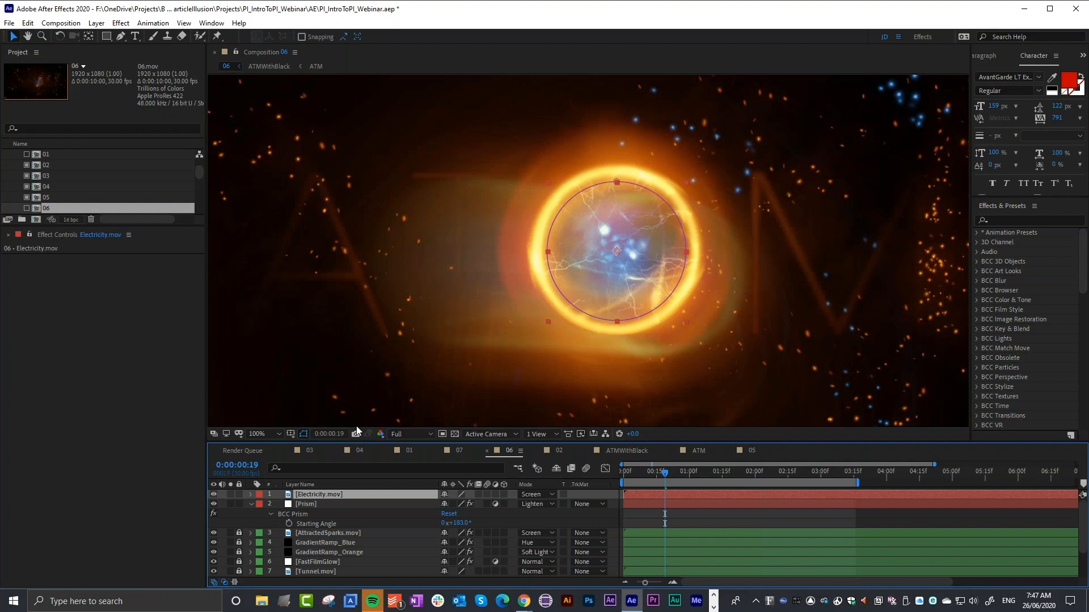
Make the GradientRamp_Bkg layer visible and briefly view its blue radial gradient in isolation
scroll(408, 534, "down", 2)
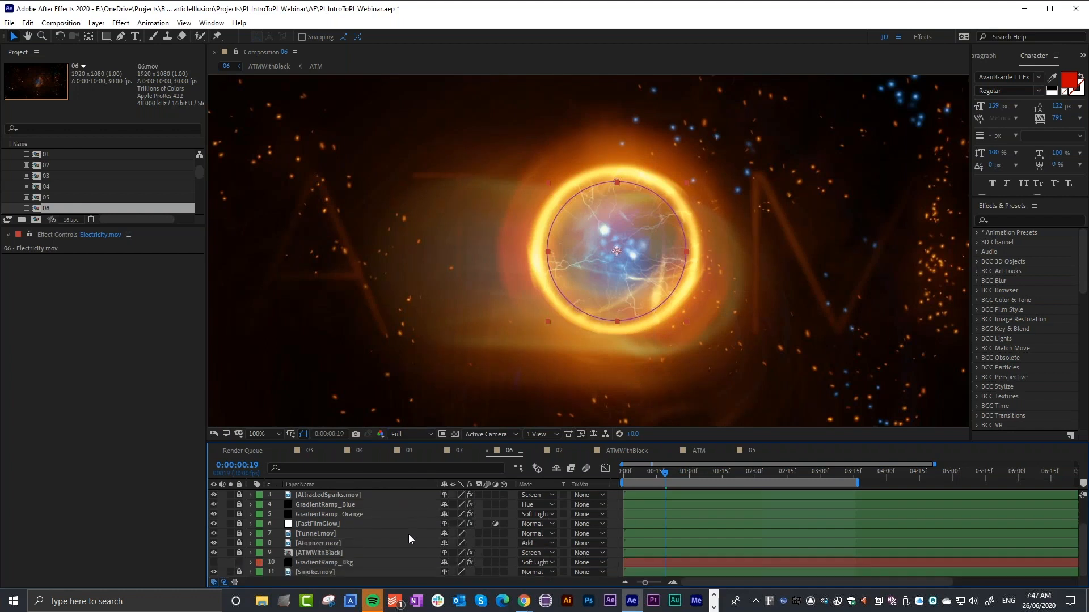
left_click(315, 561)
scroll(496, 326, "down", 2)
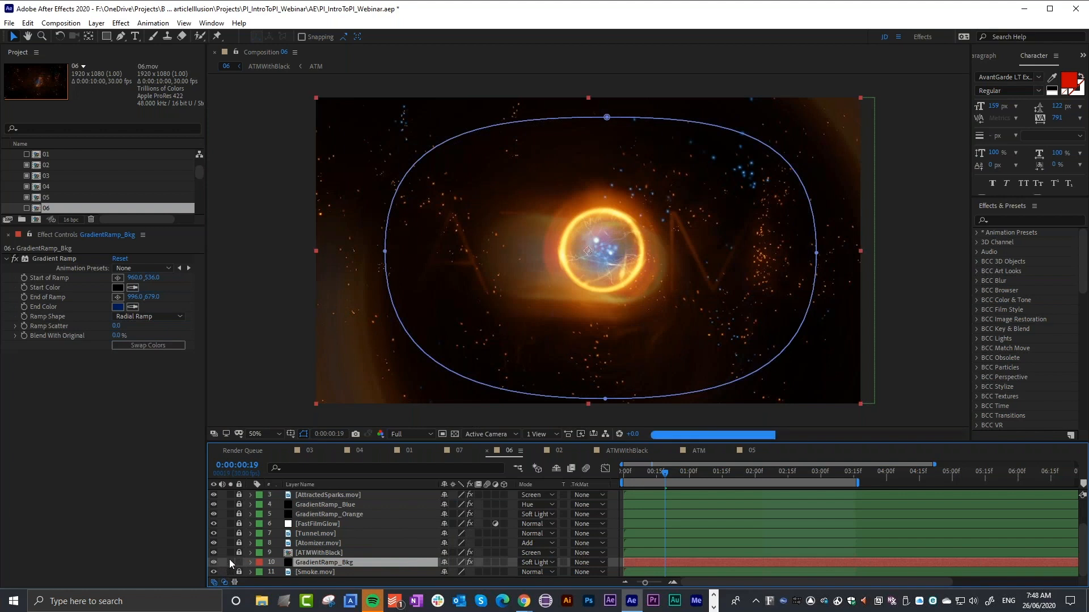
left_click(230, 562)
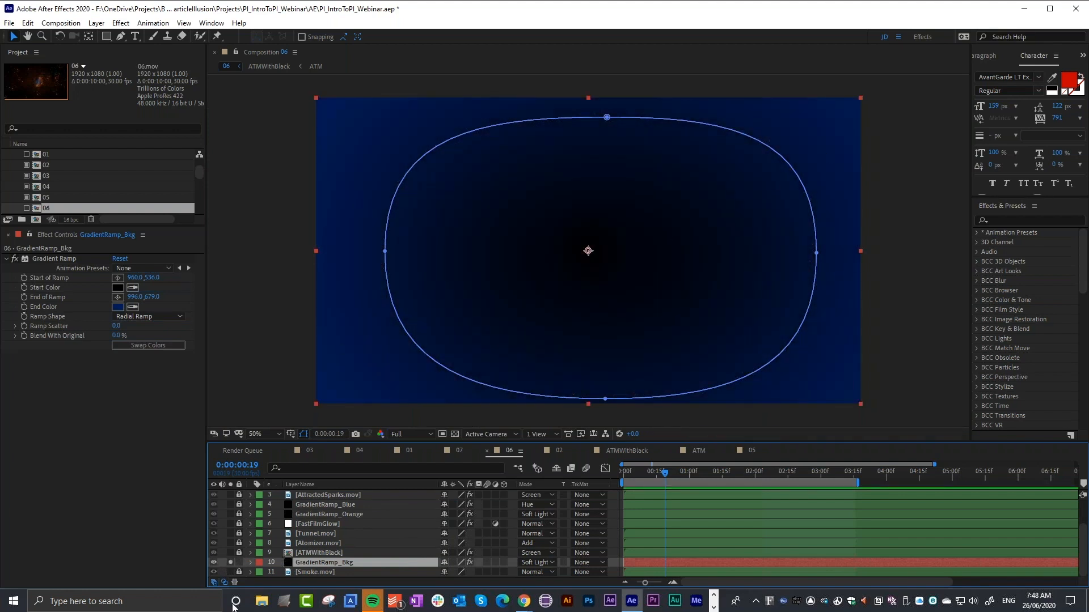
left_click(230, 562)
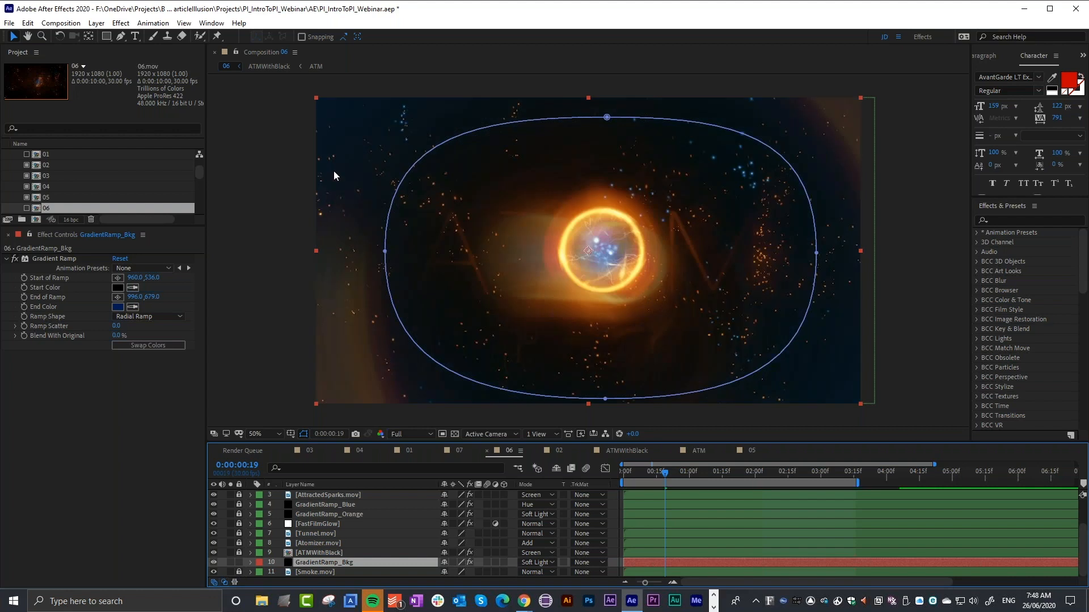
Examine the frame's upper-left corner up close with GradientRamp_Bkg switched on and off
scroll(348, 117, "up", 2)
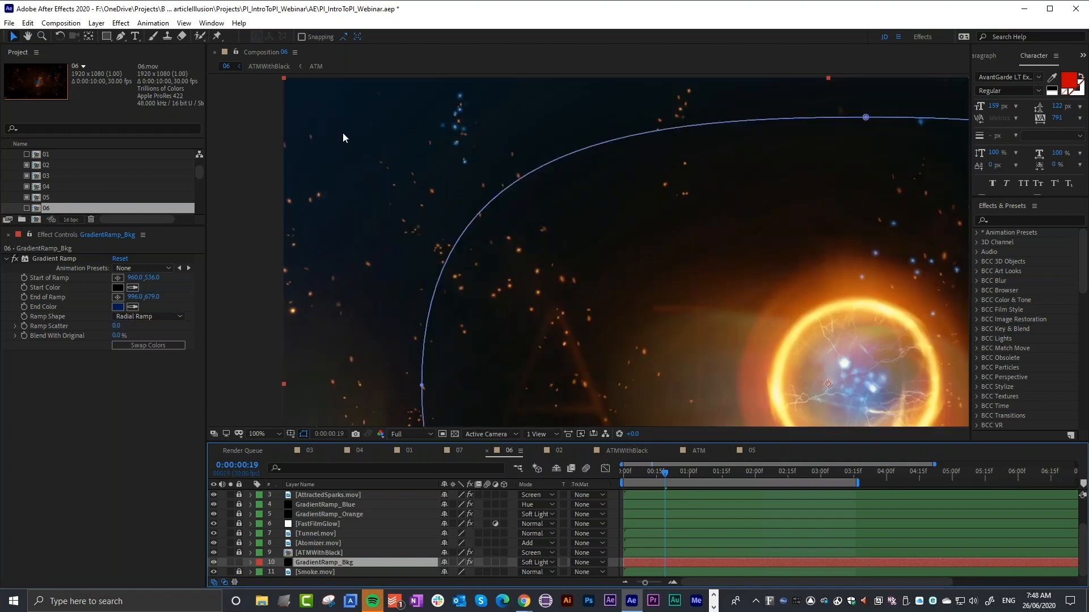
left_click(214, 562)
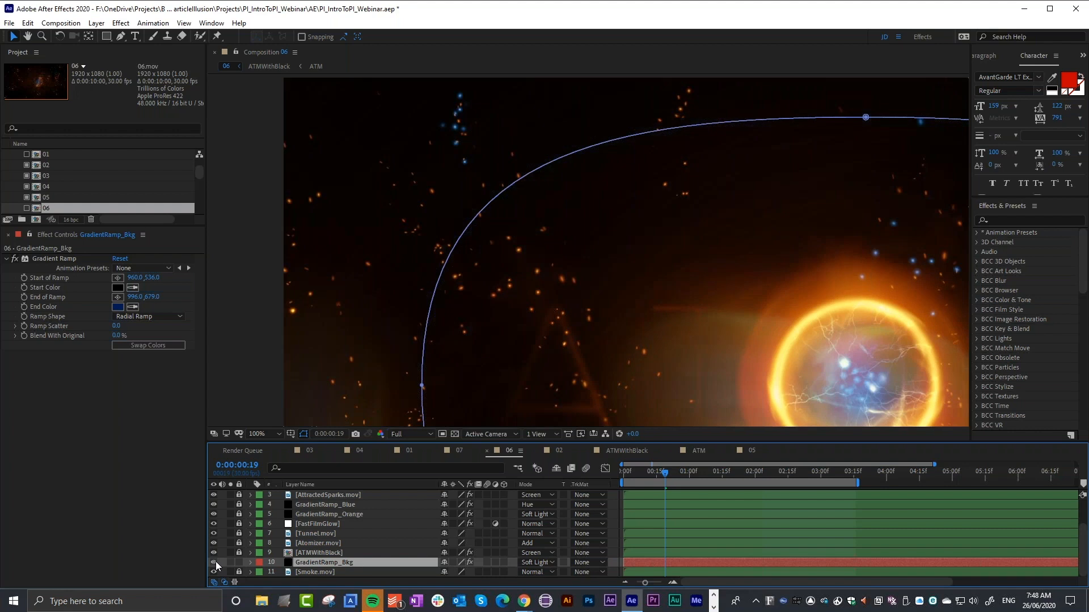
left_click(214, 562)
left_click(214, 562)
left_click(214, 562)
left_click(215, 562)
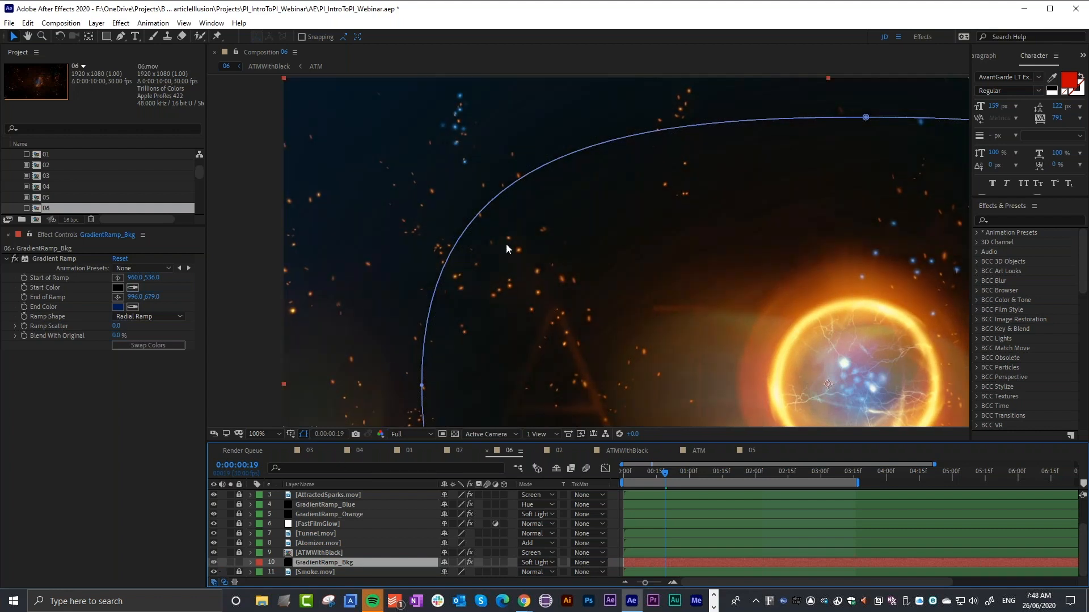
scroll(506, 244, "down", 2)
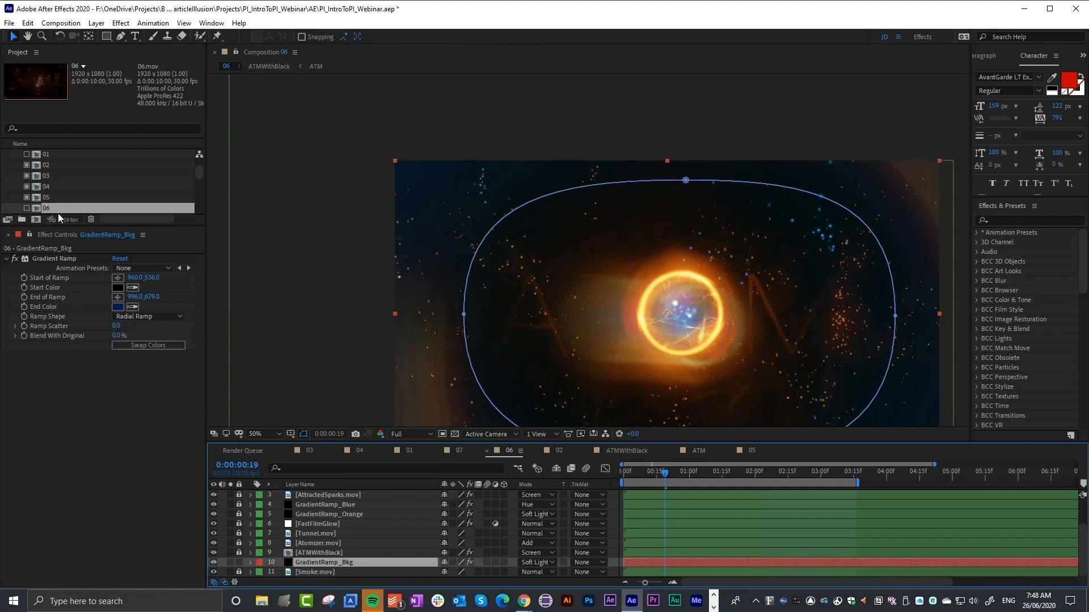
Enable the proxy for composition 06, play its preview in a maximized viewer, and restore the full workspace
left_click(26, 208)
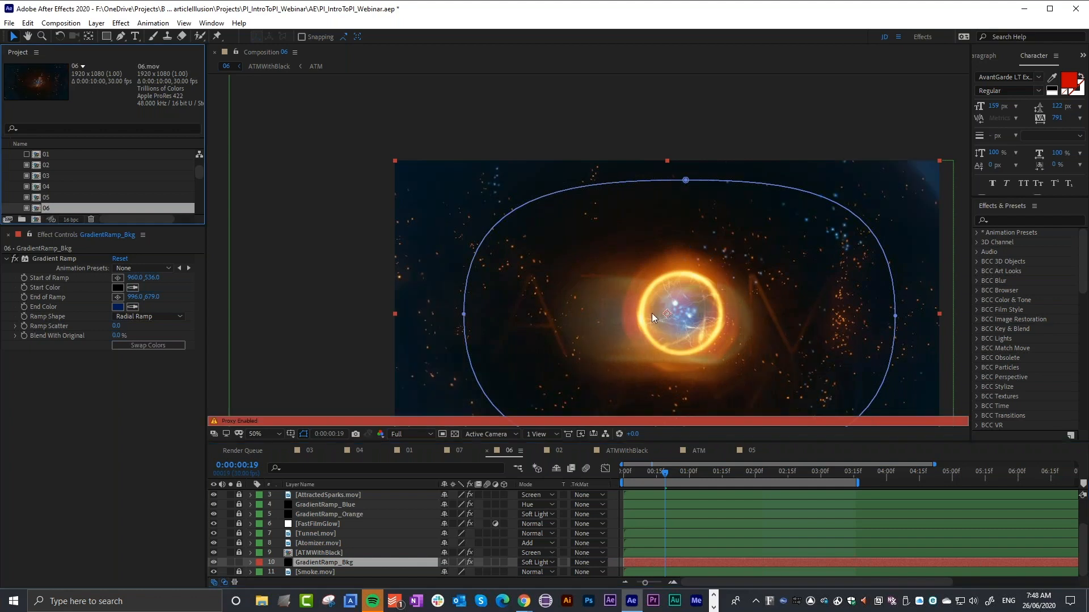
key("grave")
scroll(643, 383, "up", 1)
key("h")
left_click_drag(659, 308, 560, 144)
key("v")
key("space")
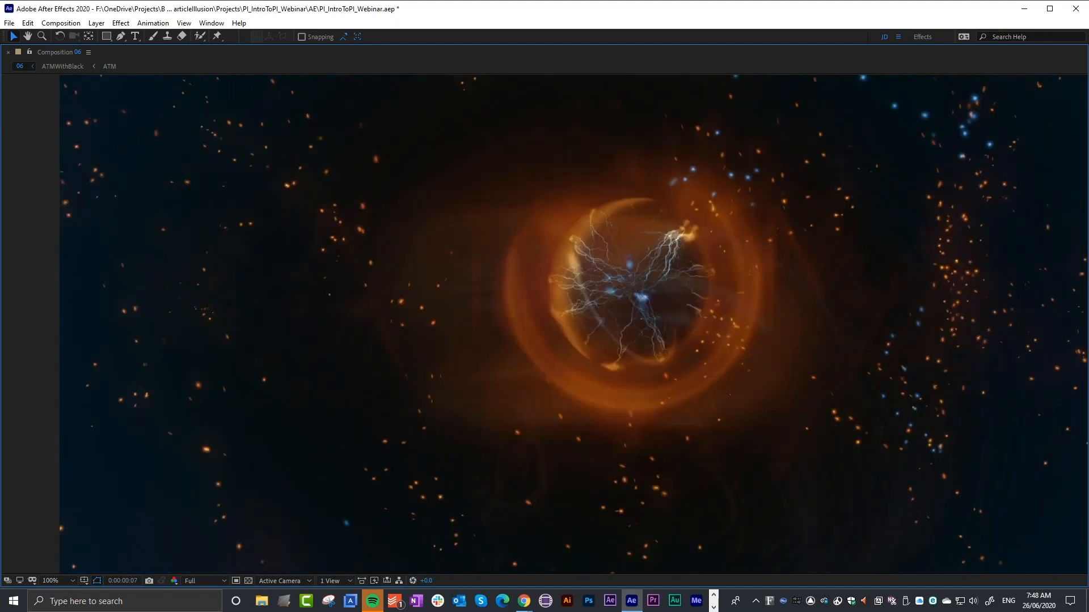
key("space")
key("grave")
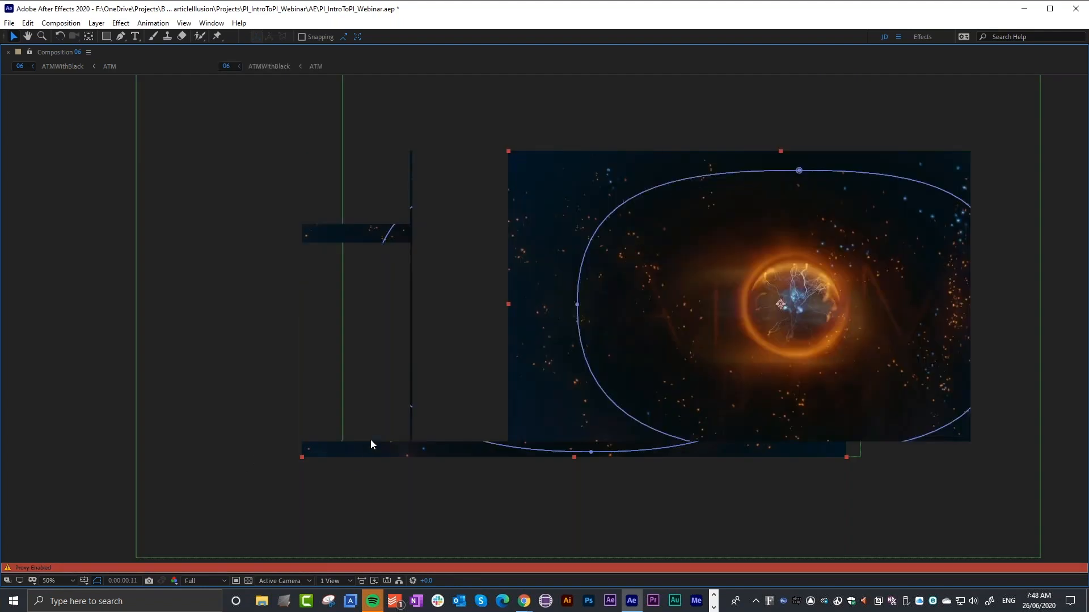
Find composition 07 in the project and open it
scroll(93, 181, "down", 1)
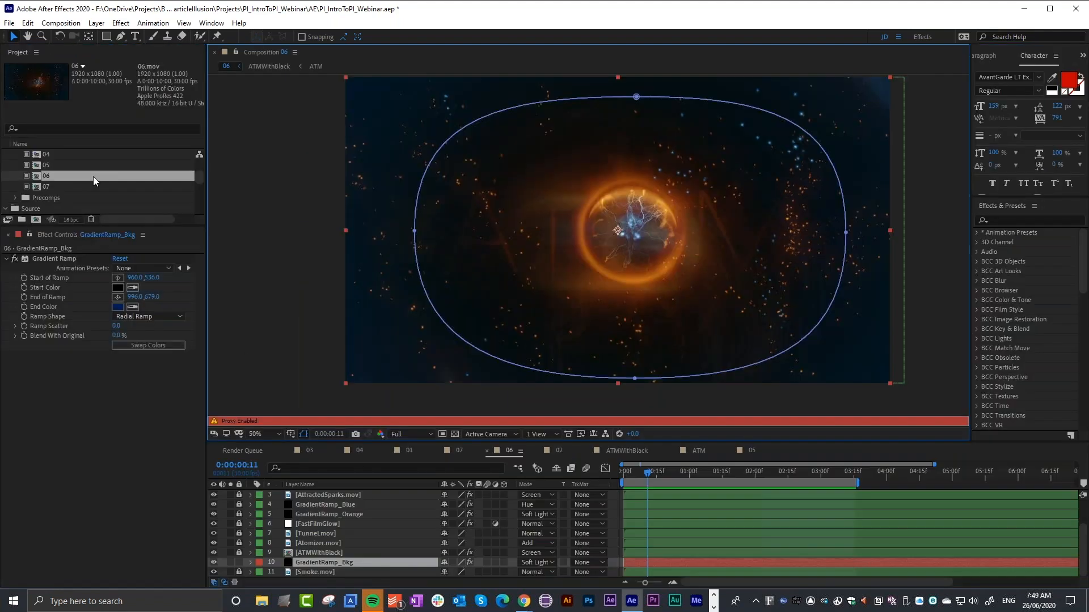
double_click(38, 186)
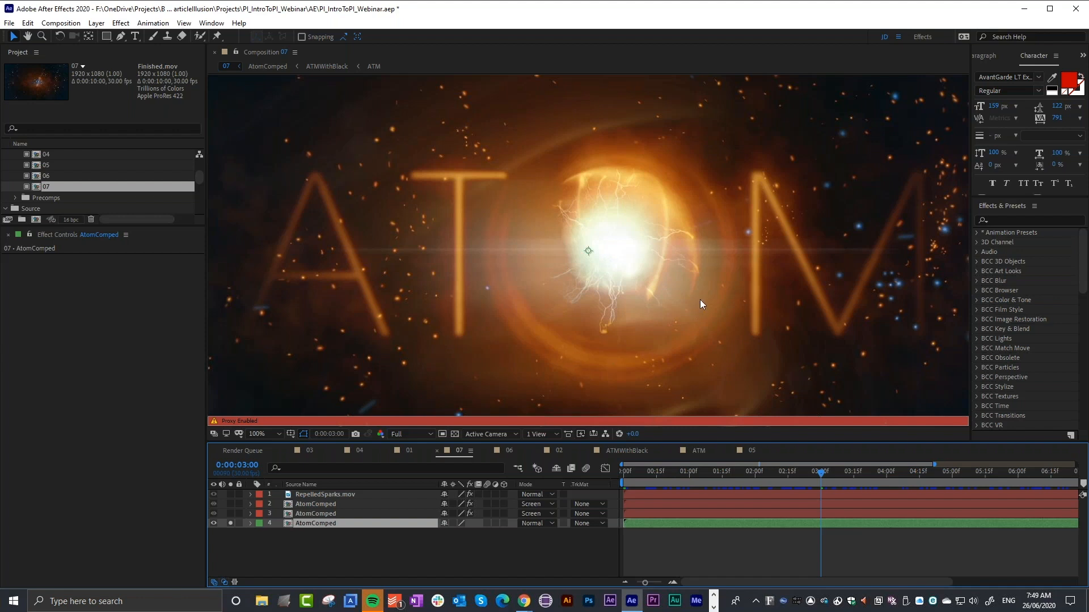
Open the nested AtomComped, ATMWithBlack and ATM compositions and preview the S_Flicker effect on the AT M text
double_click(304, 524)
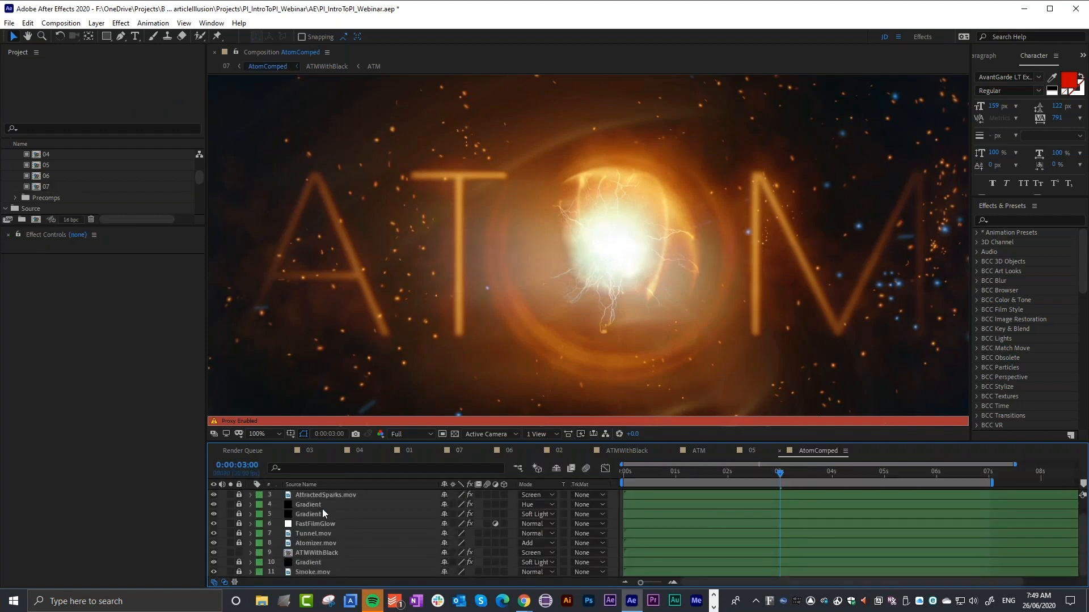
double_click(318, 554)
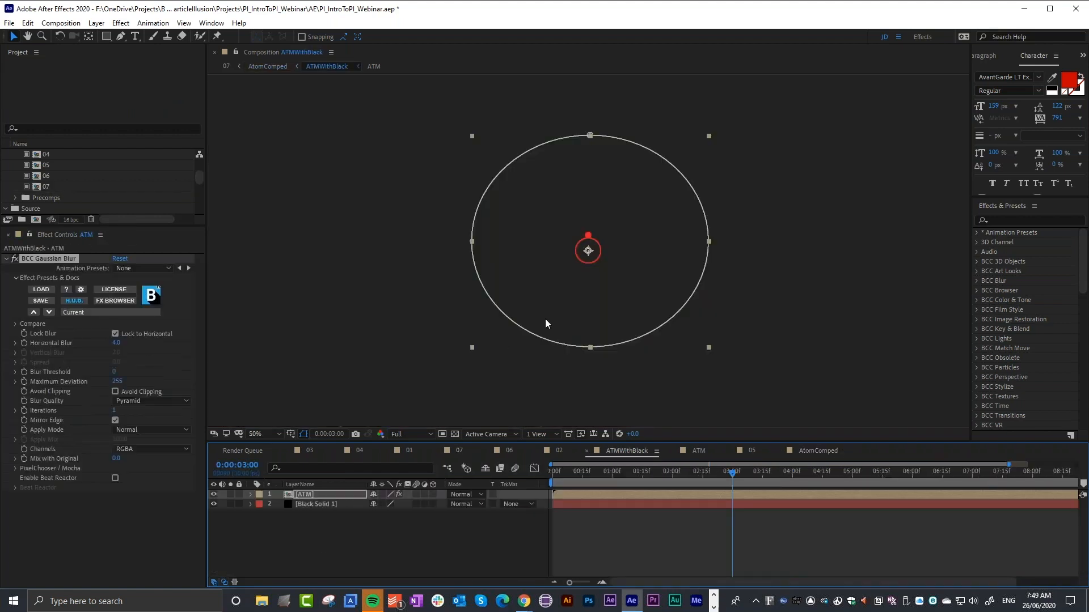
left_click(307, 495)
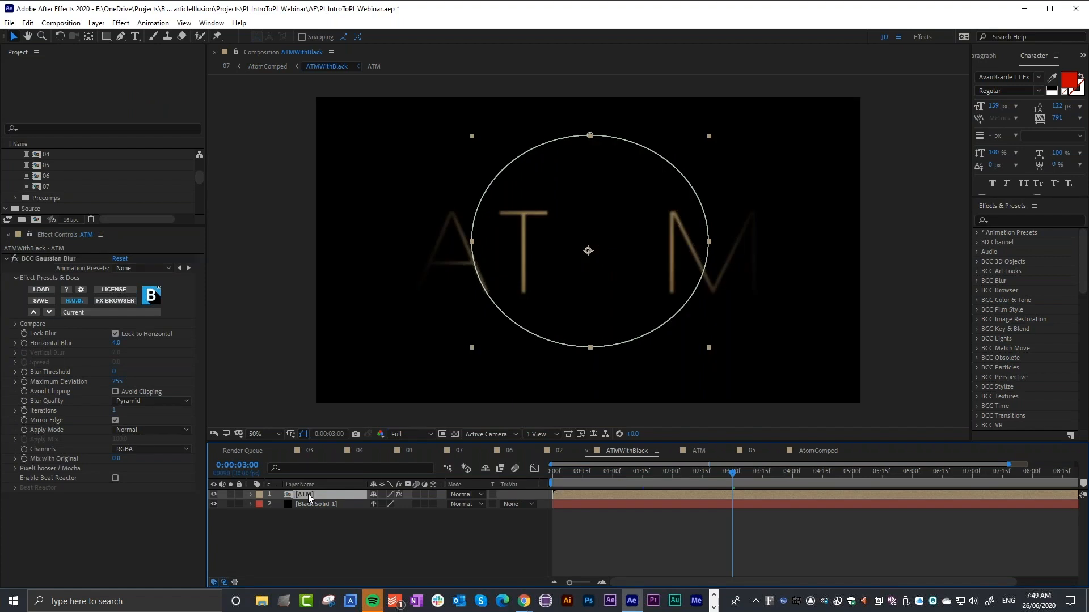
double_click(308, 494)
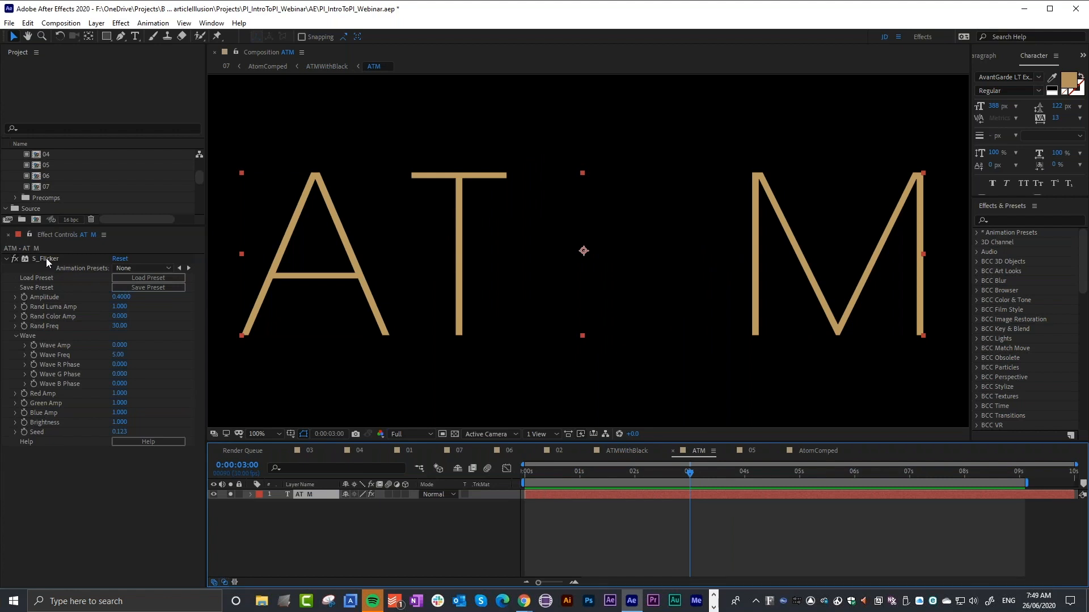
key("space")
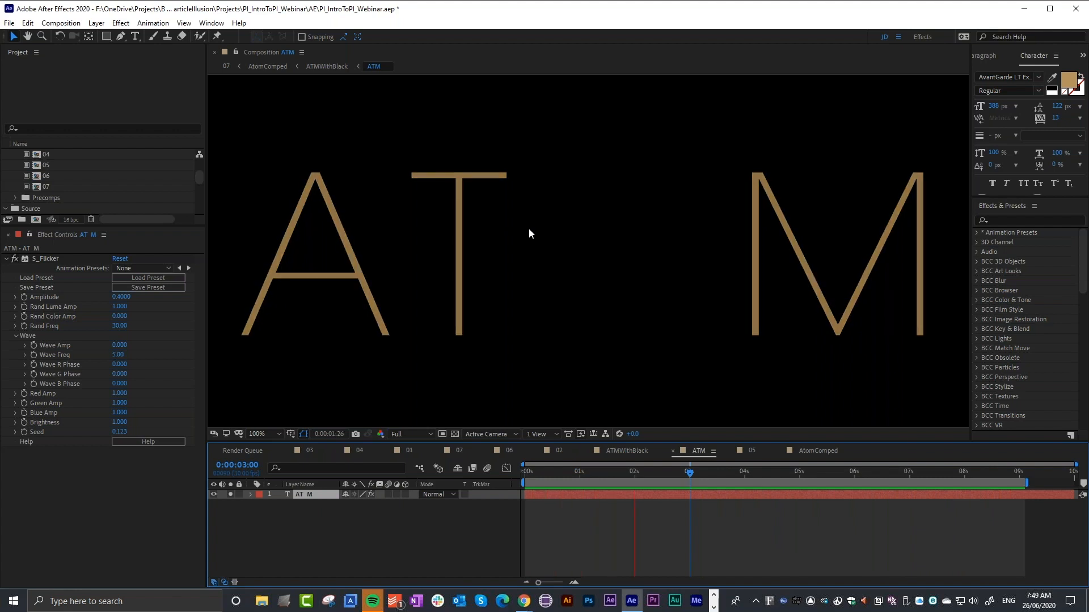
key("space")
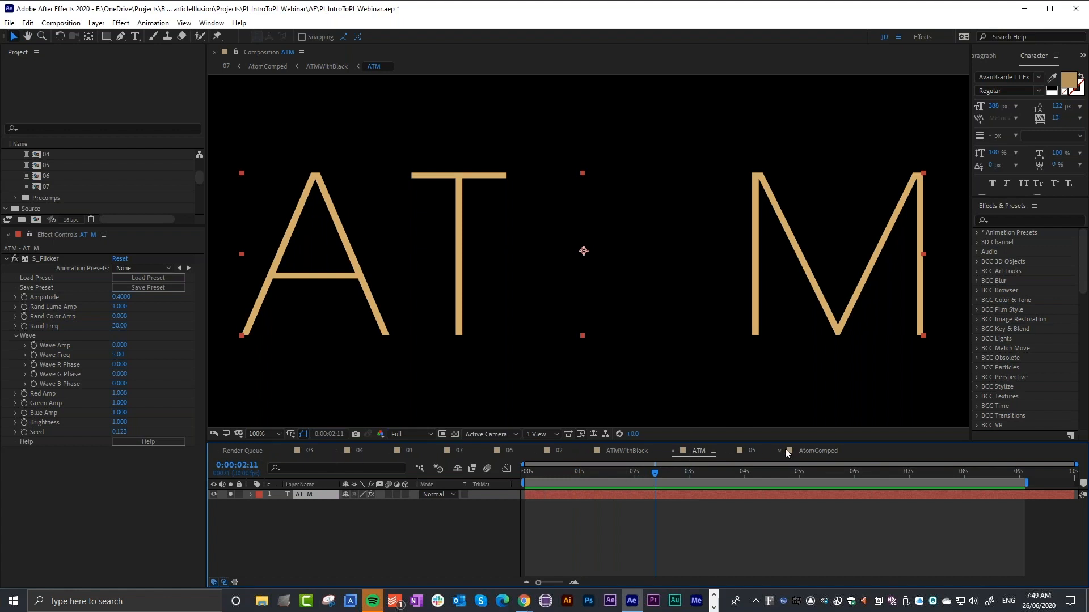
Return to composition 07, turn off its proxy, and hide the three layers above the bottom AtomComped layer
double_click(36, 186)
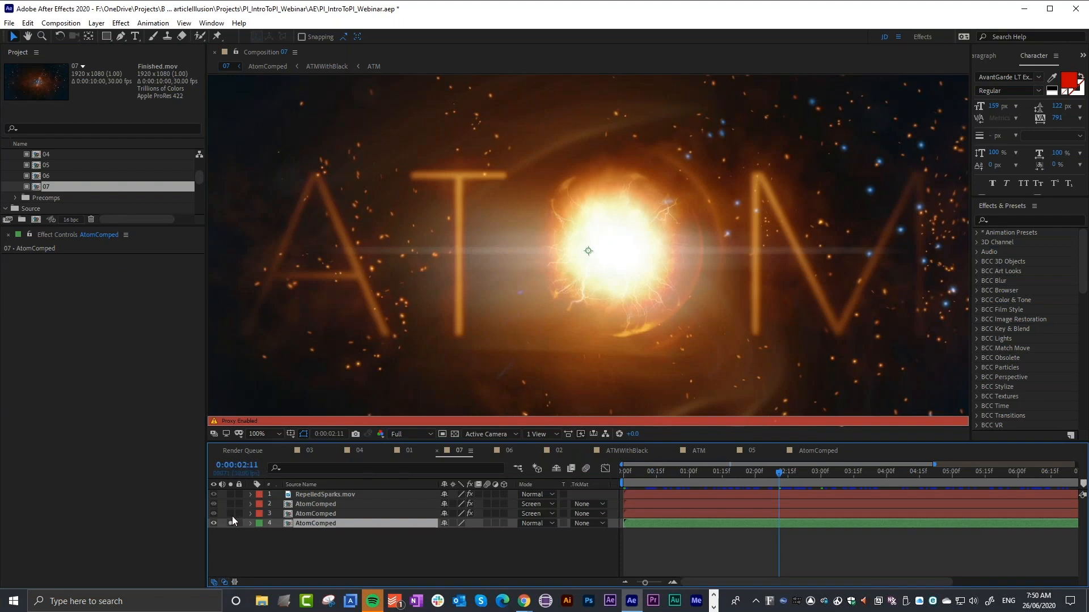
left_click(26, 186)
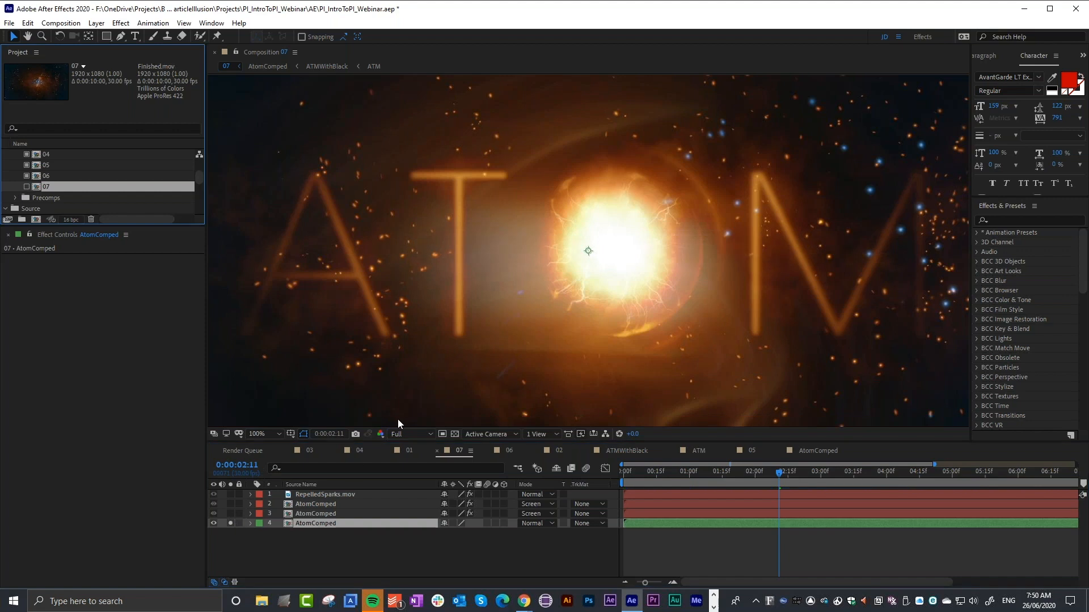
left_click(315, 514)
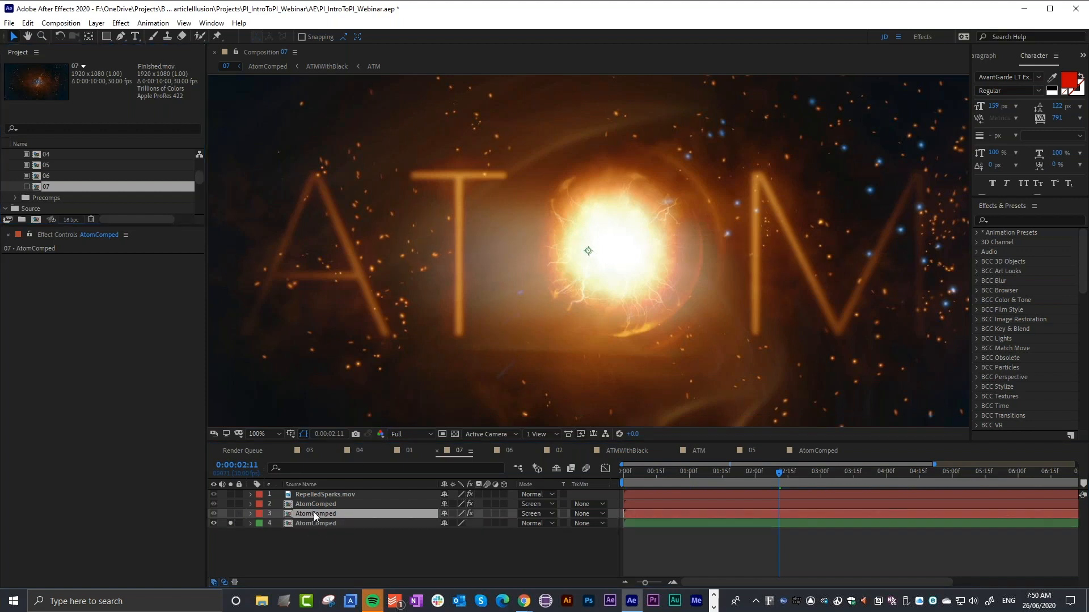
left_click(314, 513)
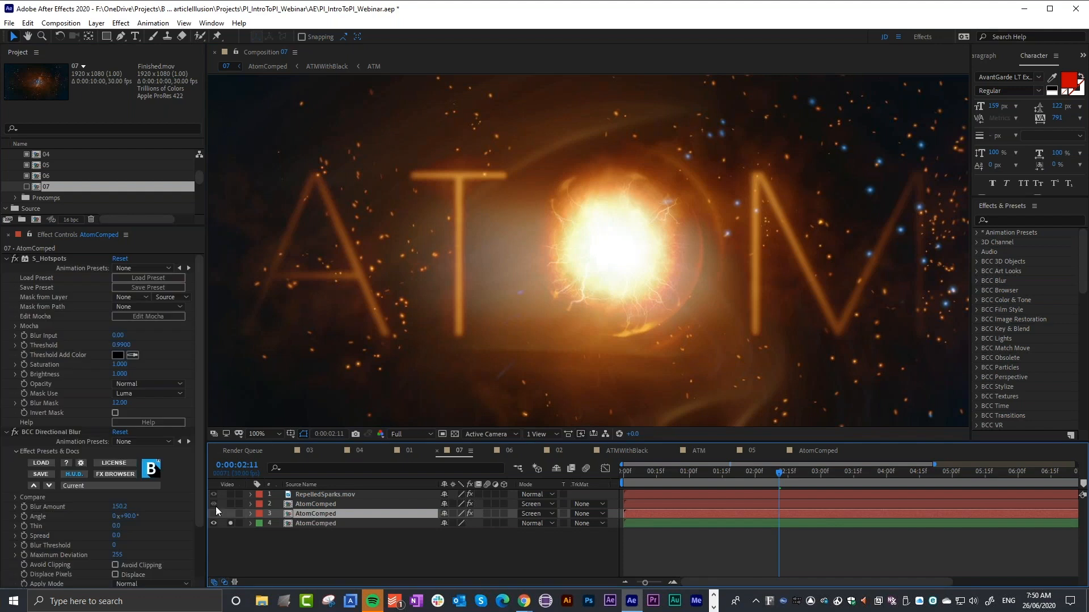
key("comma")
key("comma")
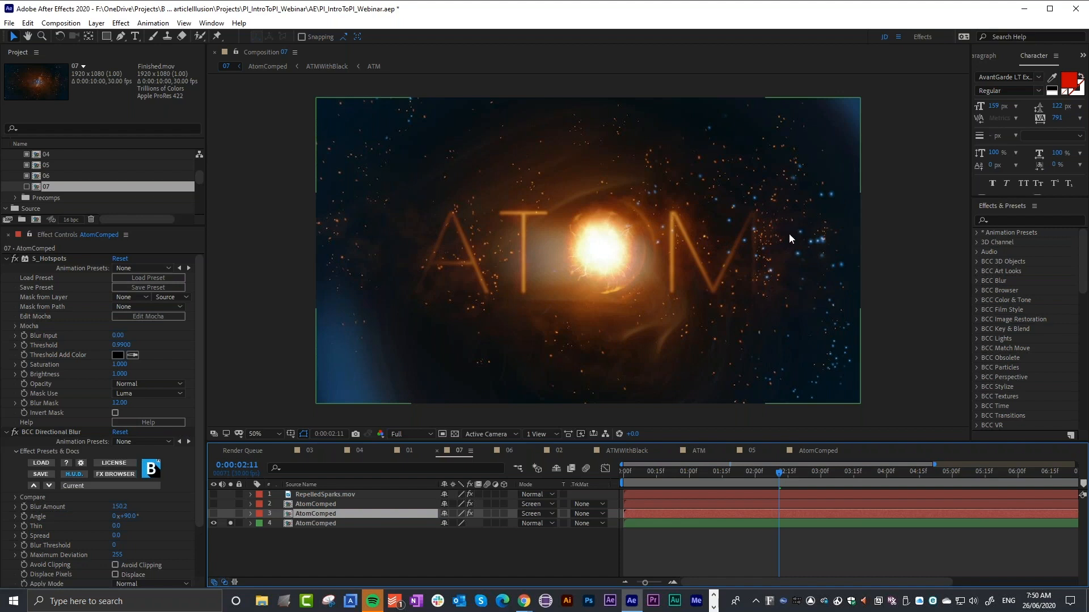
Make RepelledSparks.mov the only soloed, visible layer and reveal its Opacity property
left_click(327, 496)
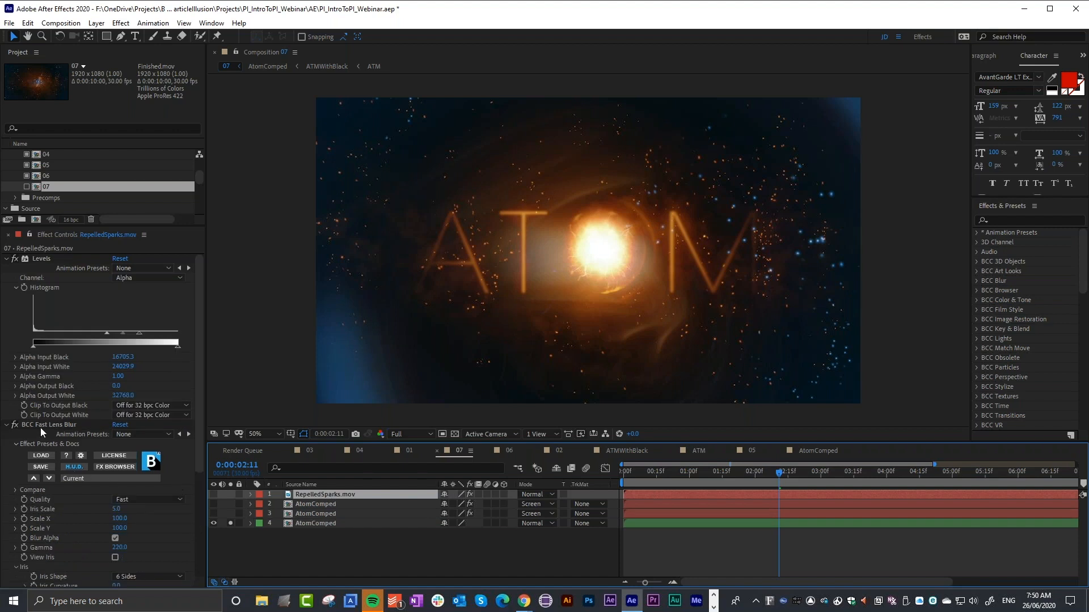
left_click(230, 493)
left_click(230, 494, "alt")
scroll(344, 308, "up", 4)
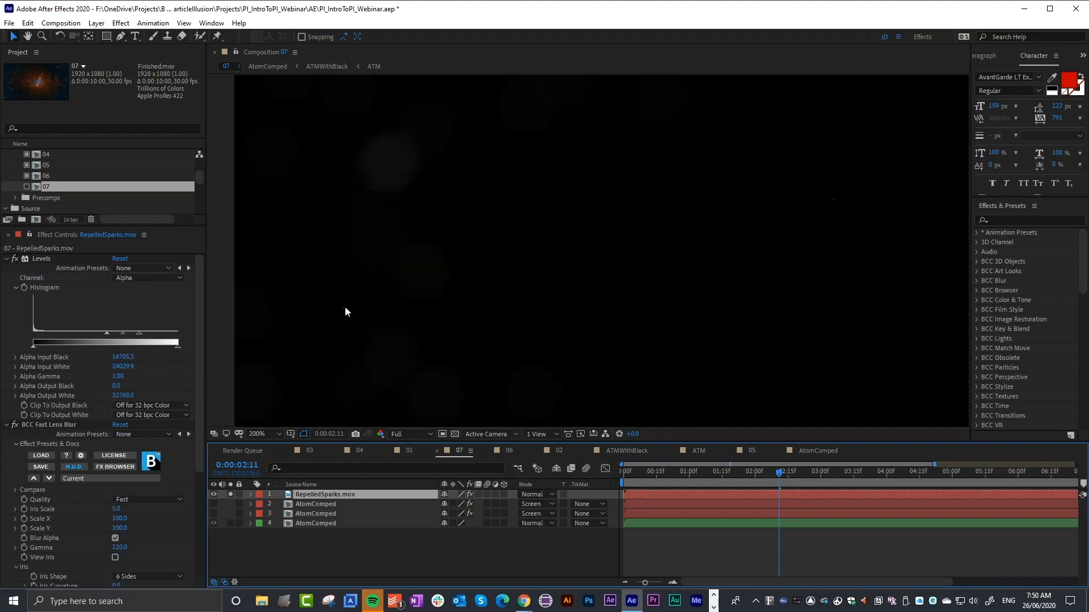
key("t")
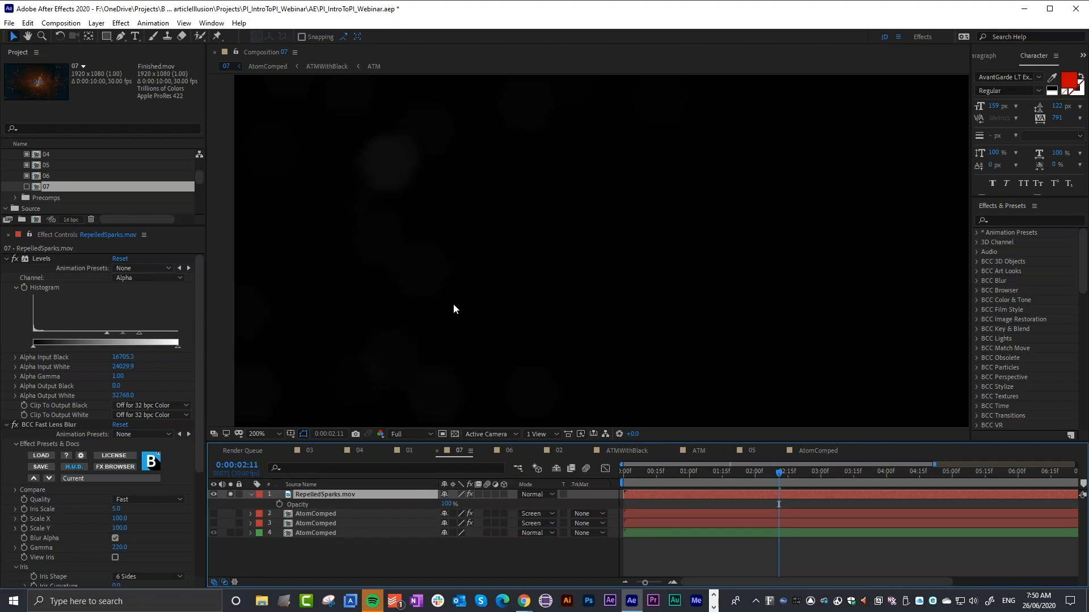
Scrub the soloed sparks to 0:00:02:14 and compare them with BCC Fast Lens Blur off and on
left_click_drag(649, 478, 785, 482)
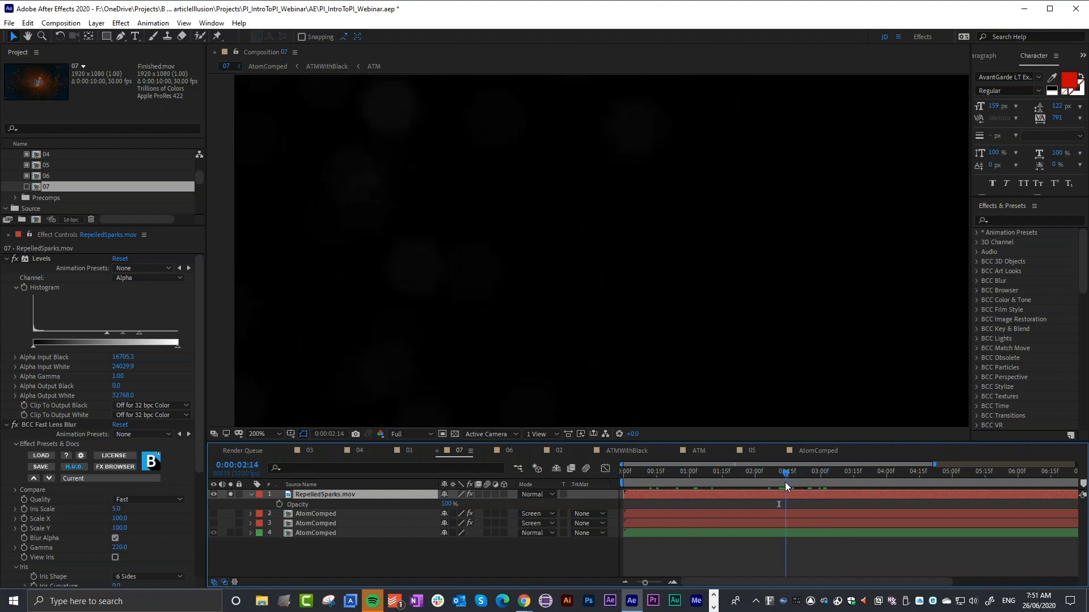
left_click(14, 426)
left_click(14, 425)
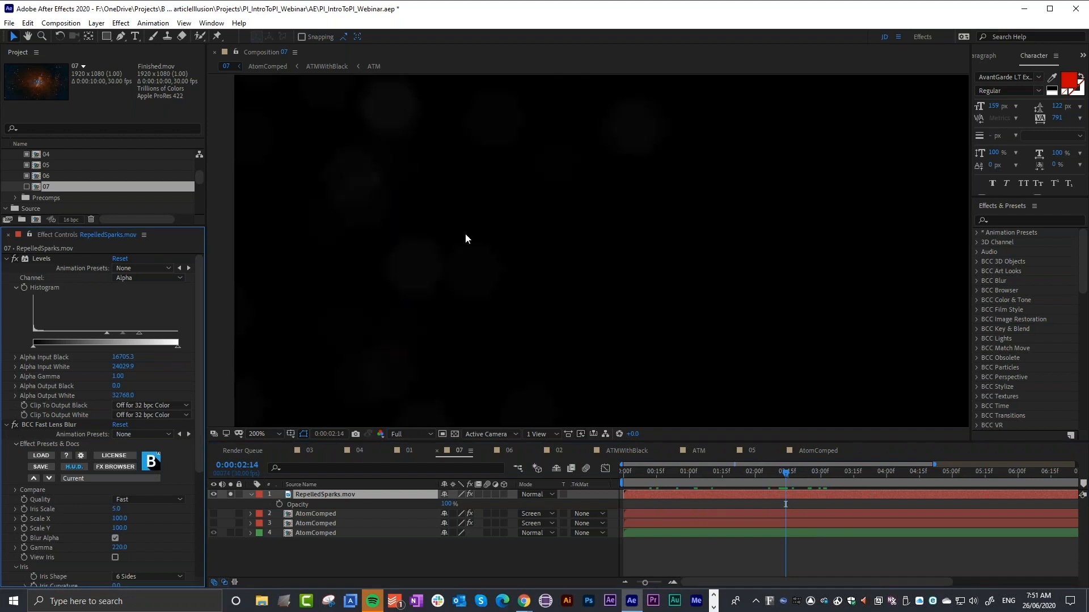
scroll(467, 229, "down", 1)
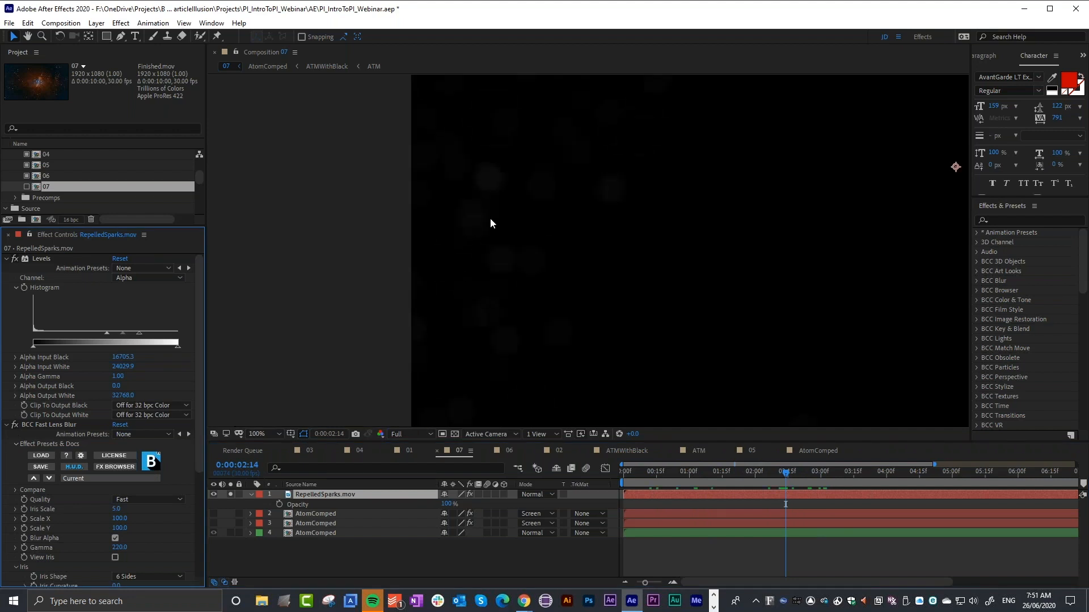
Turn off the solo on RepelledSparks.mov and examine the blurred sparks over the full ATOM title from both sides
left_click(230, 495)
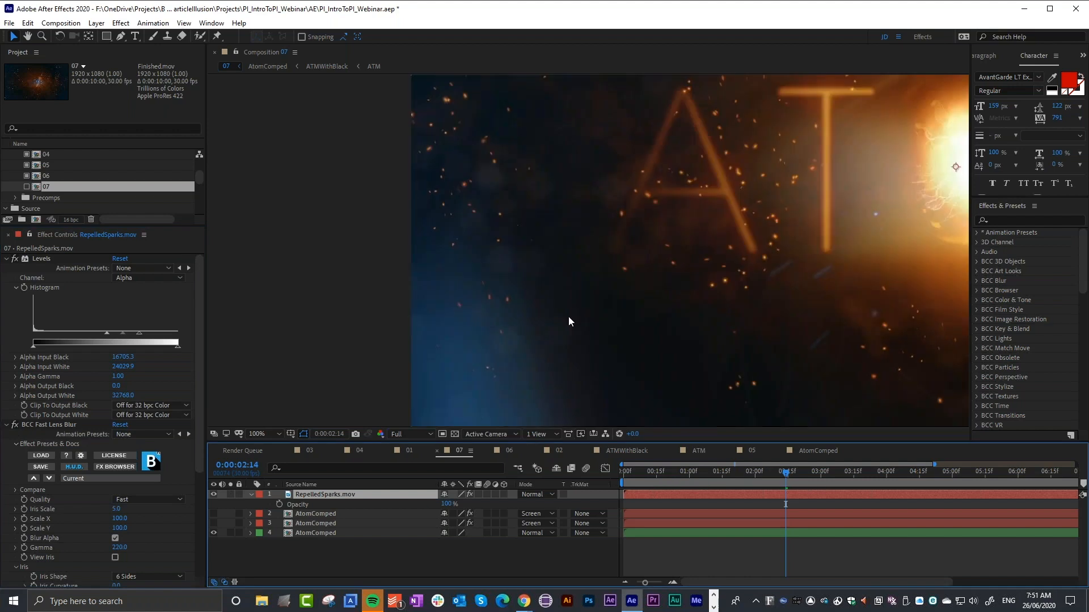
key("space")
left_click_drag(602, 248, 428, 262)
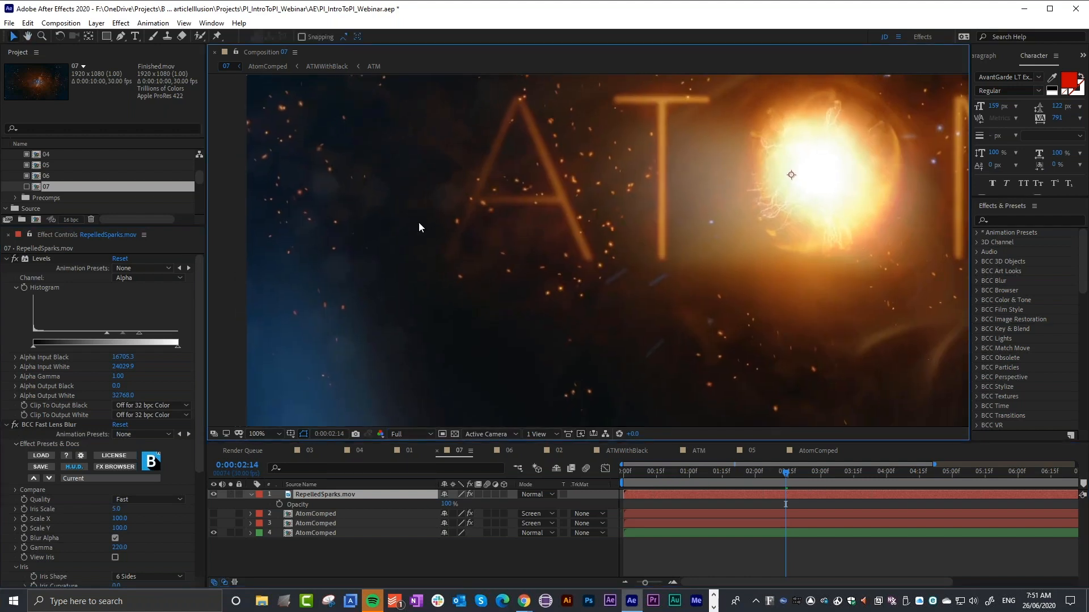
key("comma")
key("period")
key("comma")
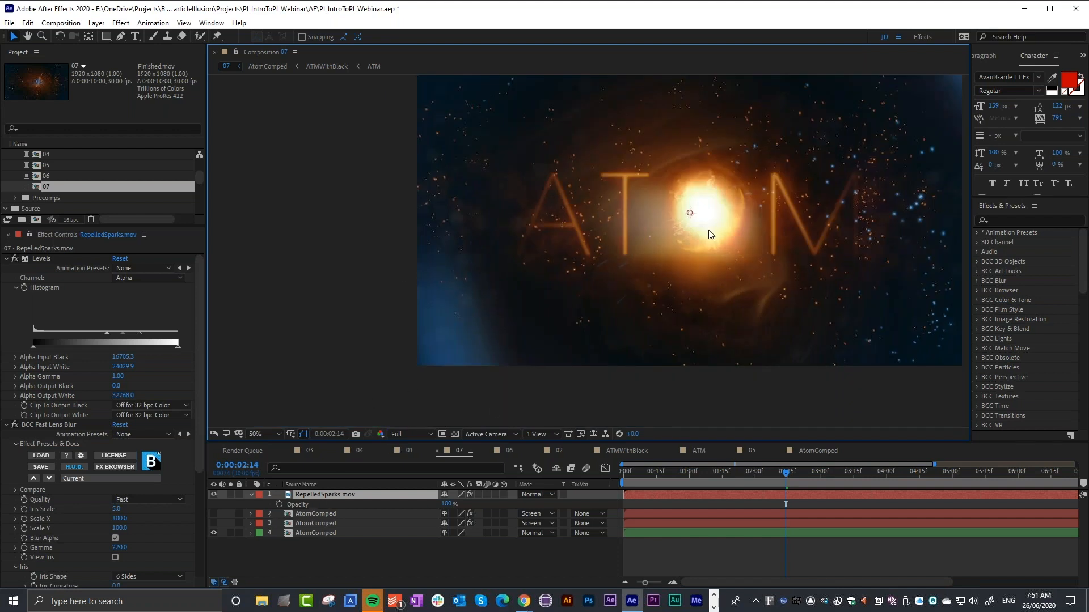
key("period")
key("space")
left_click_drag(757, 215, 434, 264)
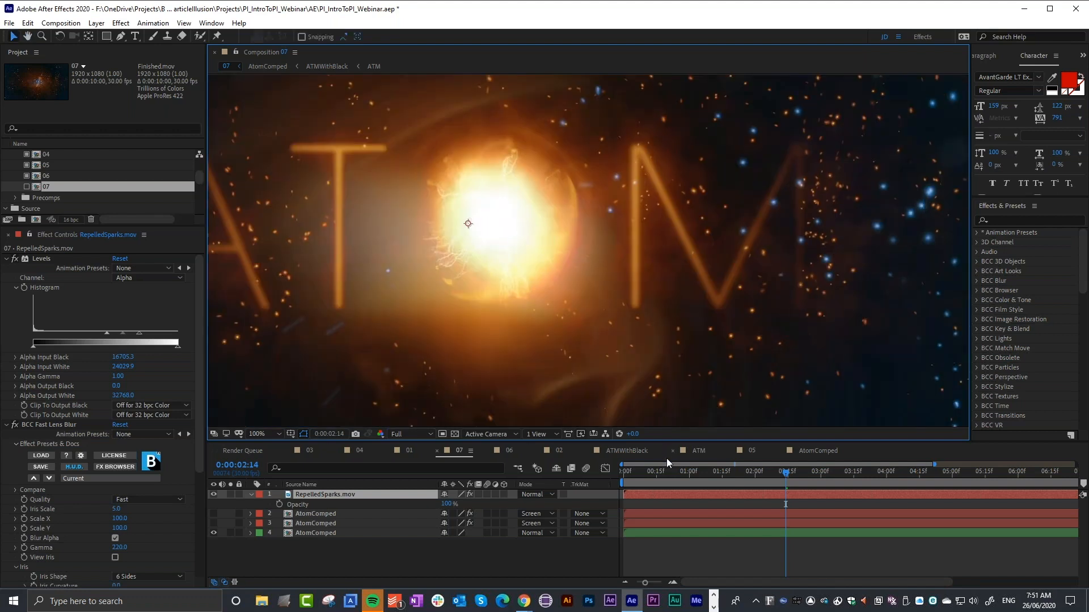
Move to 0:00:01:27, make the two Screen-mode AtomComped layers visible, and solo just those two
left_click_drag(660, 470, 750, 475)
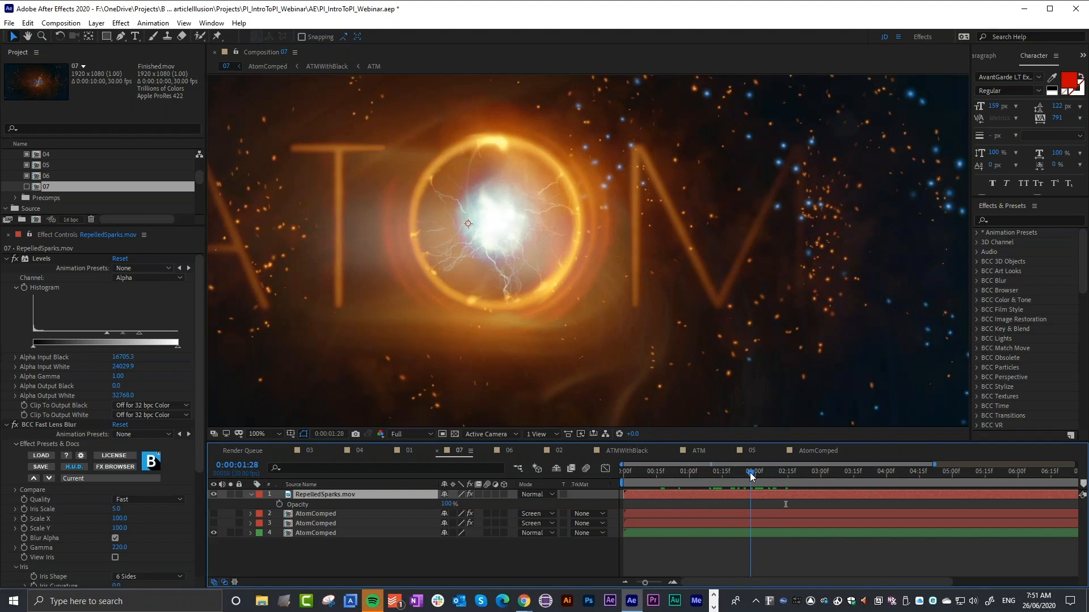
left_click_drag(750, 475, 748, 473)
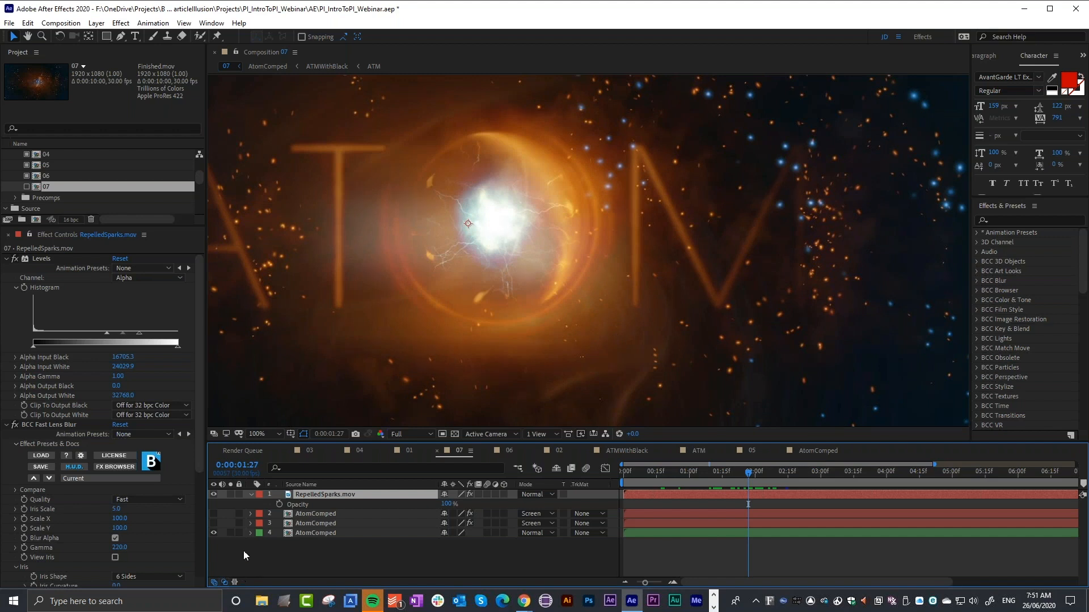
left_click(214, 523)
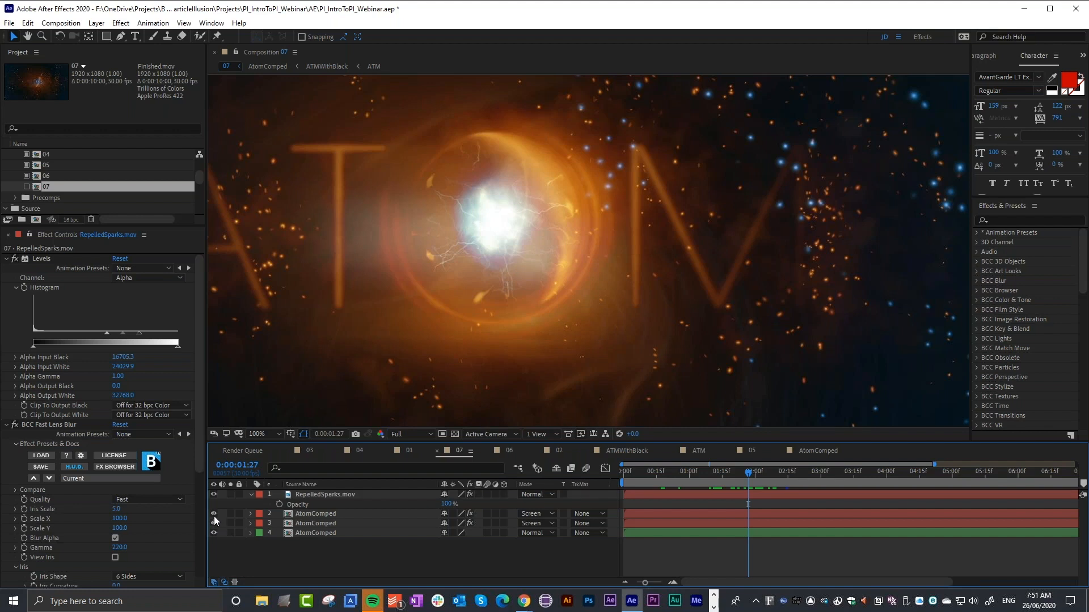
left_click_drag(231, 513, 229, 529)
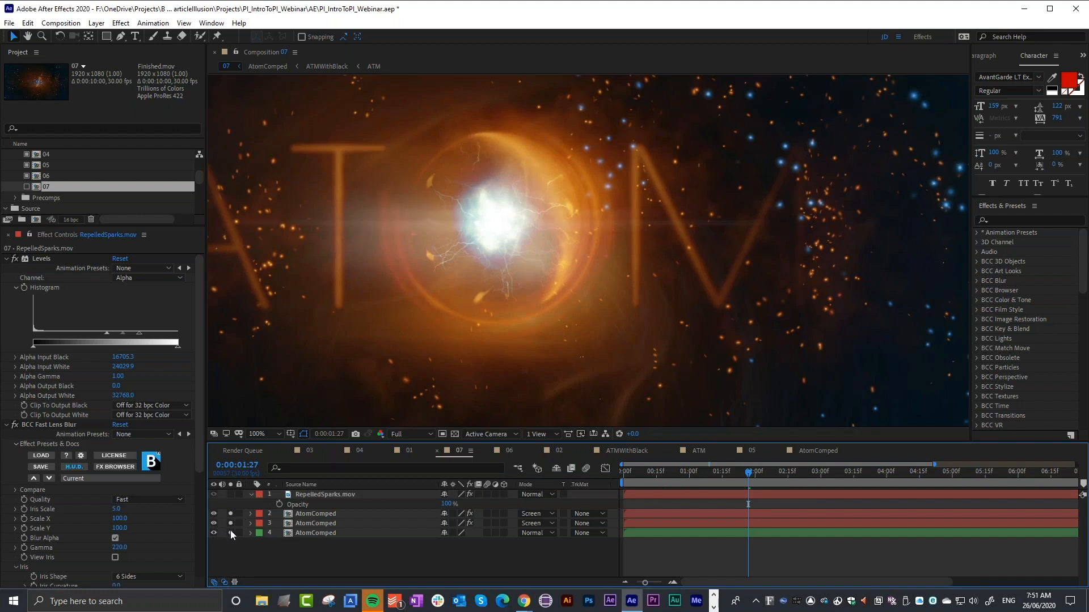
left_click(230, 532)
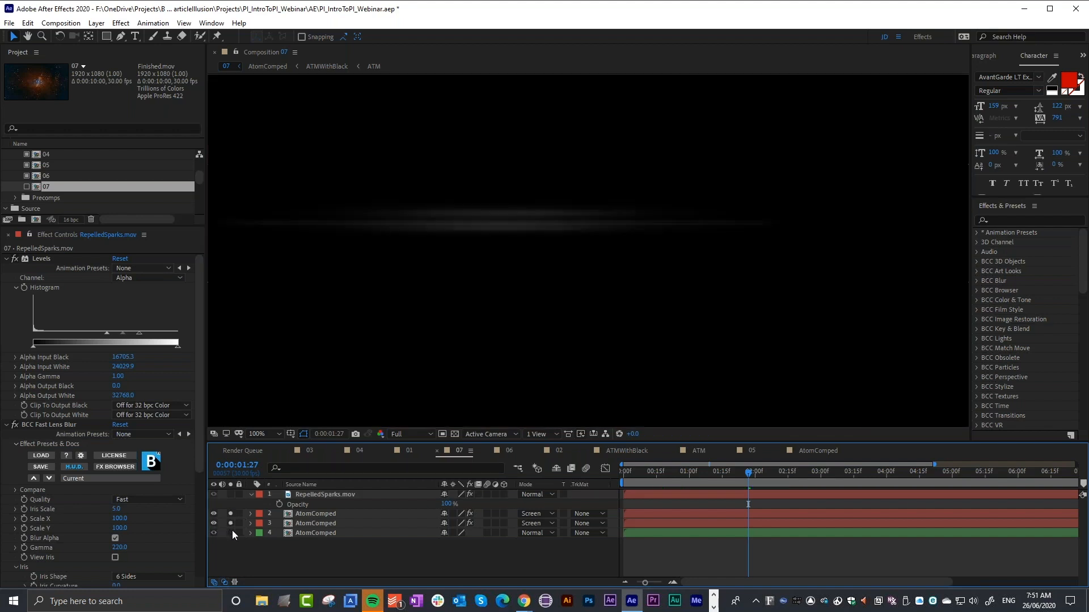
Collapse the effect settings of both Screen-mode AtomComped layers and keep only layer 3 soloed and selected
left_click(329, 513)
left_click(324, 523, "shift")
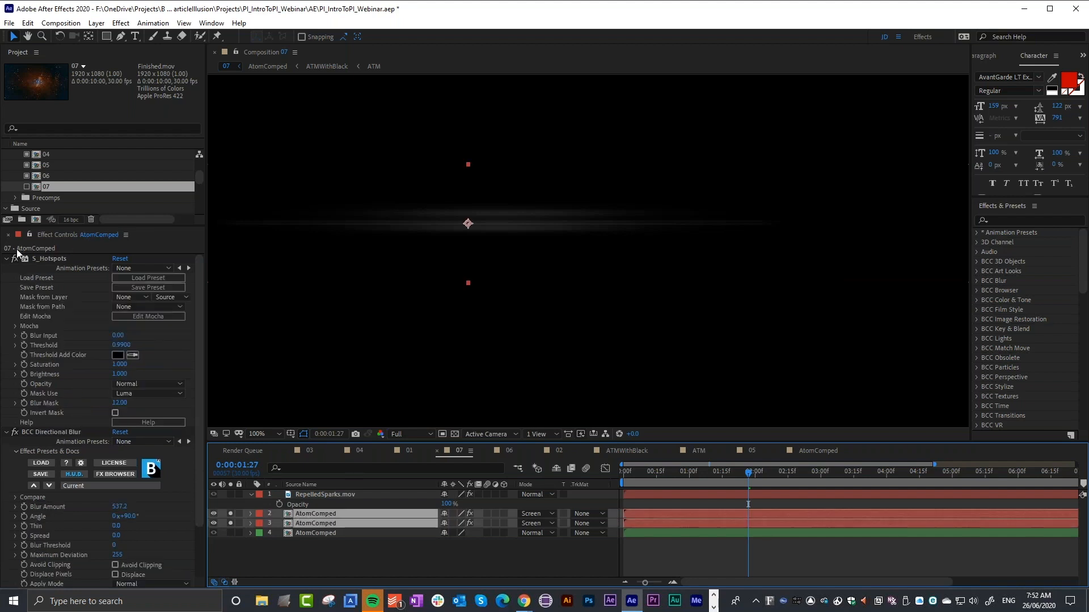
left_click(8, 259, "ctrl")
left_click(369, 564)
left_click(231, 513)
left_click(301, 523)
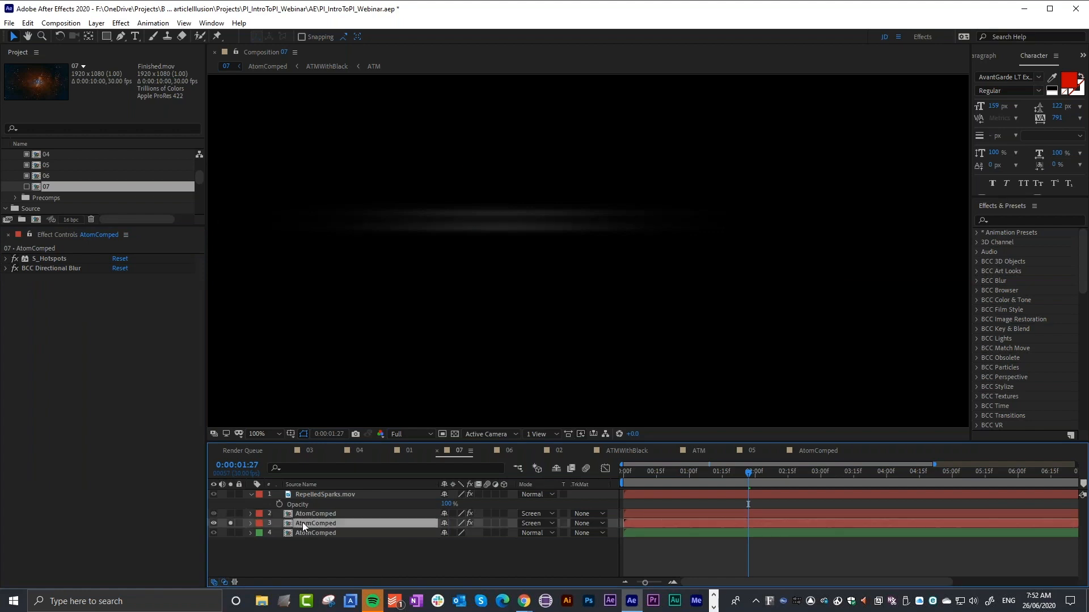
Compare layer 3 with S_Hotspots and BCC Directional Blur both off, with S_Hotspots alone, and with both on
left_click(7, 259)
left_click(6, 268)
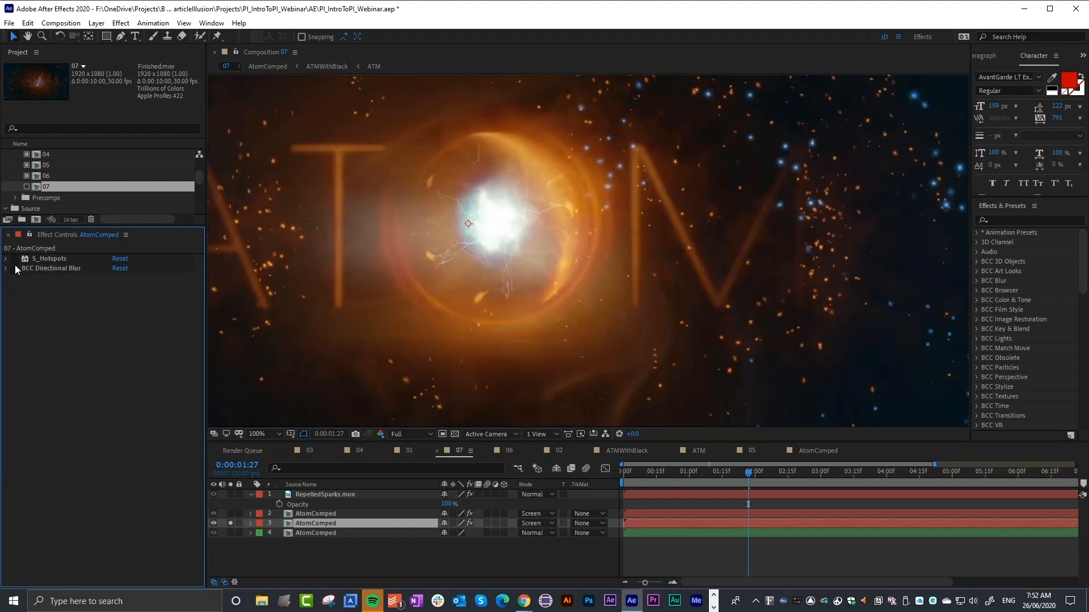
left_click(15, 258)
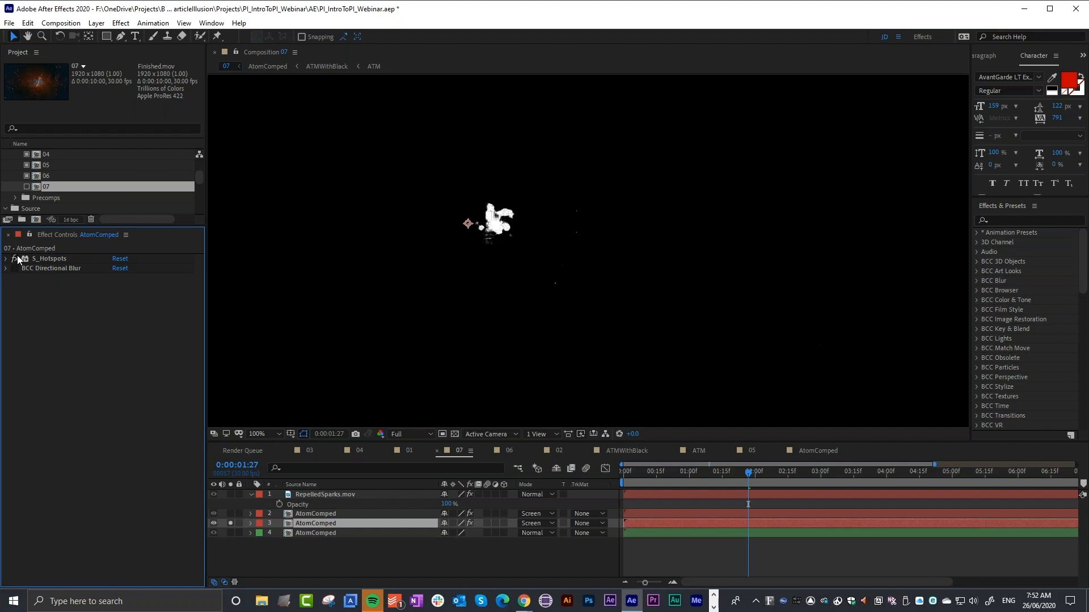
left_click(17, 259)
left_click(16, 258)
left_click(15, 258)
left_click(15, 258)
left_click(15, 269)
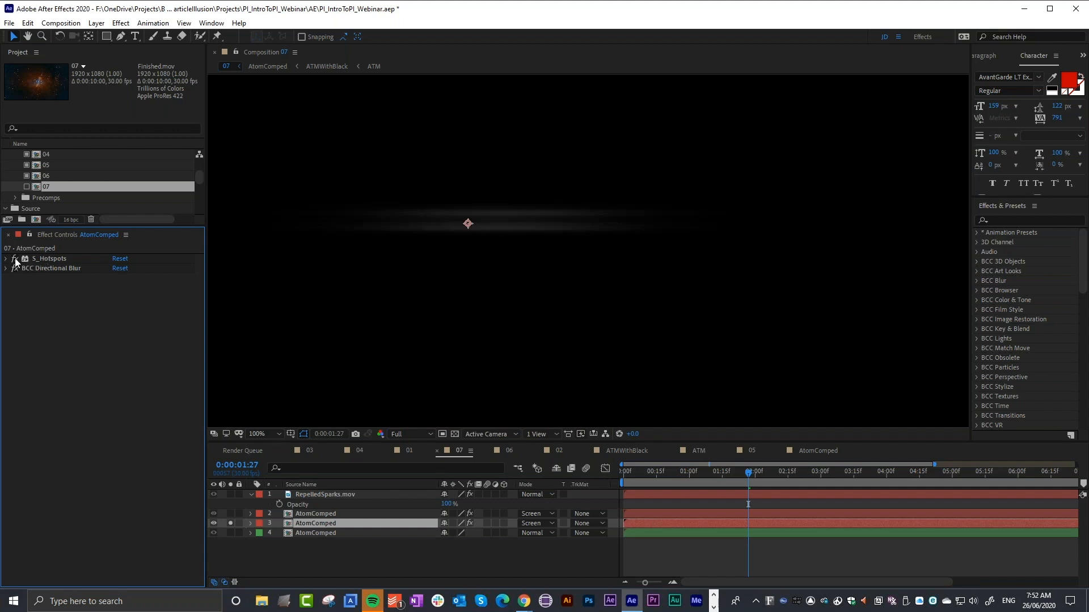
View layer 3 with each effect on alone, scrub to 0:00:01:13, and turn BCC Directional Blur back on
left_click(16, 258)
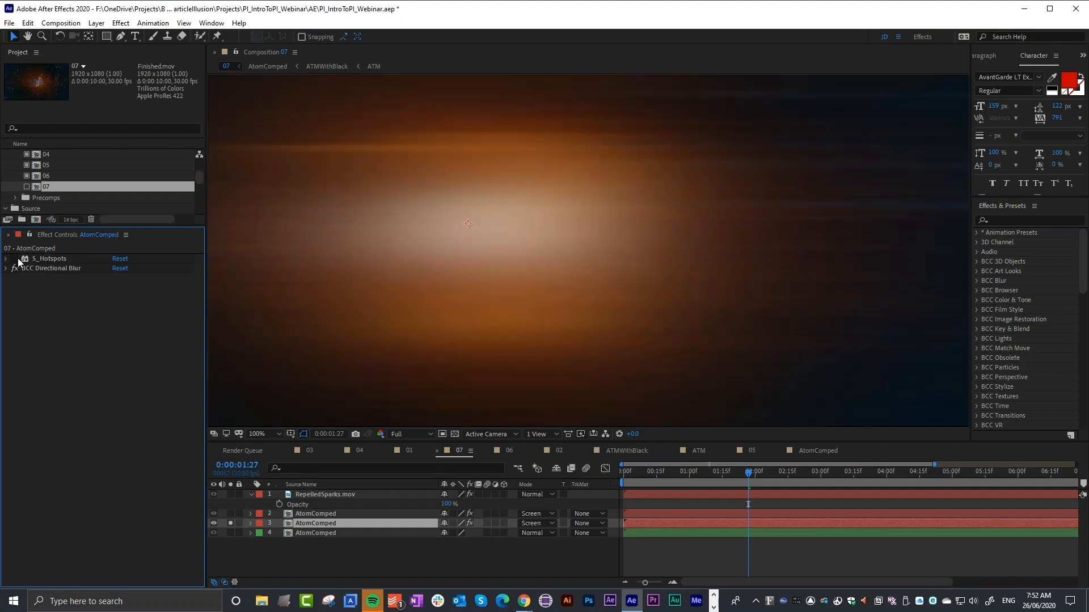
left_click(16, 269)
left_click(15, 258)
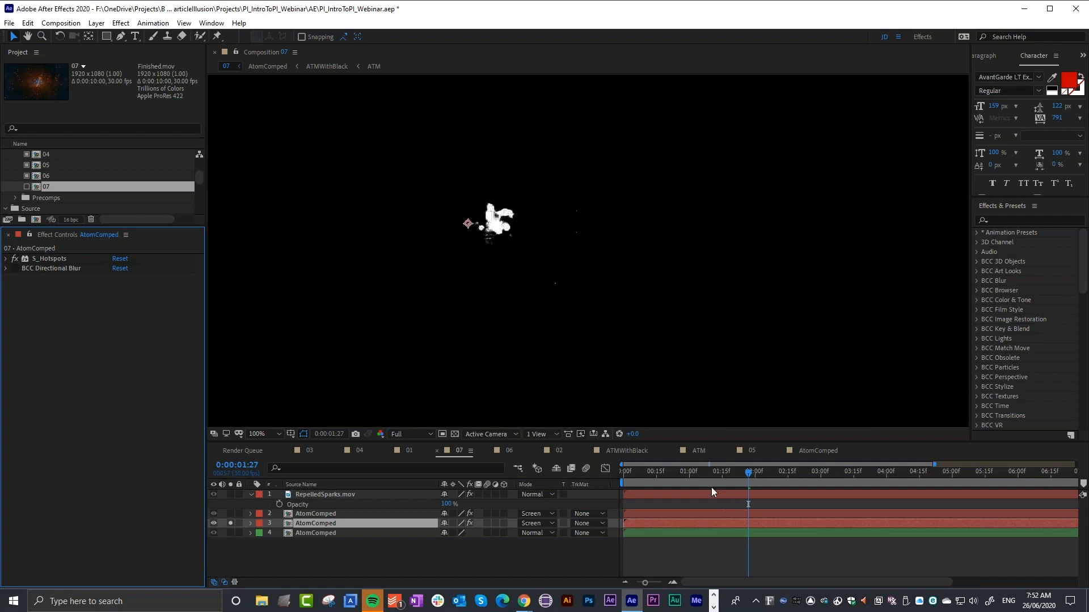
left_click_drag(694, 470, 717, 473)
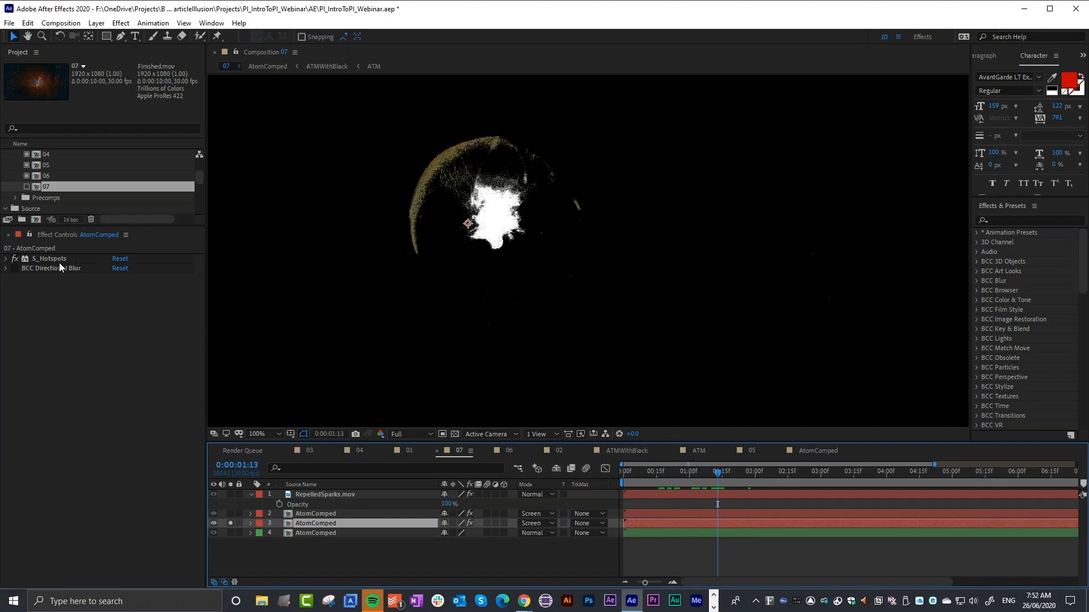
left_click(15, 268)
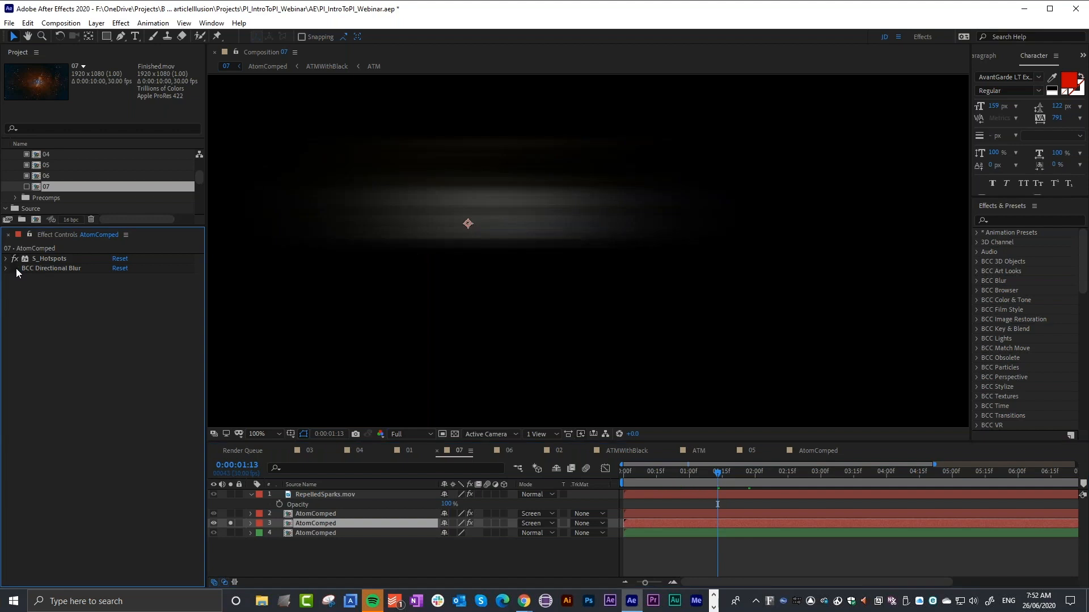
Move to 0:00:00:27 and compare layer 3 with BCC Directional Blur off and on, leaving the blur enabled
left_click(15, 268)
left_click_drag(714, 468, 682, 472)
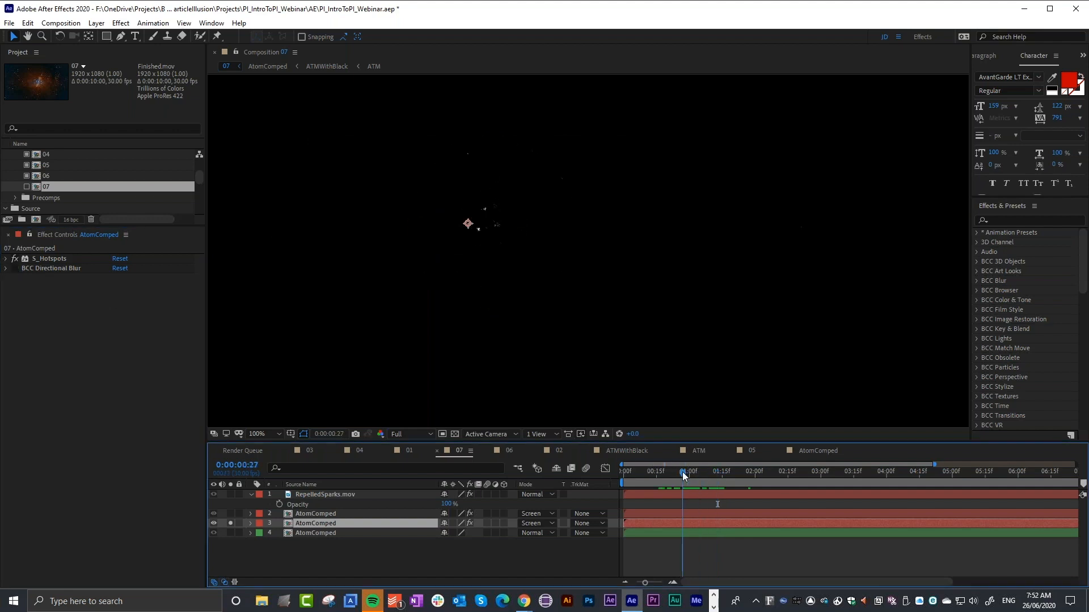
left_click(15, 268)
left_click(16, 268)
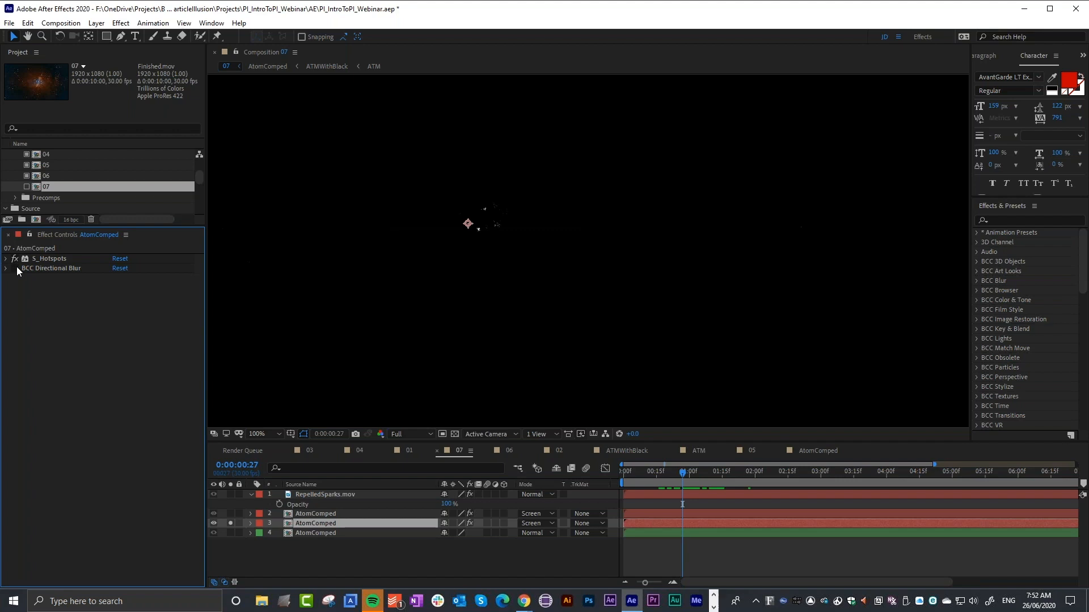
left_click(15, 268)
Solo the AtomComped layer 2 alongside layer 3, select layer 2, and scrub to 0:00:01:08
left_click(230, 513)
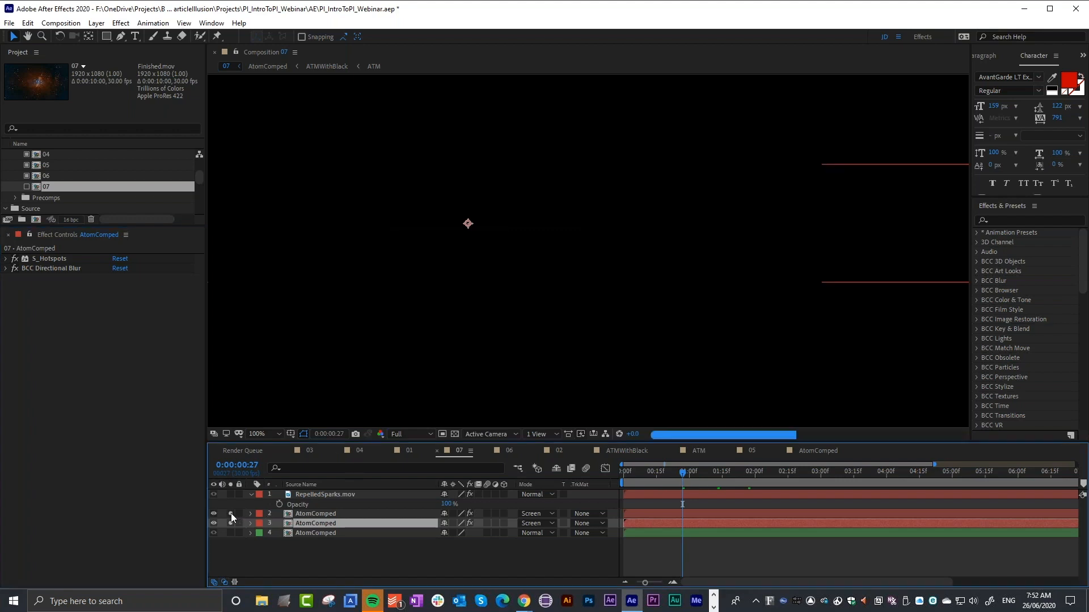
left_click(309, 514)
left_click_drag(653, 469, 707, 475)
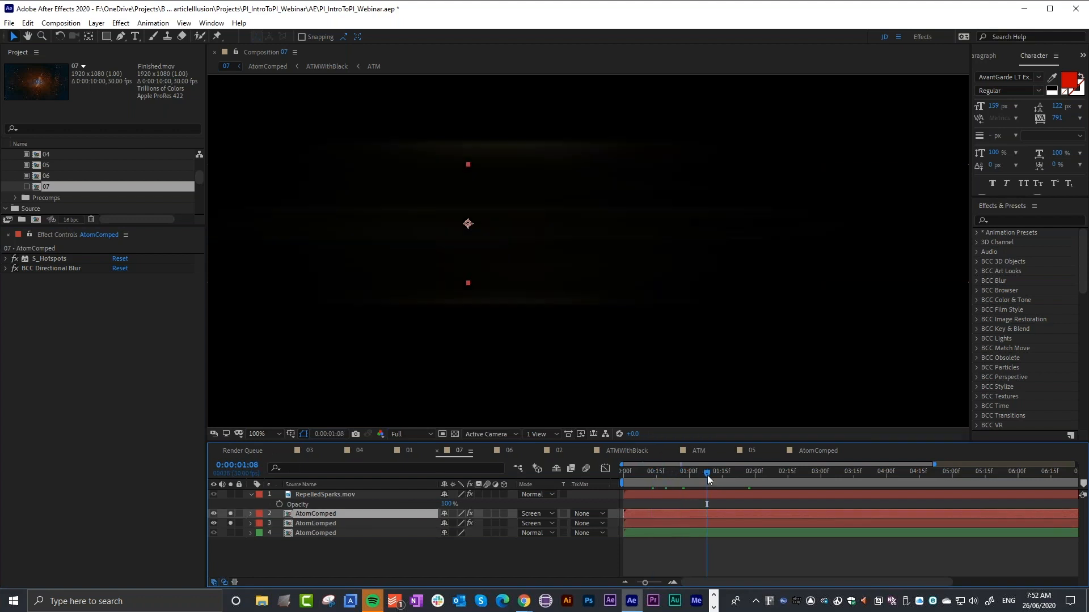
Compare the two Screen-mode AtomComped light streaks by repeatedly switching layer 2's solo off and on, viewing the whole frame
left_click(230, 513)
left_click(230, 513)
left_click(231, 513)
left_click(230, 513)
left_click(230, 513)
left_click(231, 513)
left_click(230, 513)
left_click(230, 513)
scroll(598, 232, "down", 1)
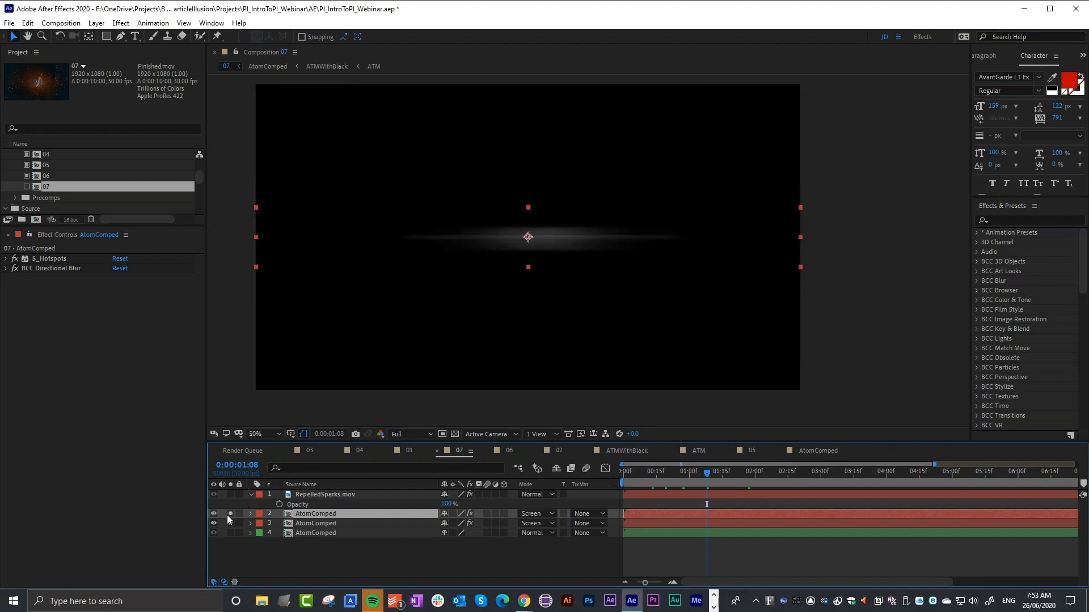
Clear the layer solos to show the full composite, and enable the proxy for composition 07
left_click_drag(229, 508, 231, 519)
left_click(230, 514)
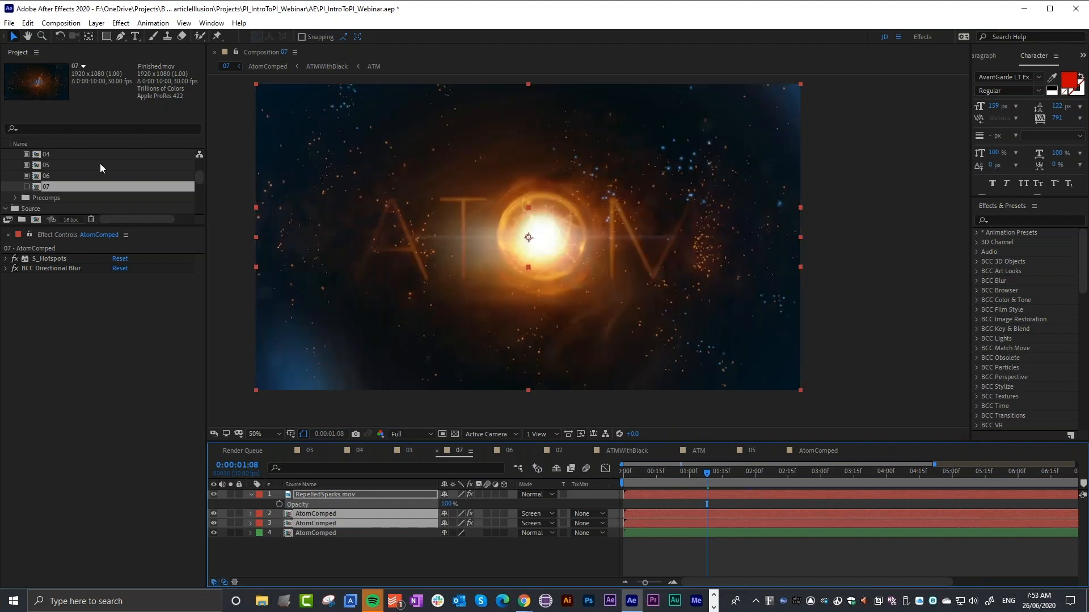
left_click(27, 187)
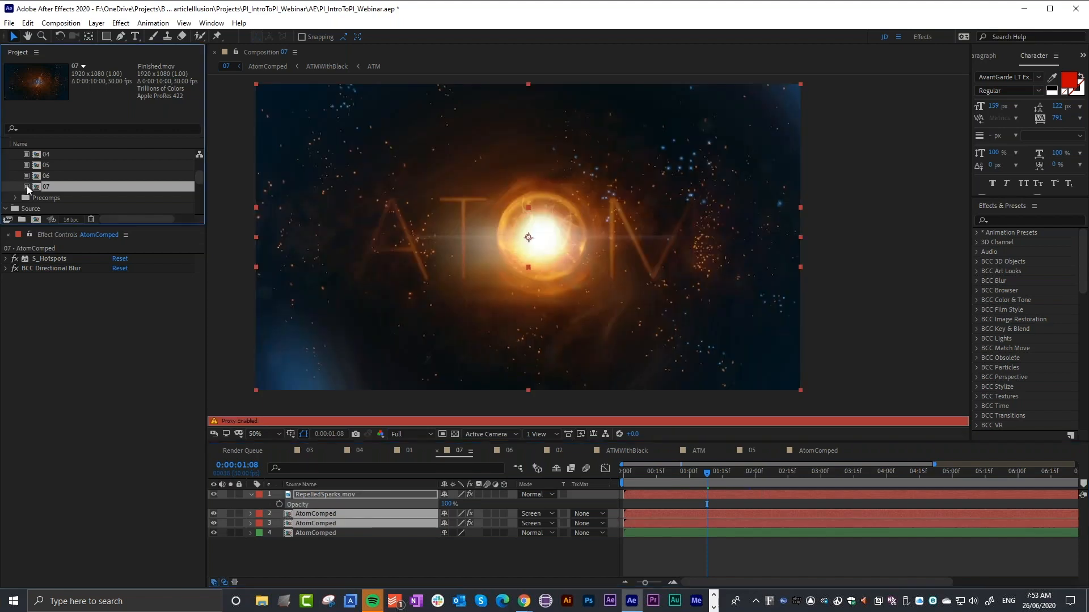
Maximize the composition viewer, show the ATOM title centered at 100%, and play the finished composition
key("grave")
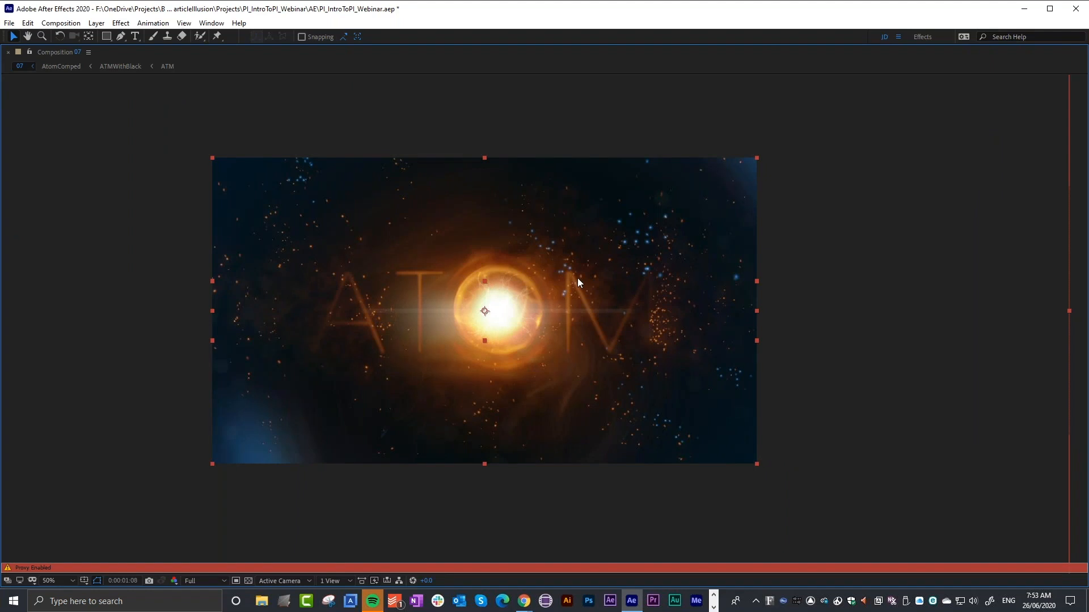
scroll(559, 316, "up", 2)
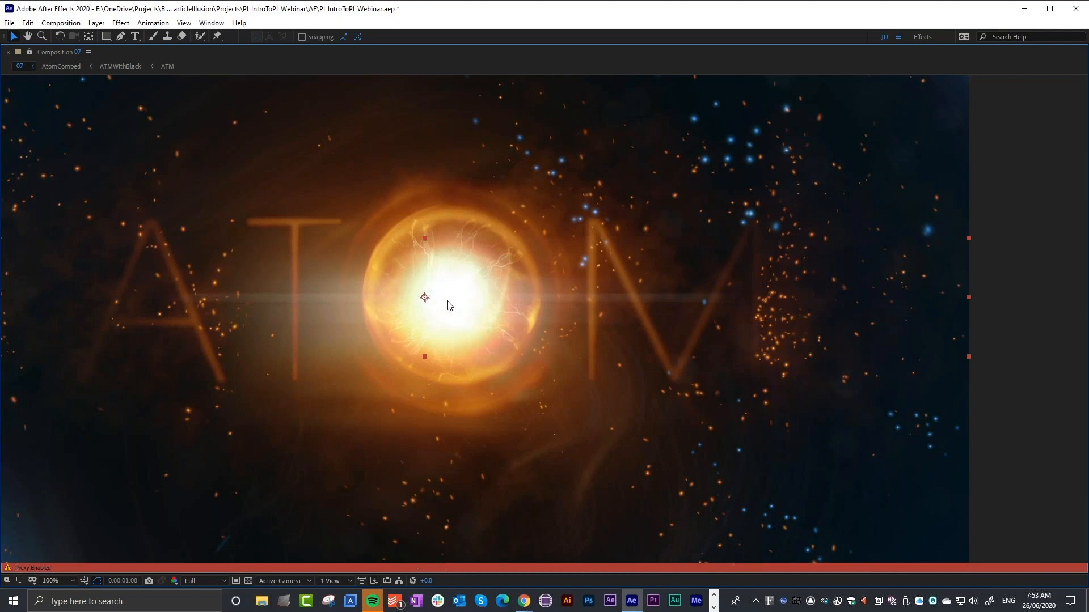
left_click_drag(478, 285, 595, 261)
key("space")
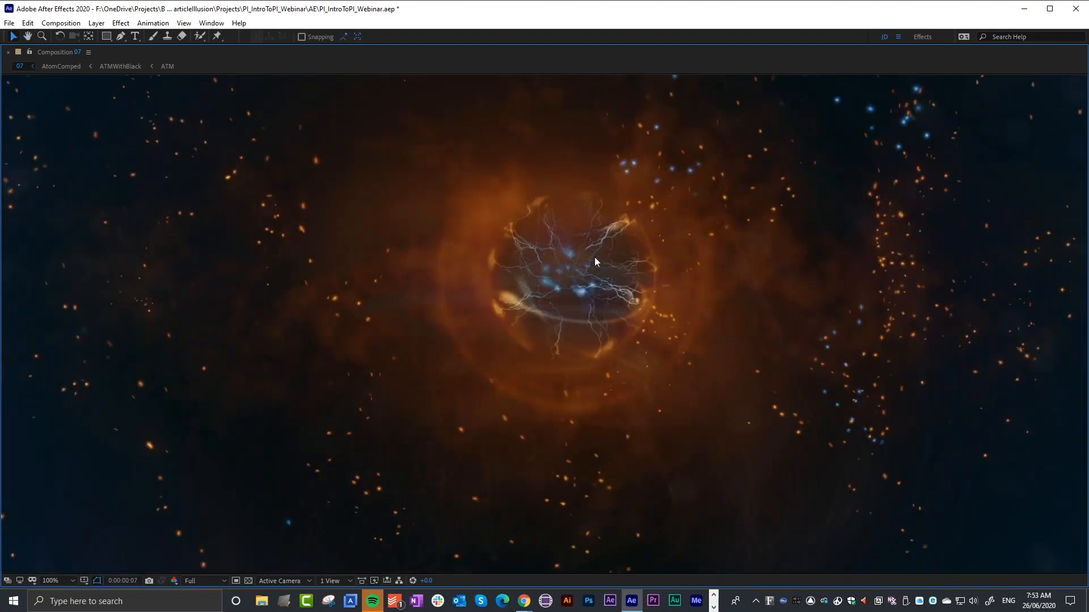